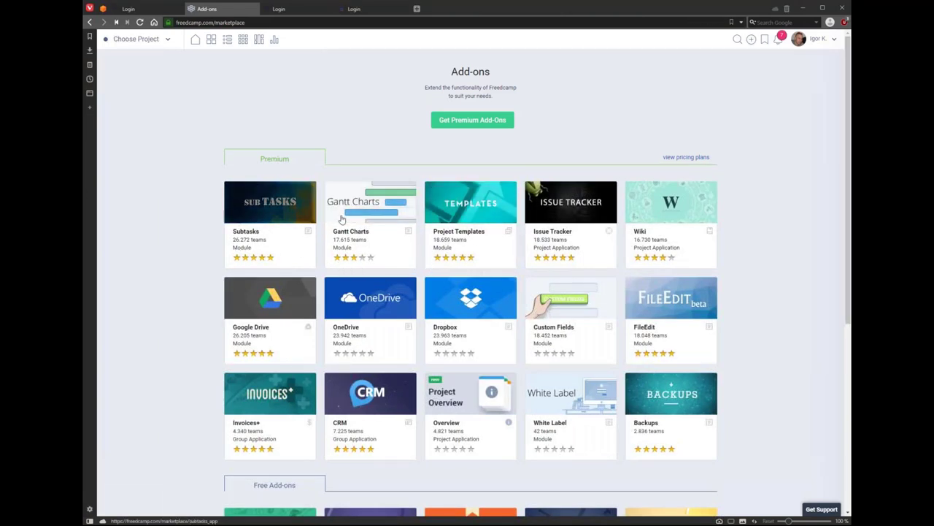
Step: Examine the type labels of the Subtasks, Gantt Charts, Dropbox and Issue Tracker add-ons, highlighting Module and Project Application
double_click(244, 249)
double_click(344, 248)
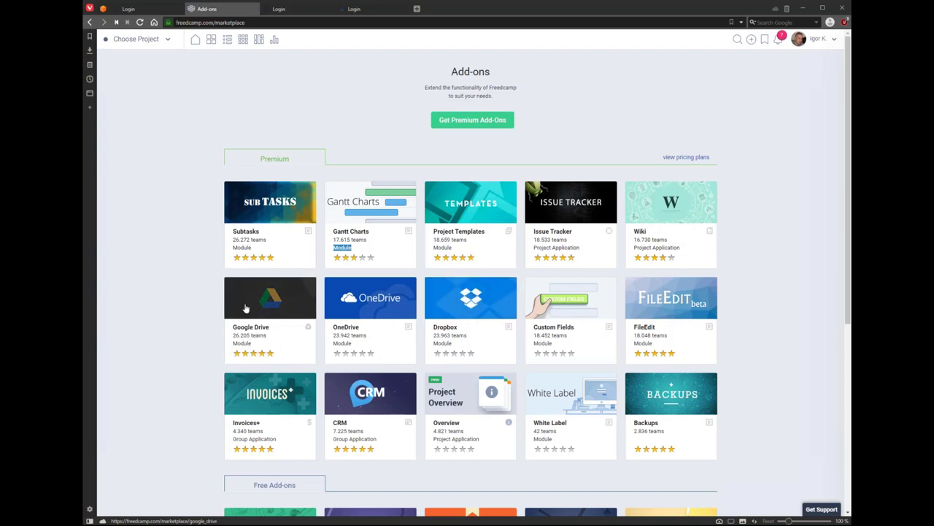
double_click(441, 343)
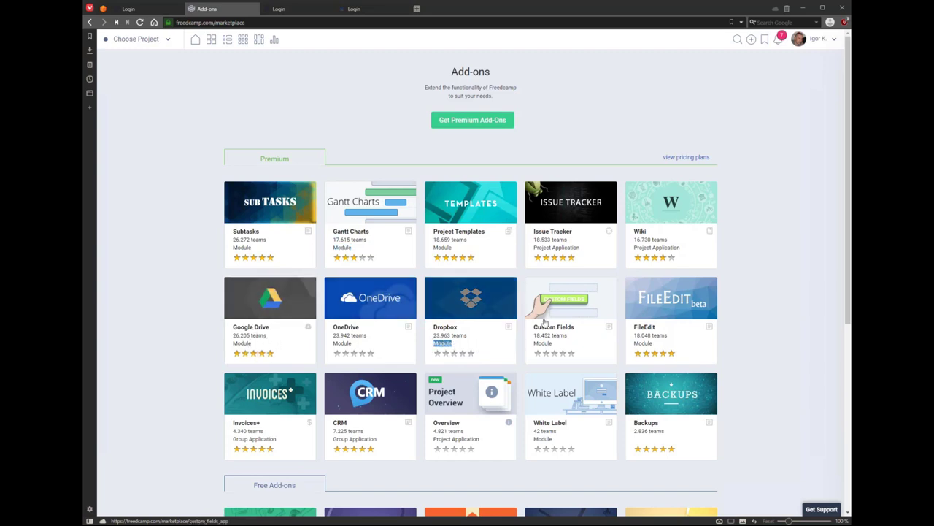
drag(532, 247, 581, 248)
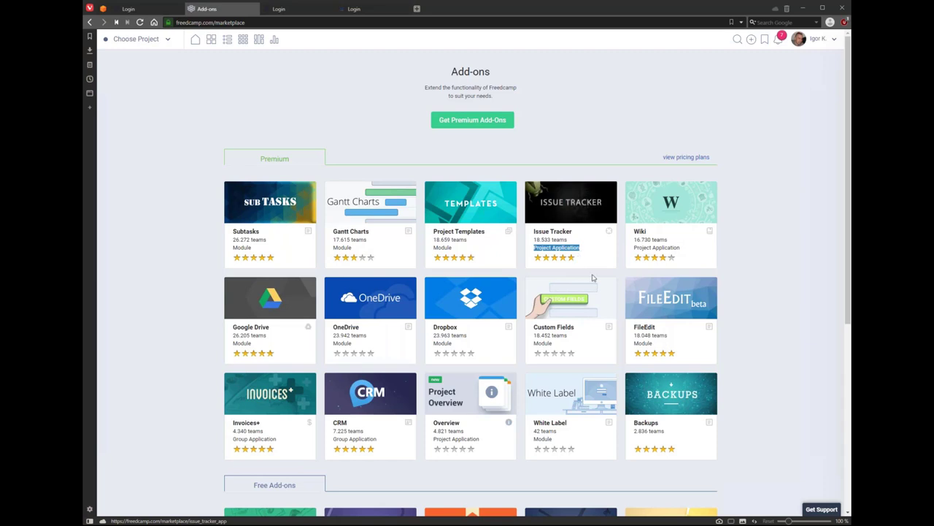
Step: View the applications listed per project in the project switcher and highlight the Issue Tracker add-on's Project Application label
click(136, 39)
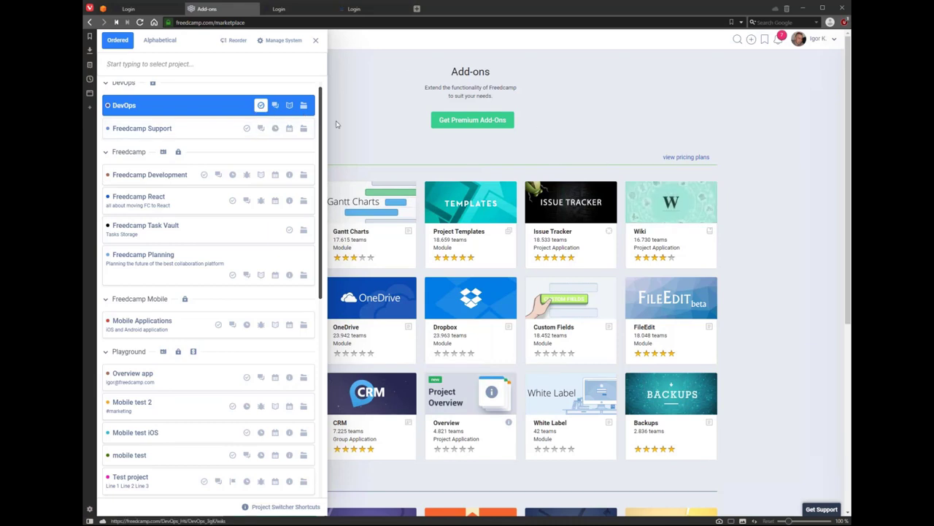
click(377, 114)
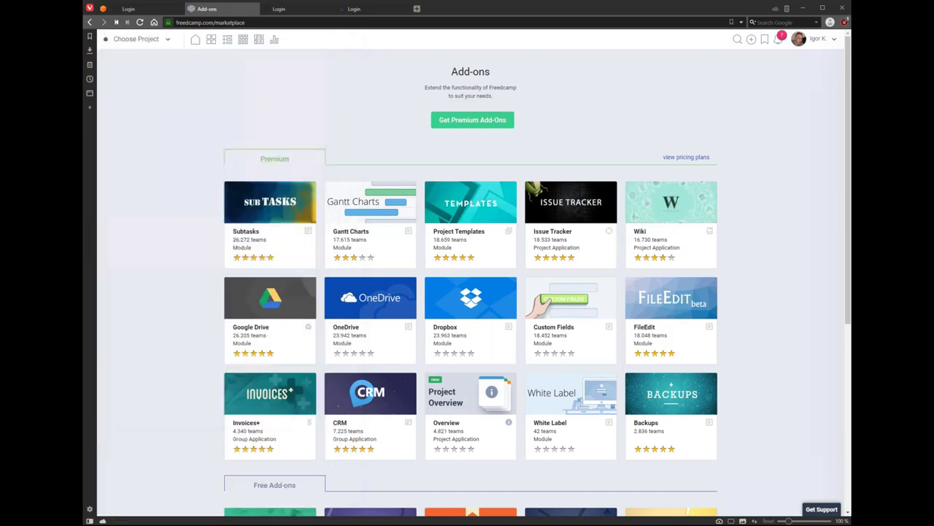
drag(533, 248, 573, 250)
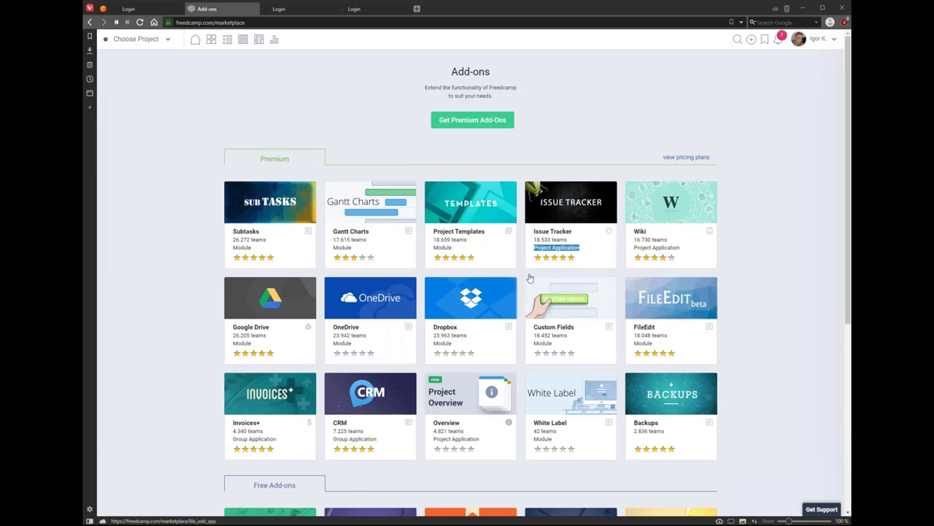
Step: Open the Issue Tracker add-on's details and the page for adding or removing it per project
click(821, 41)
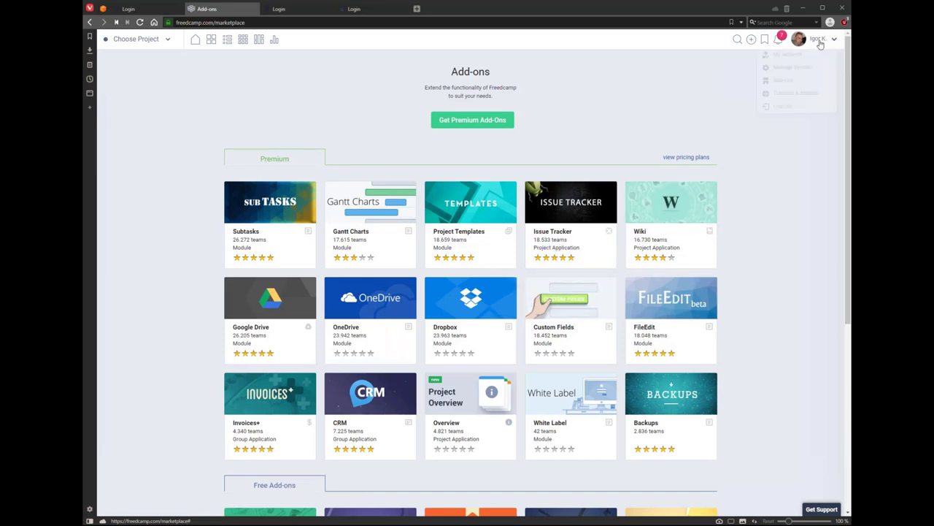
click(611, 232)
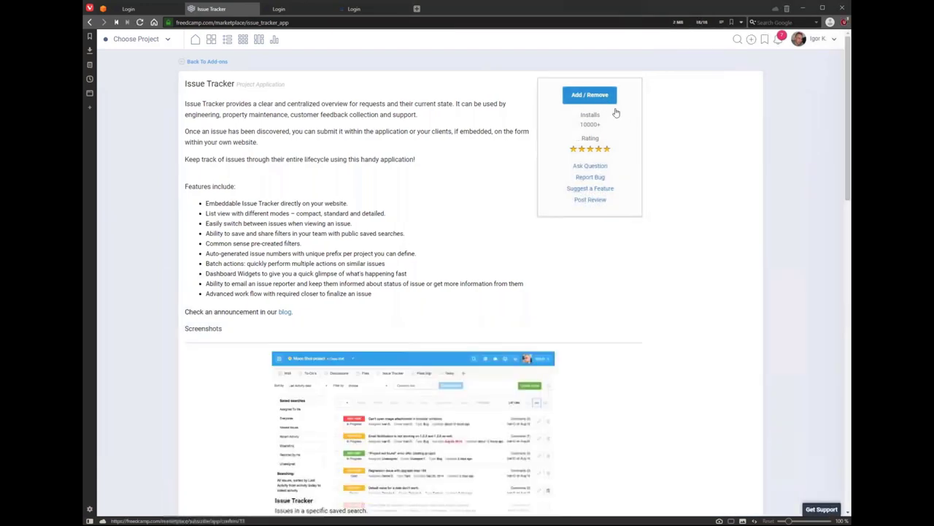
click(613, 101)
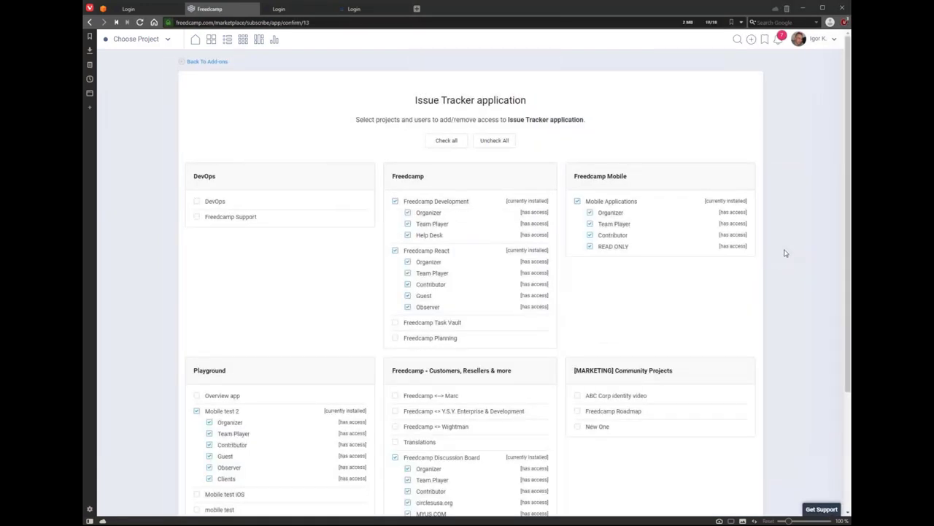
click(213, 63)
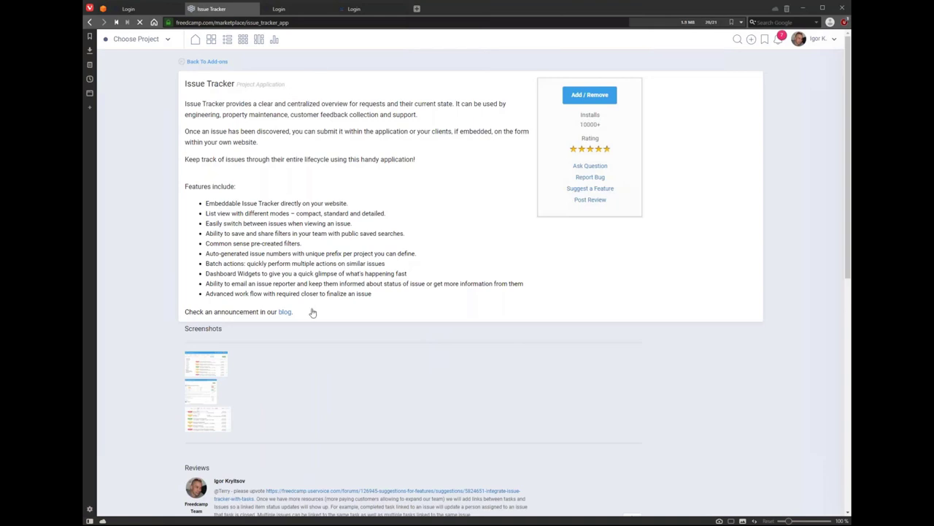
click(586, 95)
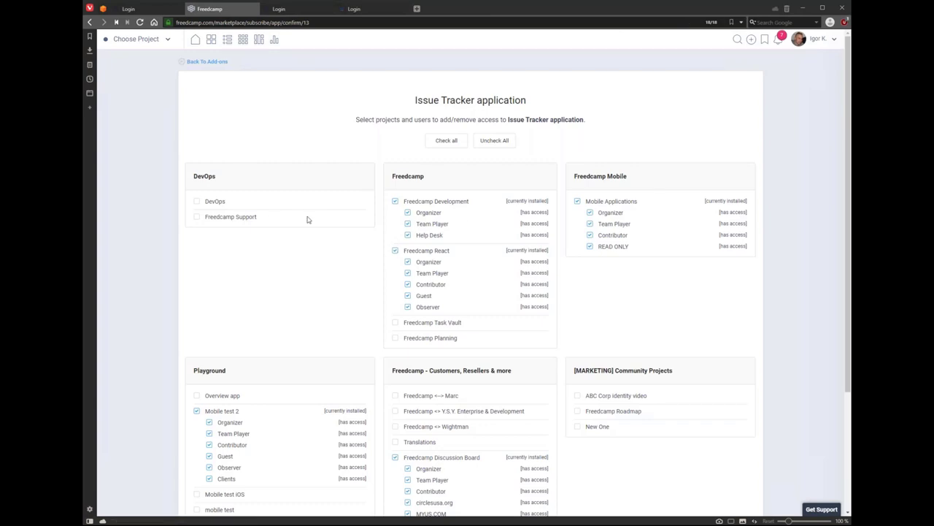
Step: Select the DevOps and Freedcamp Support projects for the Issue Tracker, and return to the add-ons without saving
click(195, 203)
click(197, 273)
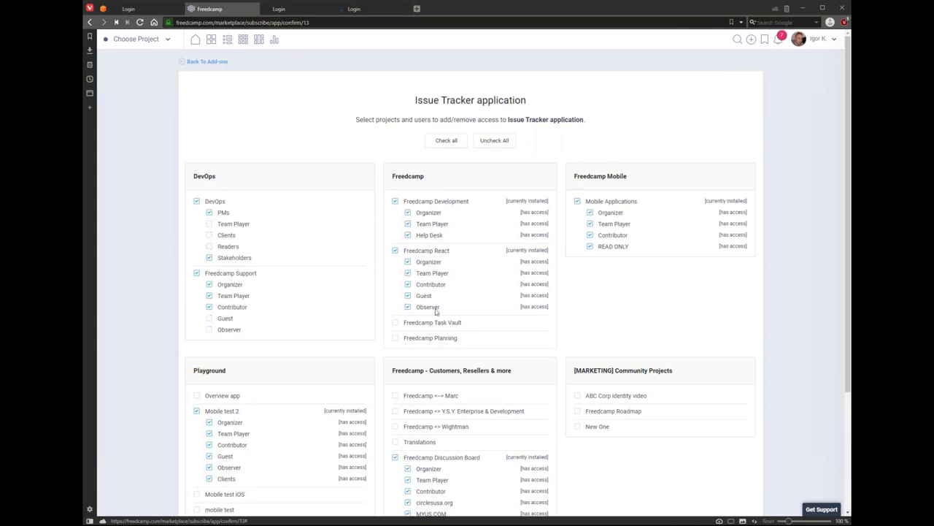
scroll(434, 309, down, 2)
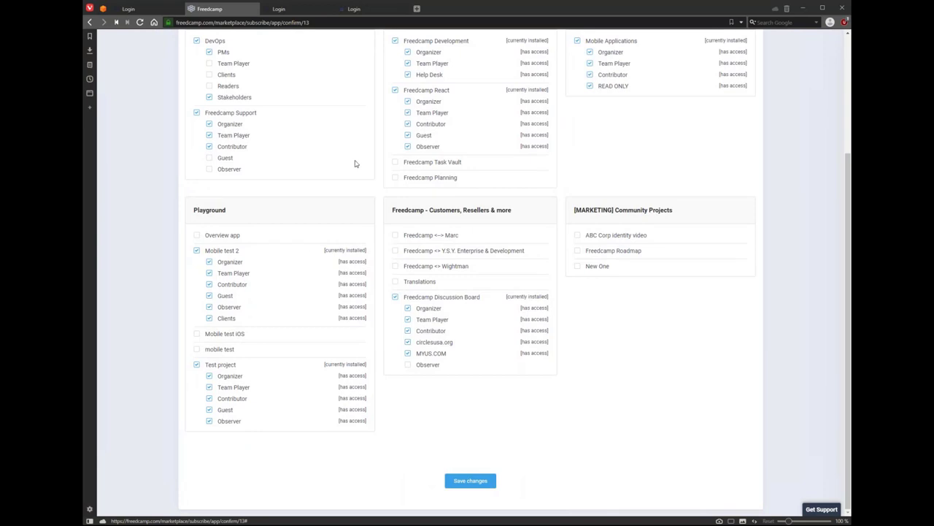
scroll(379, 270, up, 3)
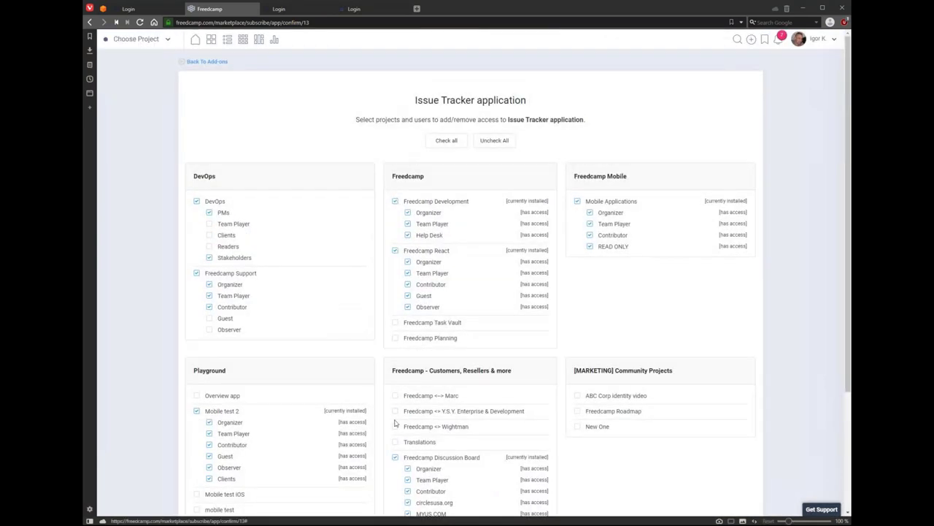
click(216, 64)
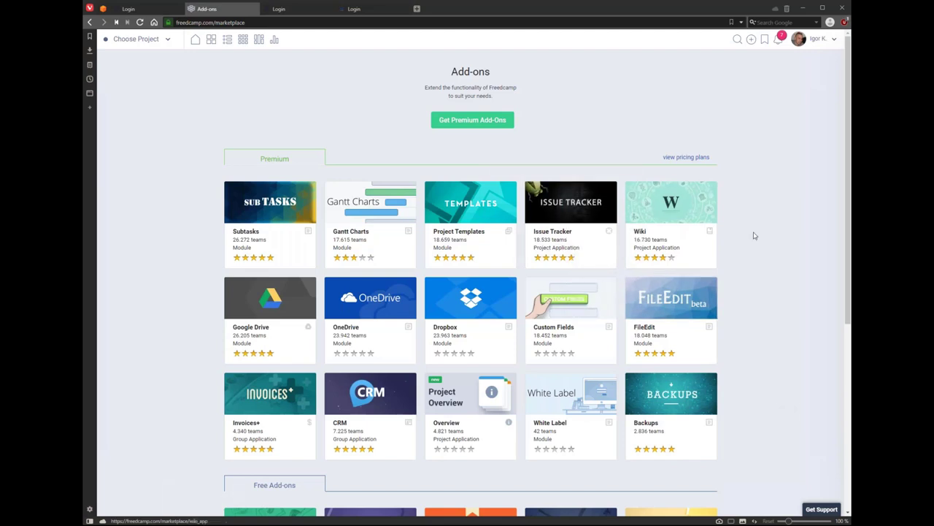
Step: Open the Tutorials & Support knowledge base and highlight the Project Applications, Modules and Project Group Applications headings
click(815, 38)
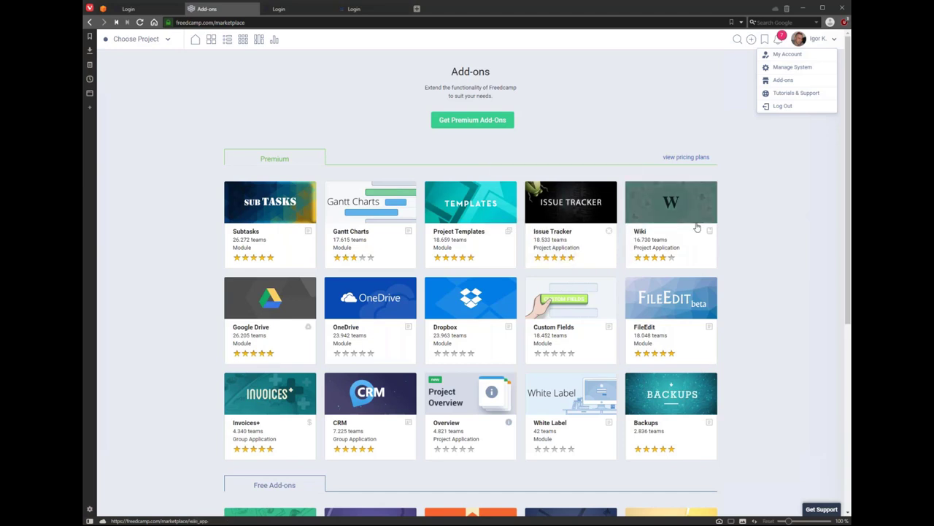
click(785, 98)
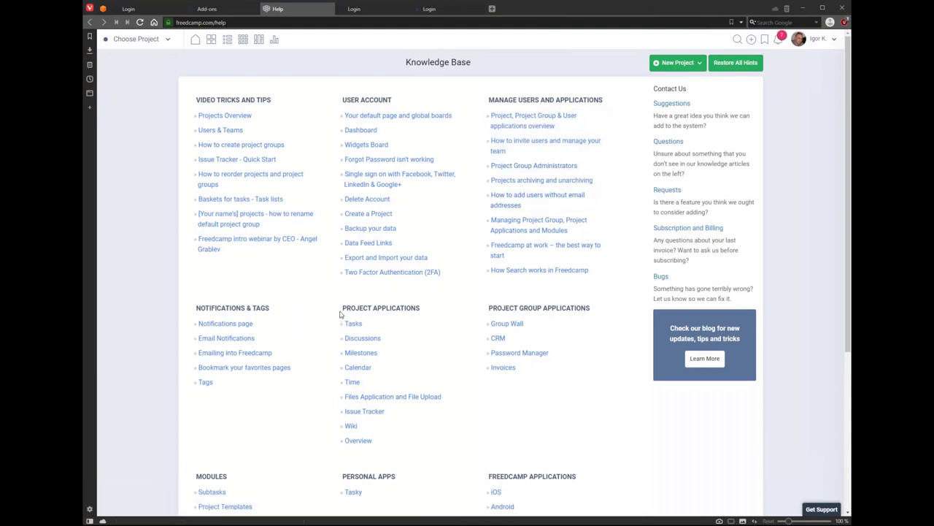
drag(340, 309, 427, 314)
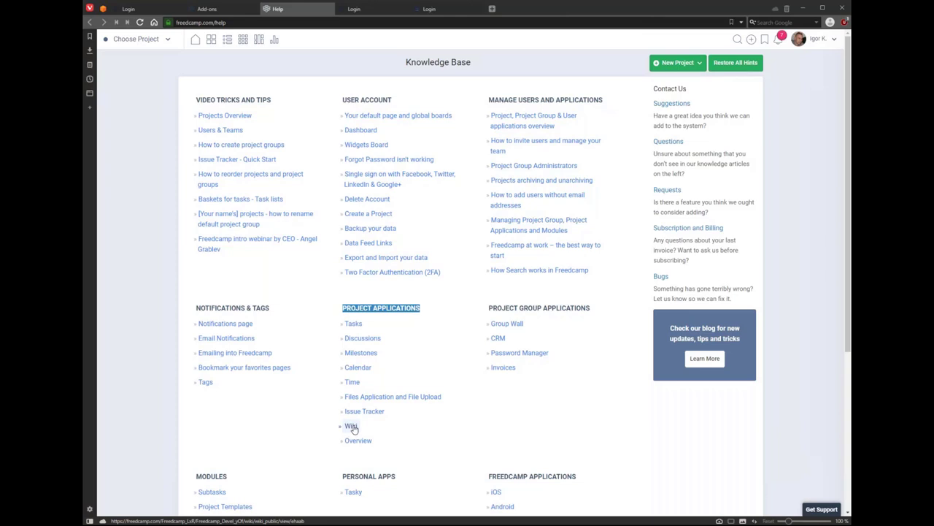
scroll(302, 454, down, 2)
drag(193, 349, 244, 355)
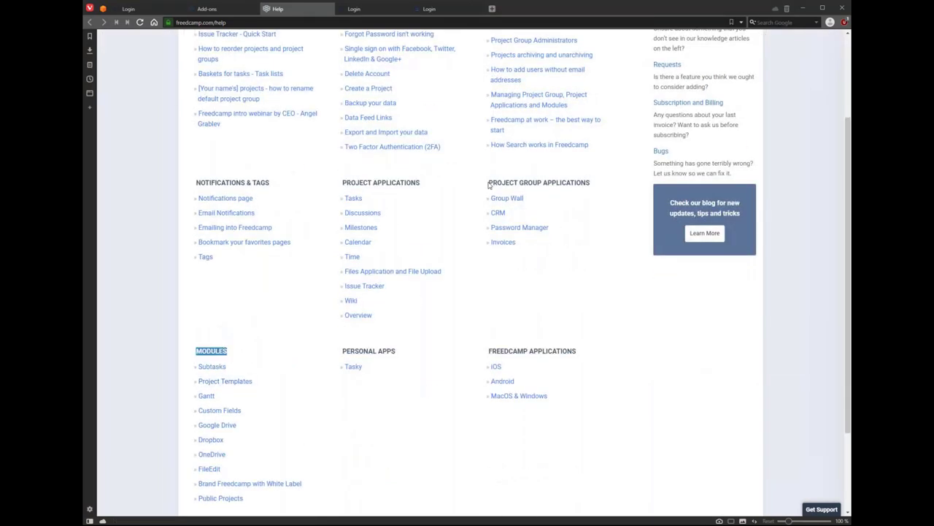
drag(488, 183, 586, 182)
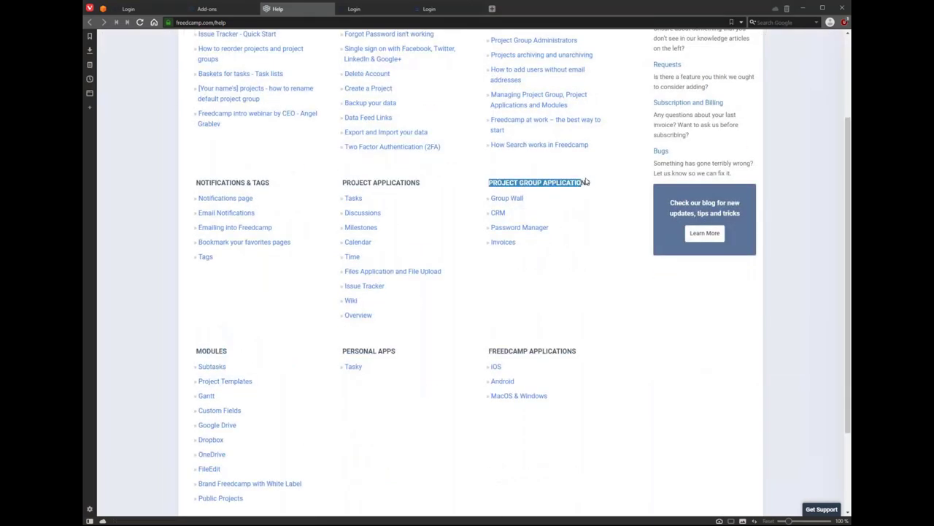
Step: Return to the Add-ons page and look through the premium and free add-ons
click(193, 10)
scroll(726, 383, down, 2)
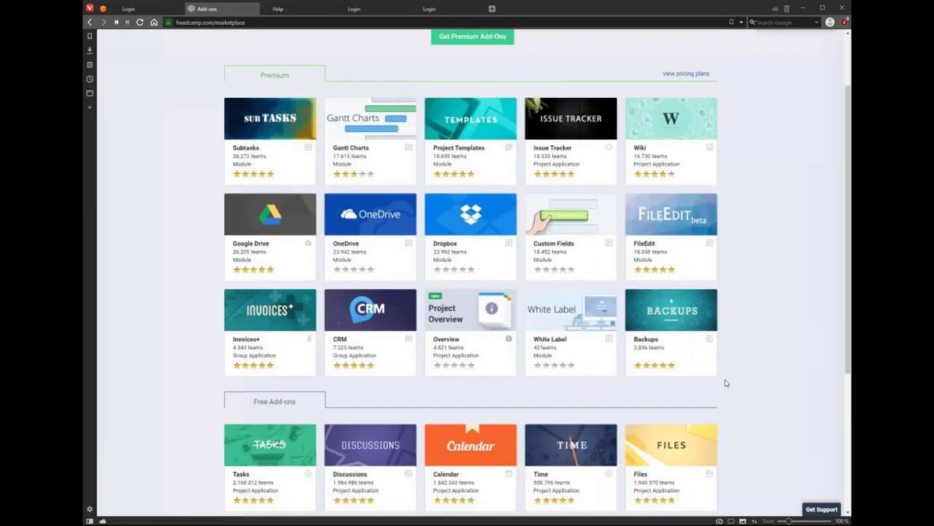
scroll(726, 383, down, 2)
scroll(231, 316, up, 1)
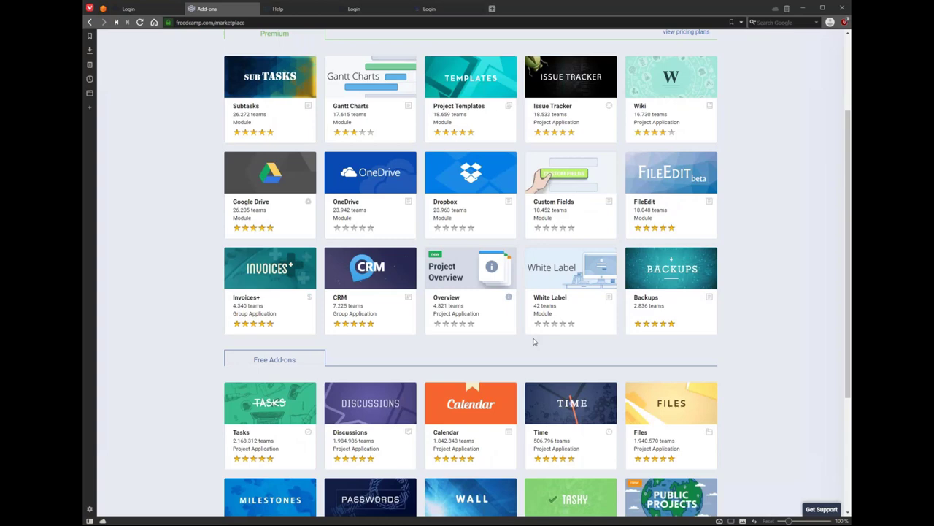
scroll(533, 342, down, 2)
Step: Open the Passwords add-on and its page for adding or removing access per project group
drag(333, 420, 389, 426)
click(349, 406)
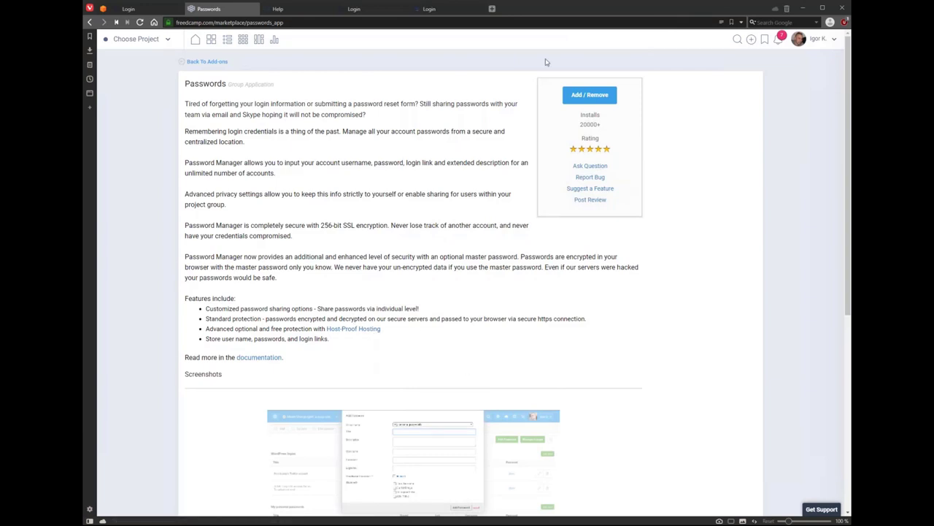
click(590, 99)
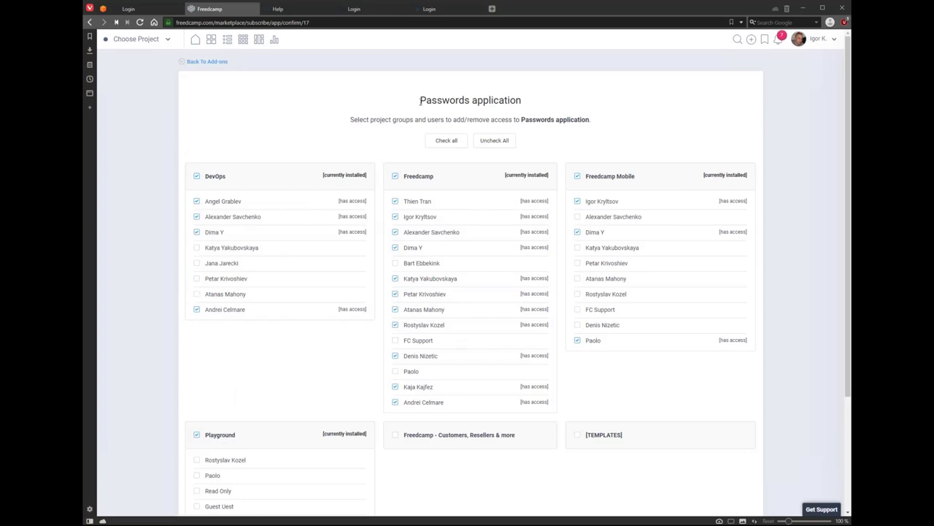
drag(420, 100, 543, 106)
Step: Locate the Passwords application beside the project groups in the project switcher, and review the group and user access page
click(167, 40)
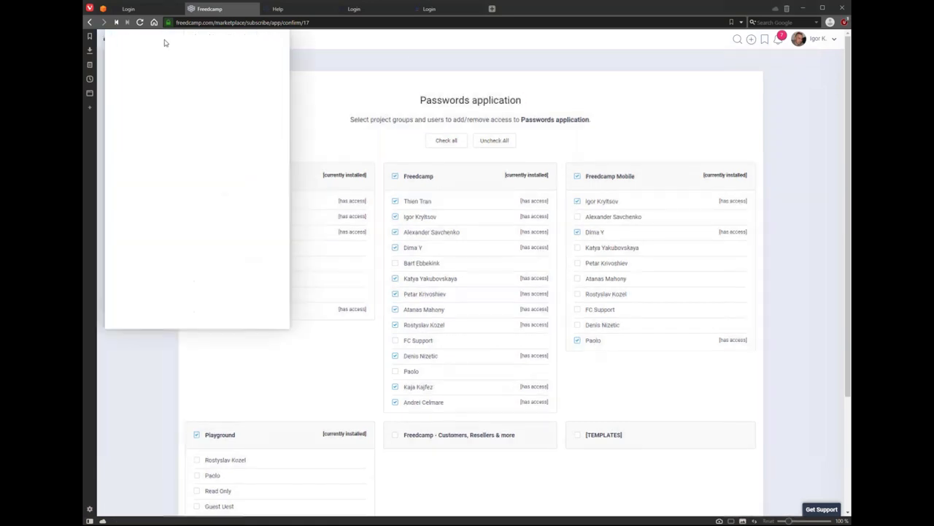
scroll(170, 108, up, 1)
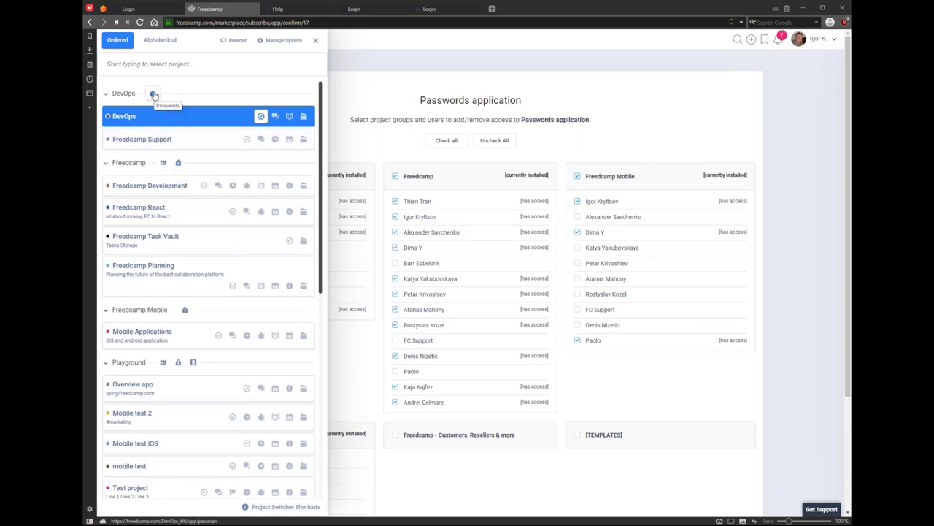
click(475, 76)
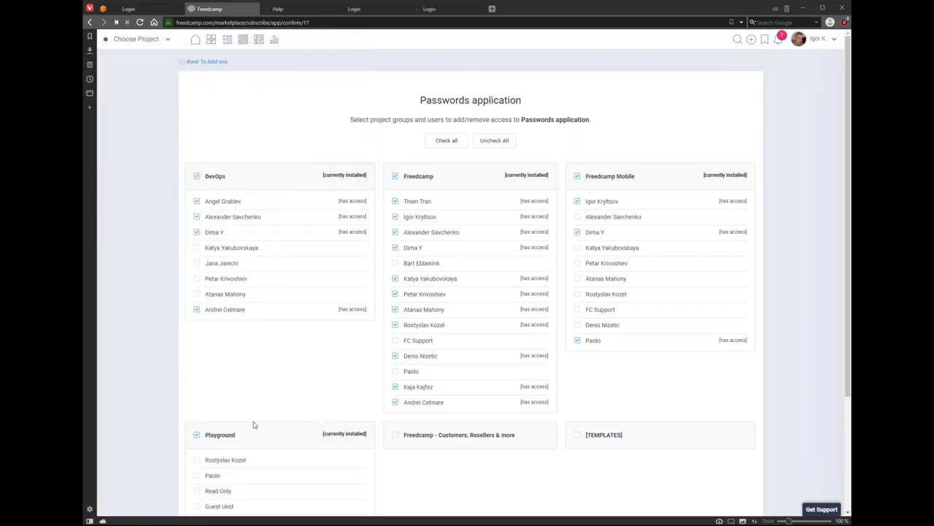
scroll(233, 426, down, 3)
scroll(234, 425, up, 3)
Step: Show the Projects board as cards and view the additional applications of the Freedcamp Development project
click(212, 39)
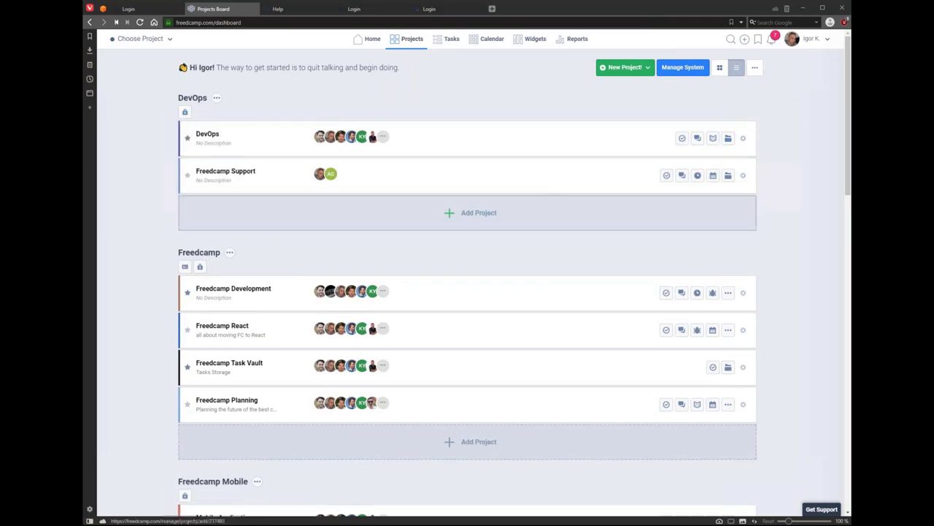
click(720, 68)
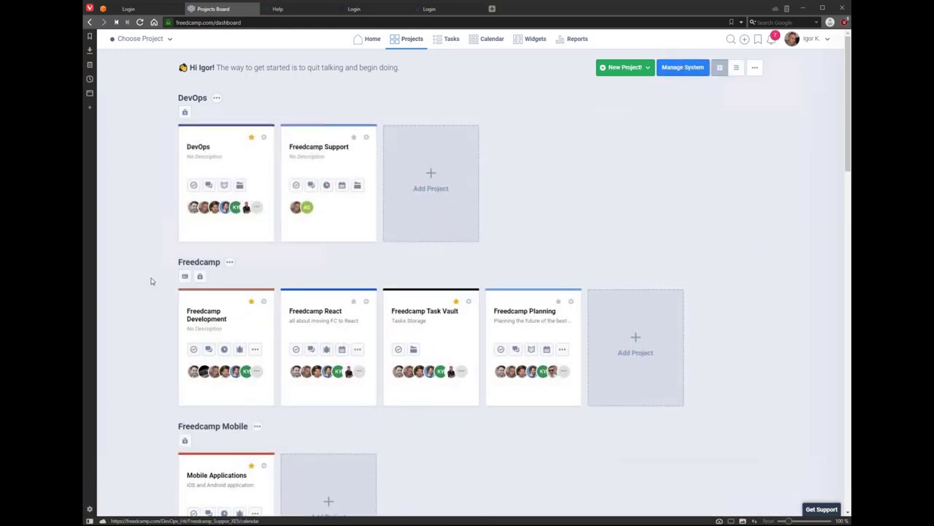
click(254, 349)
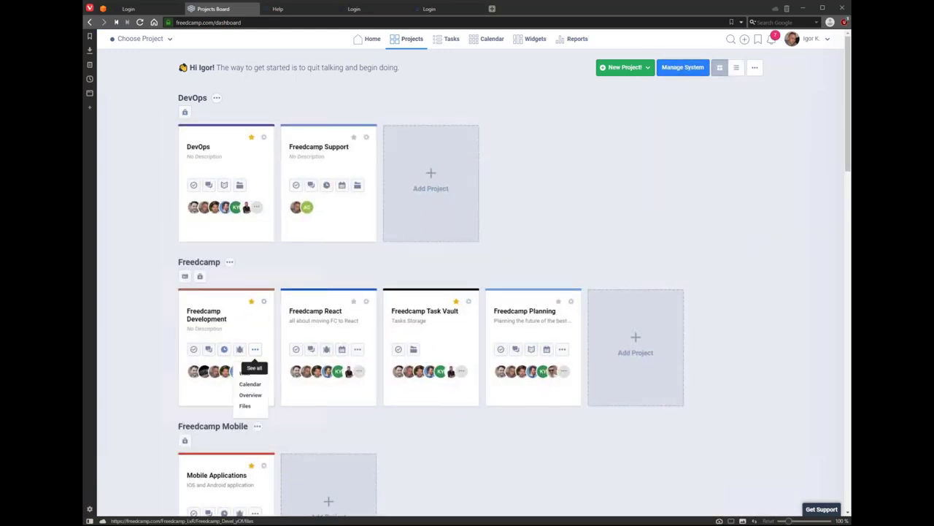
click(587, 154)
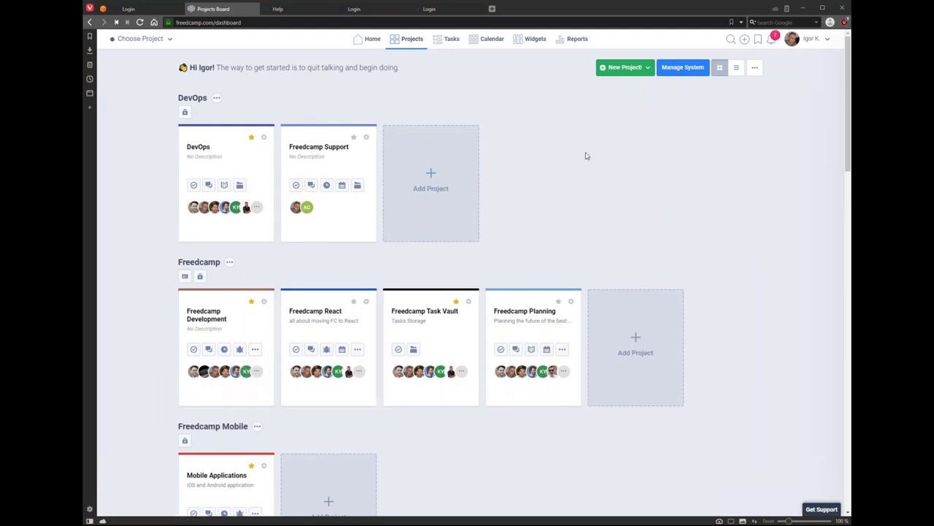
Step: Open the Home dashboard, and return to the knowledge base to highlight the Project Group Applications heading
click(811, 40)
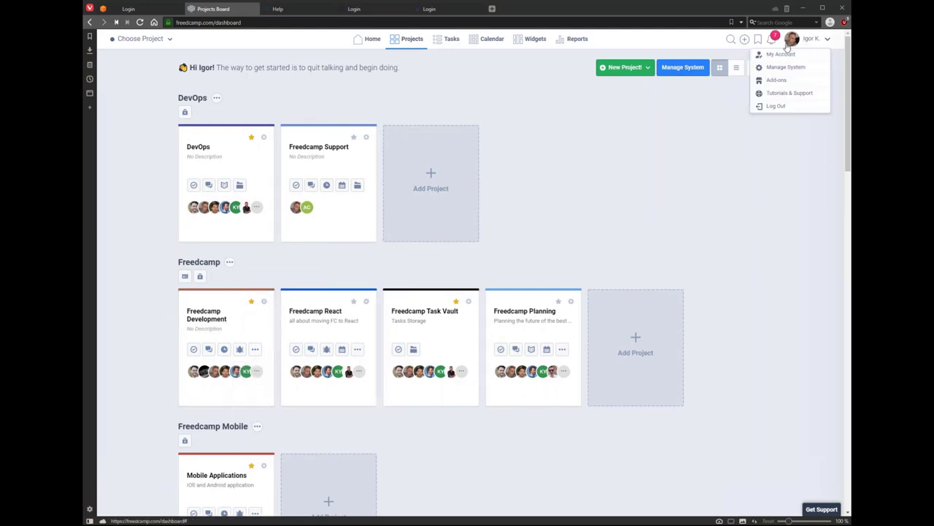
click(356, 42)
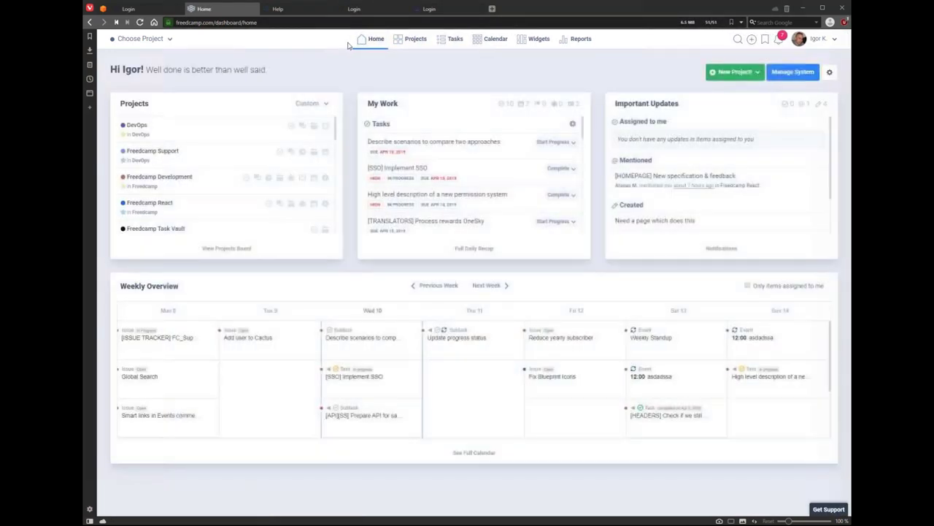
click(832, 40)
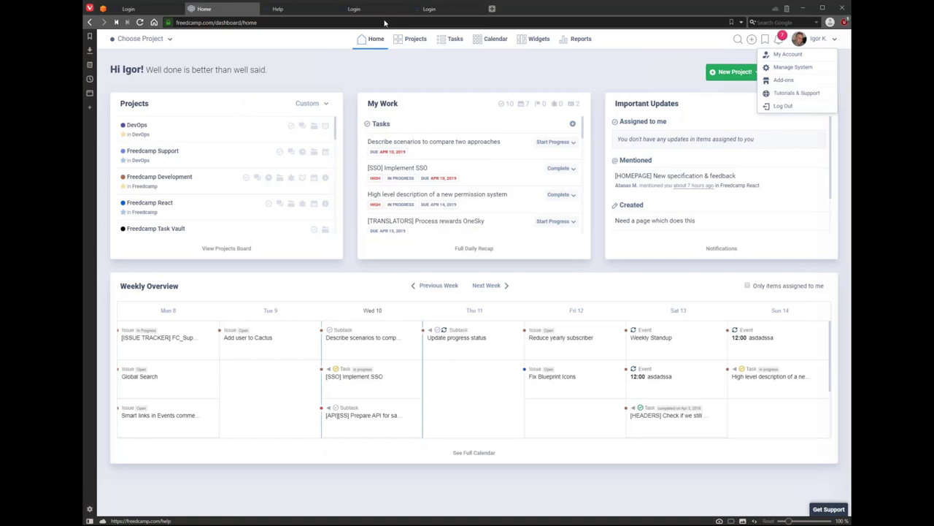
click(281, 9)
drag(348, 183, 602, 188)
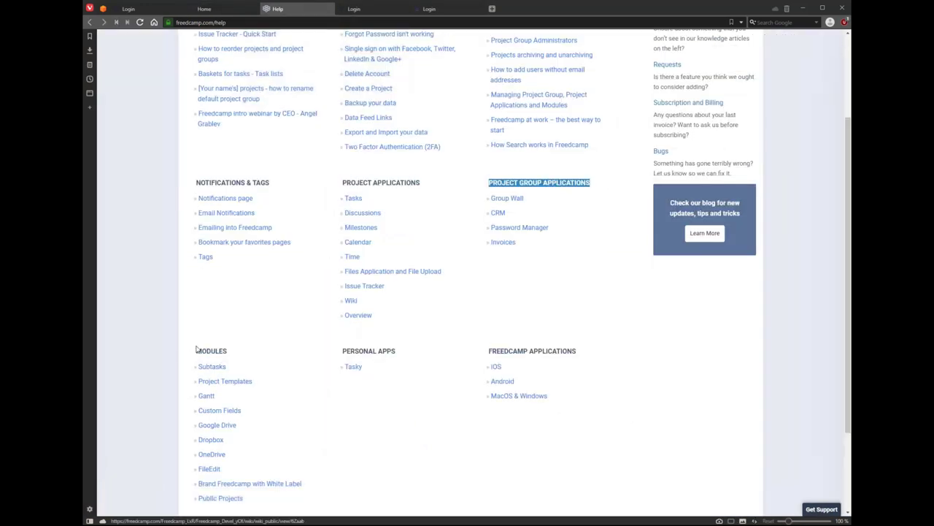
Step: Highlight the Modules heading in the knowledge base, and return to the Home dashboard
drag(196, 352, 266, 353)
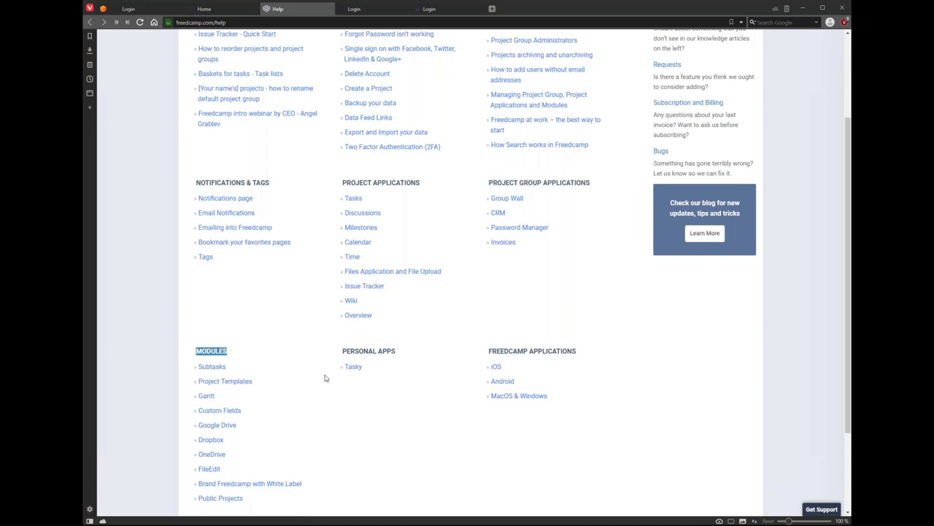
click(218, 12)
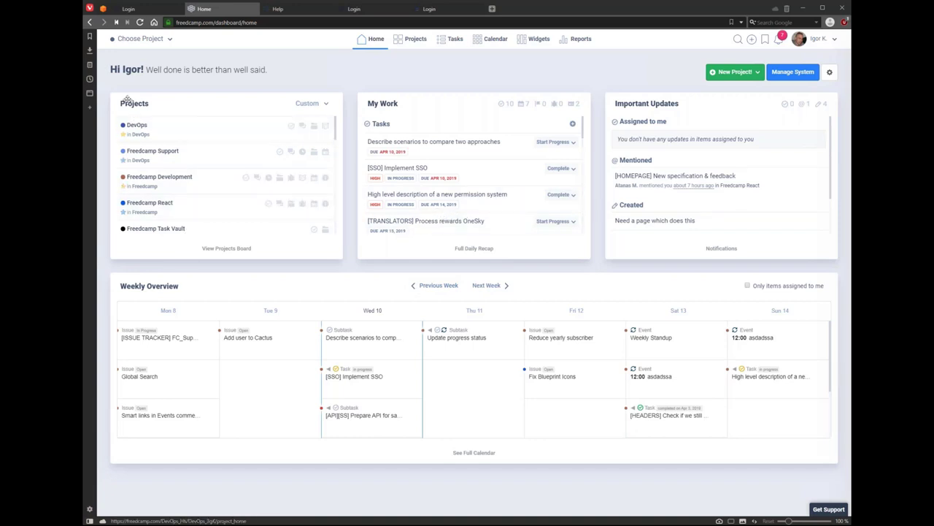
Step: Rearrange the Home dashboard widgets into the order Important Updates, My Work, Projects
mouse_move(127, 100)
mouse_down()
mouse_move(615, 108)
mouse_move(139, 102)
mouse_up()
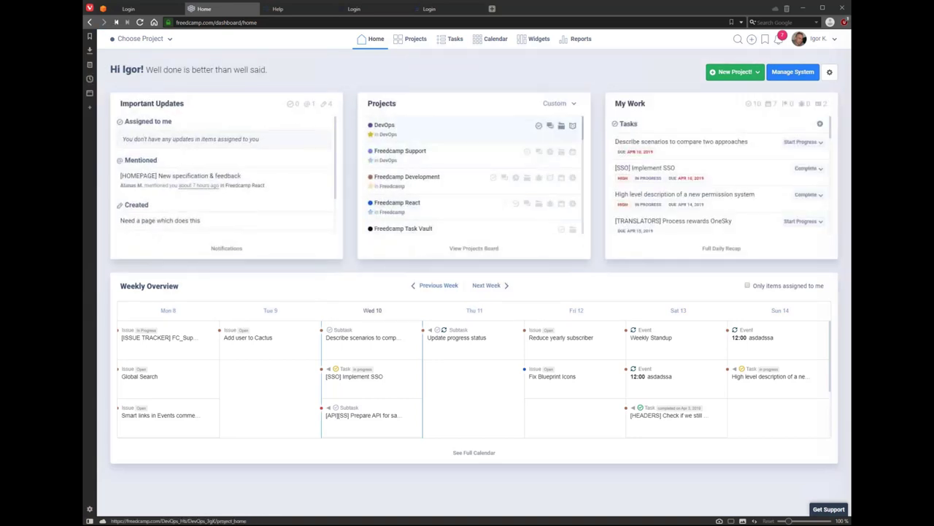
drag(382, 103, 483, 126)
drag(630, 103, 380, 106)
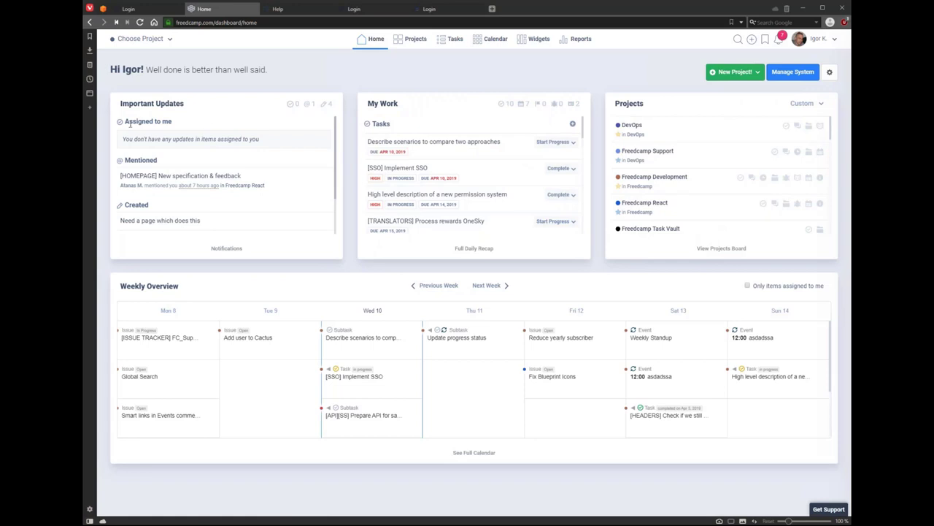
Step: Highlight the Assigned to me, Mentioned and Created sections of the Important Updates widget and review their items
drag(126, 121, 207, 126)
drag(125, 162, 179, 161)
mouse_move(206, 192)
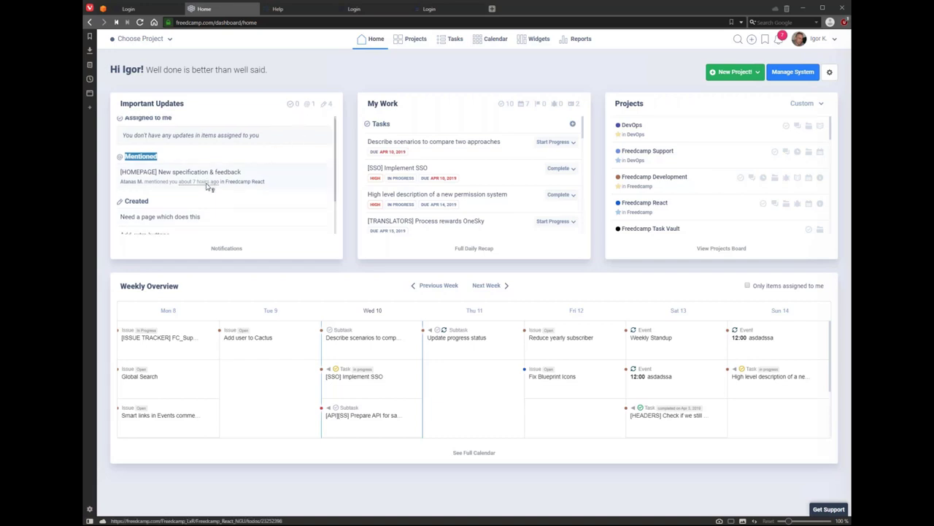
scroll(204, 183, down, 1)
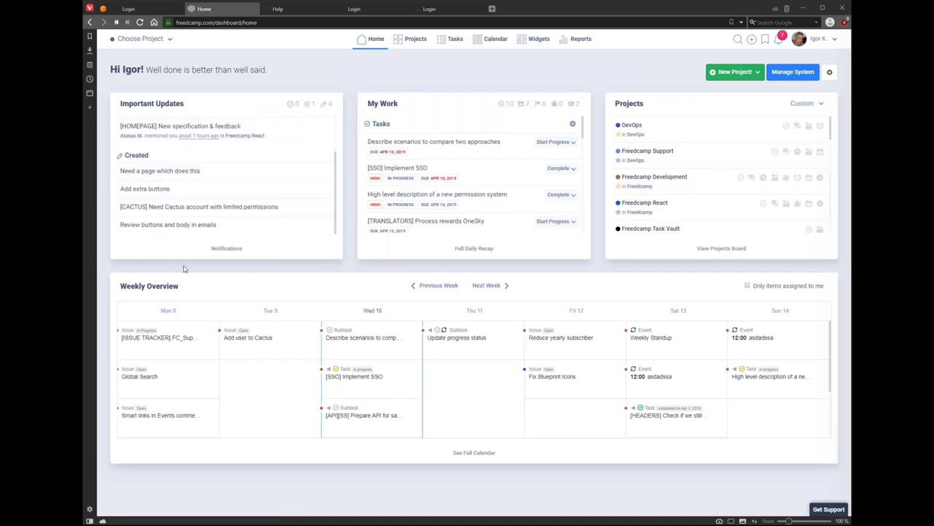
double_click(128, 155)
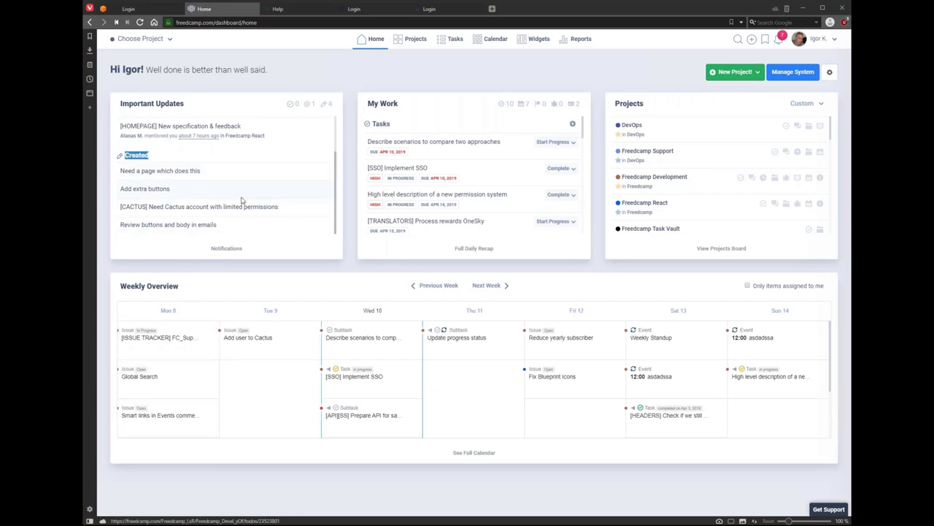
scroll(239, 202, up, 1)
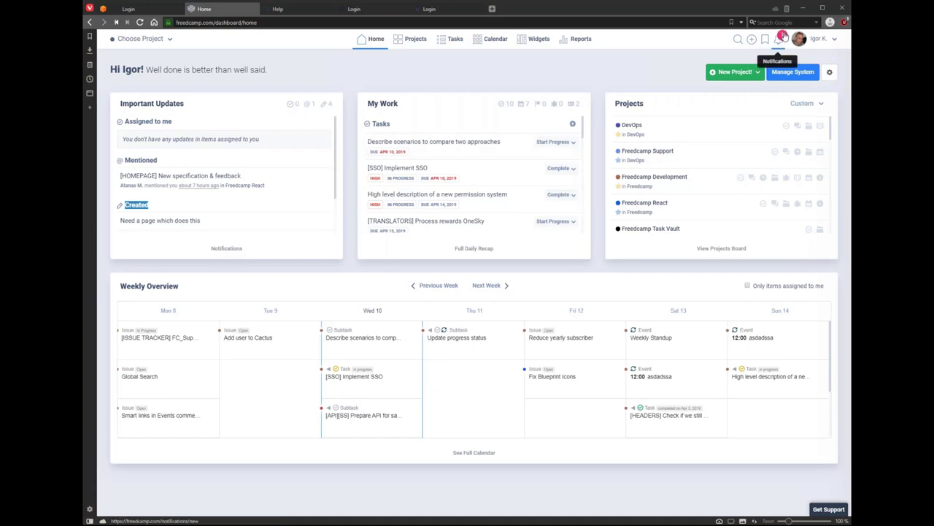
Step: Open the Notifications page in a new browser tab and read the expanded details of the task "[HOMEPAGE] New specification & feedback"
right_click(229, 249)
click(249, 253)
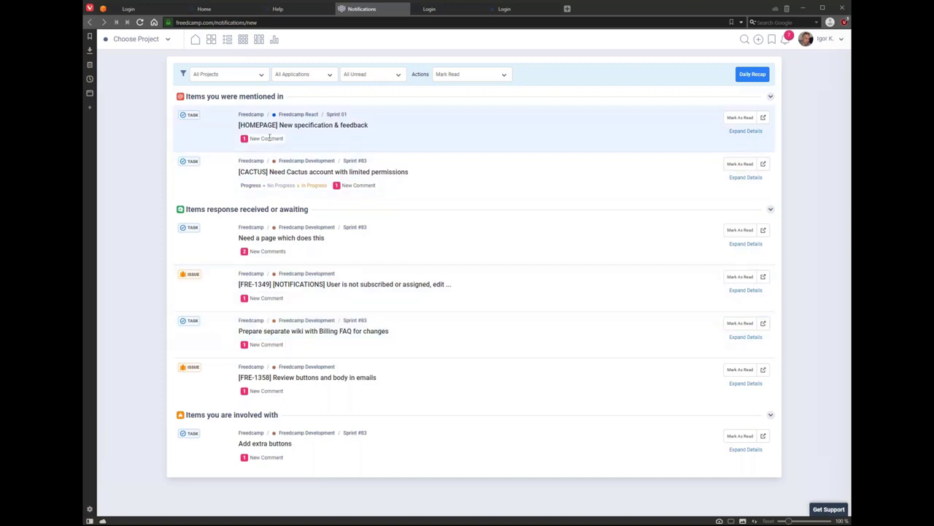
click(329, 124)
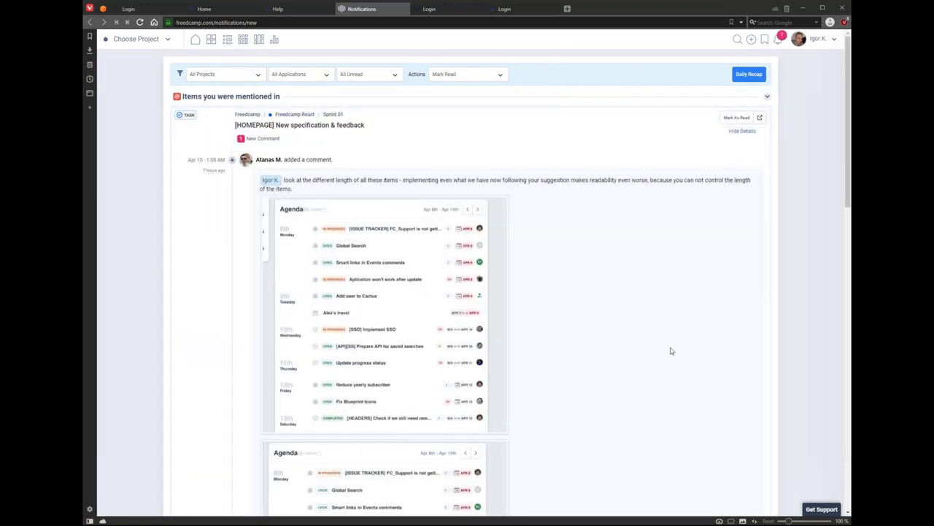
scroll(672, 351, down, 7)
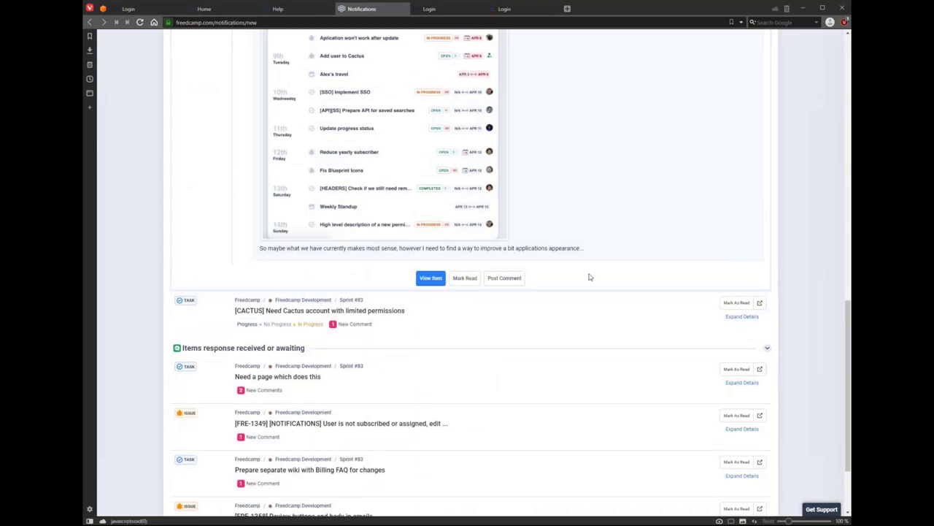
scroll(588, 275, up, 8)
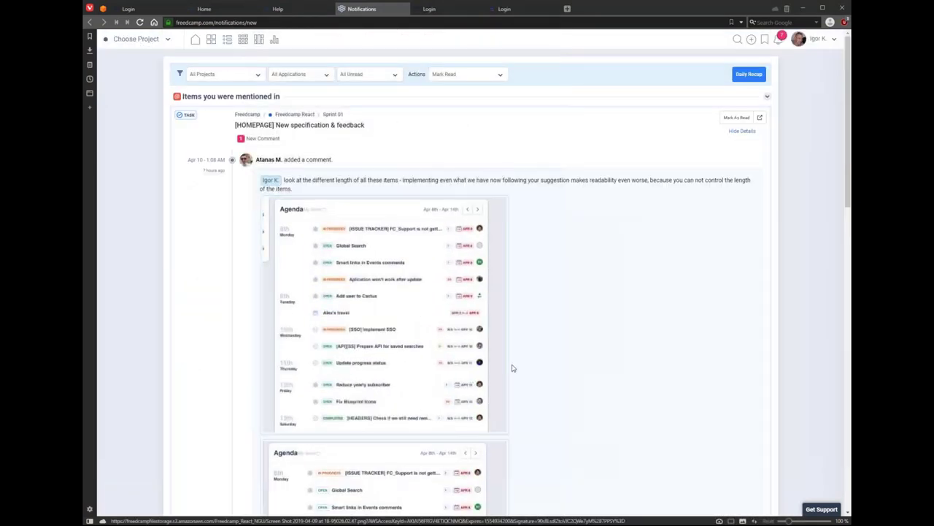
scroll(511, 368, down, 14)
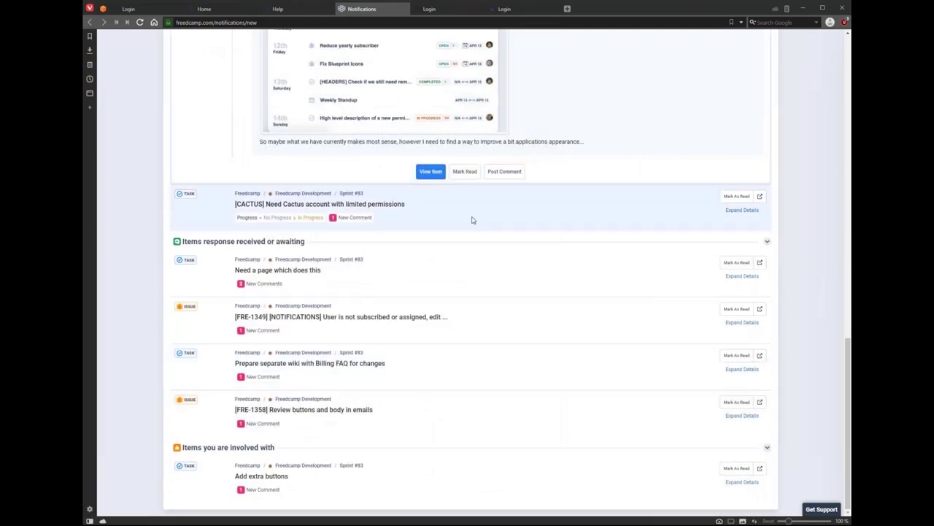
Step: Mark both items under "Items you were mentioned in" and the task "Need a page which does this" as read
click(468, 171)
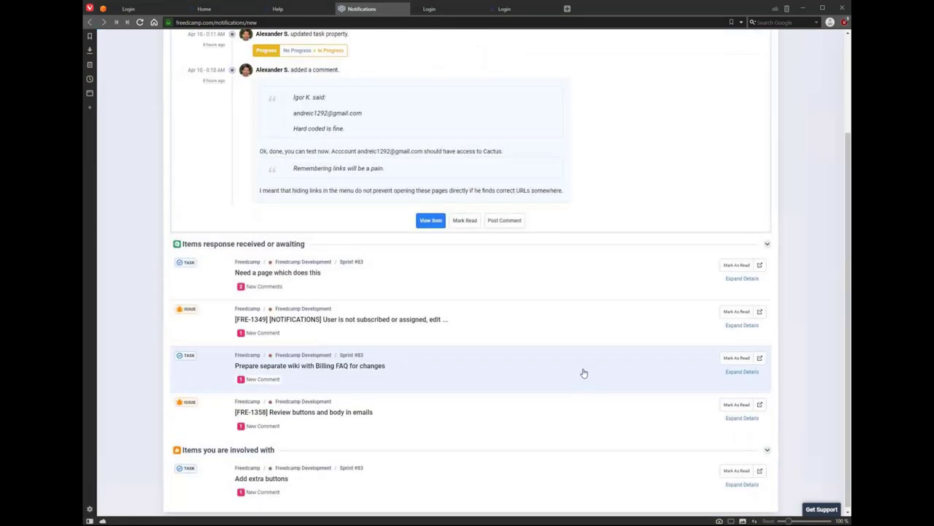
scroll(582, 373, up, 2)
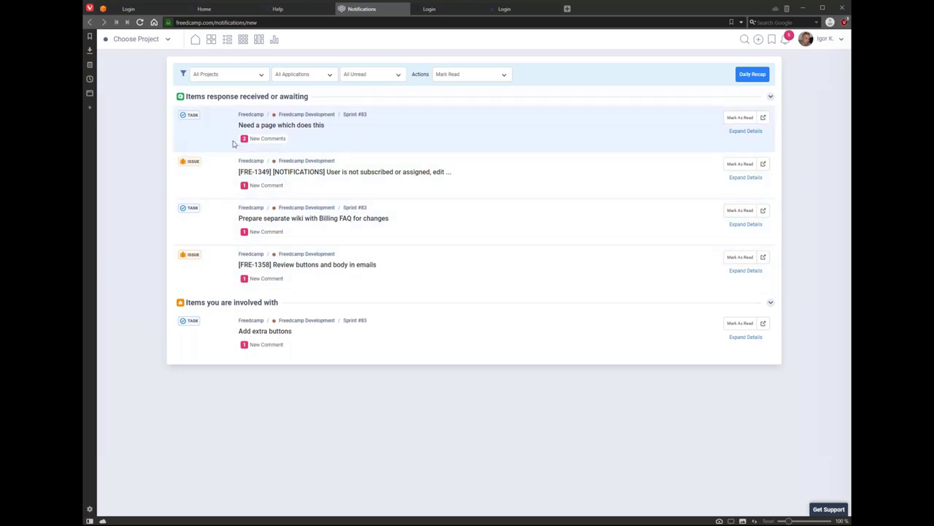
double_click(314, 129)
click(740, 118)
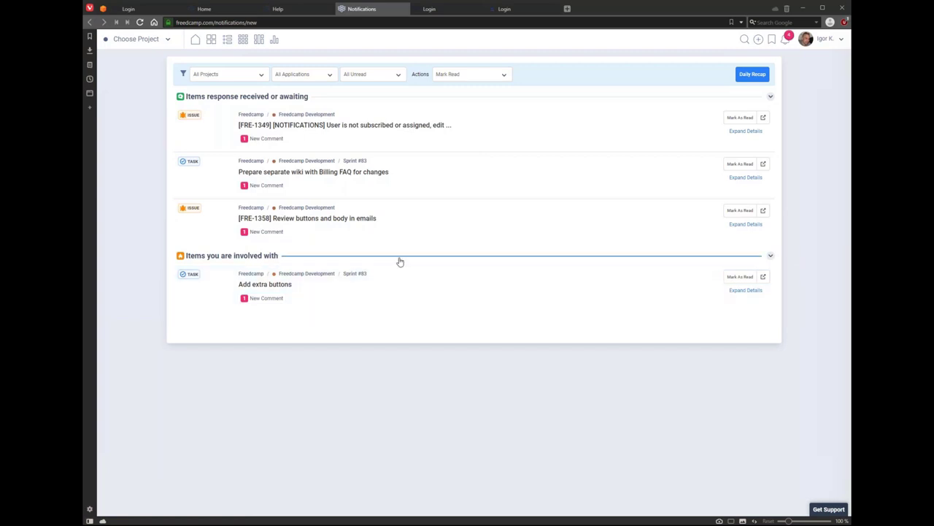
Step: Open Notification Settings in the account management area and review the notification levels listed for each project
click(822, 39)
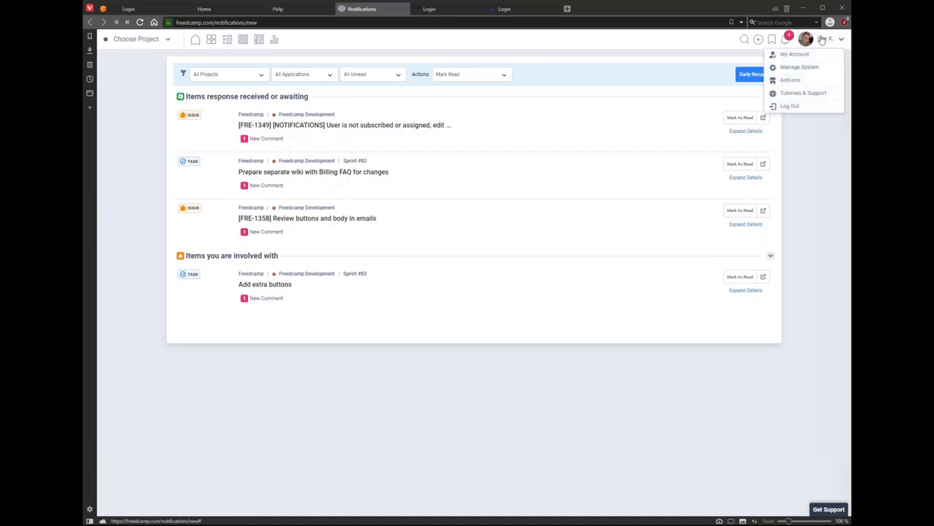
click(799, 66)
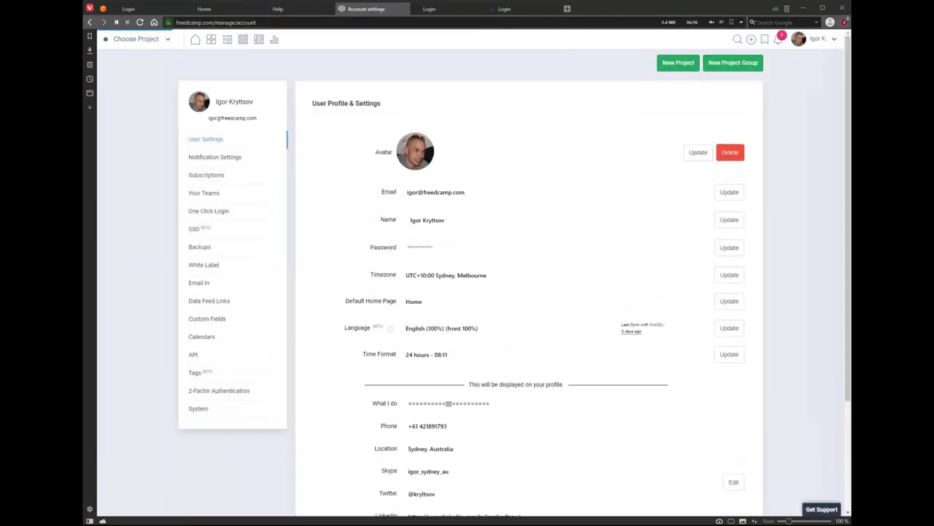
click(206, 157)
scroll(559, 382, down, 2)
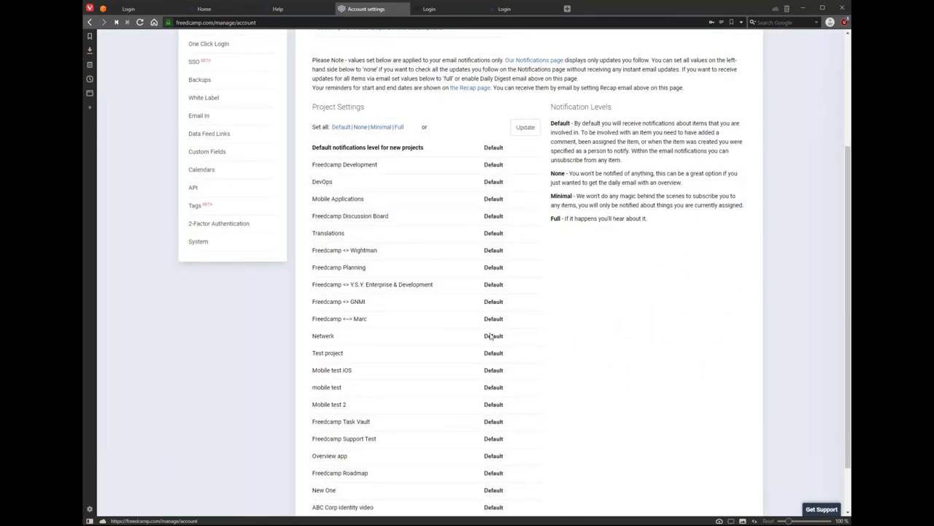
scroll(476, 386, down, 1)
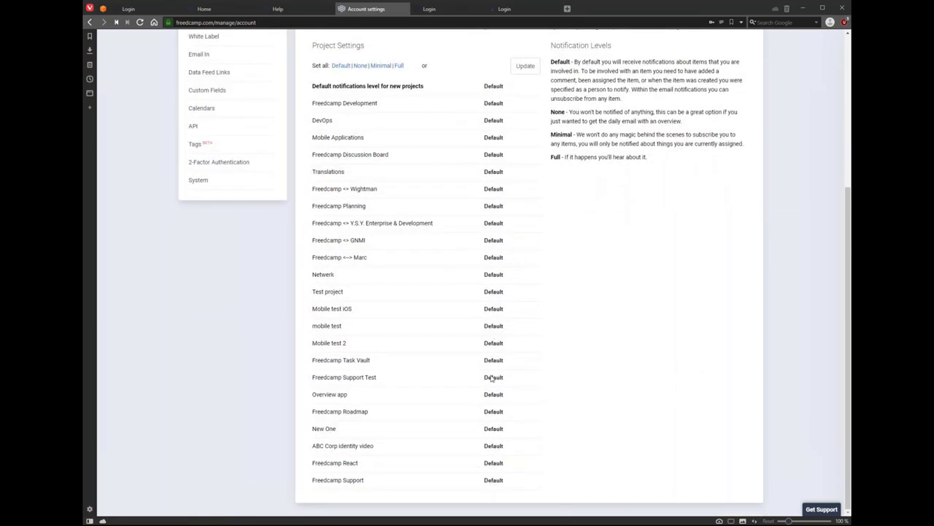
Step: Try the None notification level for the Netwerk project, and cancel the edit of the project settings
click(524, 66)
click(496, 276)
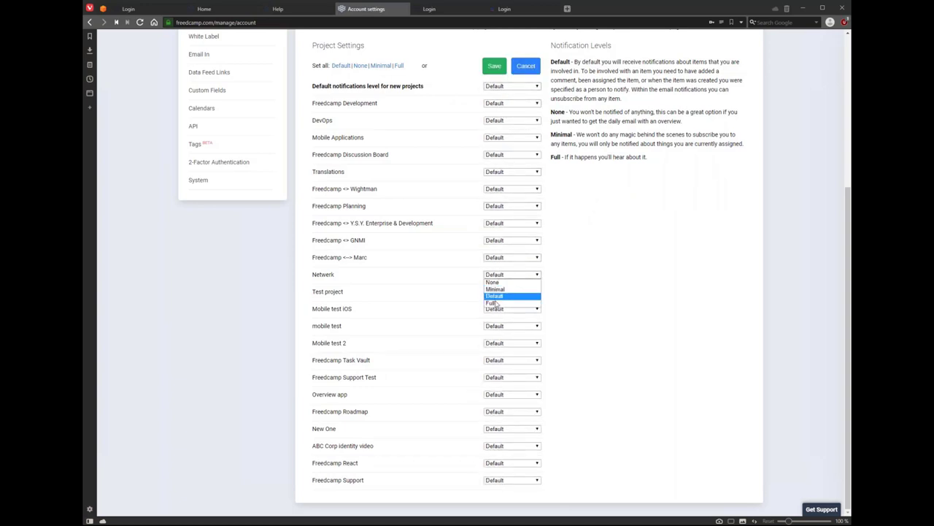
click(497, 287)
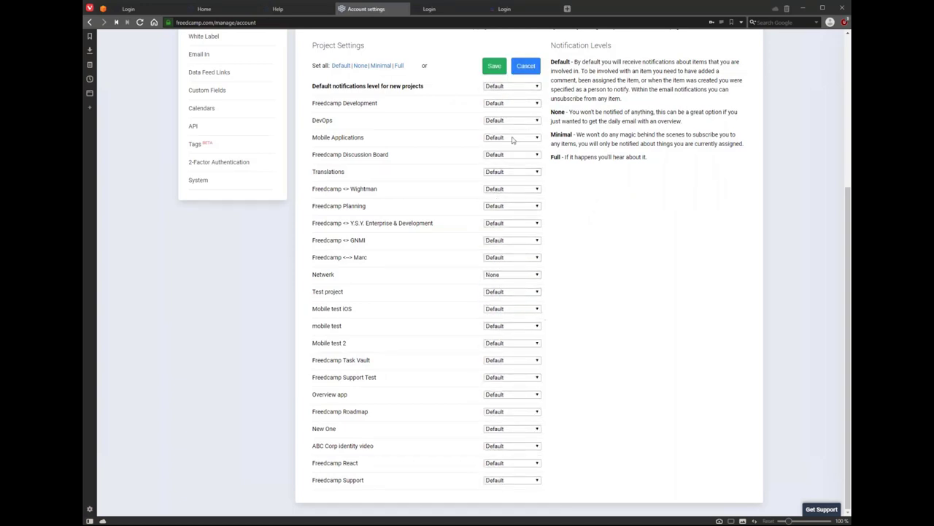
scroll(519, 155, up, 1)
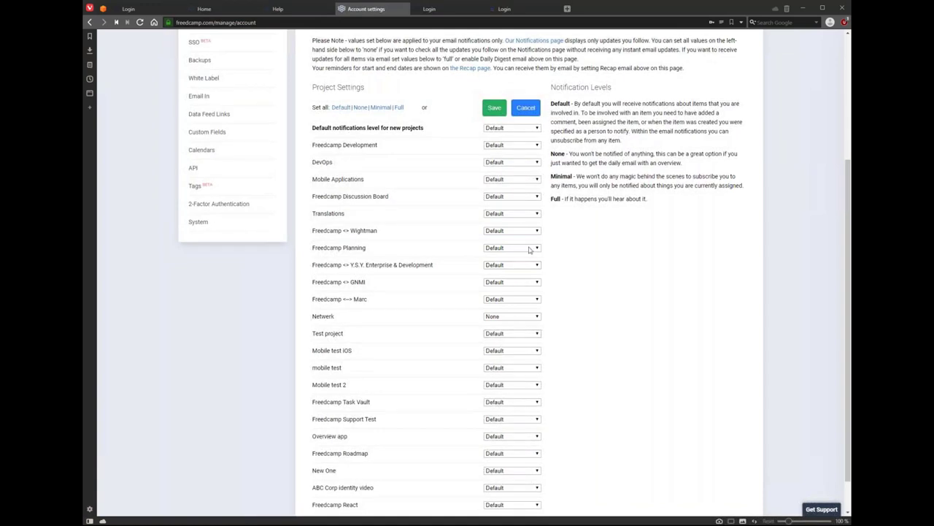
click(525, 108)
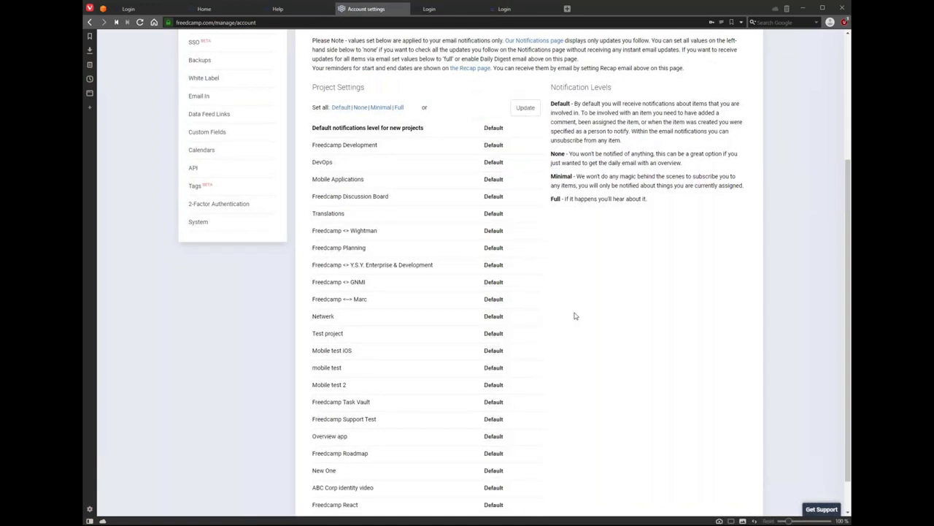
Step: Examine the explanations of the Default, None, Minimal and Full notification levels alongside the project list
scroll(574, 316, up, 2)
drag(551, 187, 645, 294)
click(687, 314)
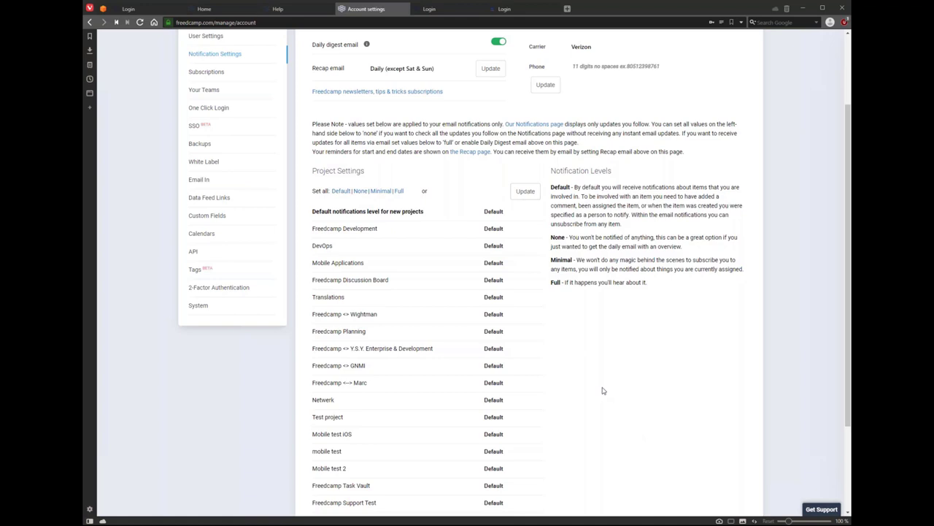
scroll(602, 391, down, 2)
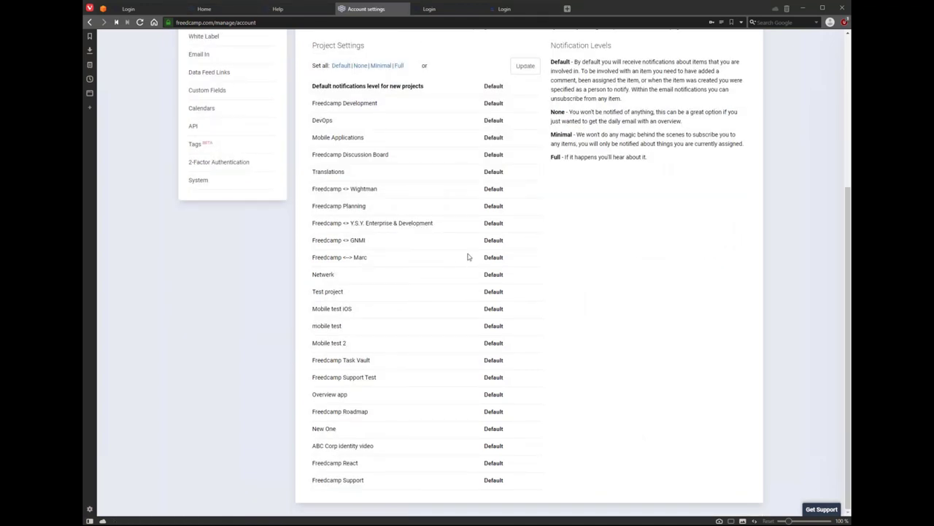
scroll(491, 415, up, 4)
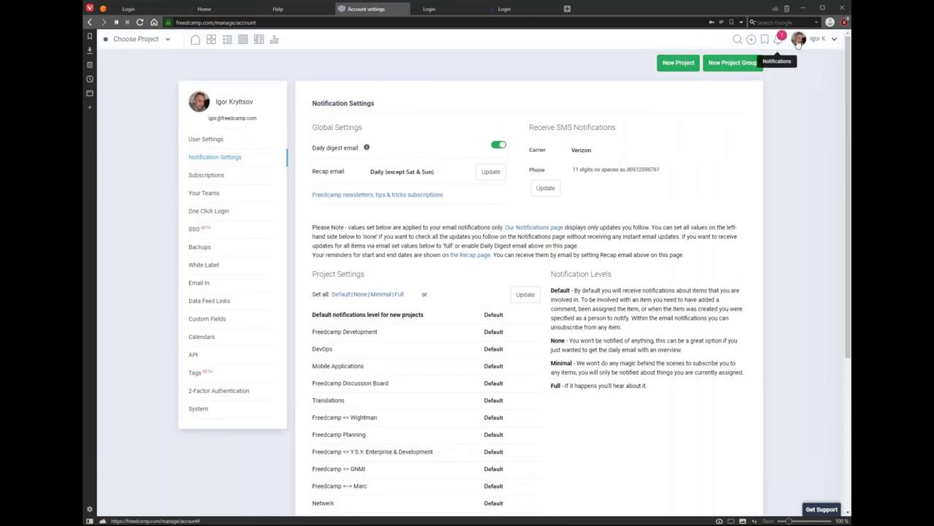
scroll(754, 168, down, 1)
scroll(754, 167, down, 1)
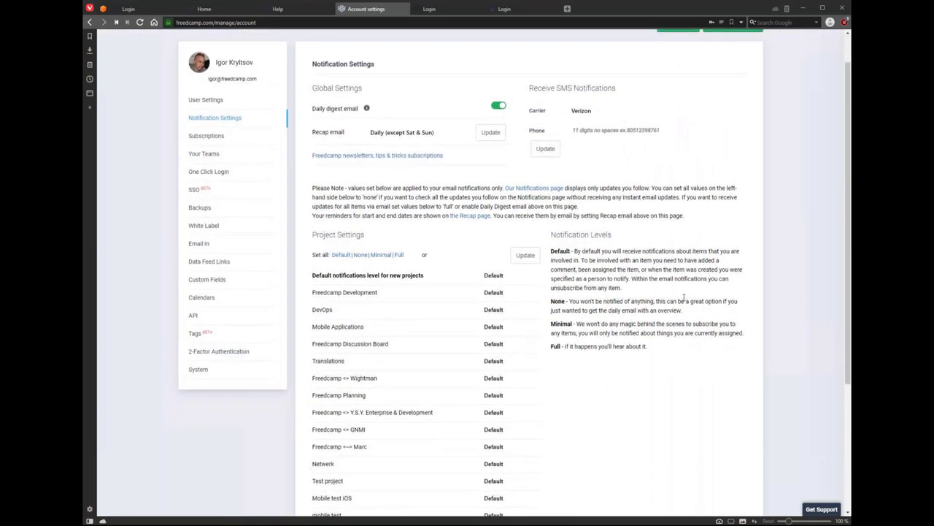
scroll(684, 297, up, 2)
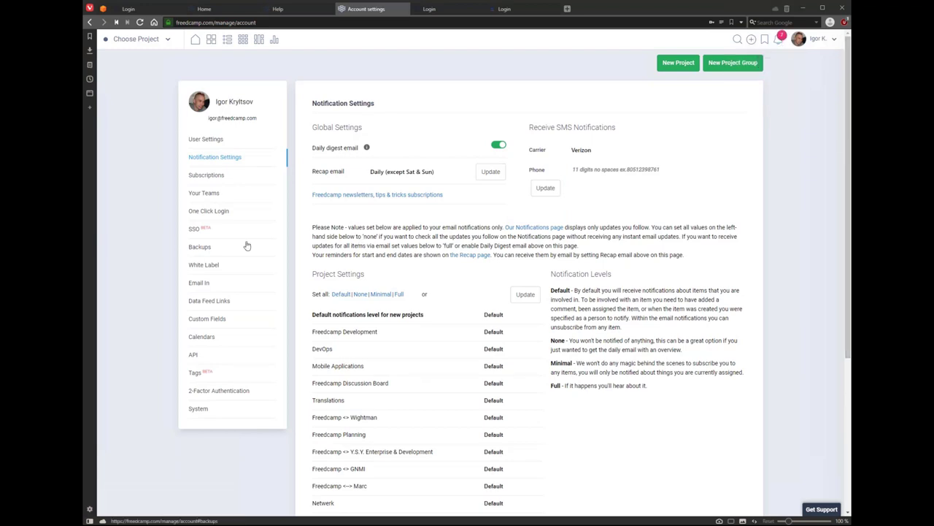
Step: Open the recap email frequency for editing and save it as Daily (except Sat & Sun)
drag(351, 178, 455, 176)
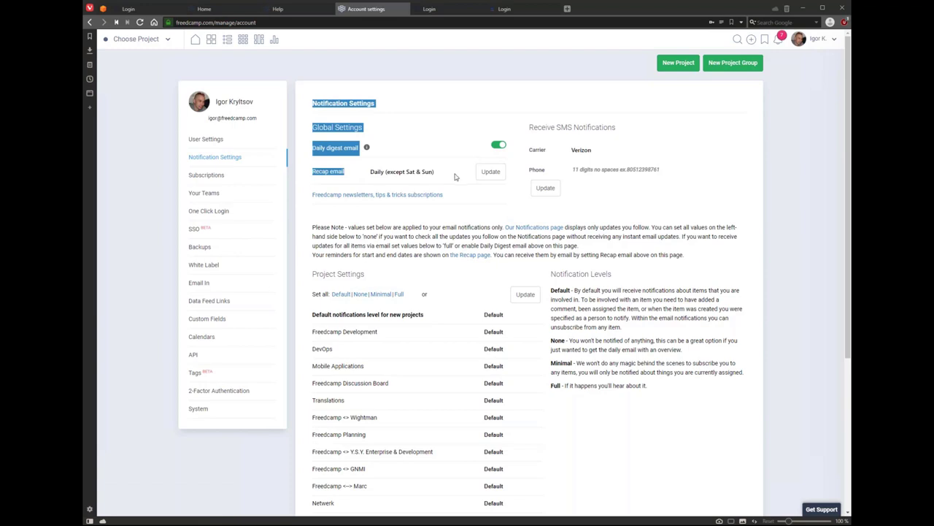
click(362, 176)
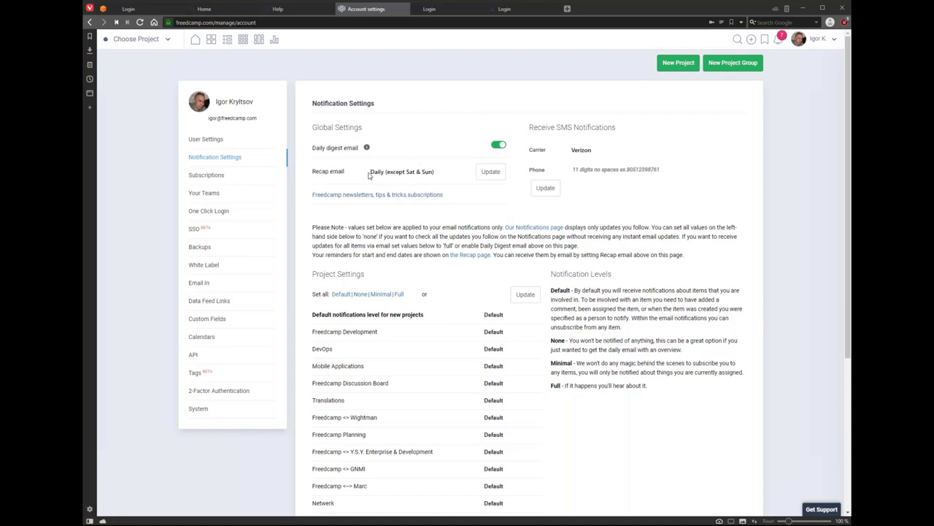
click(487, 174)
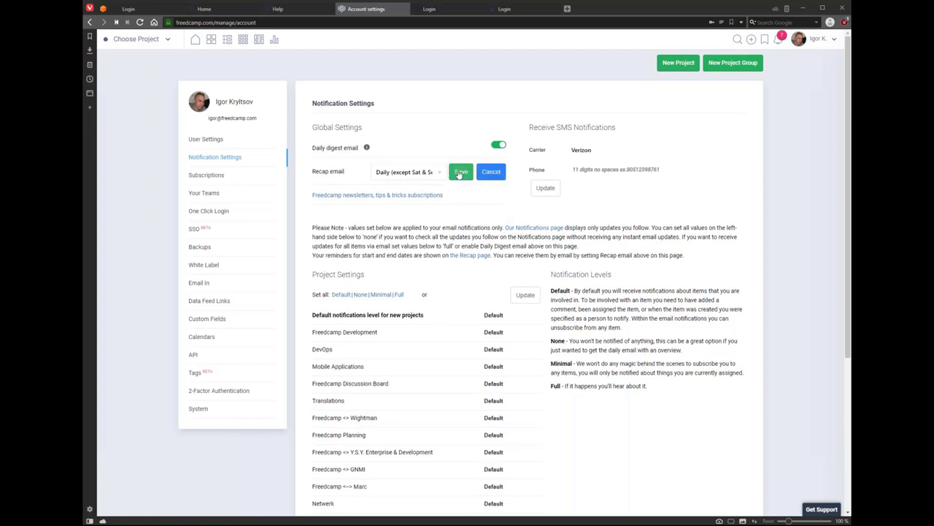
click(459, 173)
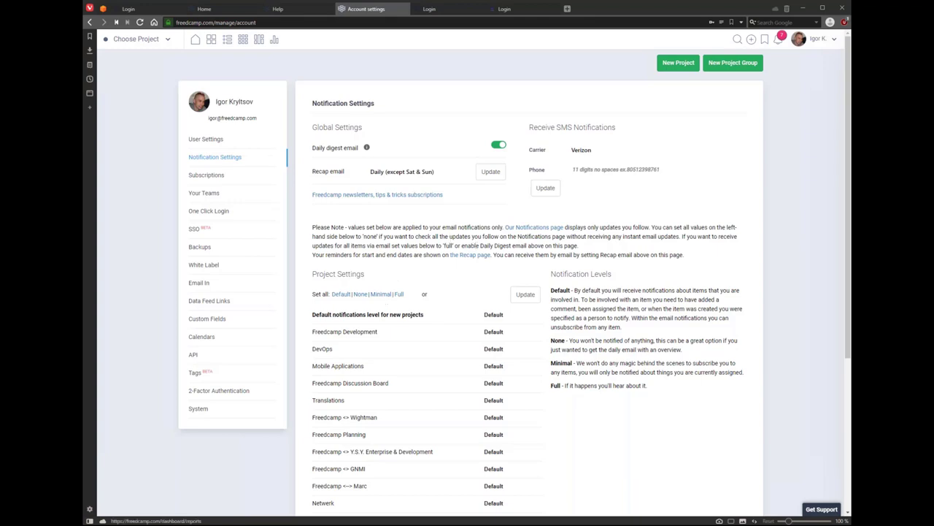
Step: Close the account settings and help pages to return to the Home dashboard
click(404, 9)
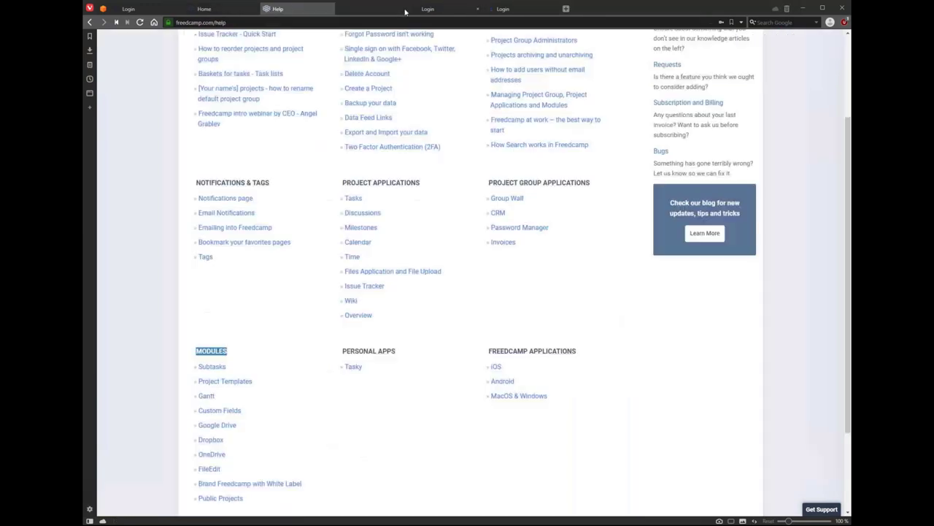
click(329, 8)
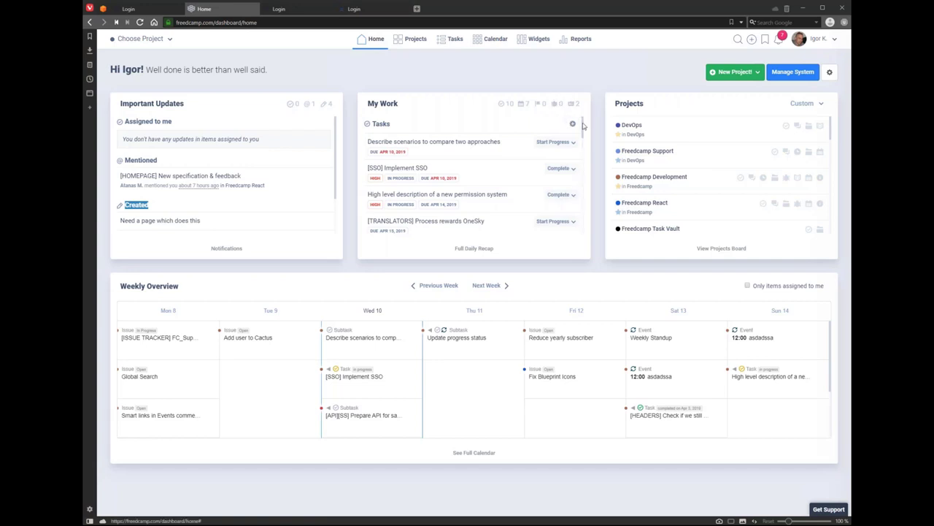
Step: Look through the sections of the My Work widget, and open the full daily recap
drag(583, 126, 582, 229)
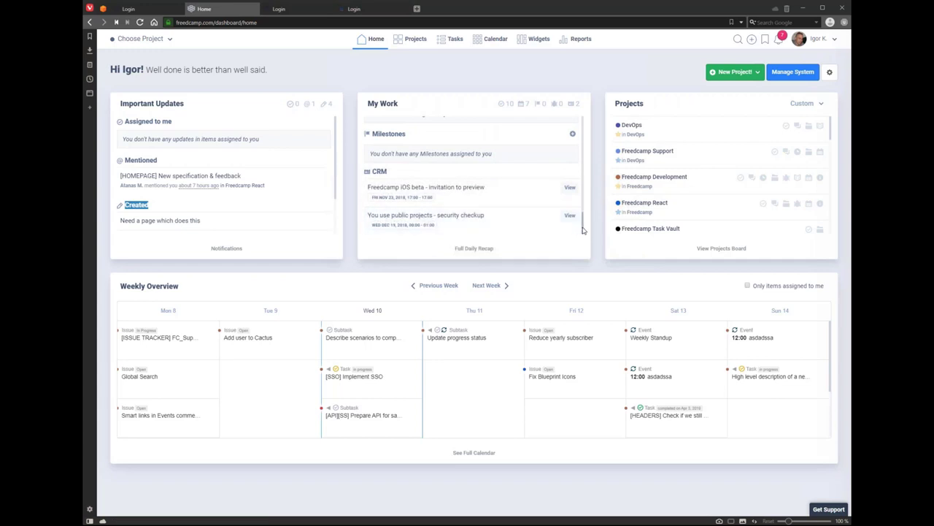
drag(582, 229, 590, 139)
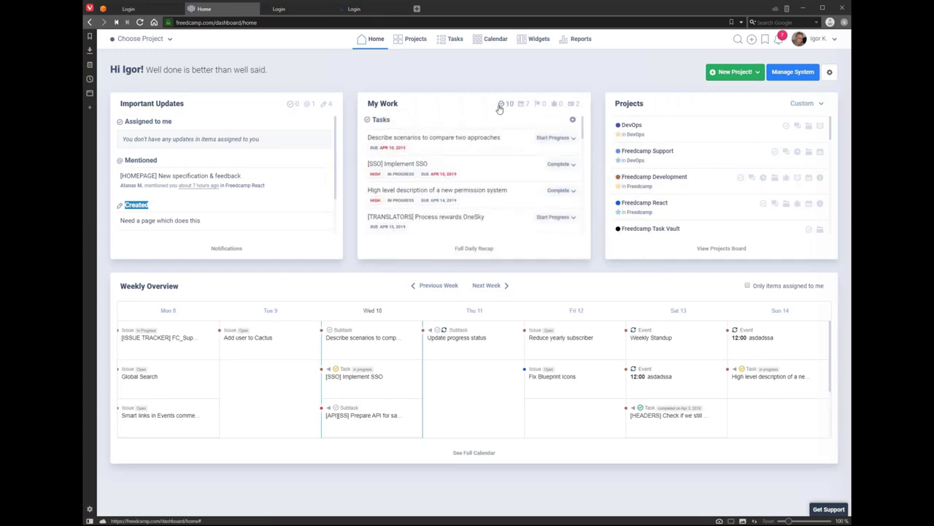
click(489, 250)
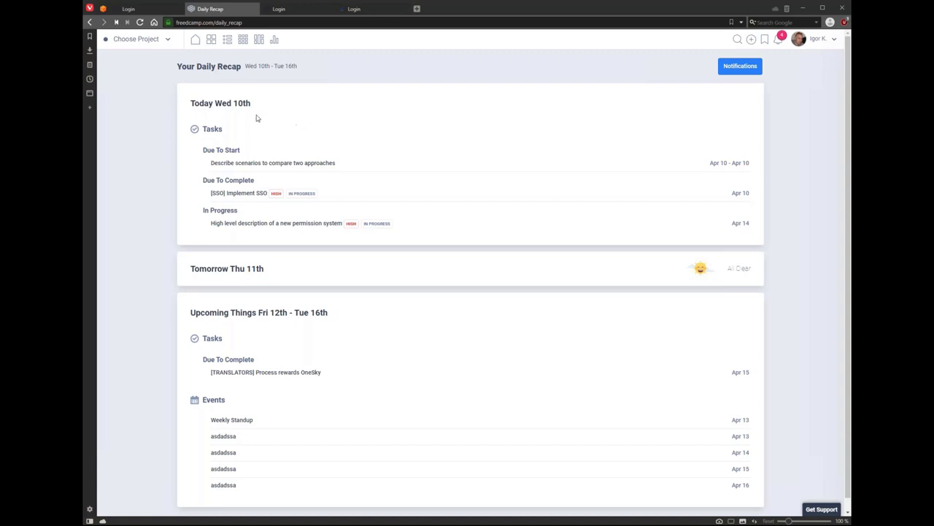
Step: Examine the daily recap's Today and Upcoming Things sections, including the Due To Start, Due To Complete and In Progress task groups
scroll(161, 266, down, 1)
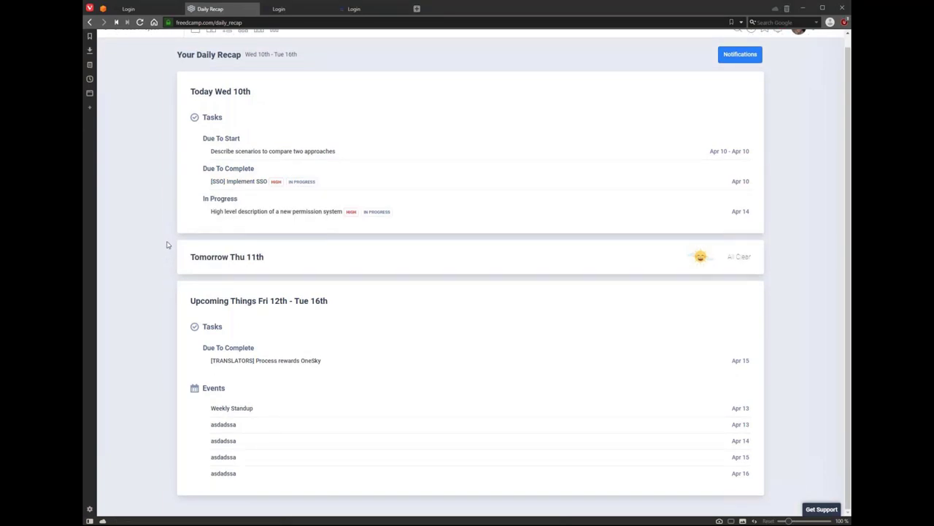
scroll(167, 244, up, 1)
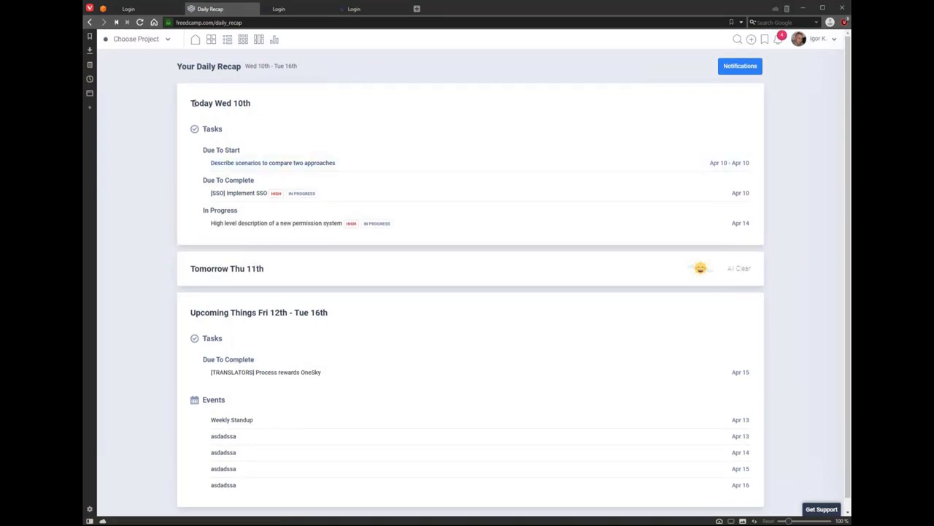
drag(230, 103, 286, 105)
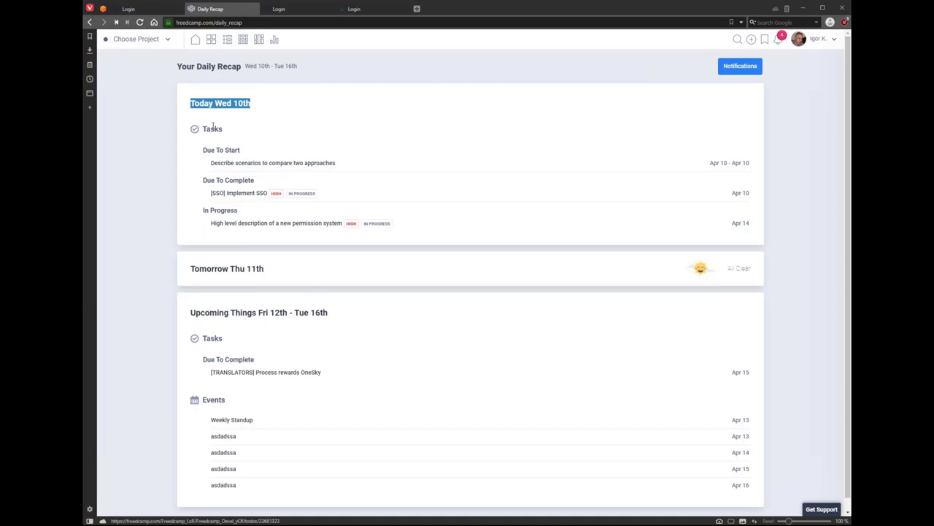
triple_click(204, 150)
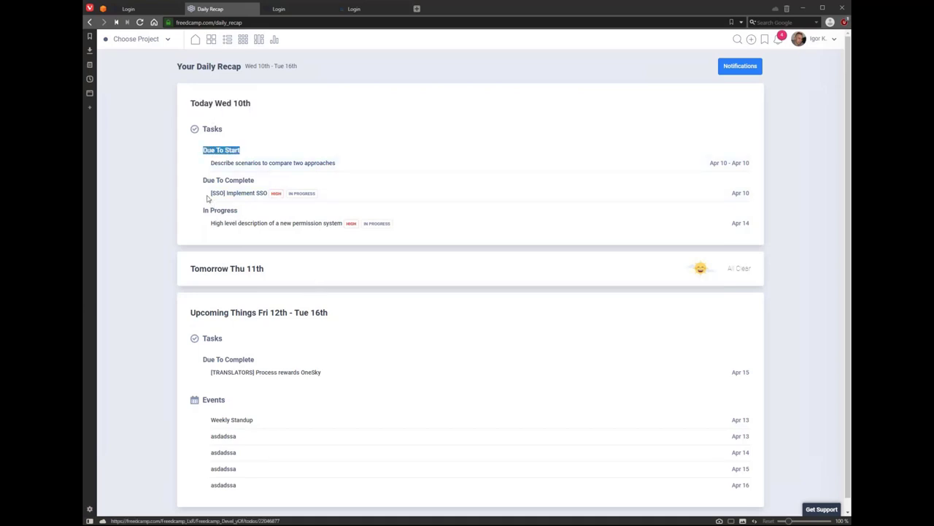
drag(207, 181, 308, 183)
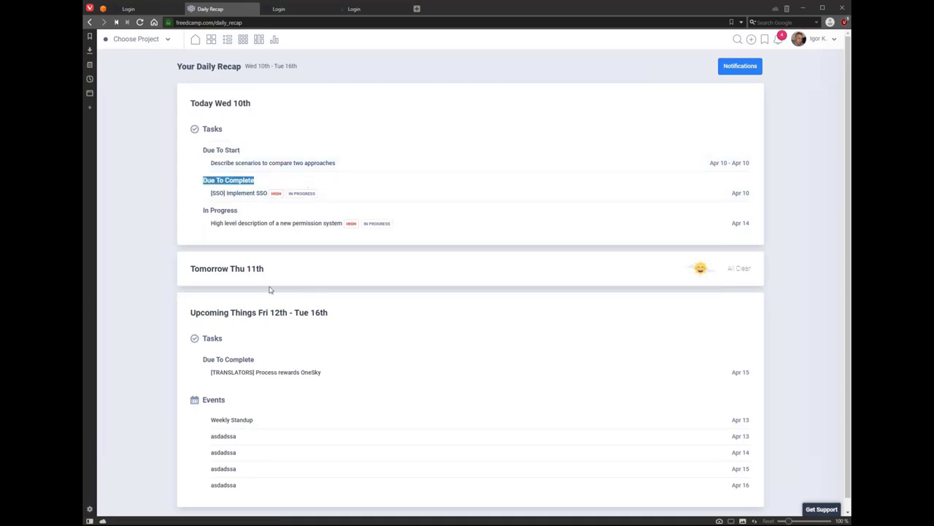
triple_click(205, 210)
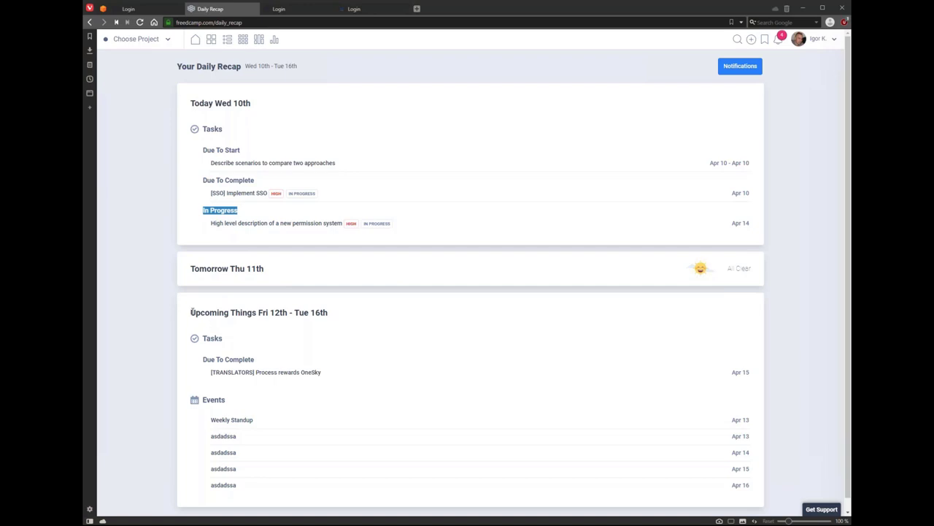
drag(192, 311, 403, 311)
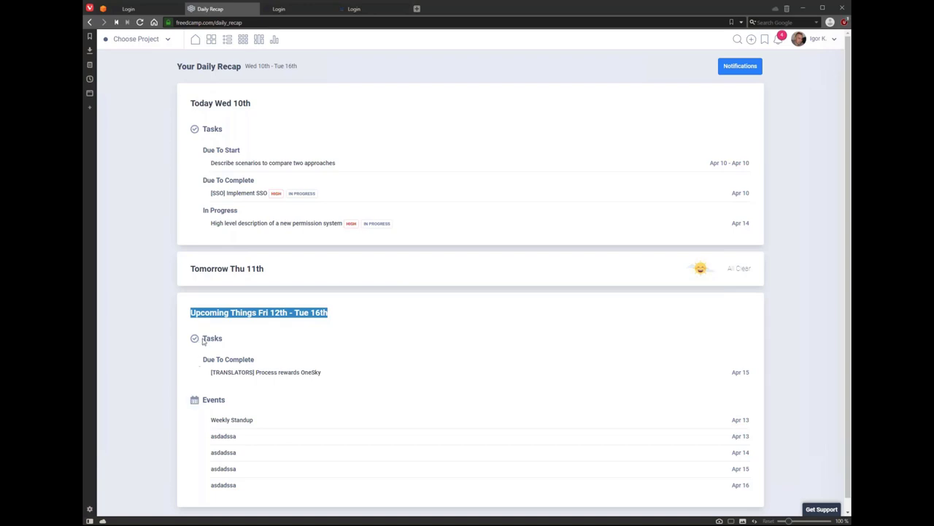
drag(203, 359, 280, 363)
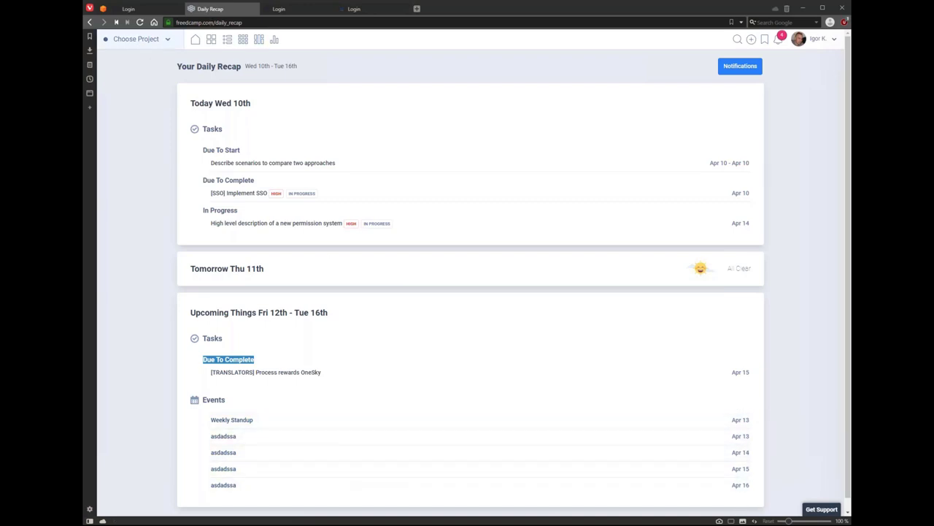
Step: Switch from the Notifications page to the Daily Recap and back to Notifications
click(196, 41)
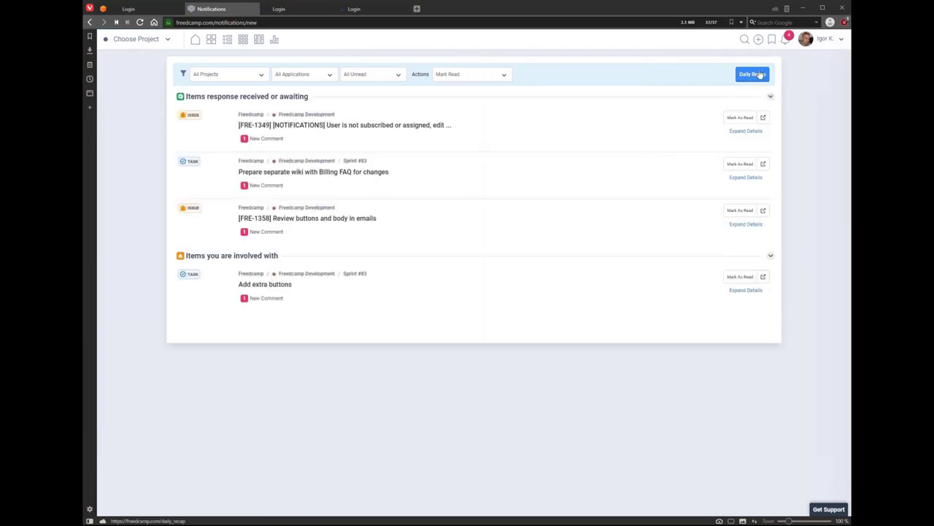
click(752, 74)
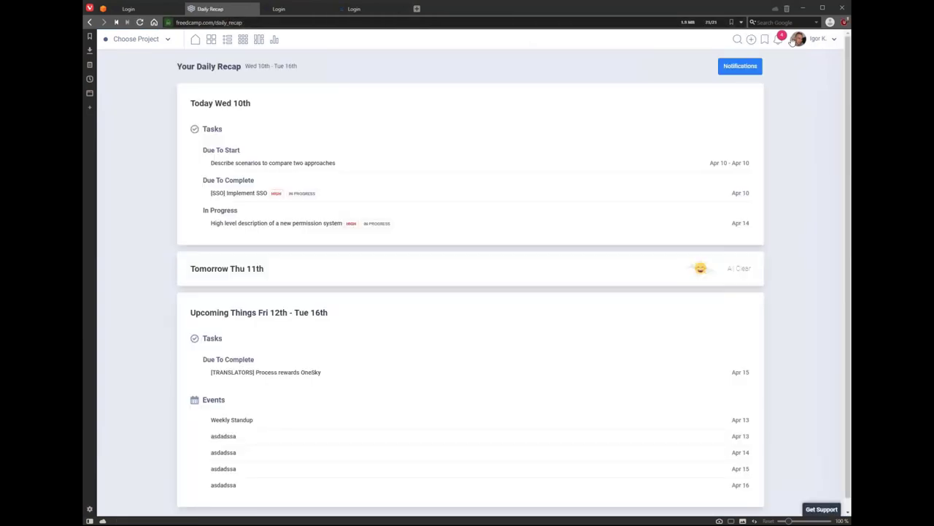
click(747, 68)
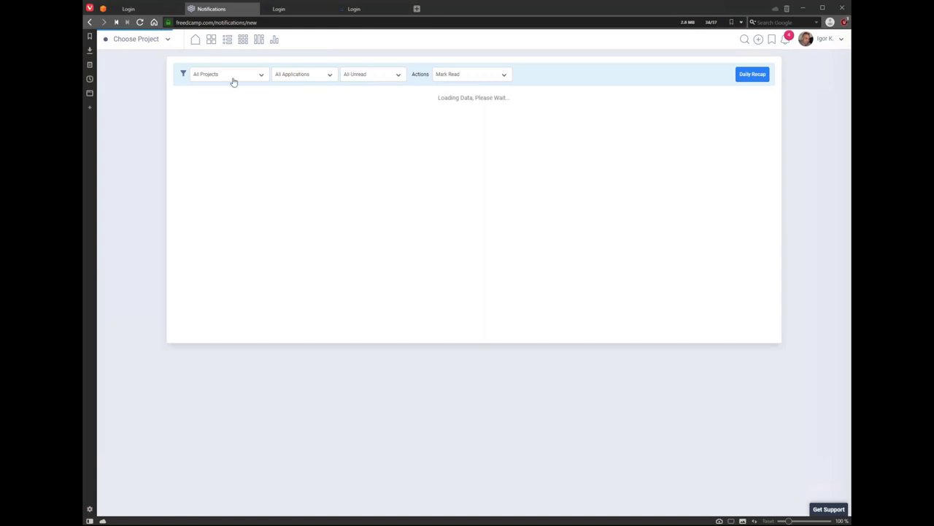
Step: Return to the Home dashboard and set the Projects widget to show Favorite projects
click(196, 38)
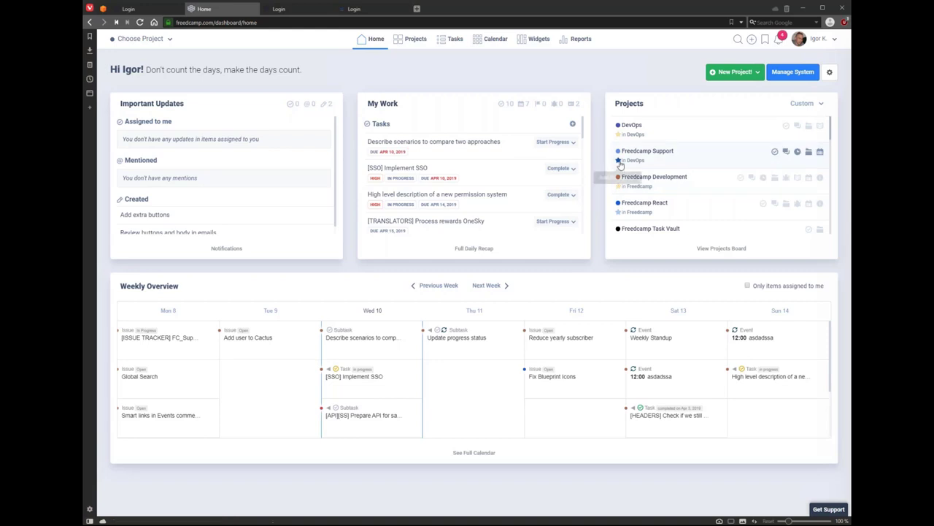
click(806, 106)
click(754, 124)
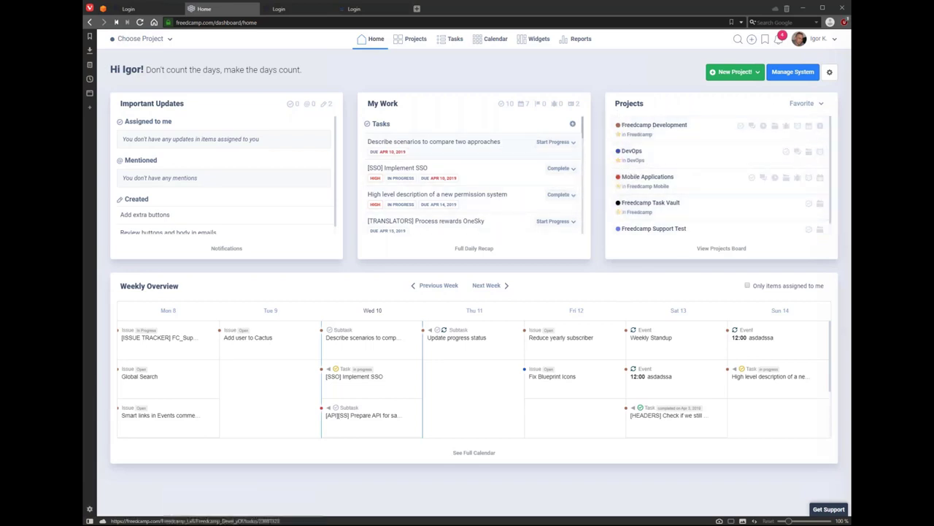
Step: View the grouped project list in the project switcher, close it, and open the Projects board
click(164, 39)
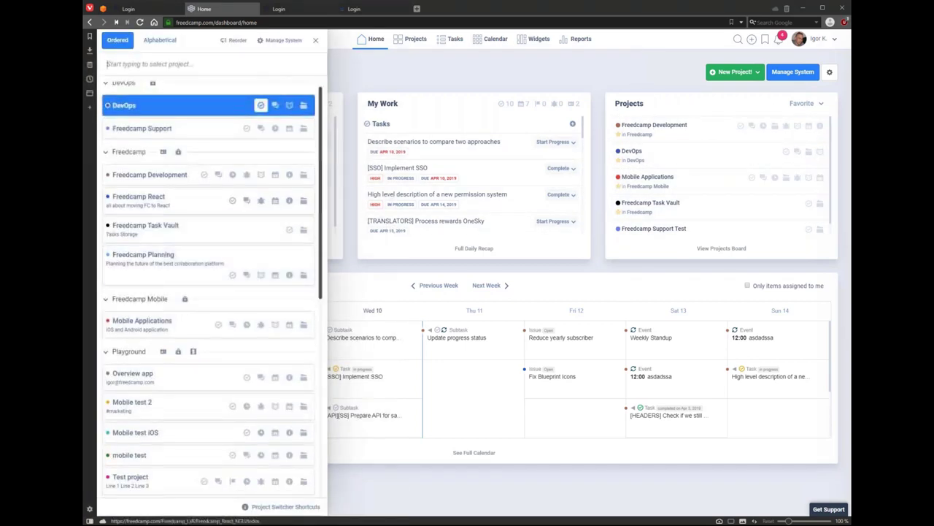
click(435, 506)
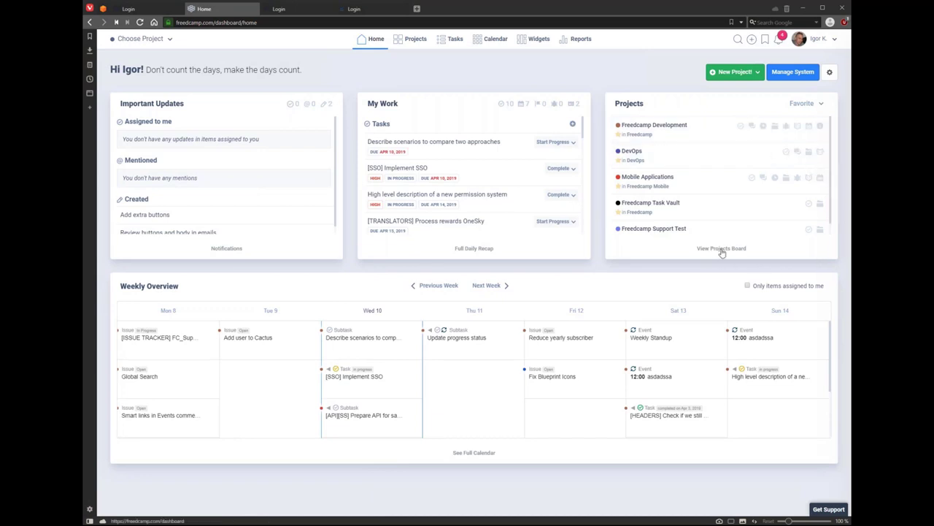
click(415, 39)
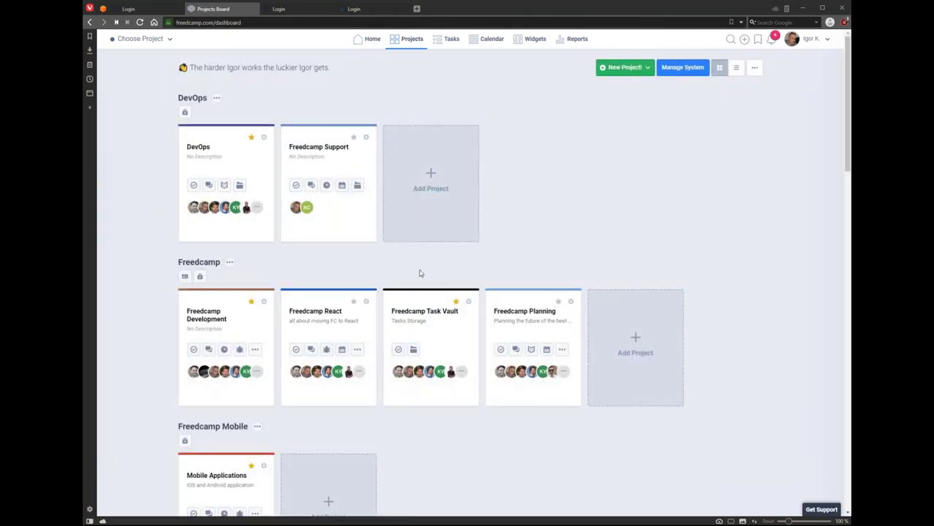
Step: Locate the Manage System option in the account menu and, back on the Home dashboard, in the project switcher
click(827, 41)
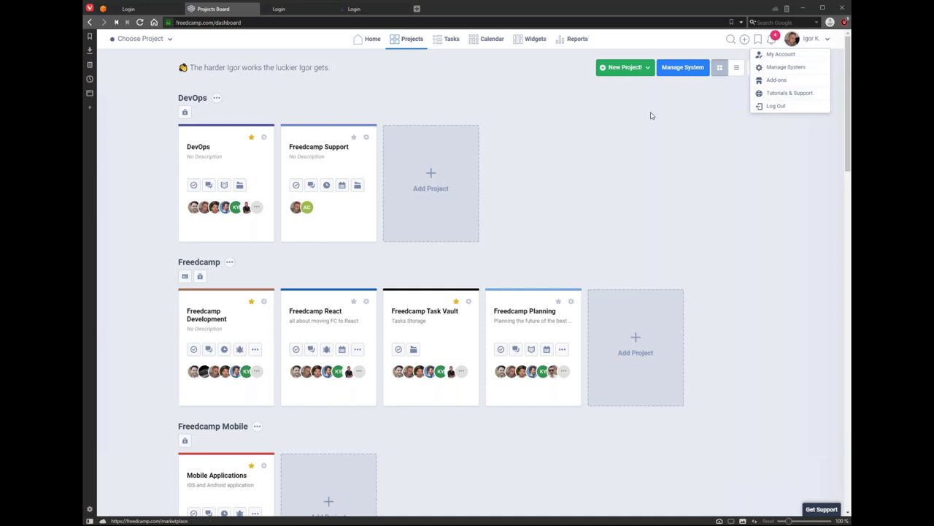
click(358, 40)
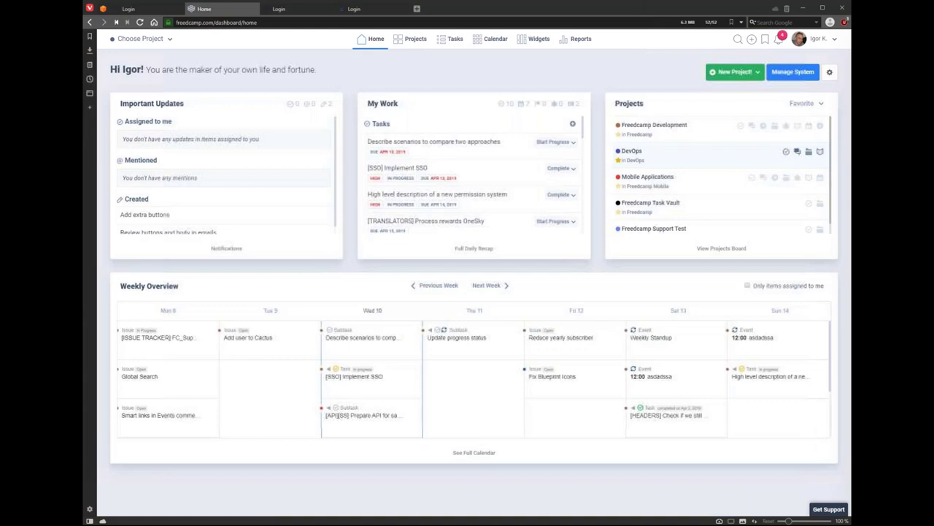
click(170, 41)
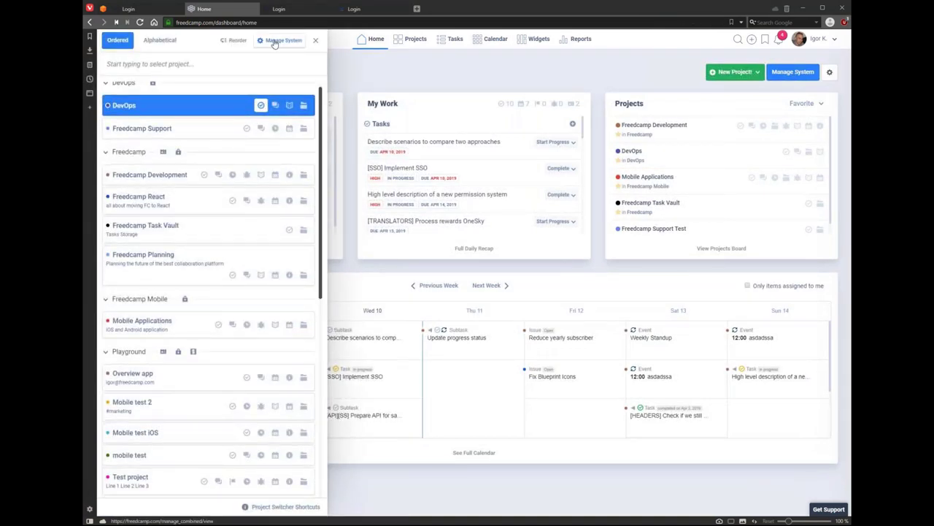
click(443, 83)
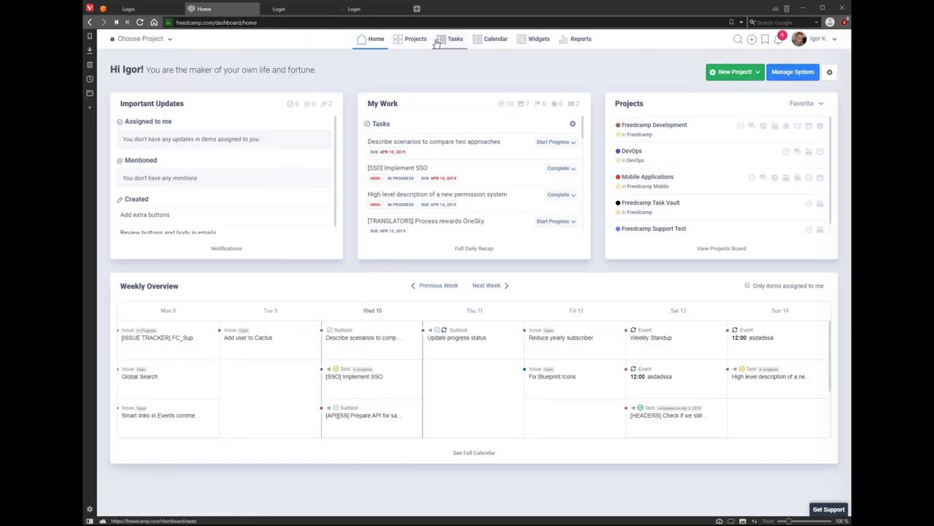
Step: Open the Freedcamp React project for editing from the Projects board, view its available groups, and cancel without saving
click(413, 39)
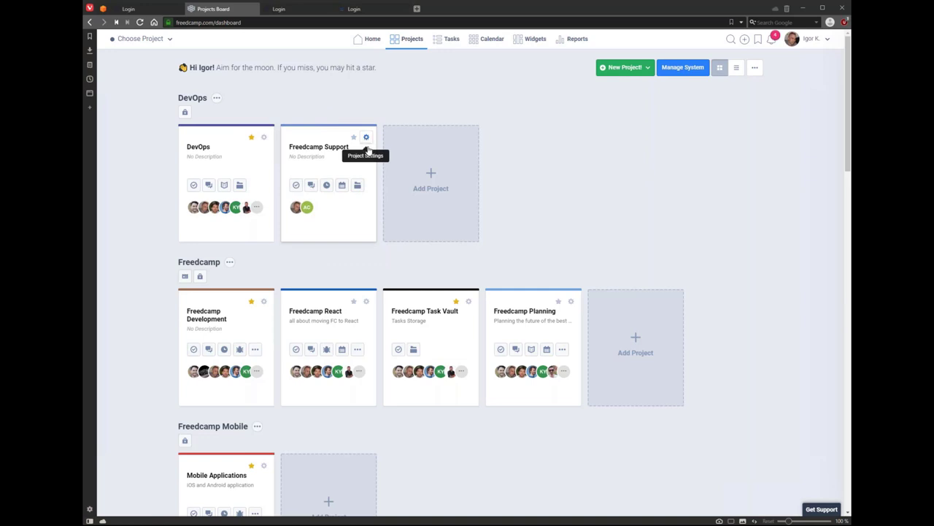
click(366, 301)
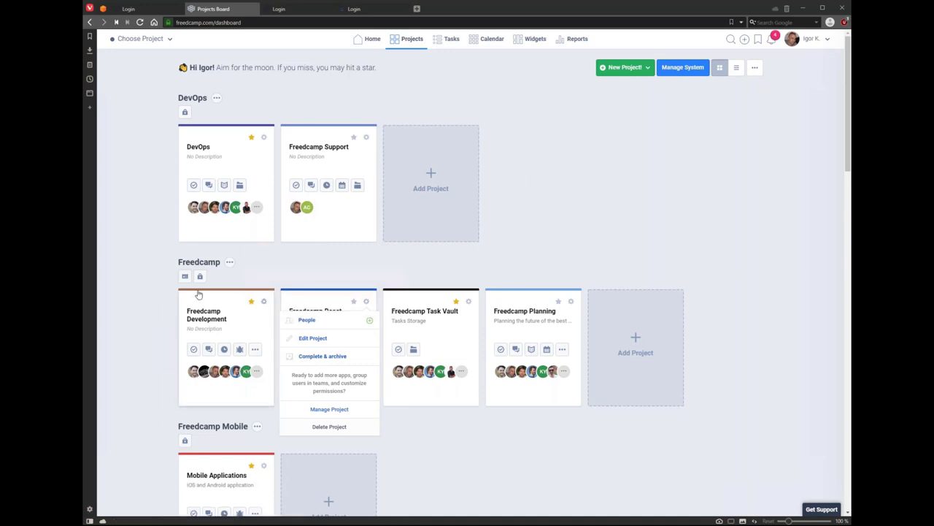
click(311, 339)
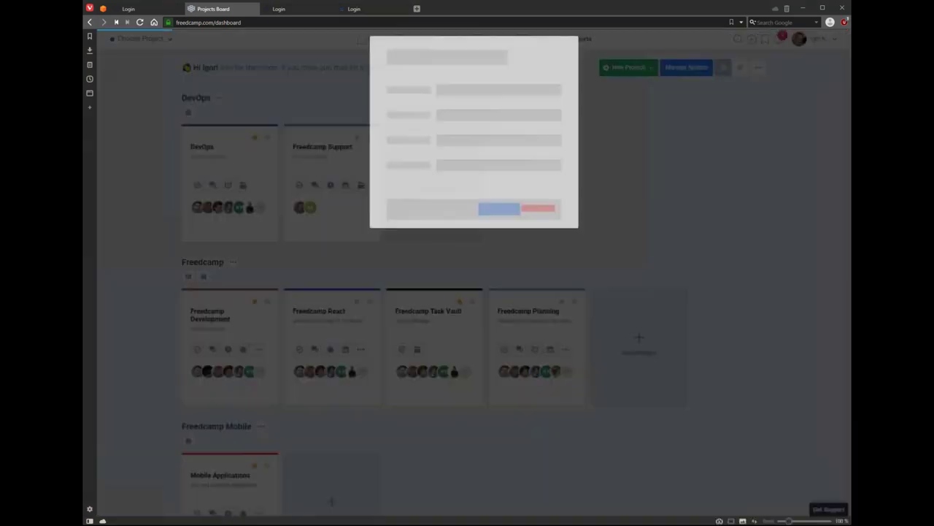
click(513, 73)
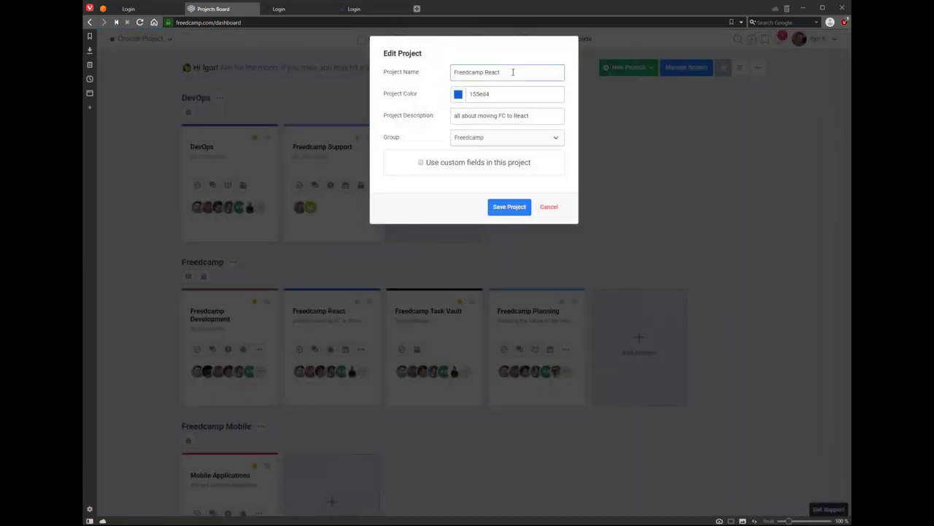
click(485, 138)
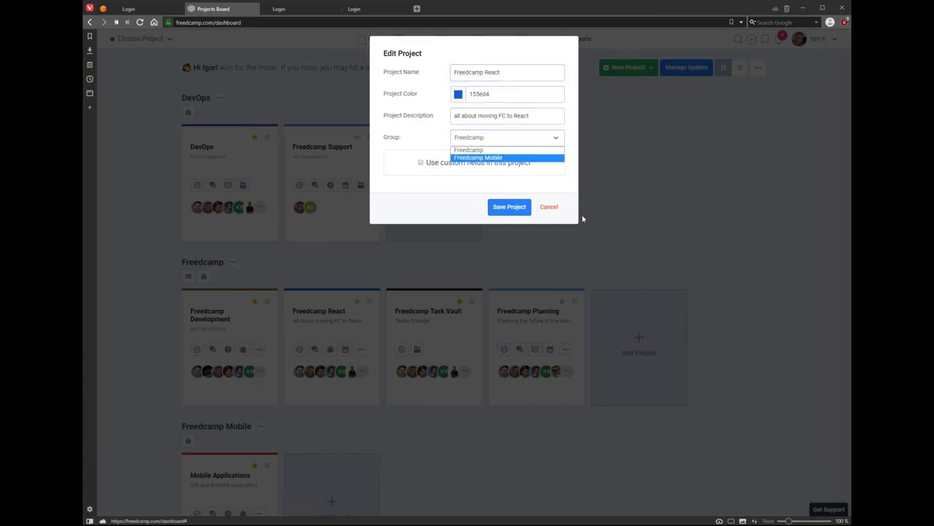
click(551, 212)
click(548, 209)
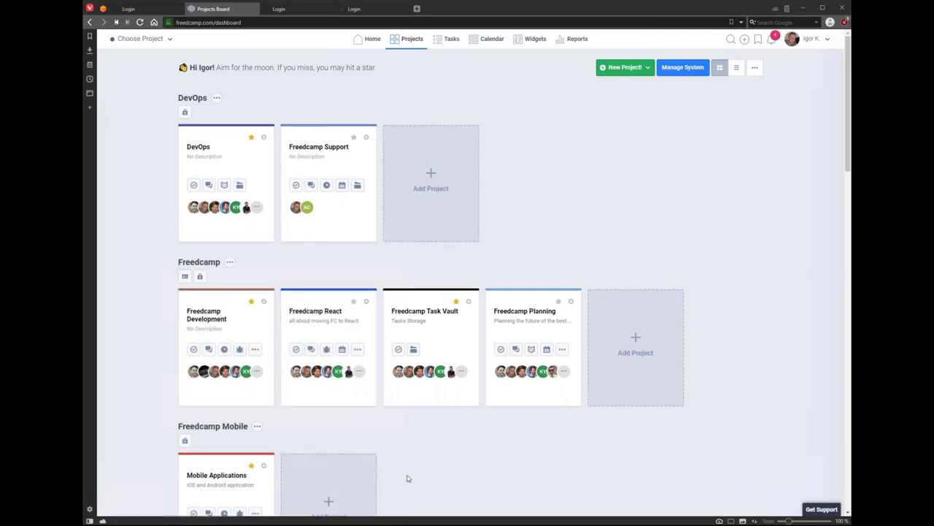
Step: Examine the Projects board's additional options and its greeting and quote line, and return to the Home dashboard
click(756, 71)
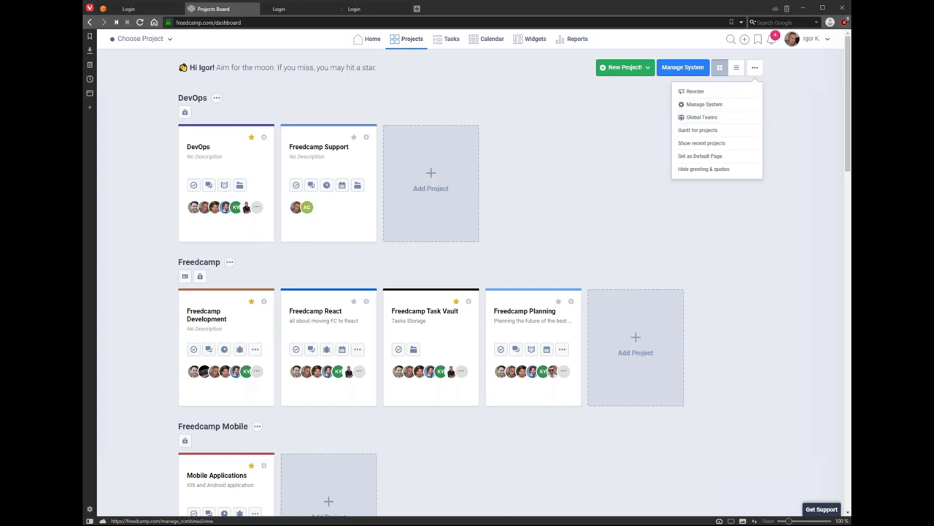
click(686, 68)
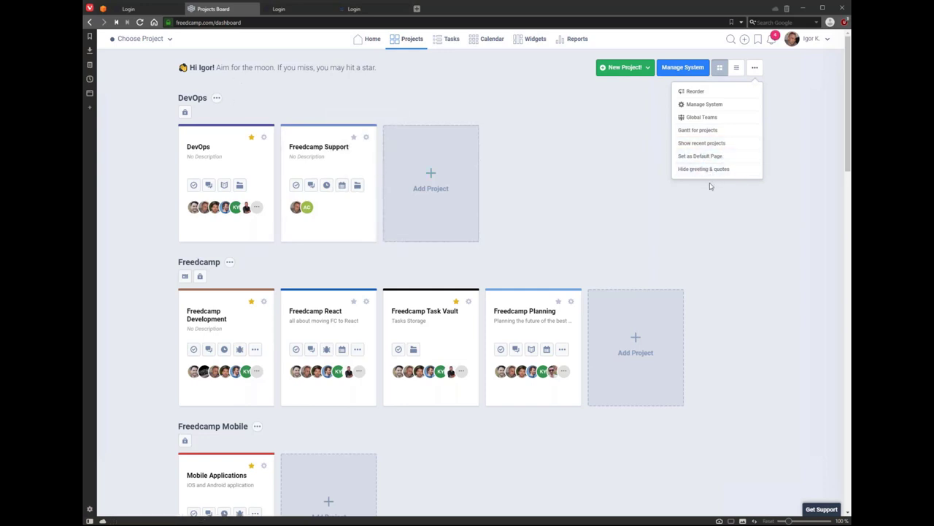
drag(196, 67, 381, 79)
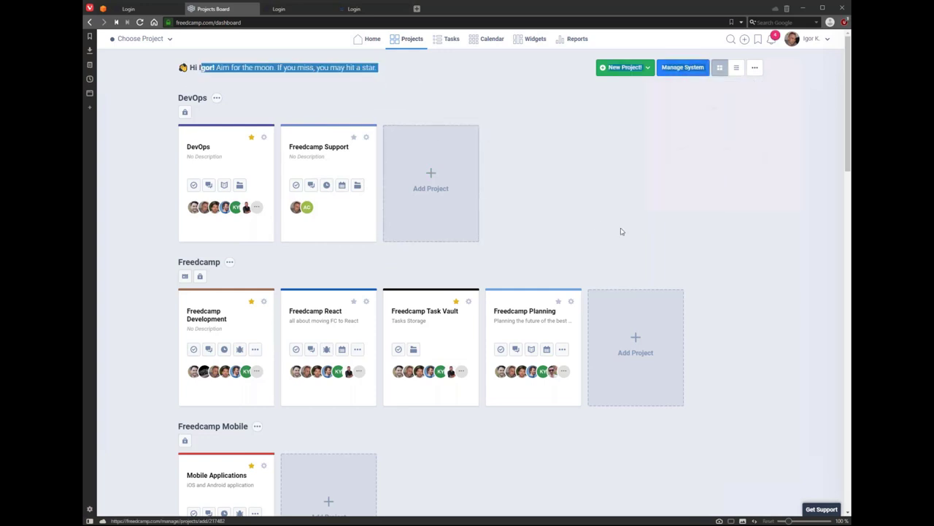
click(755, 68)
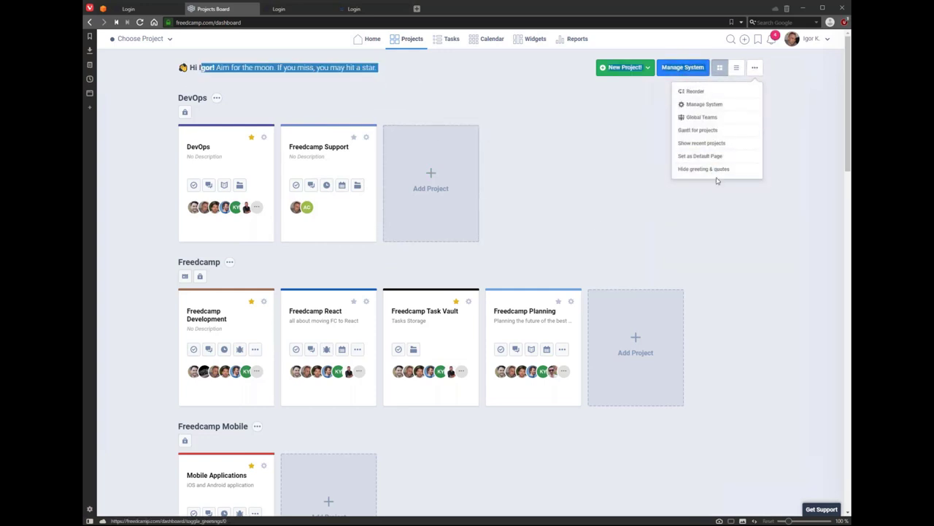
click(629, 175)
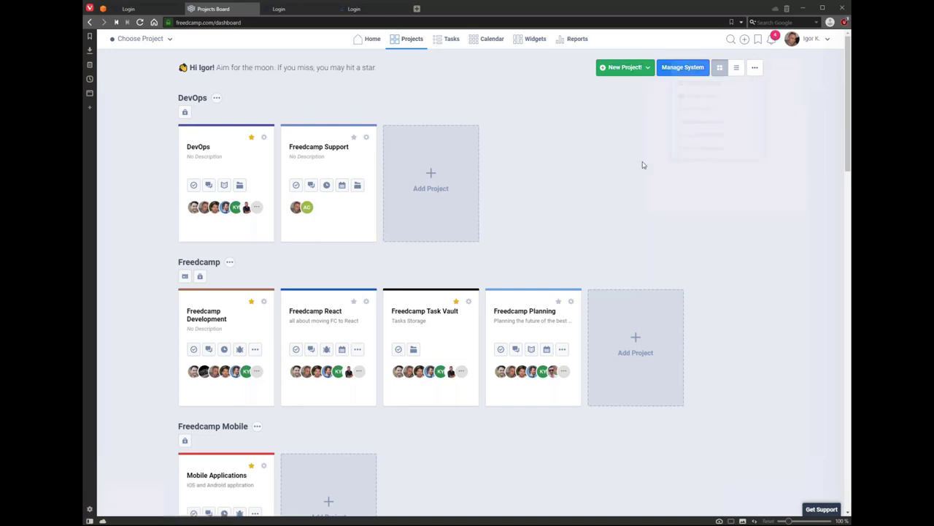
click(368, 39)
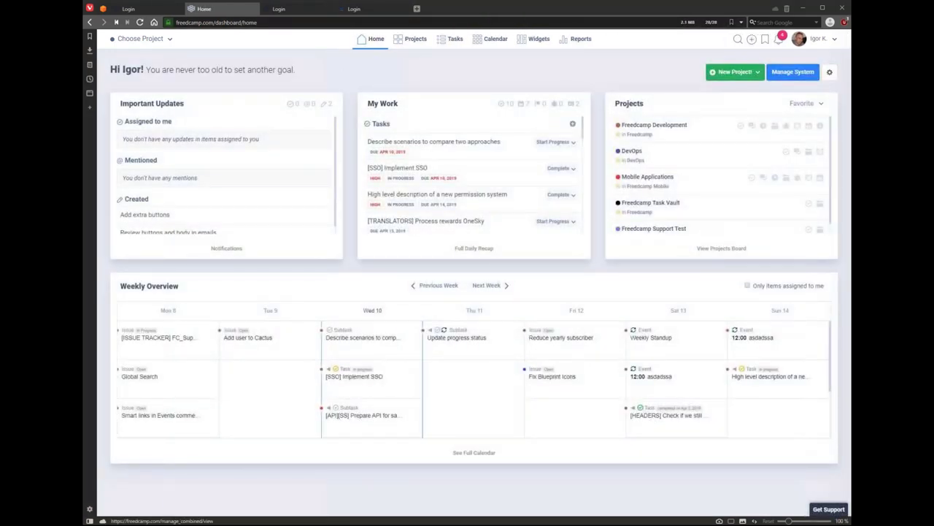
Step: View the Home dashboard's additional options and open the DevOps project's Tasks from the project switcher
click(829, 72)
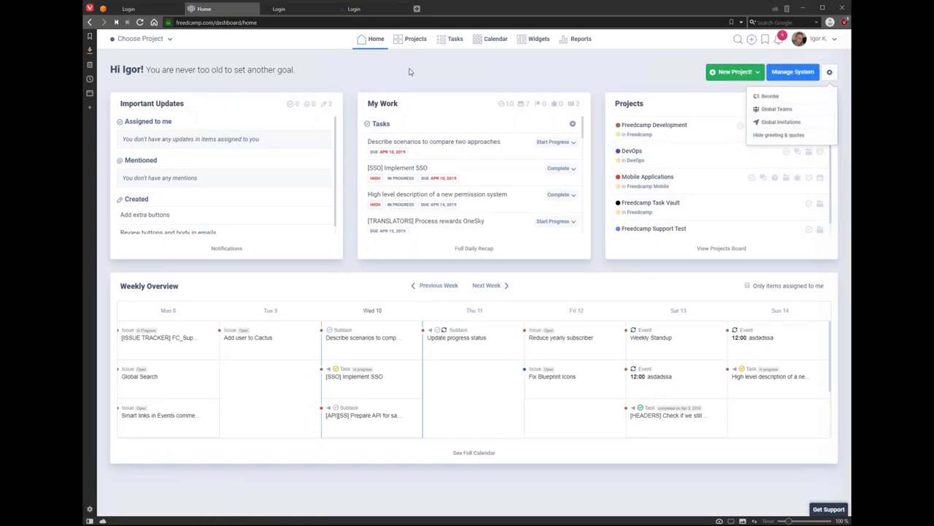
click(325, 58)
click(165, 38)
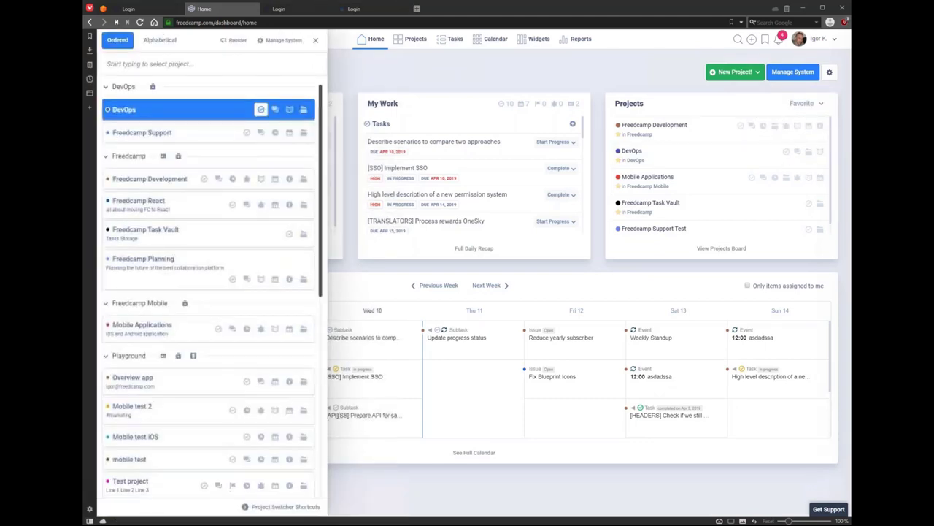
click(260, 128)
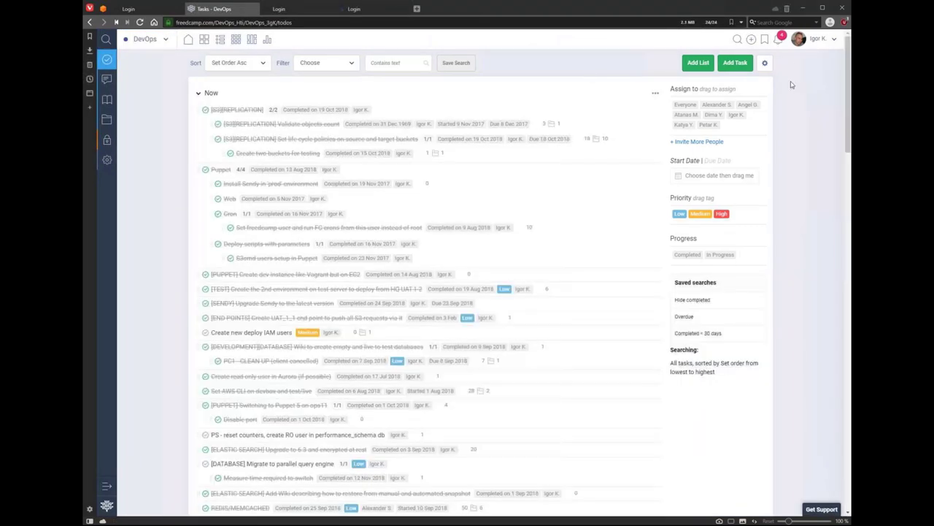
Step: View the additional options of the DevOps Tasks page, and collapse and re-expand the Now task list
click(765, 63)
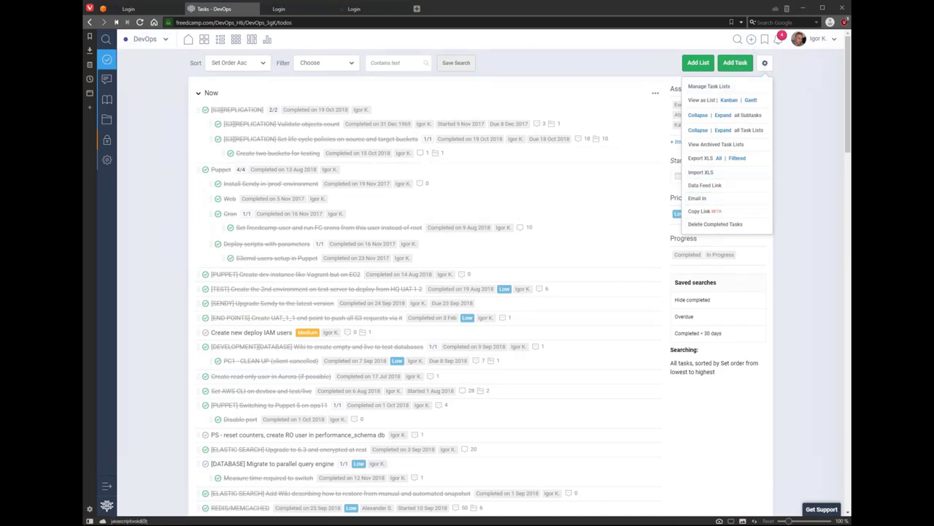
click(198, 93)
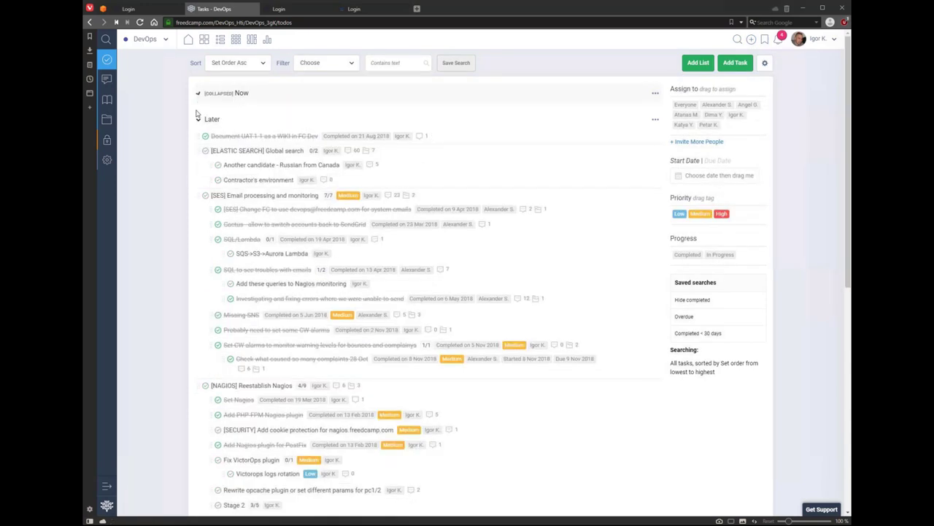
click(199, 93)
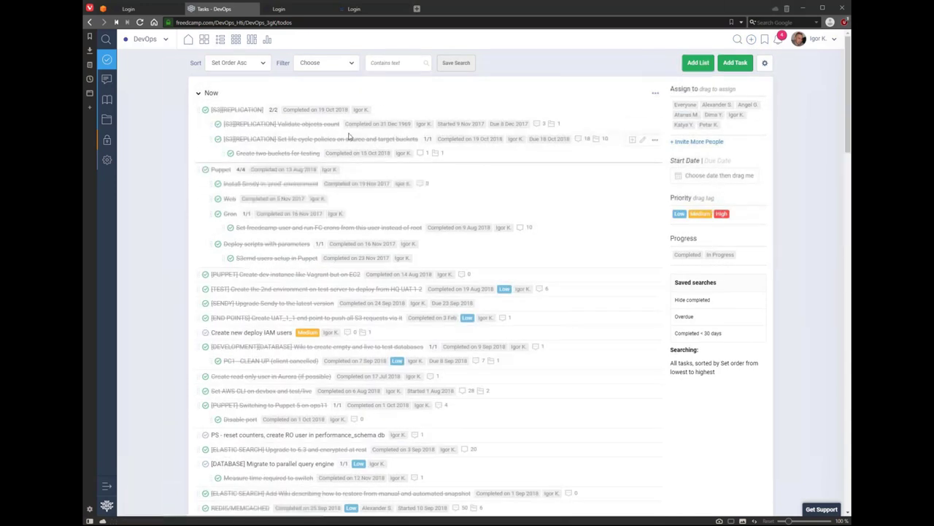
click(198, 93)
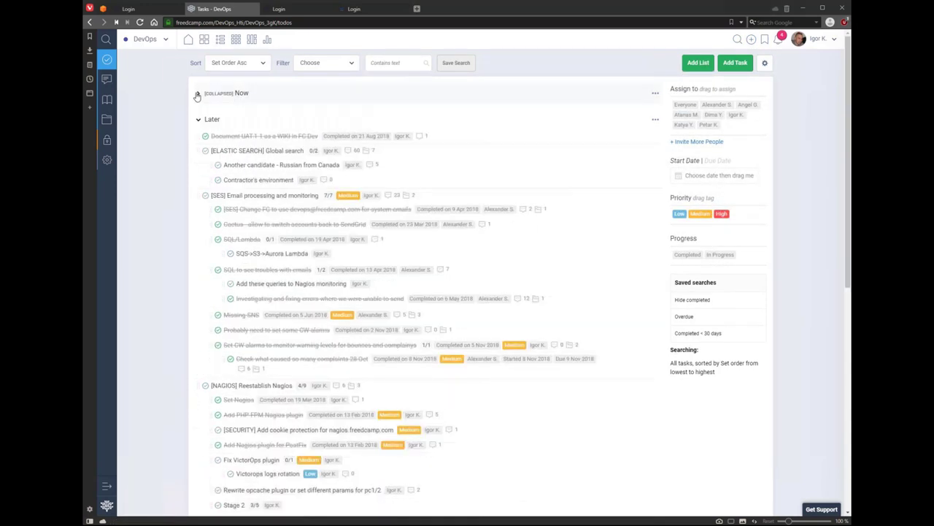
click(199, 93)
Step: Compare the options available for the Now task list with those for the whole Tasks page
click(655, 92)
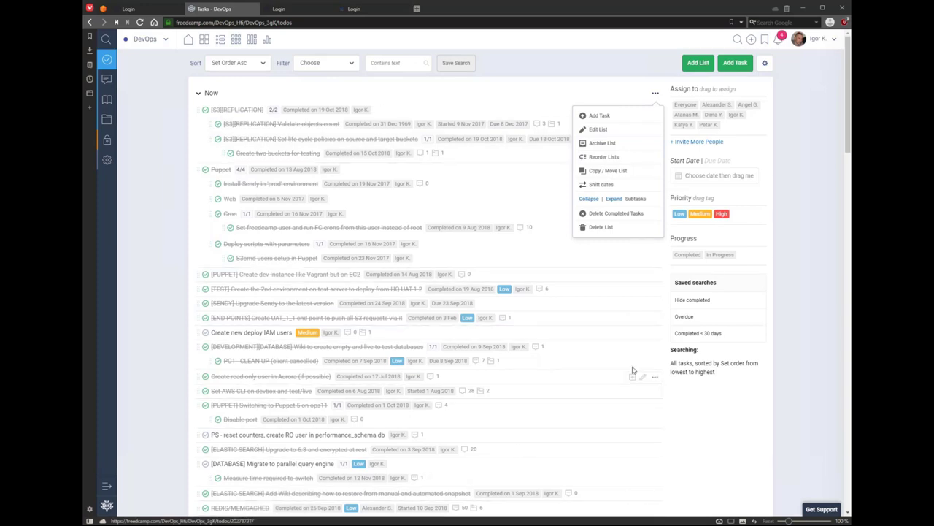
scroll(338, 401, down, 3)
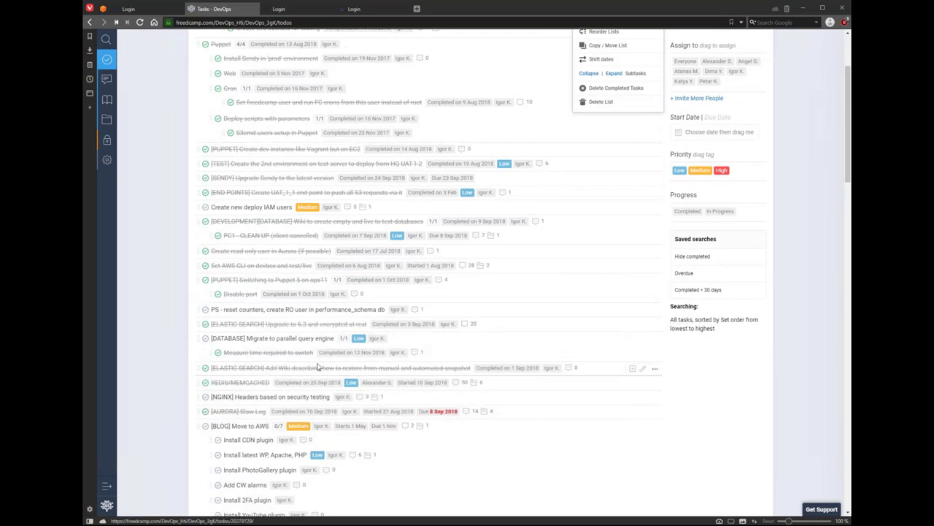
scroll(467, 278, up, 3)
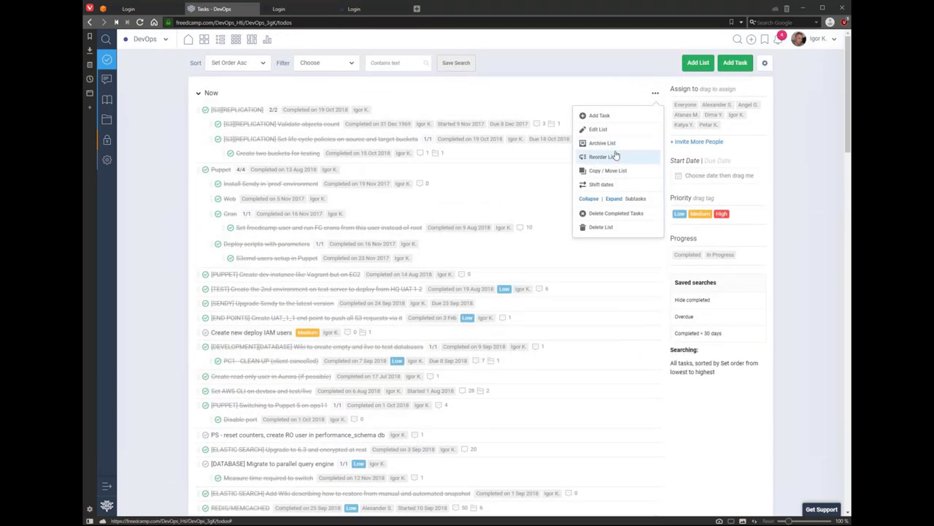
click(766, 63)
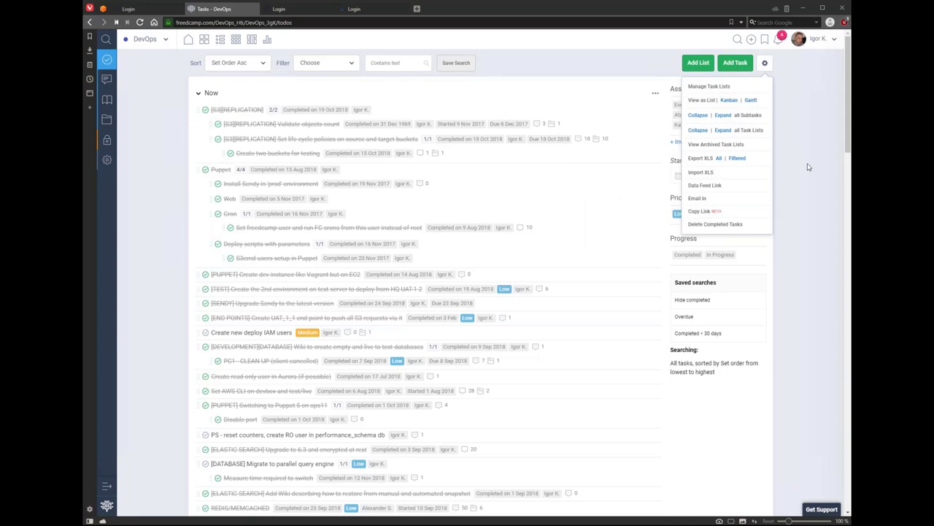
click(809, 194)
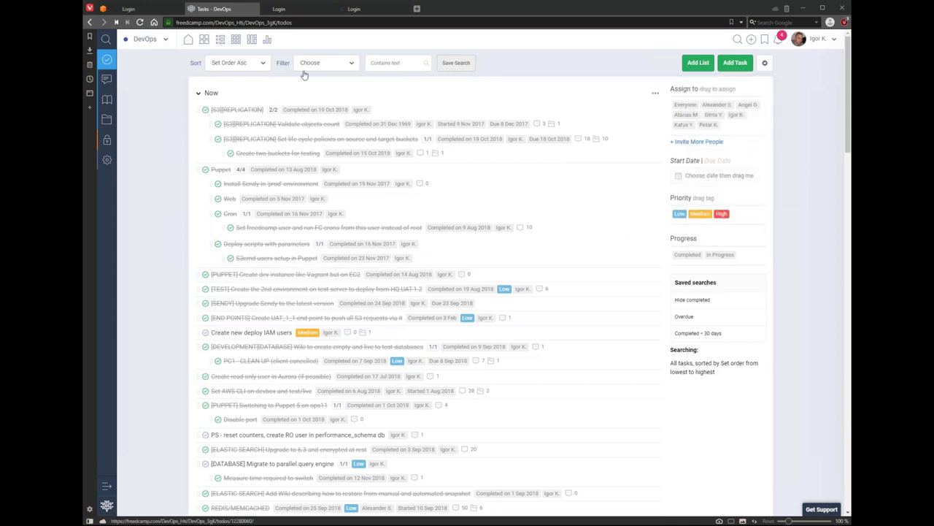
click(655, 93)
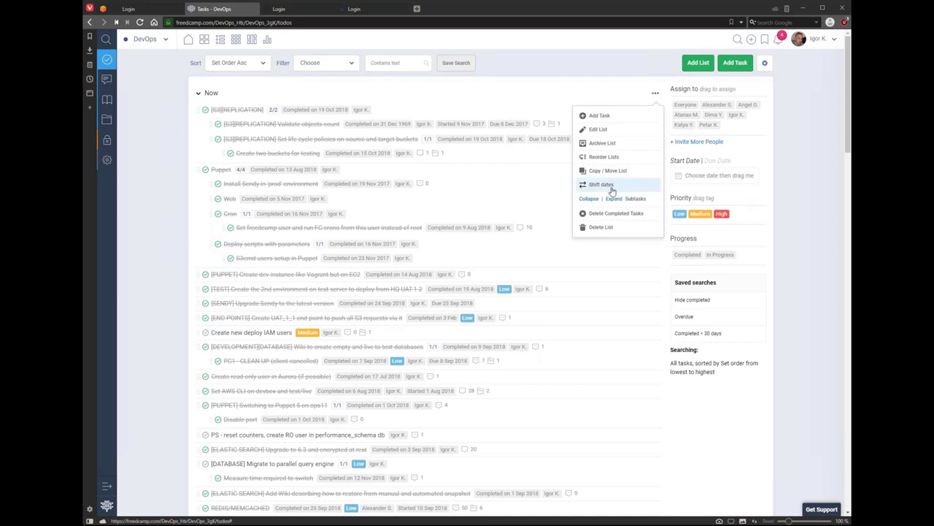
click(652, 94)
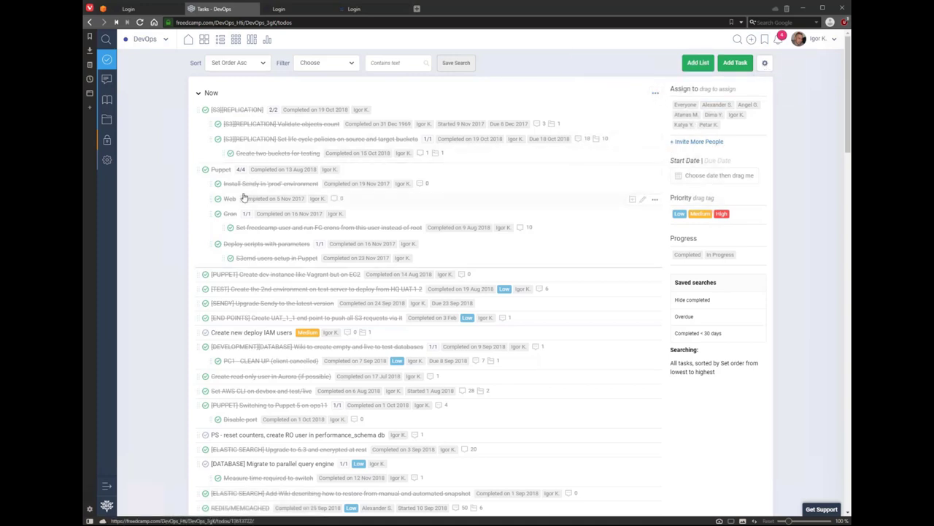
Step: Examine the Puppet task's options in the list and in its detail view, and close the task
click(655, 170)
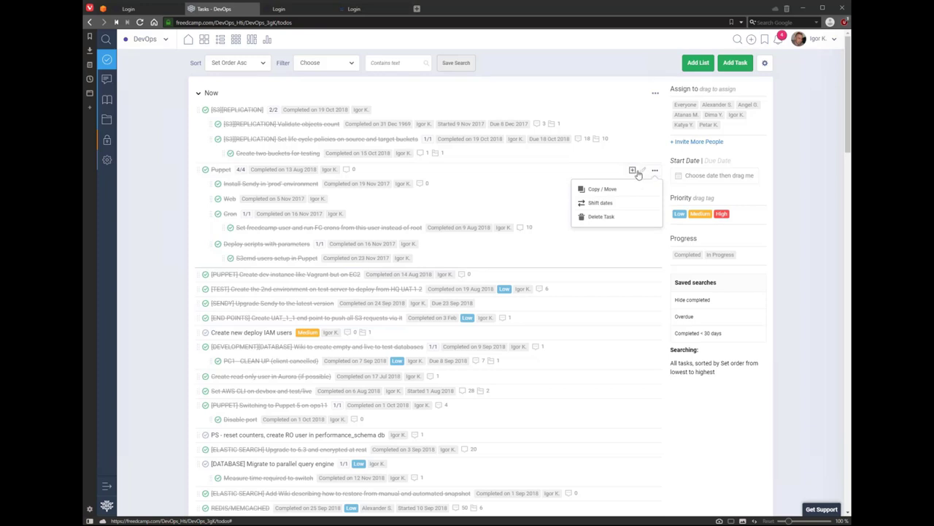
click(803, 317)
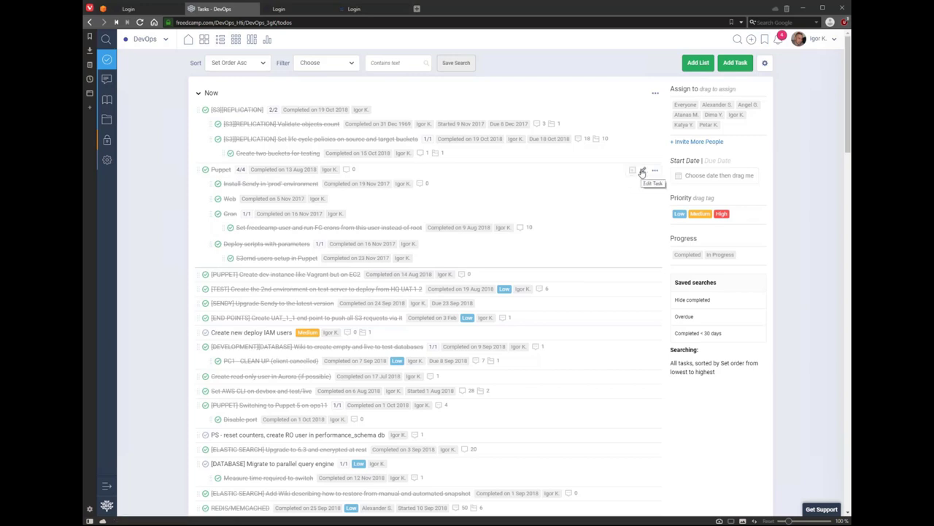
click(655, 170)
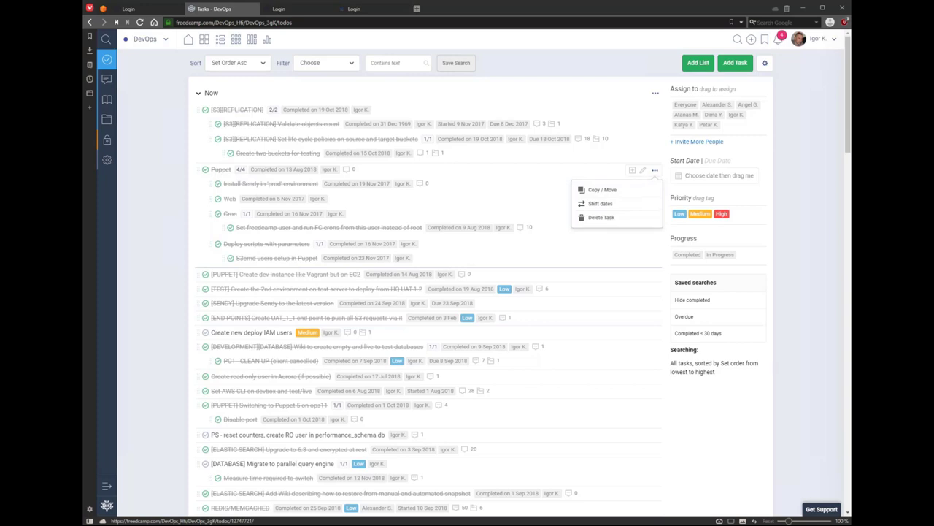
click(446, 254)
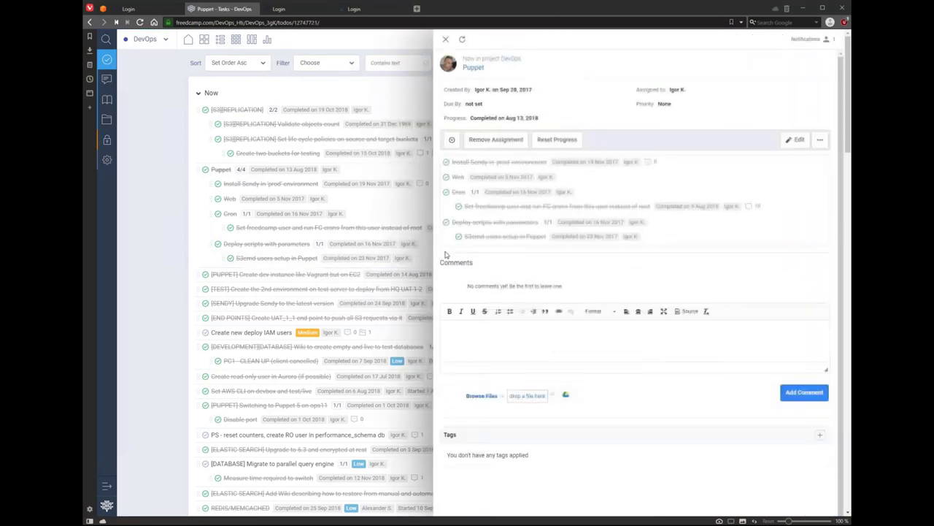
click(820, 140)
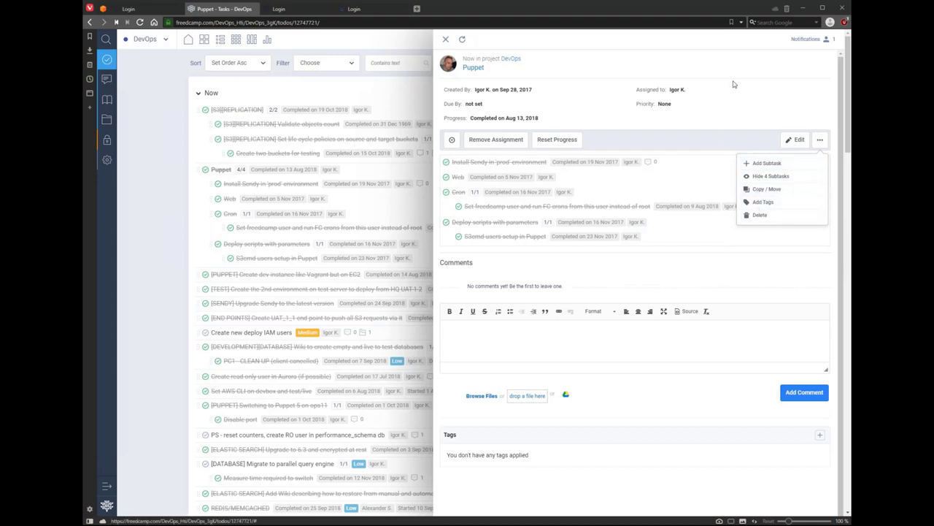
click(445, 38)
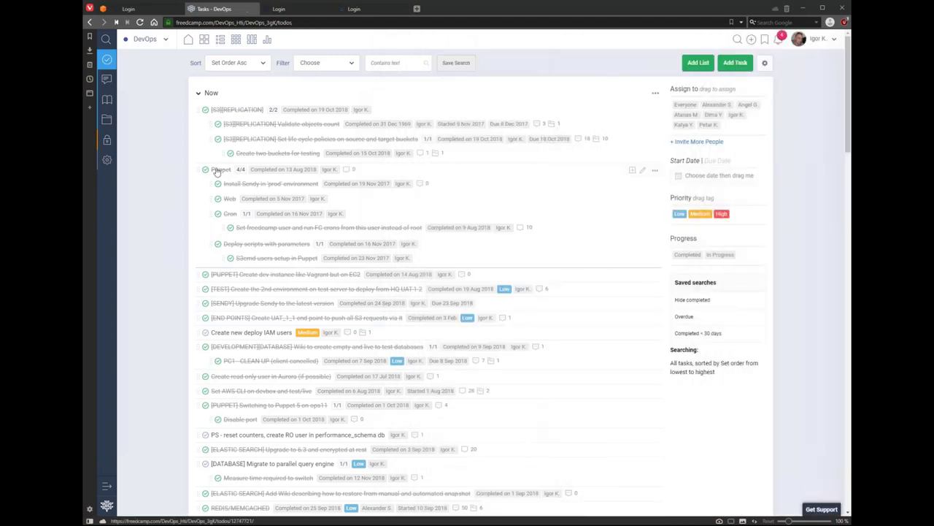
Step: Reopen the Puppet task, review its assignee, subtasks and additional actions, and return to the task list
click(216, 171)
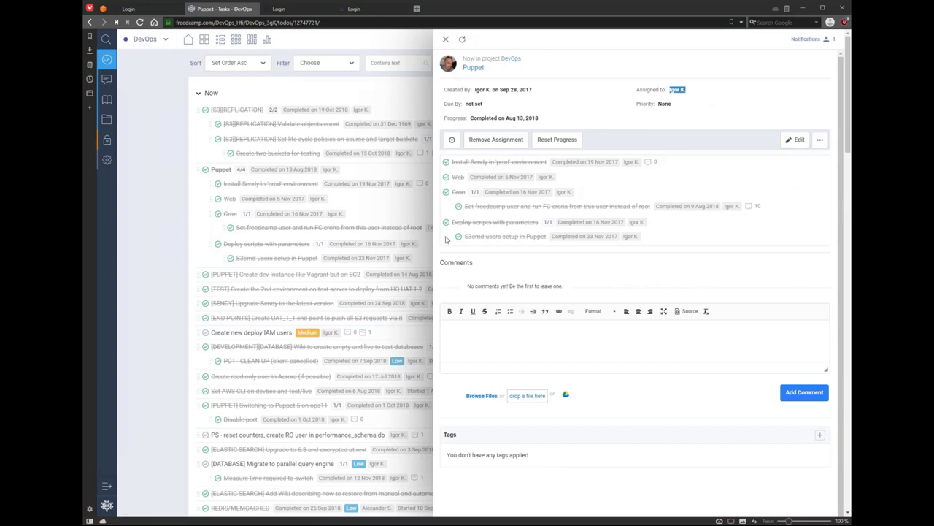
click(820, 139)
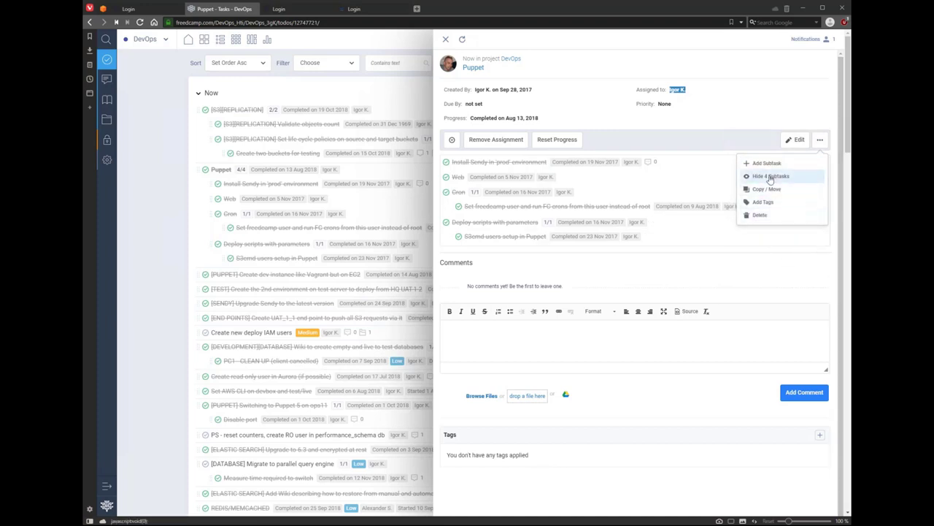
click(766, 176)
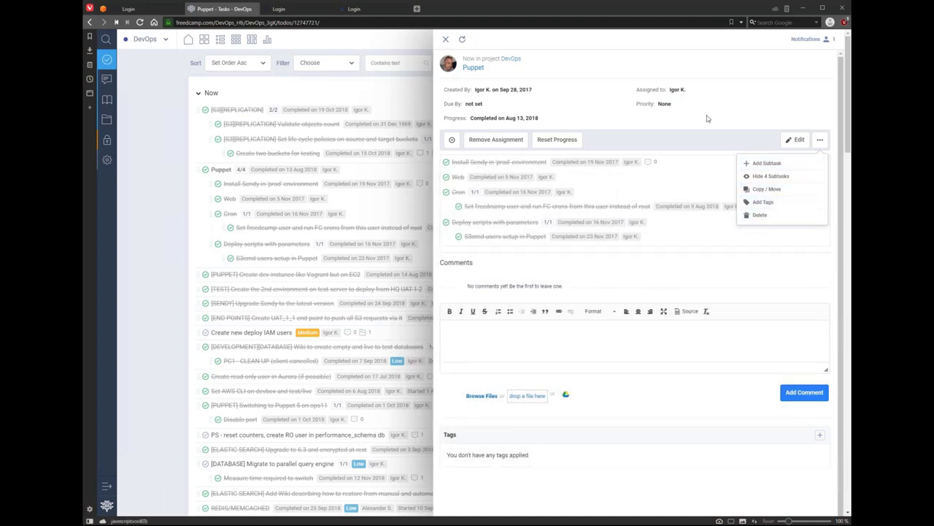
click(445, 40)
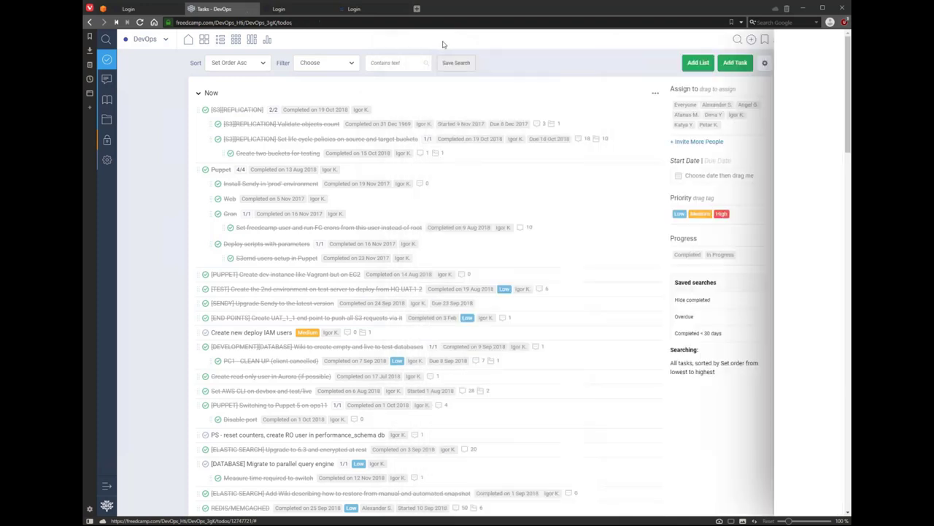
Step: Open the Projects board, view the DevOps group's options, and switch the board to the list layout
click(204, 40)
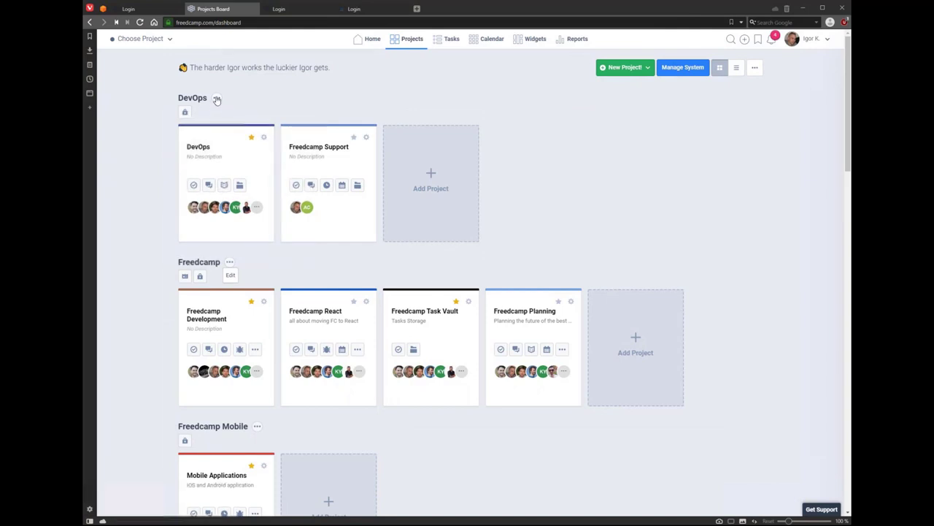
mouse_move(215, 98)
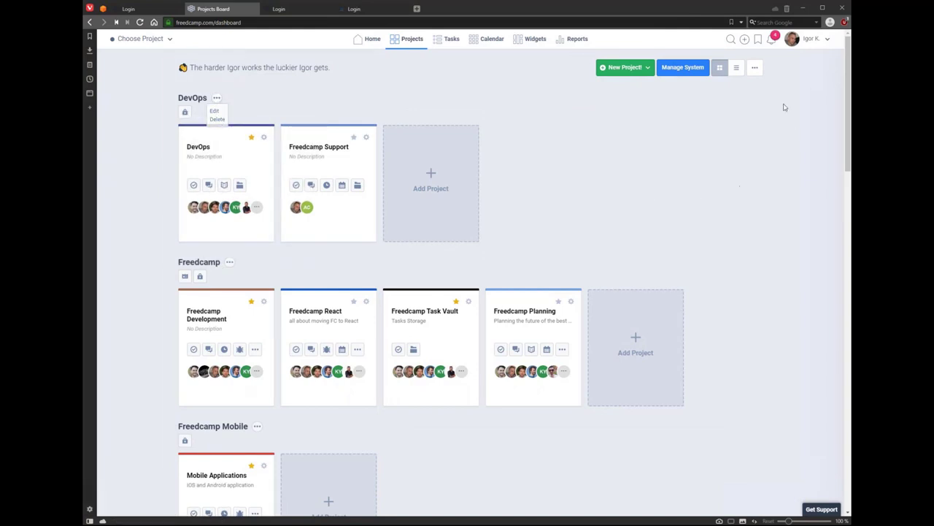
mouse_move(756, 67)
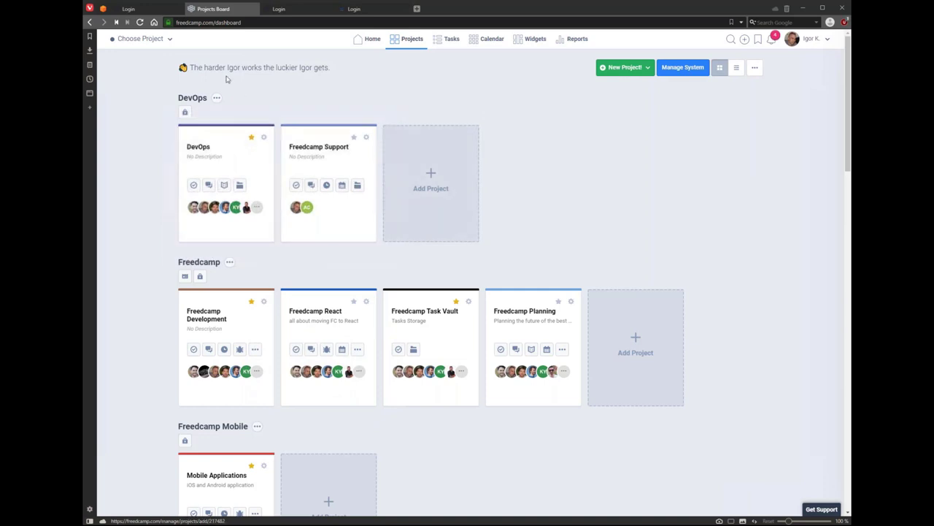
click(736, 67)
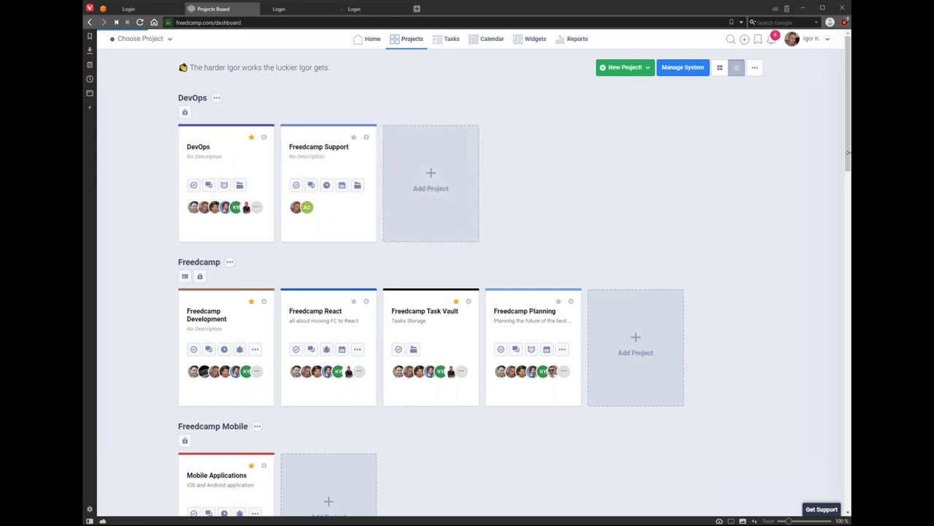
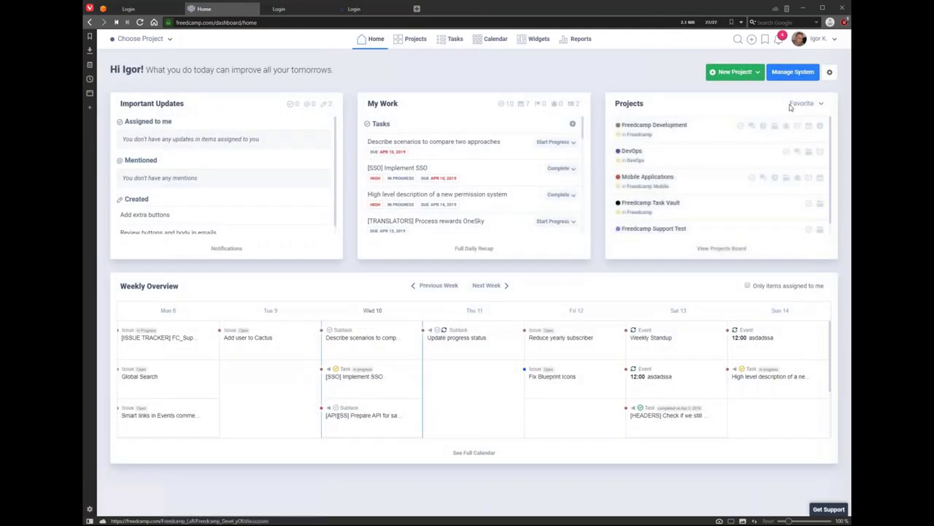
Step: Set the Home dashboard's Projects widget to show Recent projects and highlight its View Projects Board link
click(803, 103)
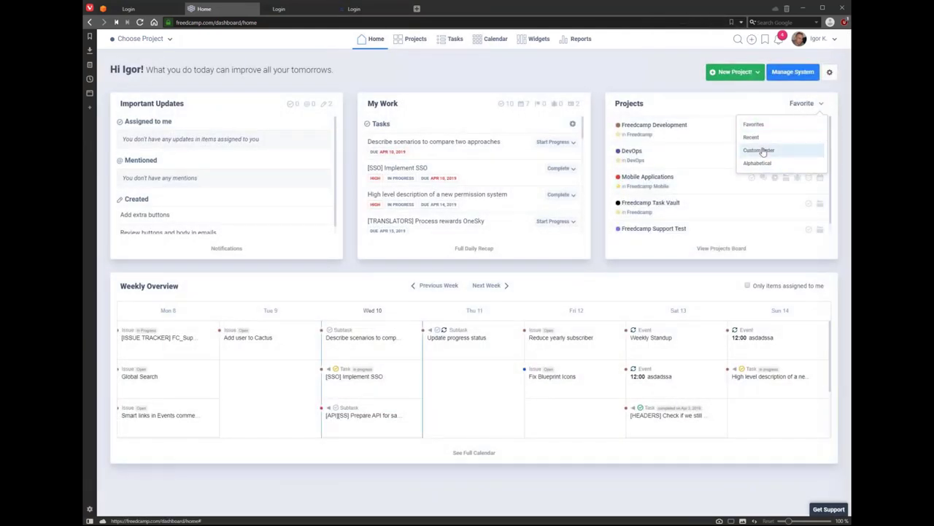
click(751, 138)
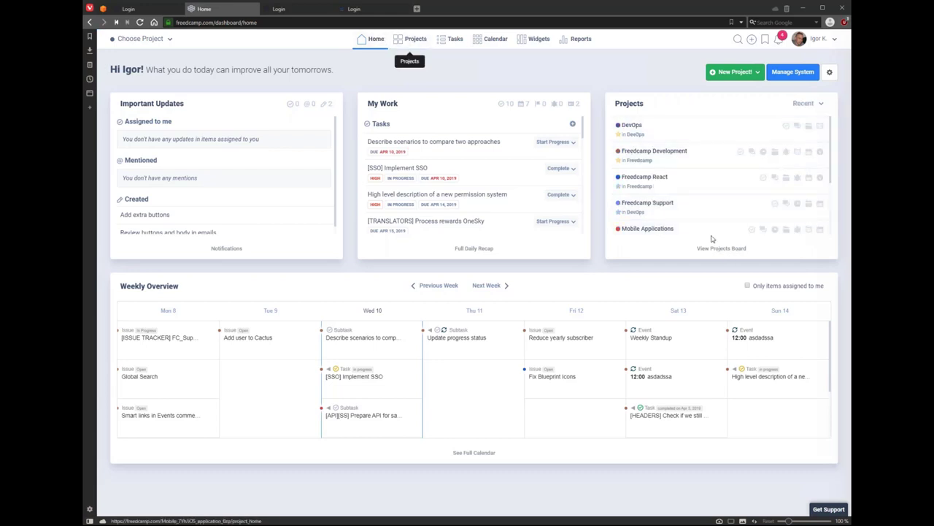
drag(697, 249, 749, 250)
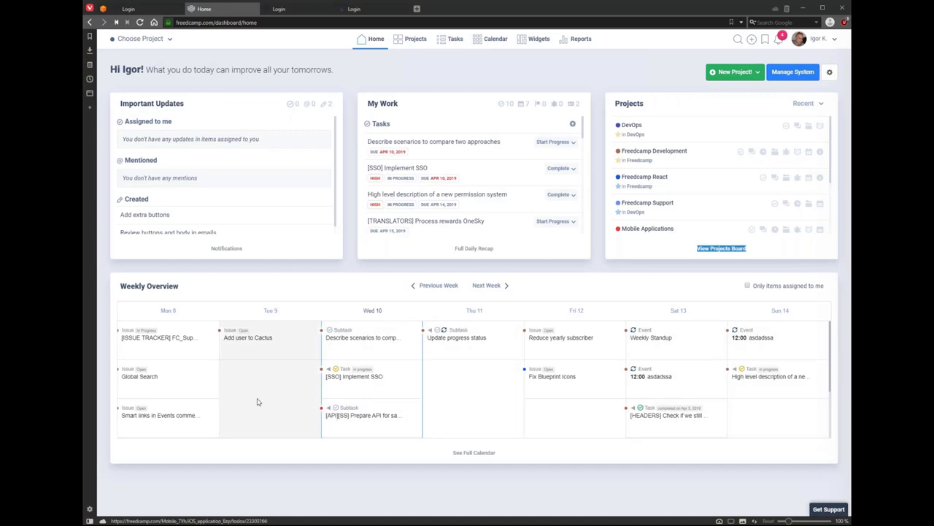
Step: Toggle the Weekly Overview's "Only items assigned to me" filter on and off, and open the Tasks board
click(748, 285)
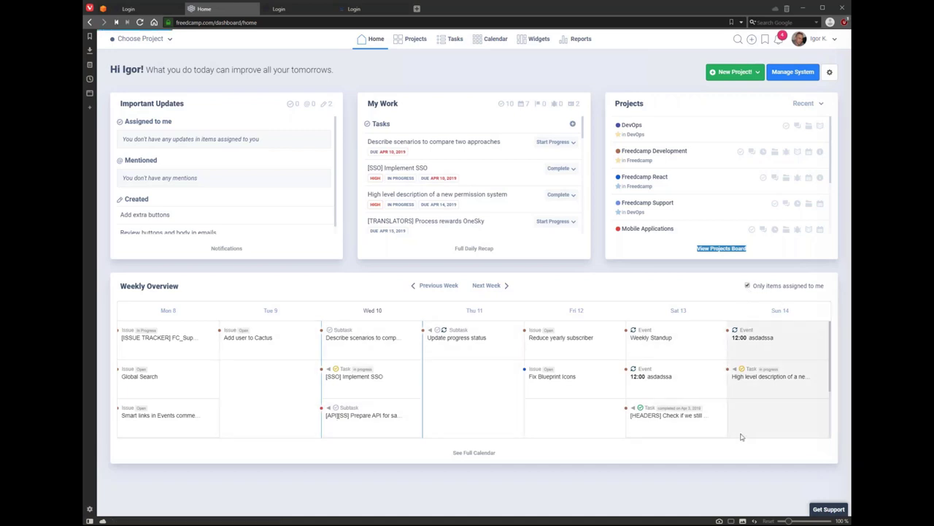
click(748, 285)
drag(451, 453, 498, 453)
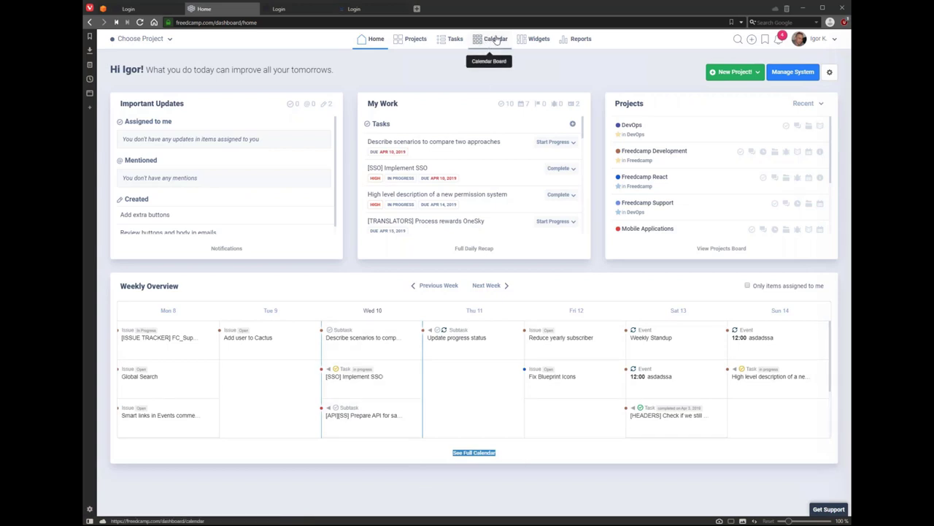
click(453, 39)
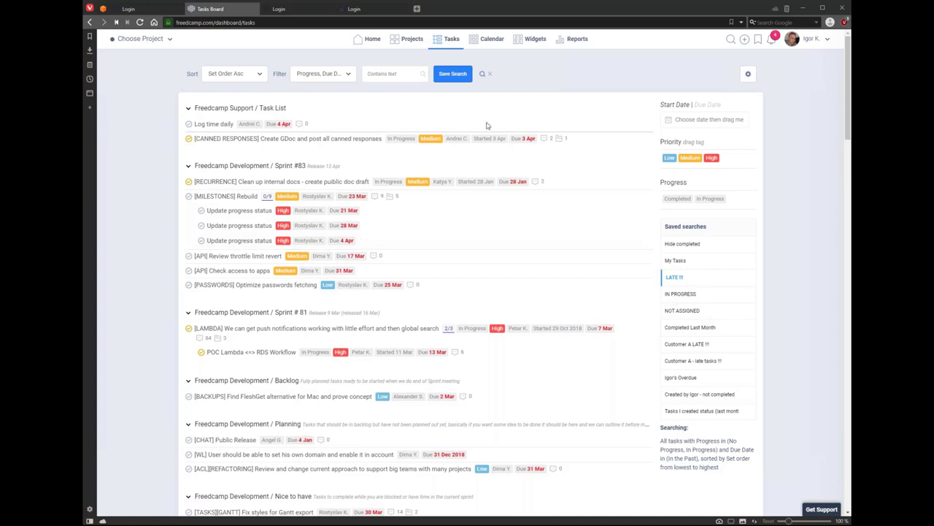
Step: Review the Progress and Due Date conditions of the LATE !!! saved search, and clear the Tasks board filters
click(343, 75)
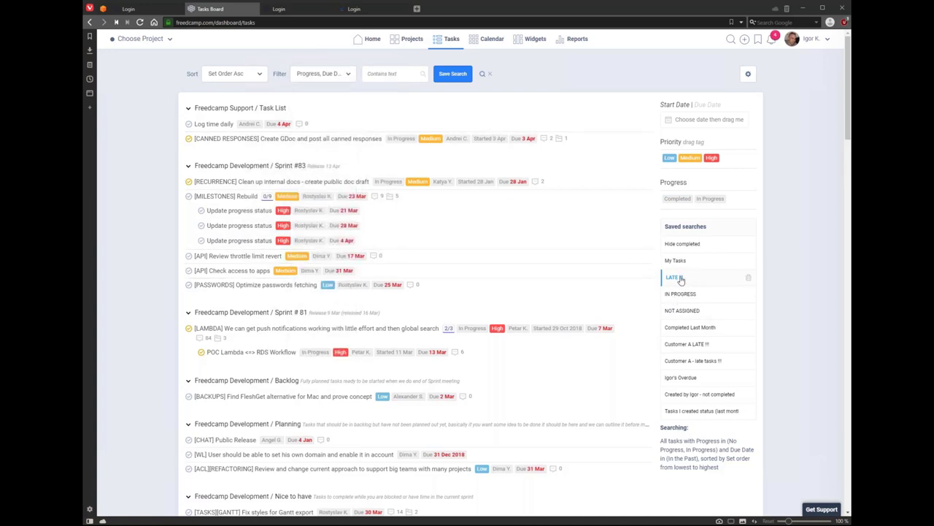
click(322, 71)
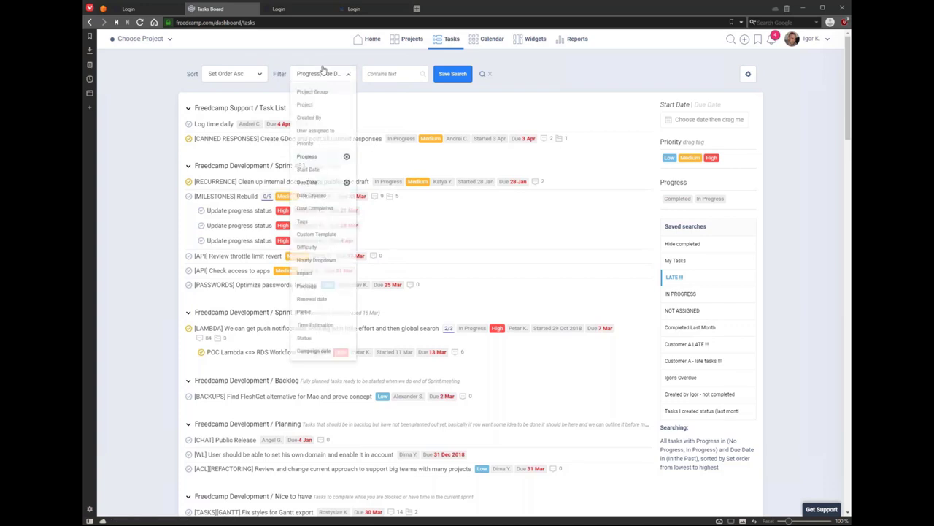
mouse_move(318, 157)
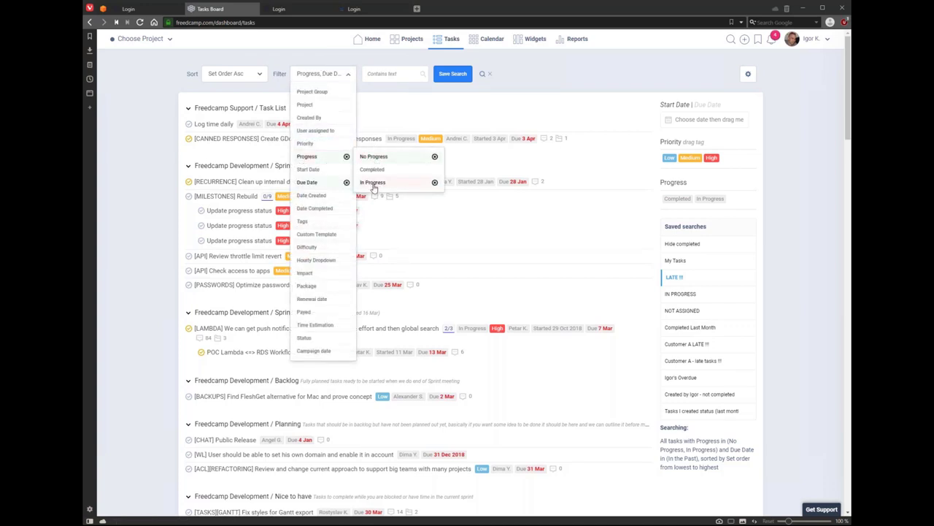
mouse_move(325, 183)
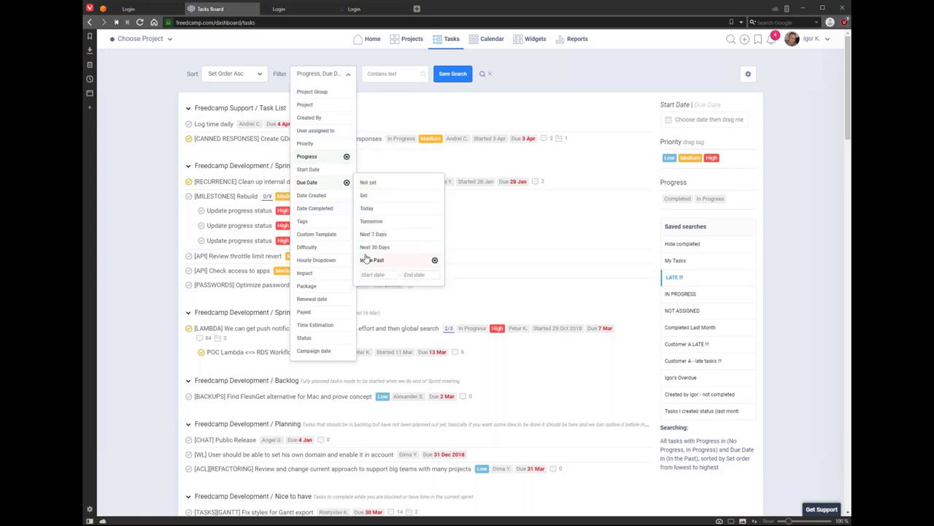
click(447, 75)
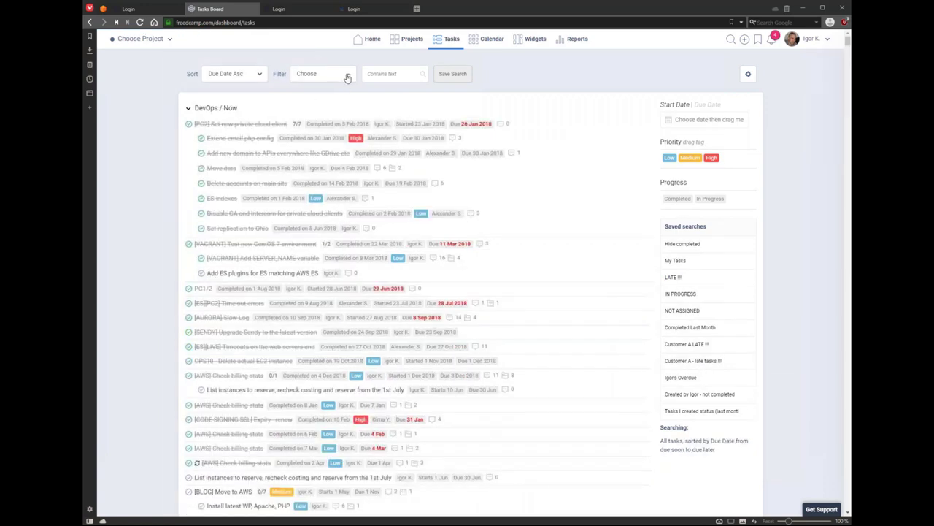
Step: Filter the Tasks board by the Freedcamp project group and look through the listed tasks
click(348, 78)
mouse_move(328, 96)
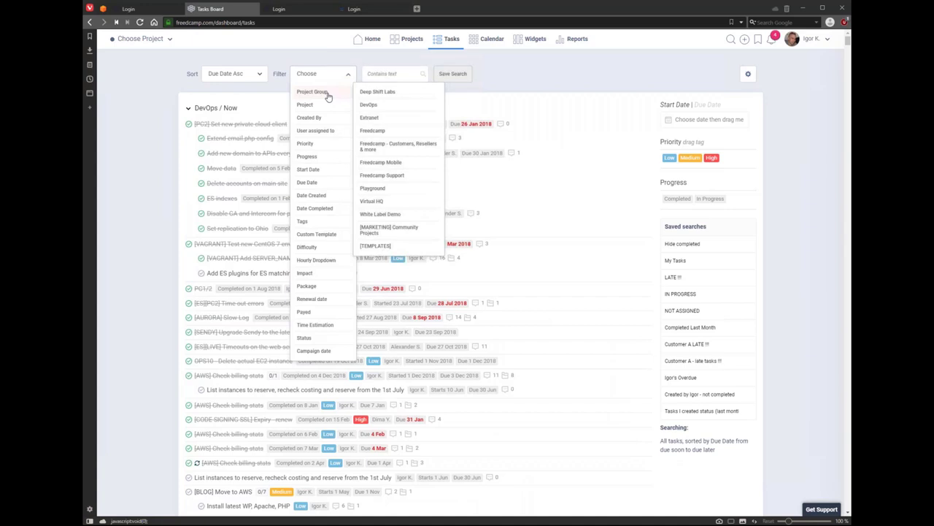
click(379, 131)
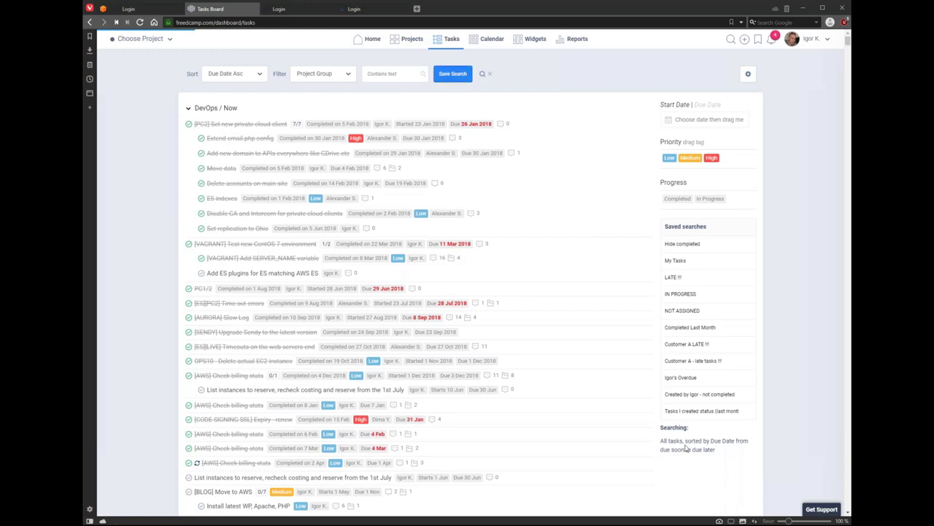
scroll(636, 425, down, 15)
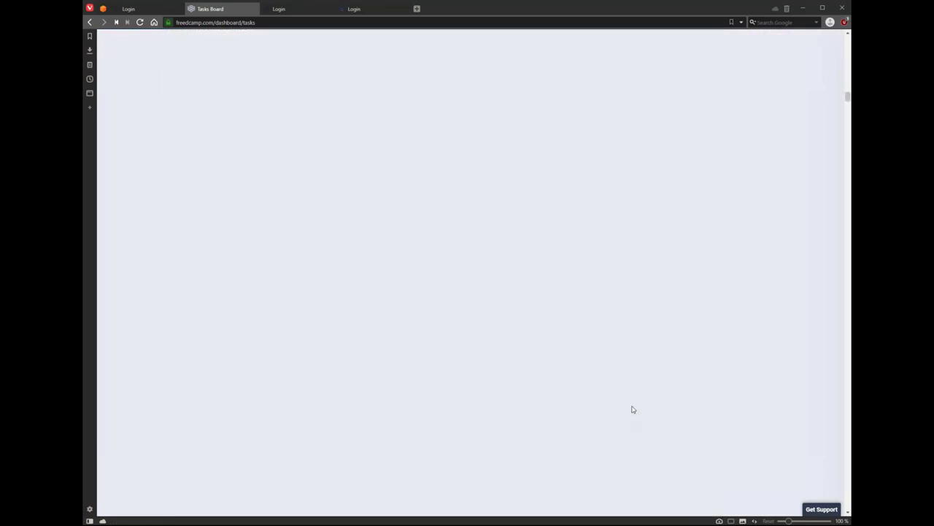
scroll(632, 407, up, 5)
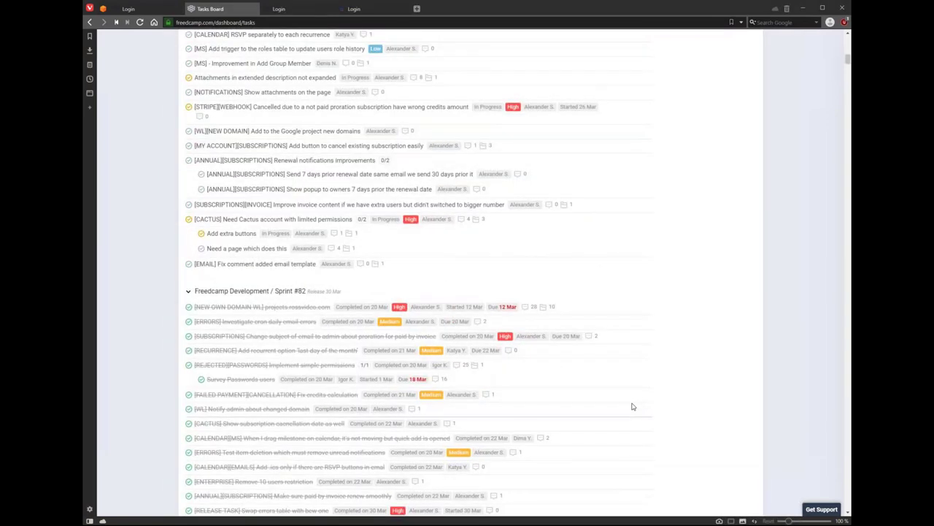
scroll(632, 406, up, 10)
Step: Apply the LATE !!! saved search, narrow it to the Freedcamp Support project, and review its Progress filter options
click(695, 280)
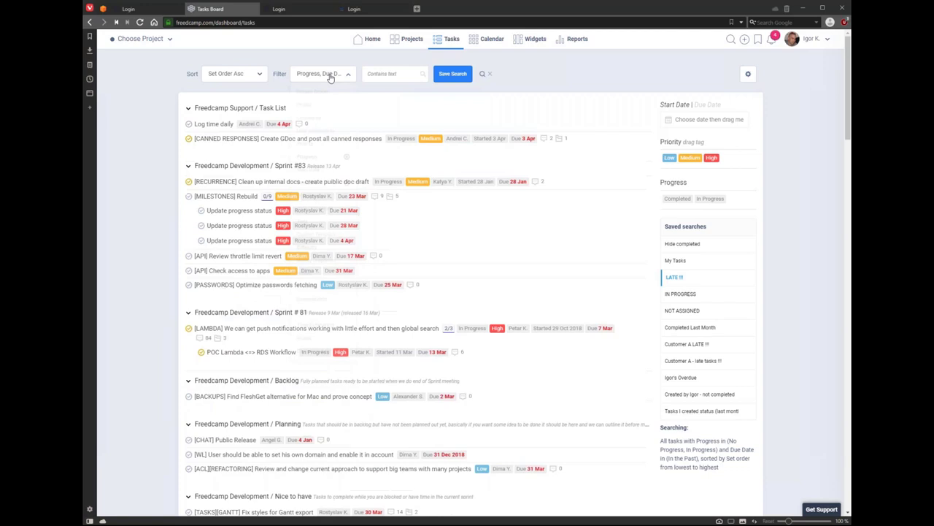
click(328, 76)
mouse_move(319, 107)
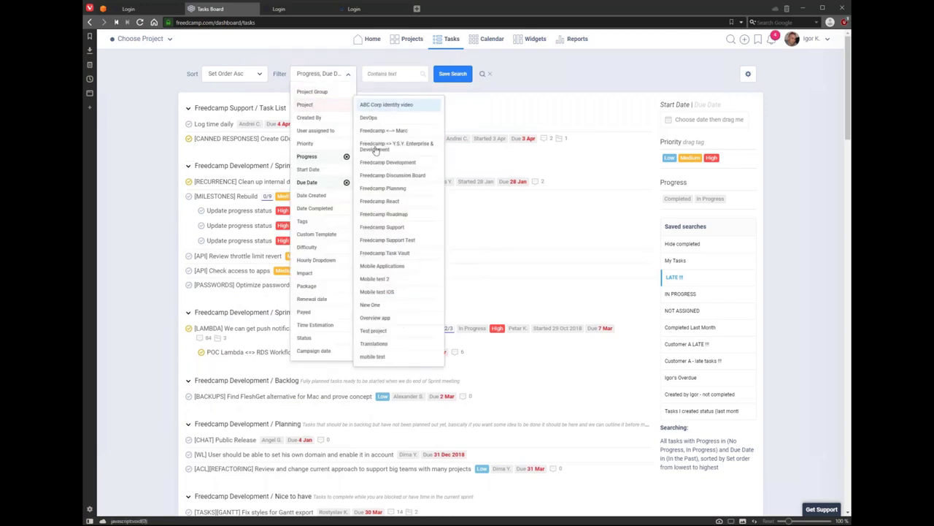
drag(379, 200, 379, 229)
click(379, 227)
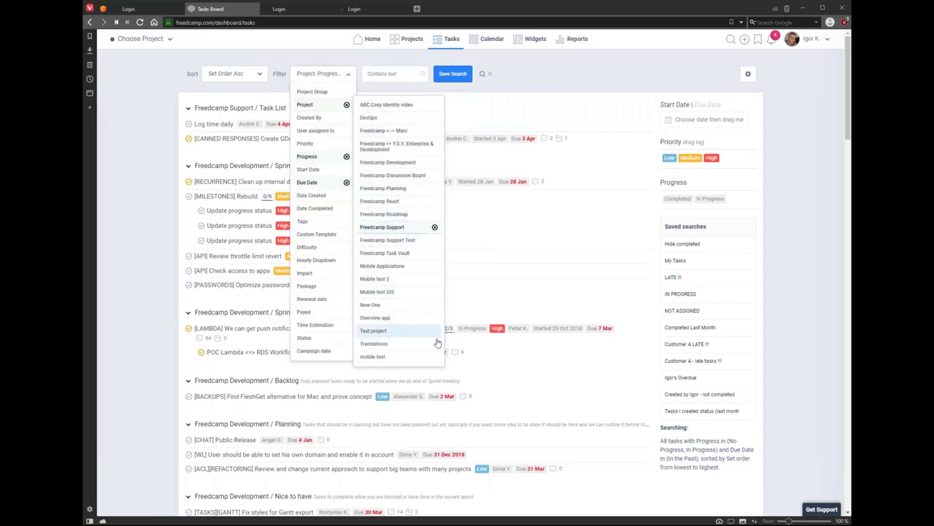
click(569, 75)
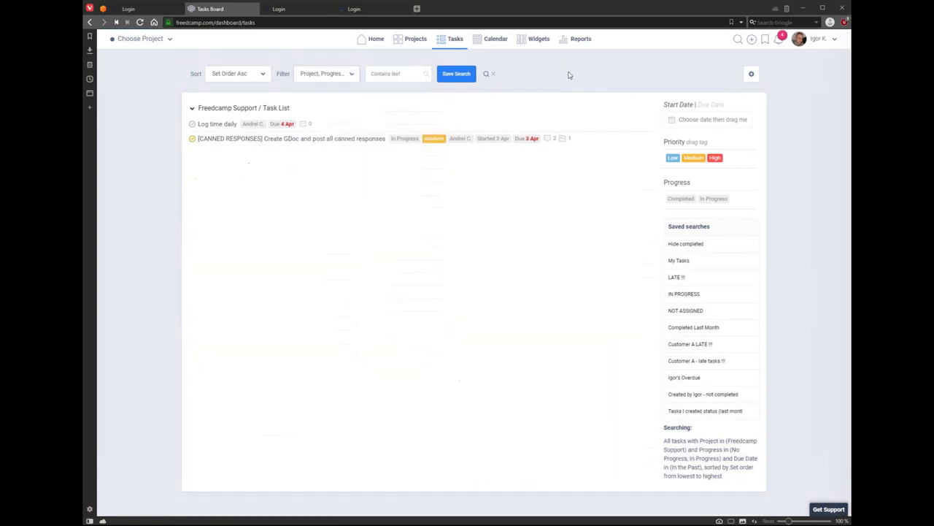
click(334, 76)
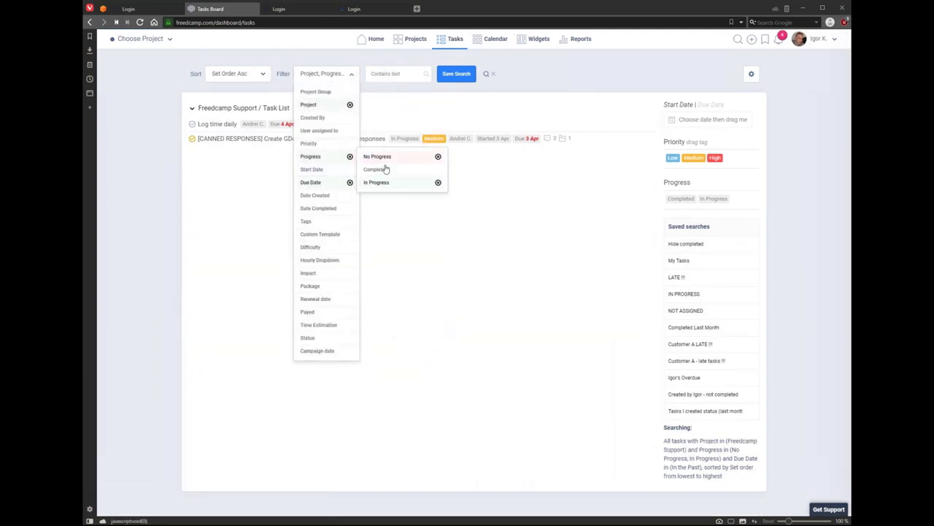
click(472, 185)
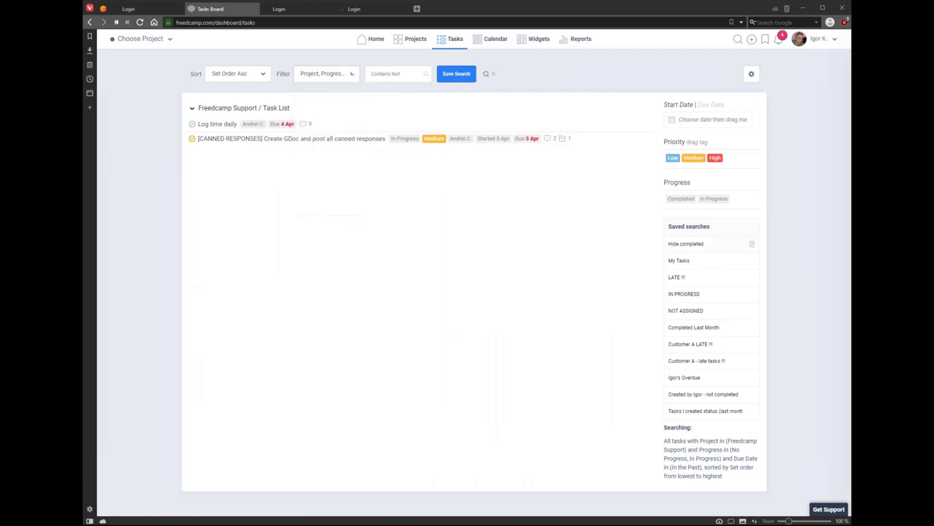
Step: Apply the IN PROGRESS saved search and look through its tasks across all projects
click(686, 295)
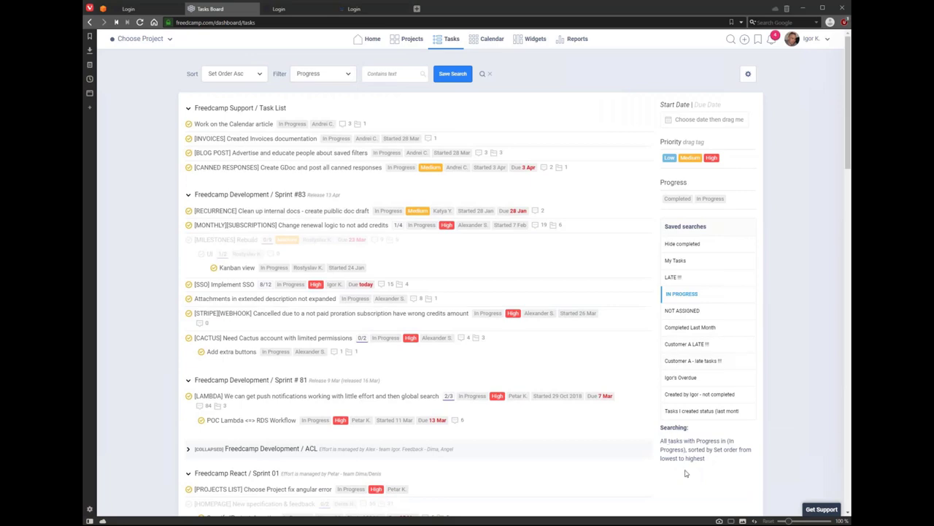
scroll(629, 398, down, 10)
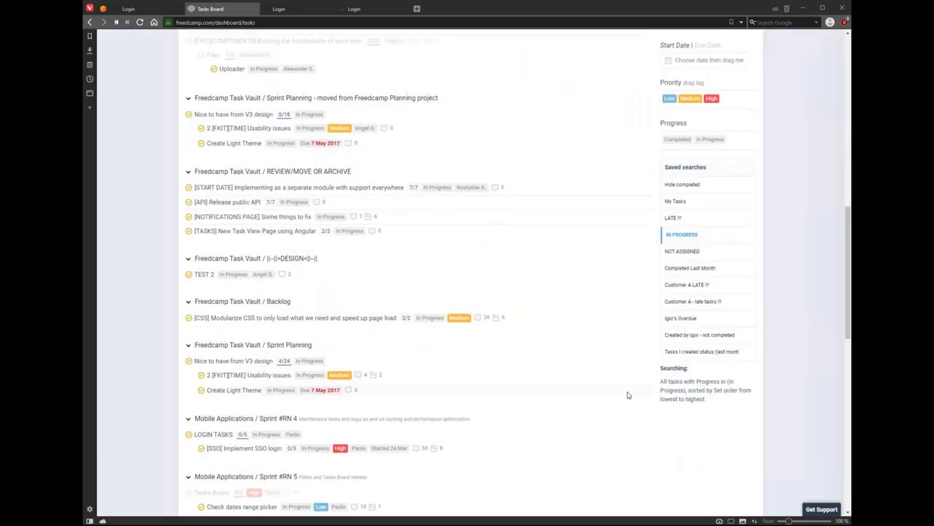
scroll(627, 395, up, 9)
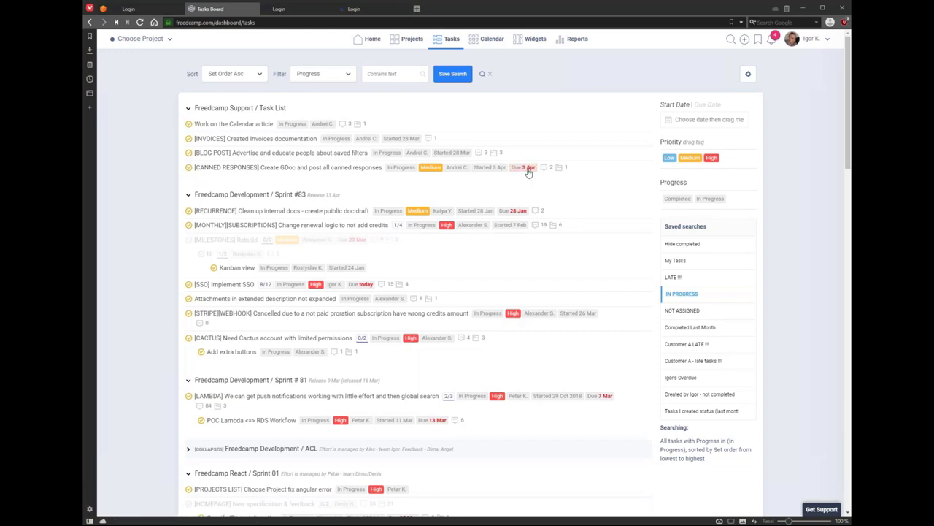
Step: Apply the NOT ASSIGNED saved search, review its conditions, and add a Due Date filter of In the Past
click(687, 311)
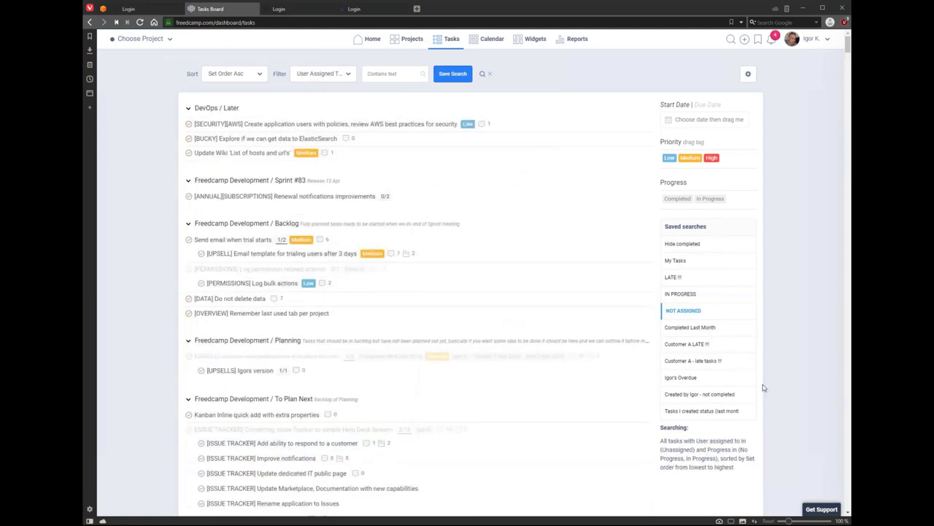
click(343, 76)
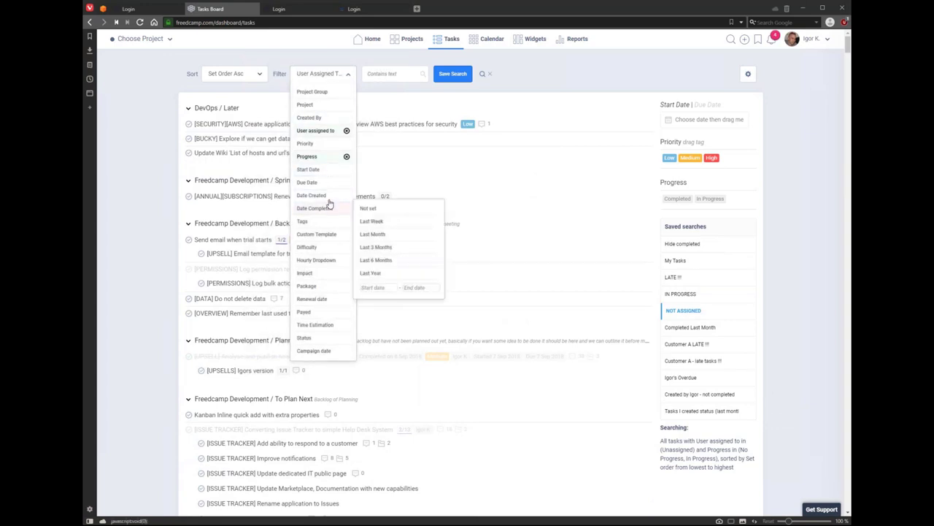
mouse_move(326, 158)
mouse_move(340, 130)
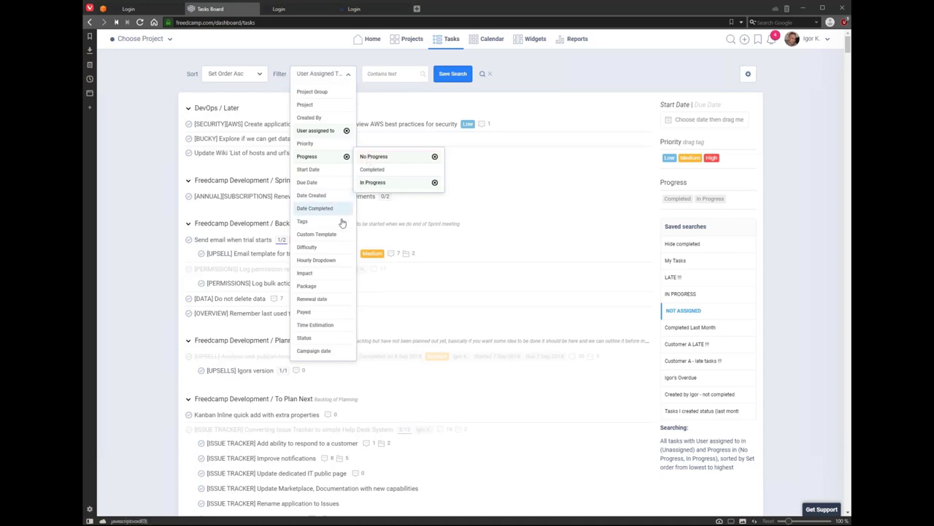
mouse_move(323, 212)
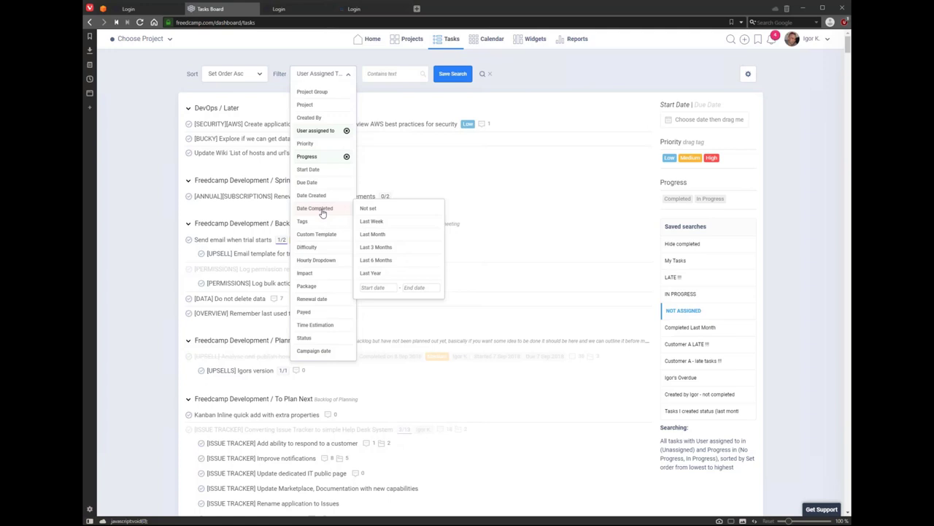
mouse_move(308, 182)
click(374, 260)
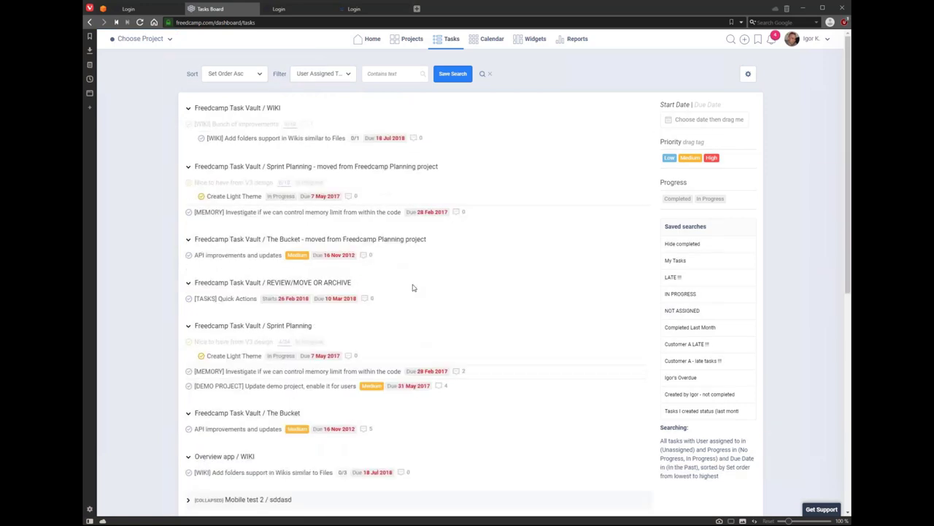
Step: Highlight the project name and the task list name in the Freedcamp Task Vault / The Bucket heading
mouse_move(321, 302)
drag(264, 239, 189, 241)
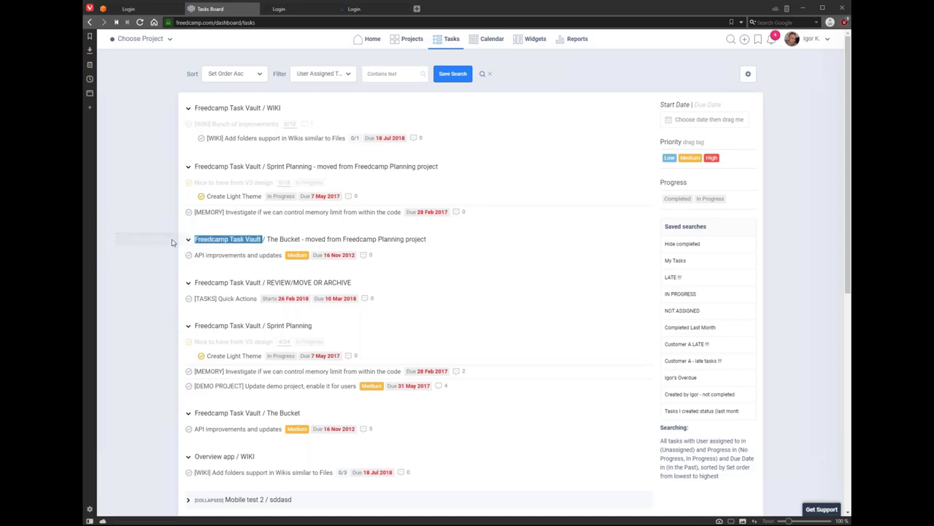
drag(267, 240, 428, 239)
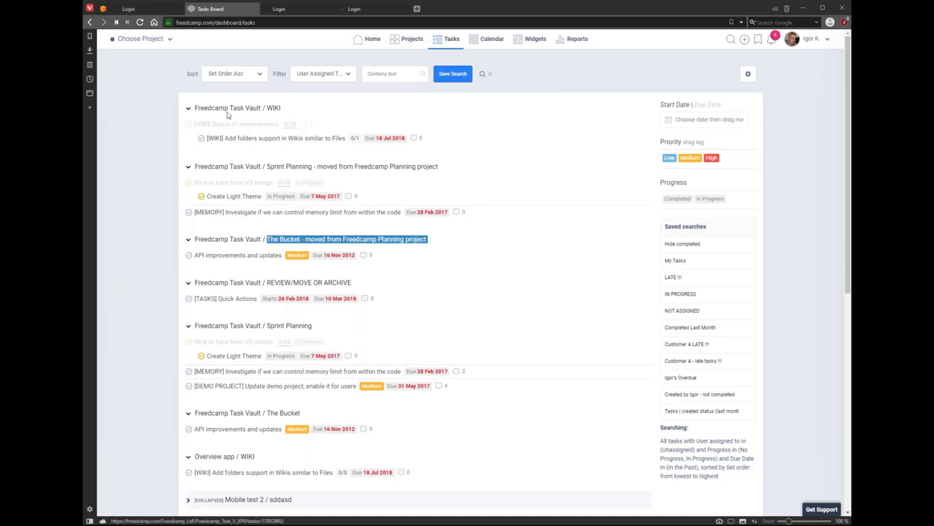
Step: View the Tasks board's sort options and highlight the Freedcamp Task Vault / Sprint Planning heading
click(219, 73)
click(219, 74)
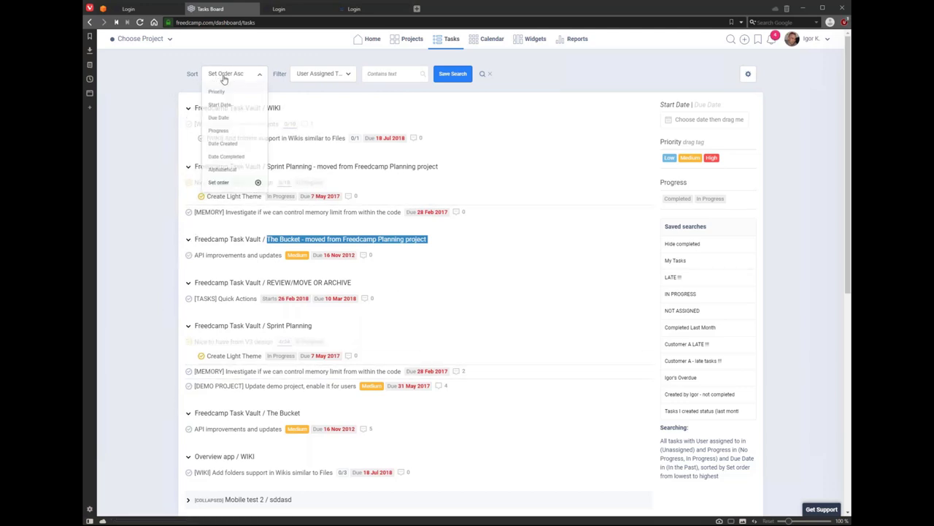
click(273, 127)
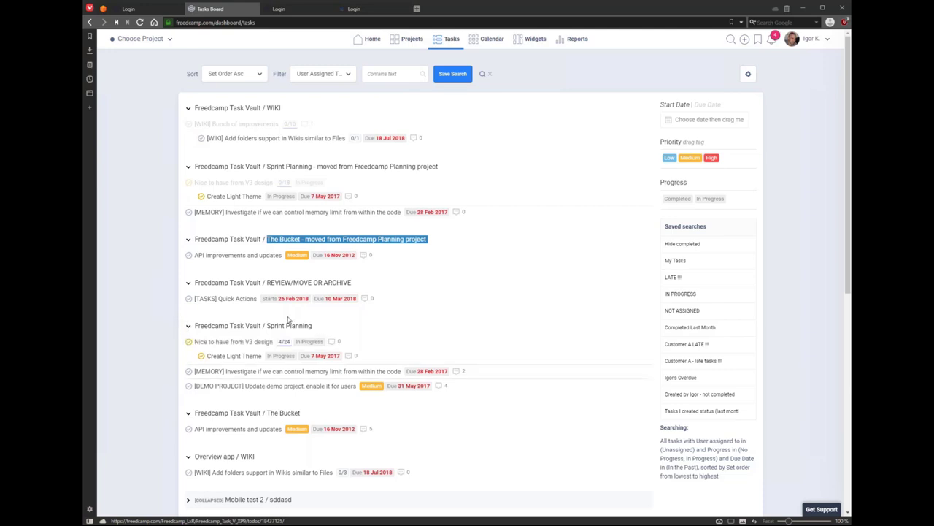
drag(190, 325, 332, 331)
drag(225, 329, 283, 329)
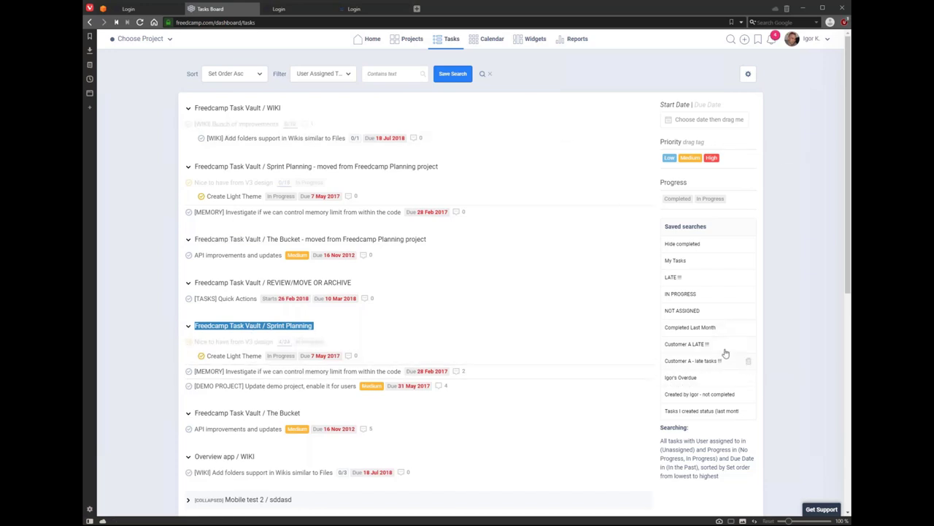
Step: Apply the saved search for the account holder's overdue tasks and review its User assigned to, Progress and Due Date conditions
click(682, 378)
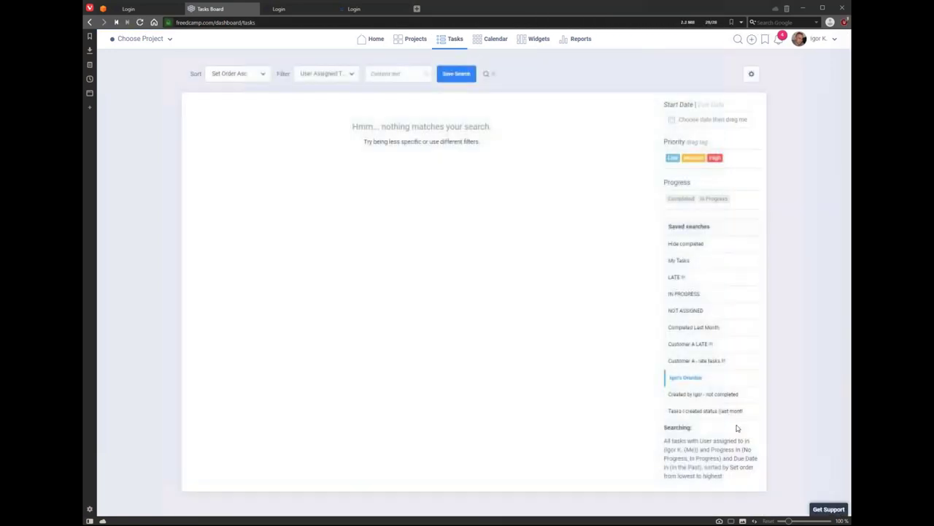
click(349, 75)
mouse_move(340, 130)
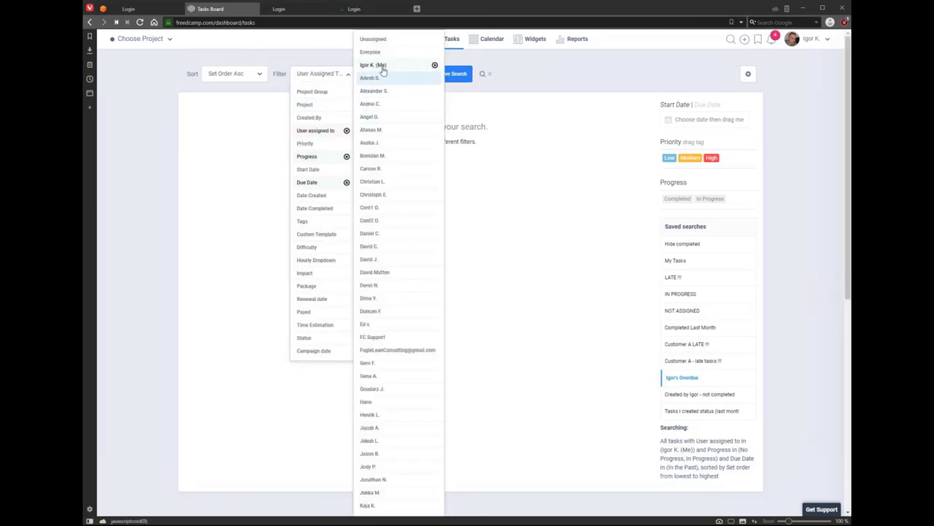
mouse_move(328, 155)
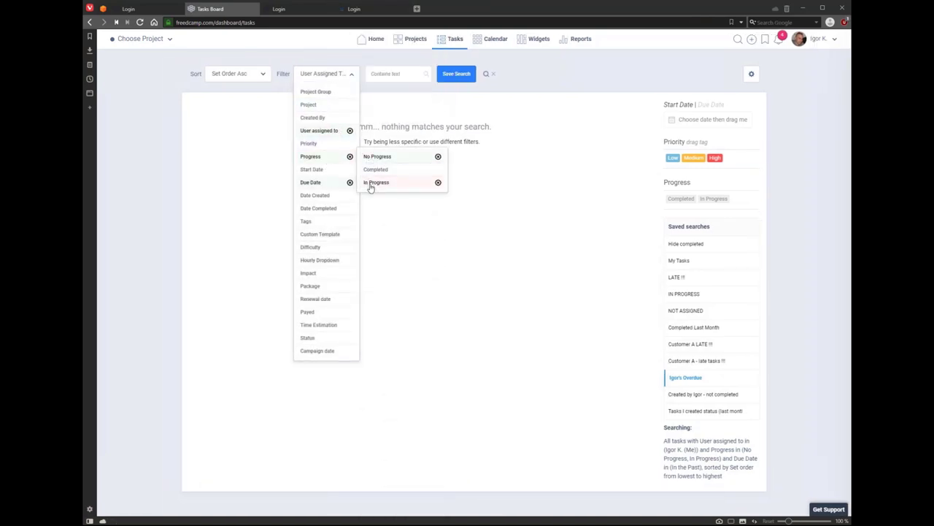
mouse_move(337, 187)
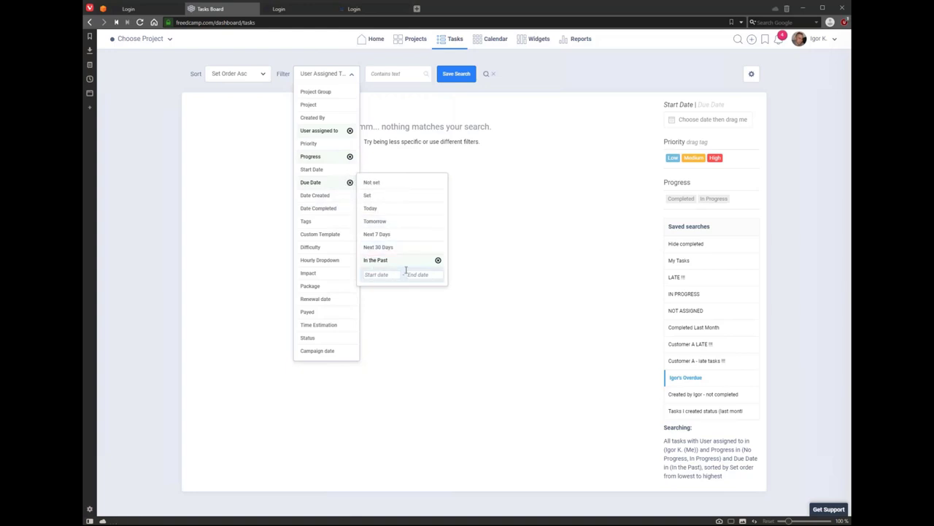
click(527, 99)
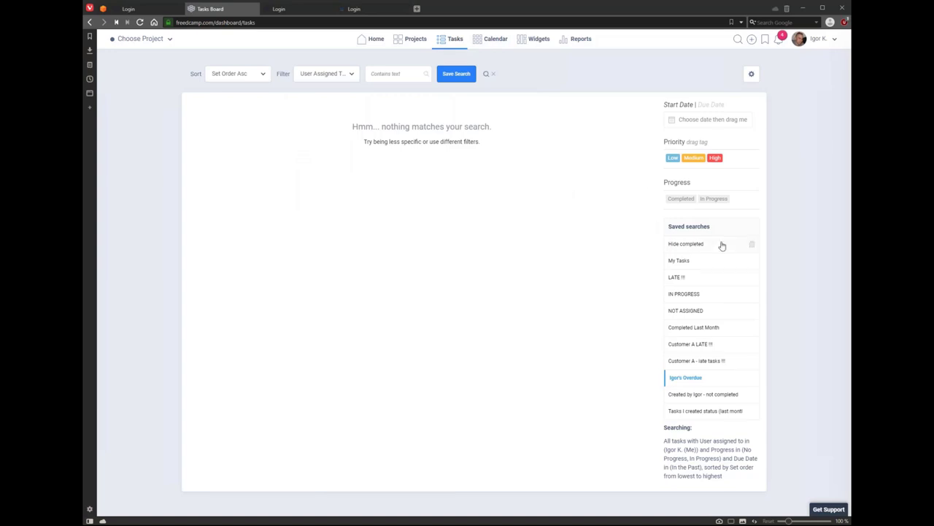
Step: View the Tasks board's display and export options, and open the Calendar board
click(751, 75)
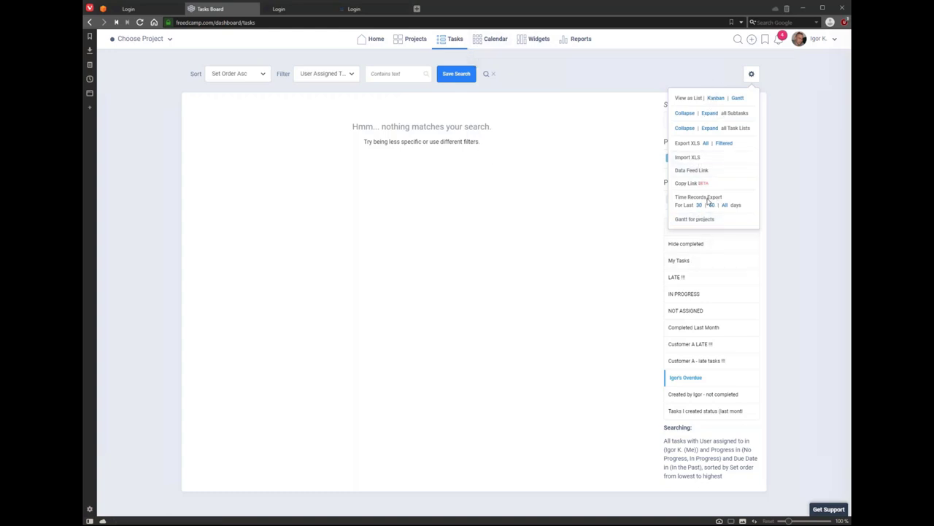
click(494, 39)
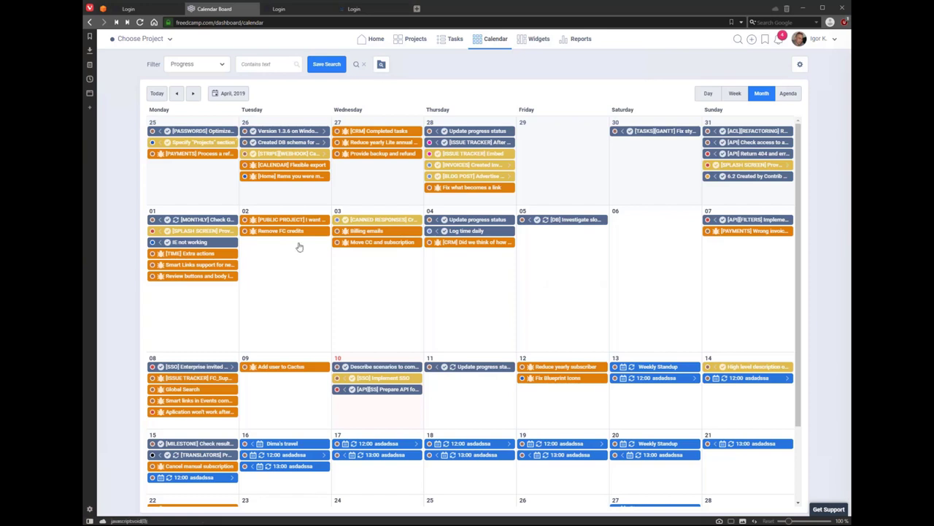
Step: Apply the My Tasks saved search to the calendar and review its User Assigned/Invited and Progress conditions
click(381, 64)
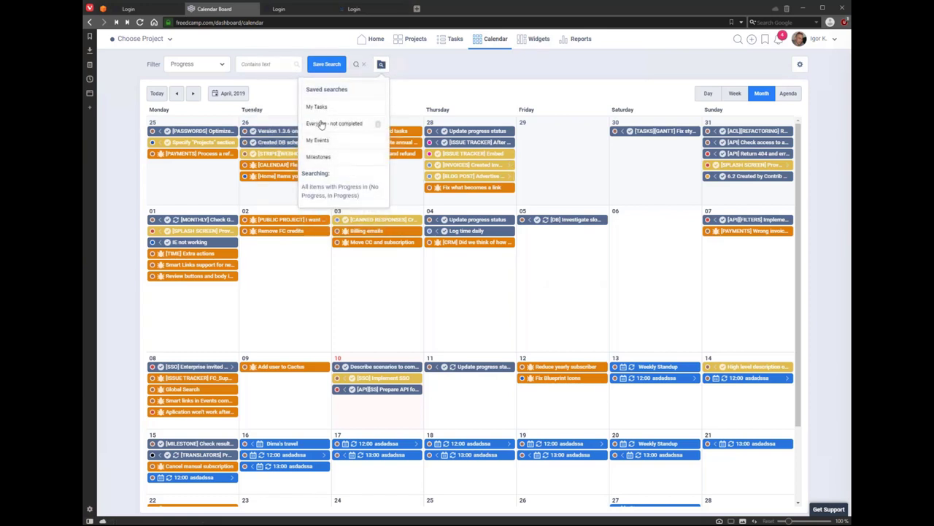
click(318, 108)
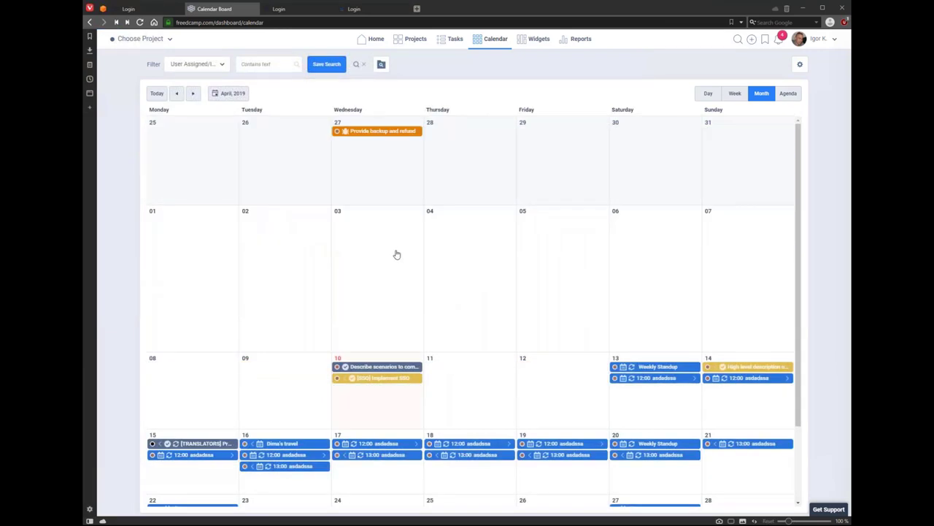
scroll(396, 255, down, 3)
scroll(396, 257, up, 3)
click(219, 64)
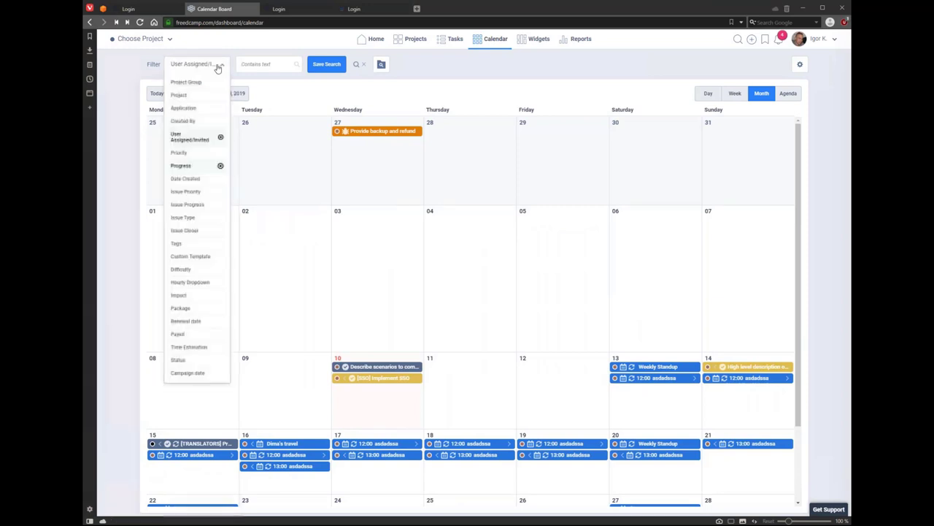
click(204, 137)
click(194, 166)
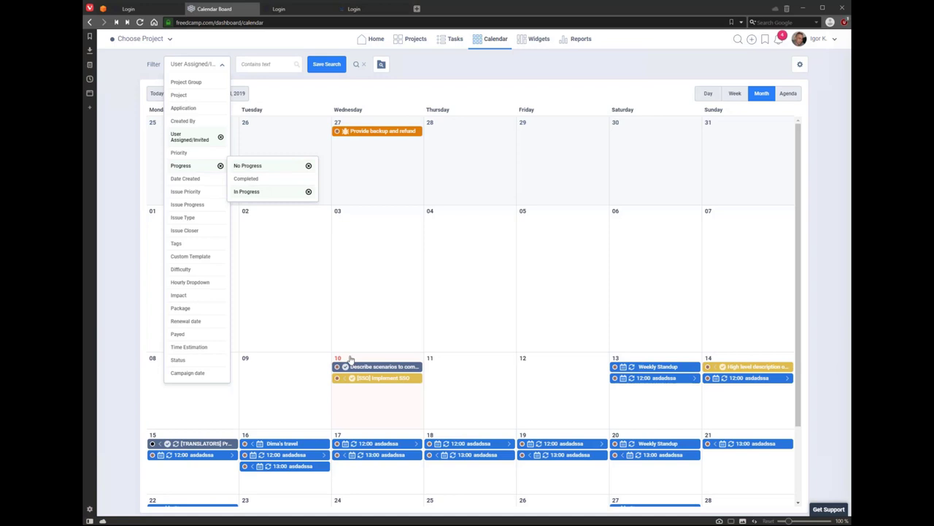
Step: Look through the filtered tasks and events across the April 2019 month view
scroll(350, 359, down, 3)
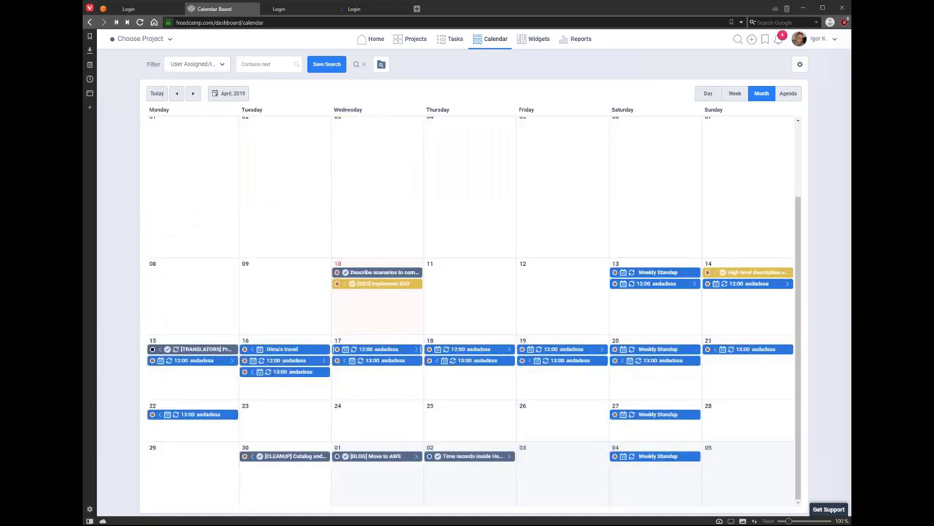
scroll(432, 378, up, 3)
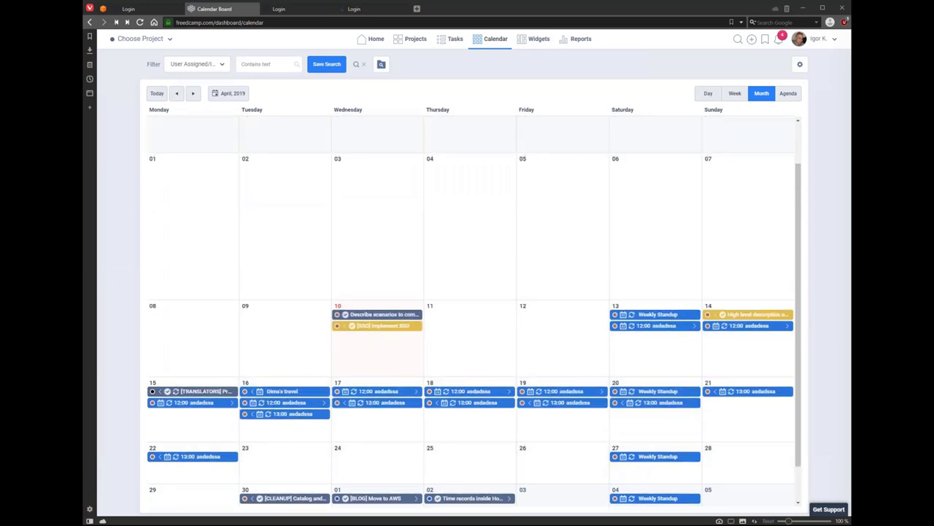
scroll(427, 358, down, 3)
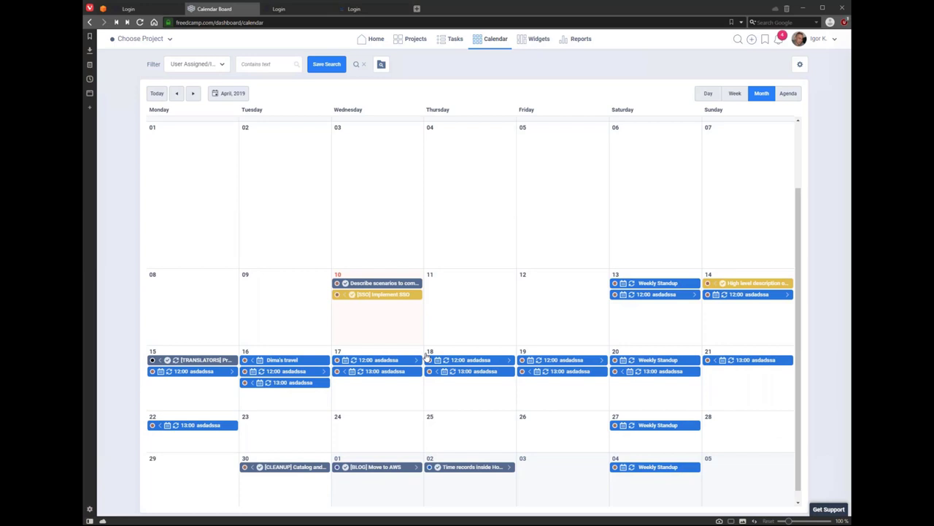
scroll(425, 301, up, 3)
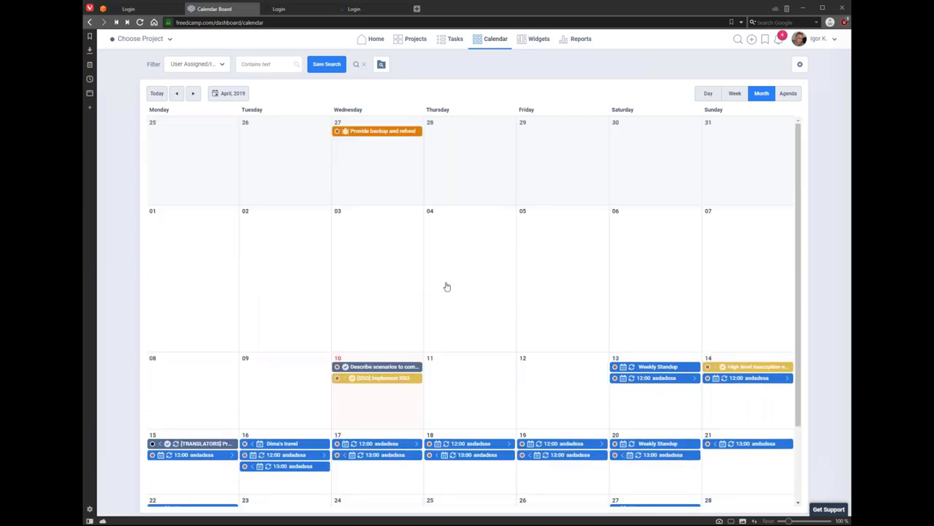
scroll(473, 302, down, 3)
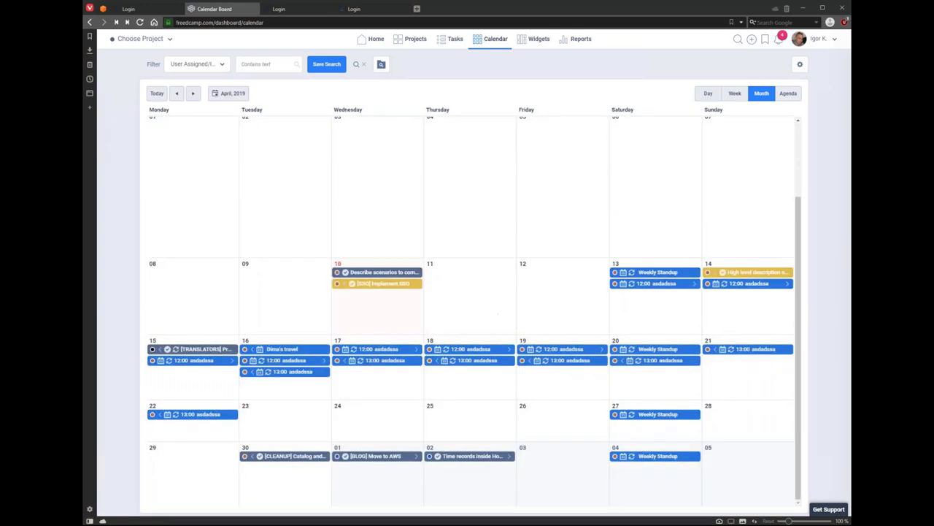
scroll(295, 183, up, 3)
Step: Recheck the assigned user and Progress values in the filter, and read the My Tasks search description in the saved searches
click(209, 67)
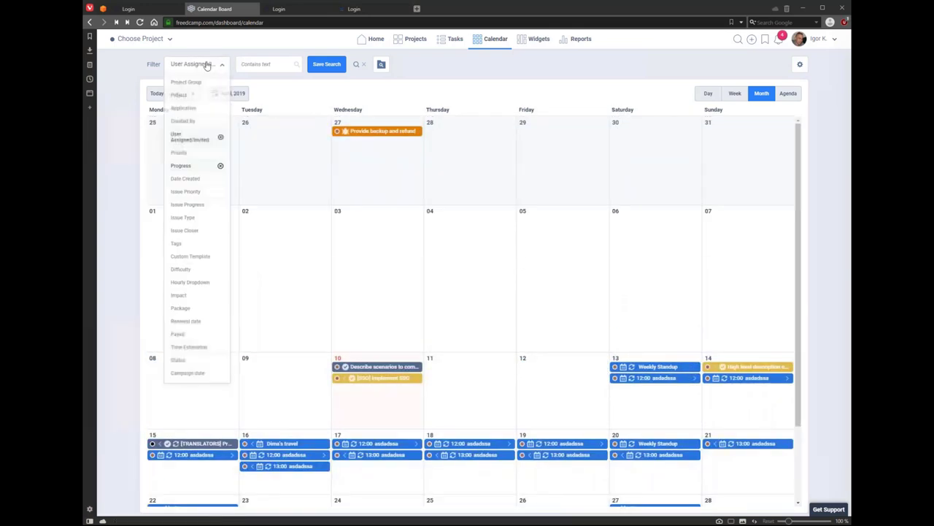
click(195, 138)
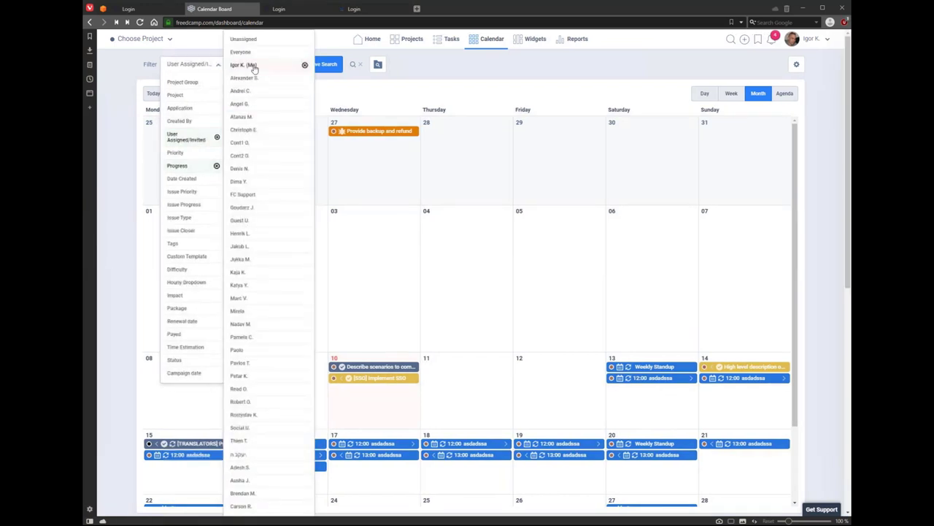
click(213, 166)
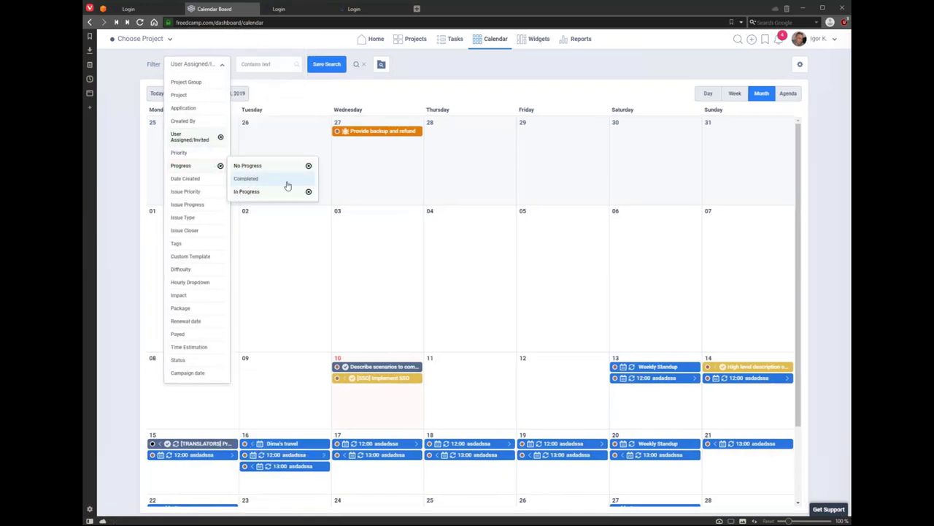
scroll(330, 387, down, 3)
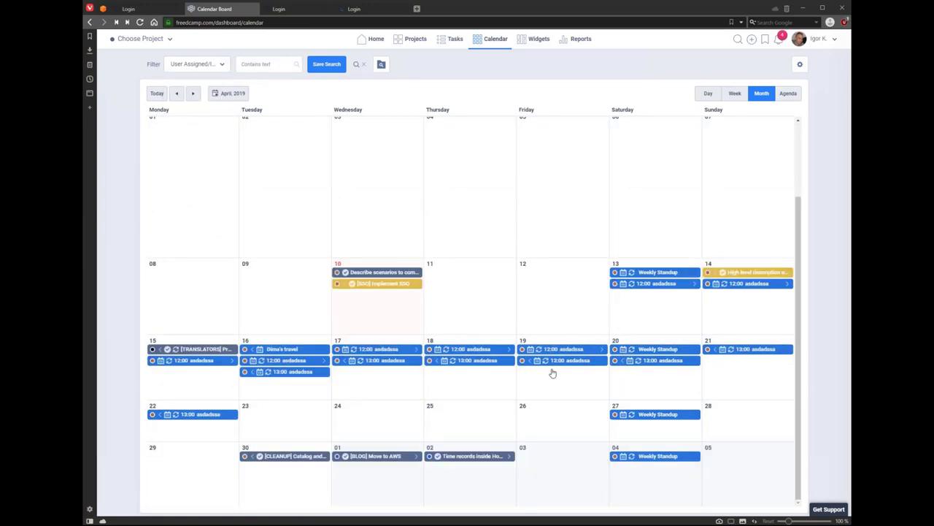
scroll(525, 349, up, 3)
click(381, 64)
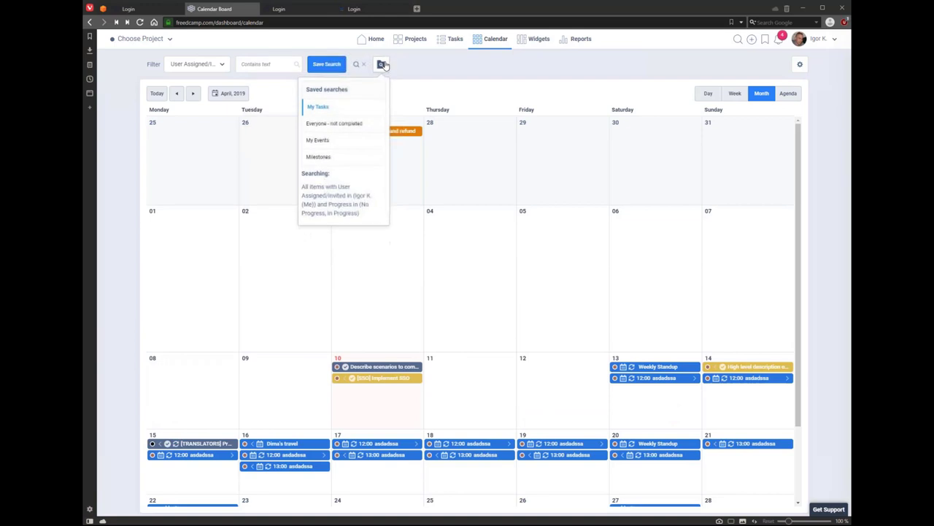
click(141, 258)
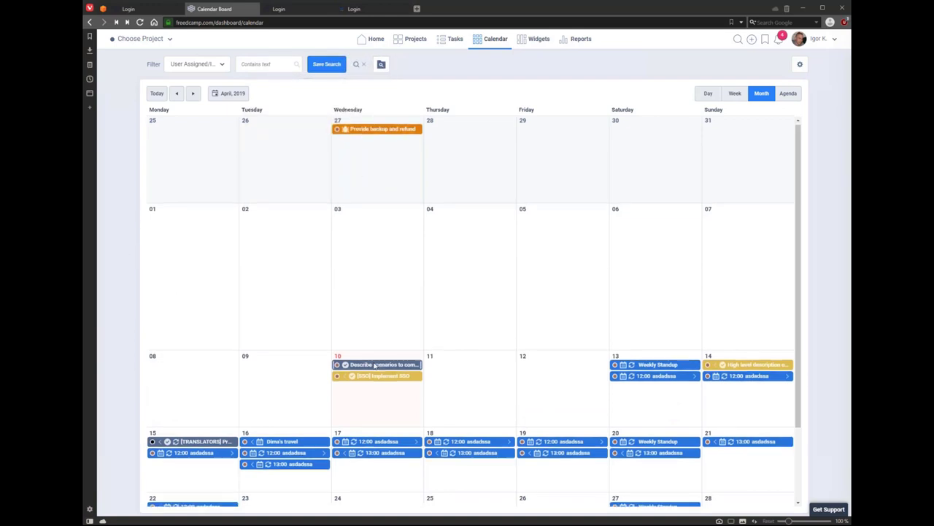
scroll(367, 358, down, 3)
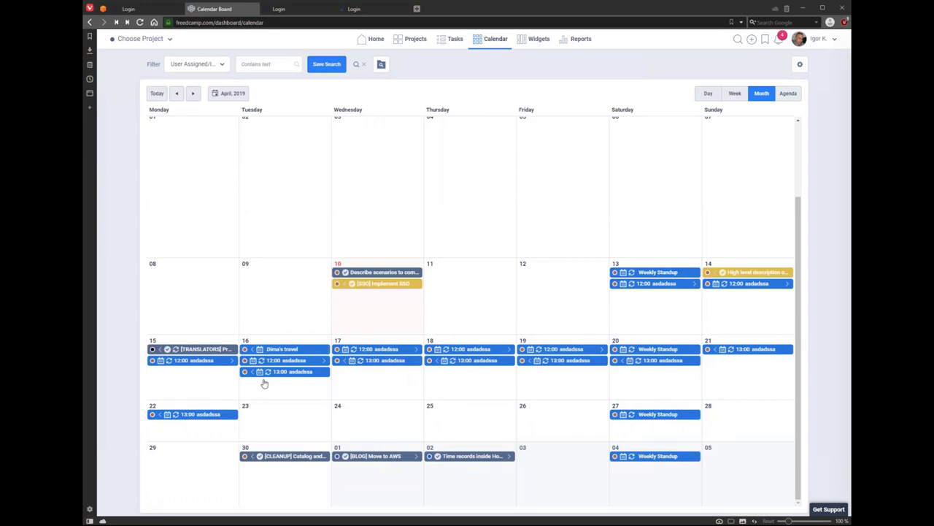
click(468, 315)
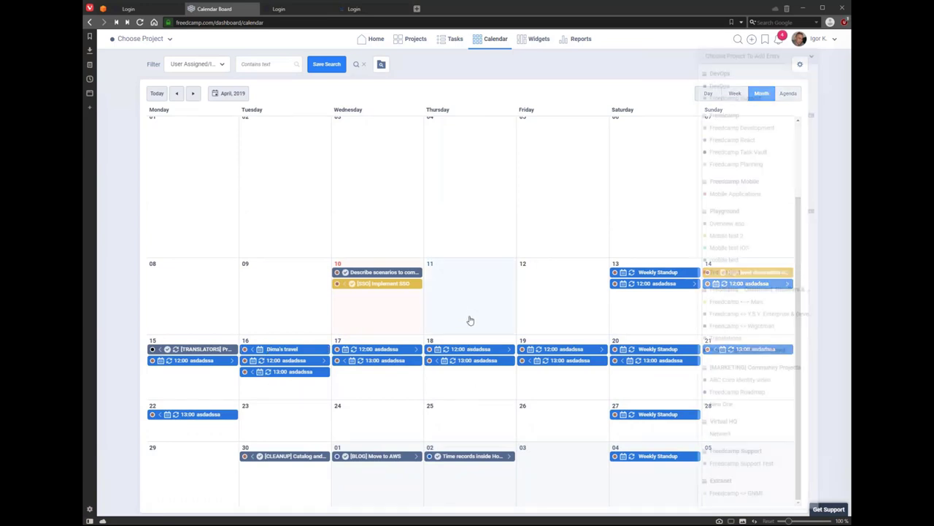
click(845, 71)
scroll(438, 266, up, 3)
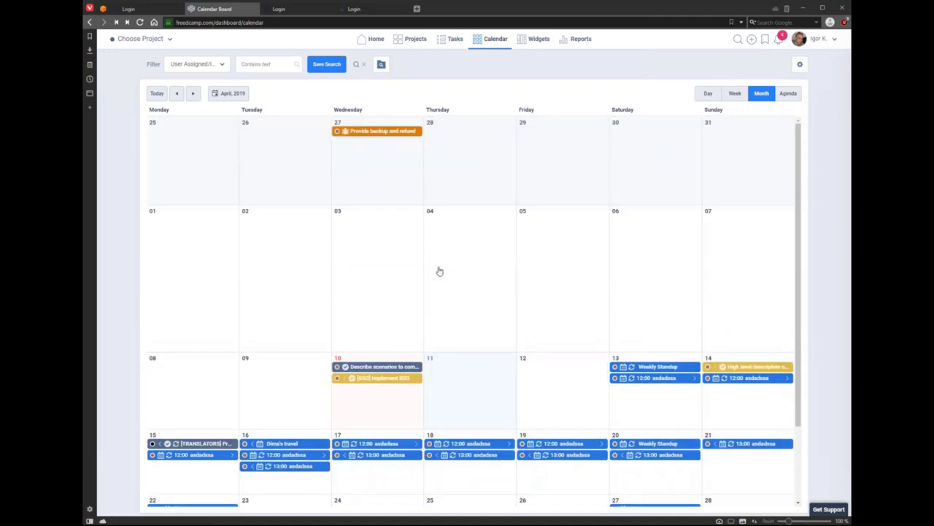
Step: Open a new task form for April 4 in the Mobile Applications project through quick add, and cancel it
click(460, 292)
click(459, 291)
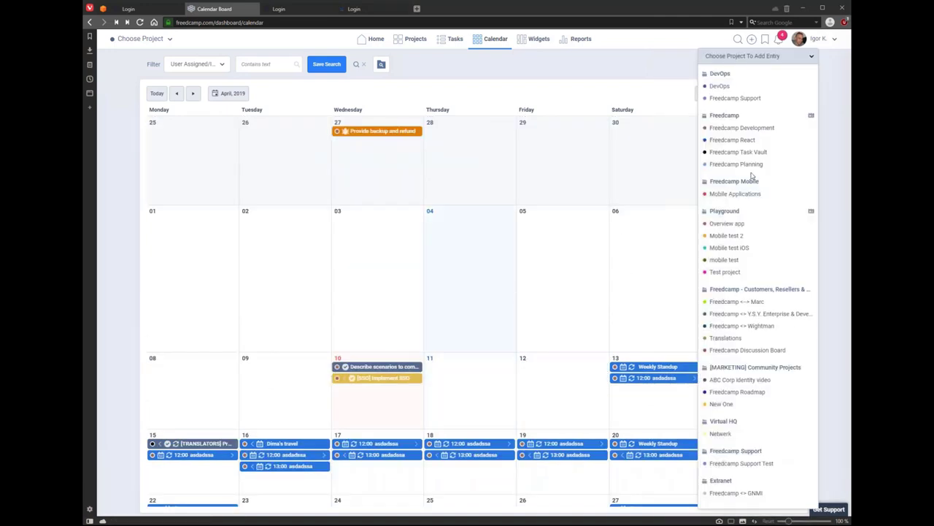
click(752, 40)
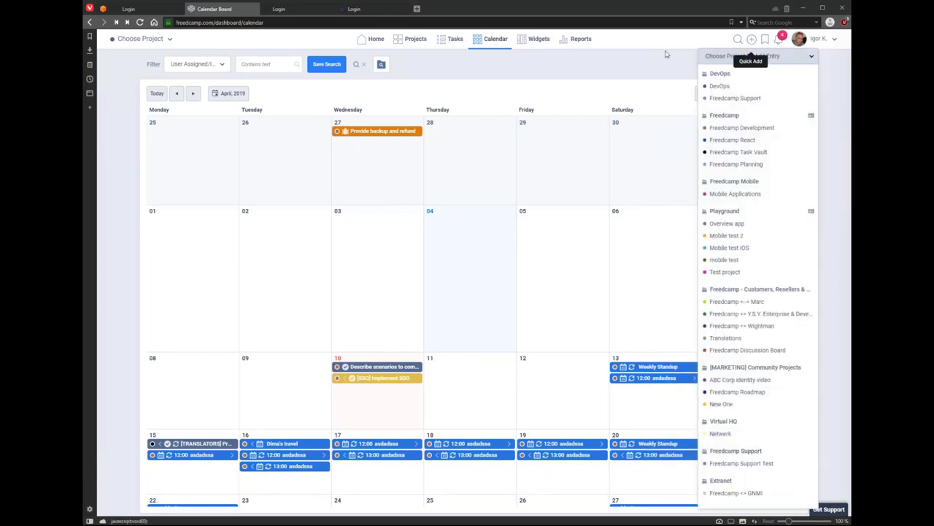
click(752, 41)
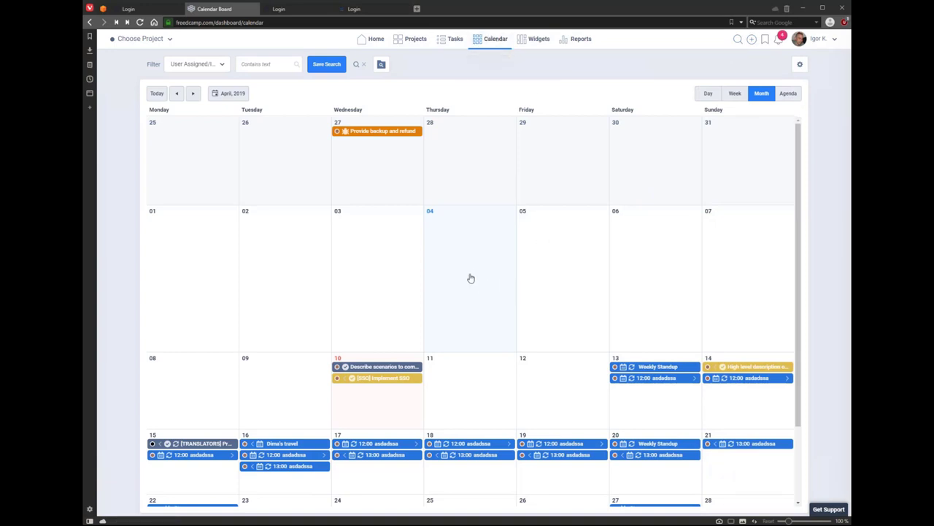
click(752, 40)
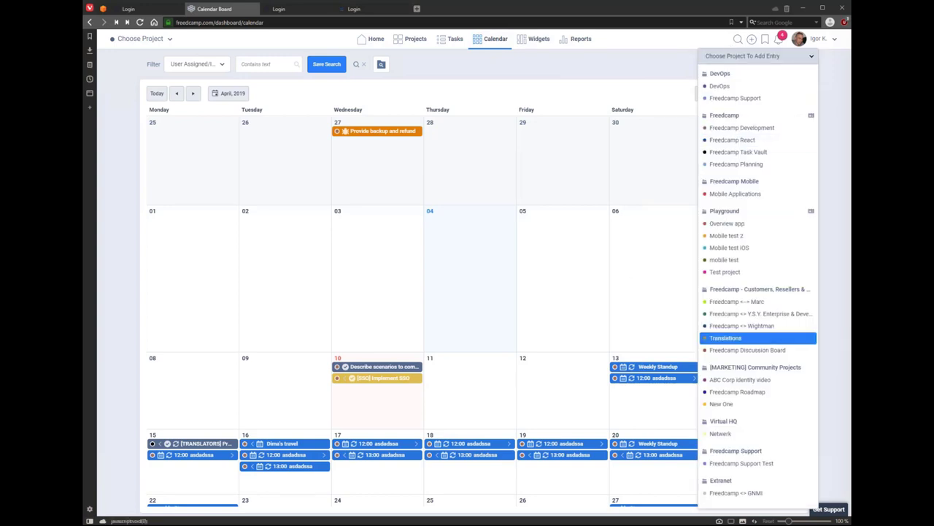
click(753, 195)
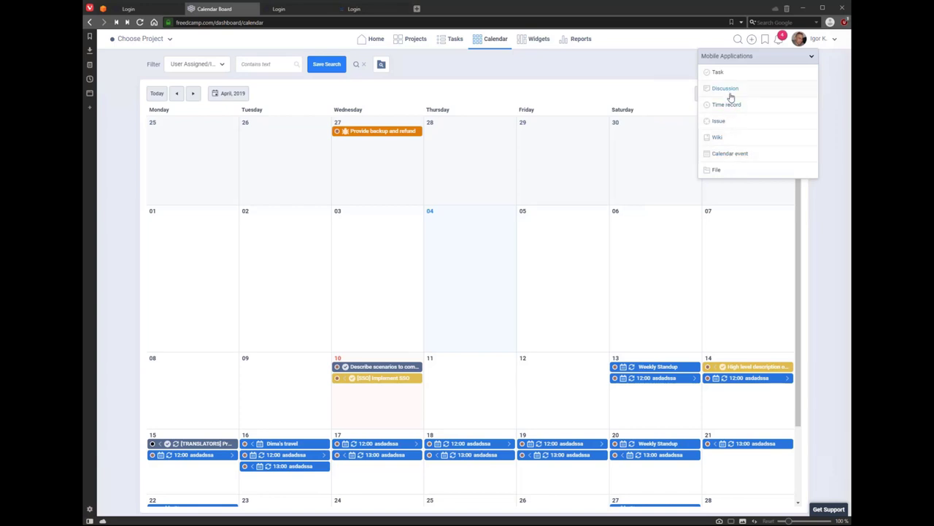
click(719, 73)
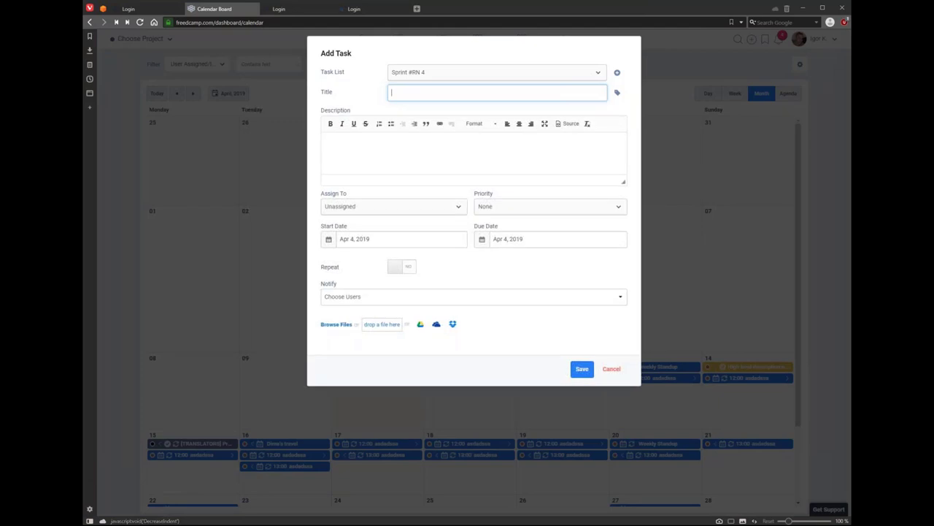
click(611, 368)
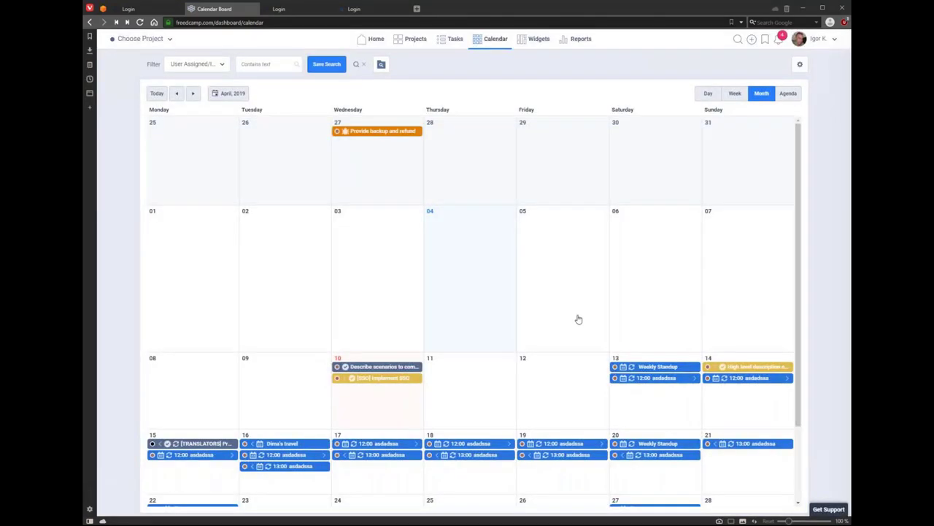
Step: Select the days April 3 to 6, open a new task form for that range, and cancel it
drag(378, 272, 629, 267)
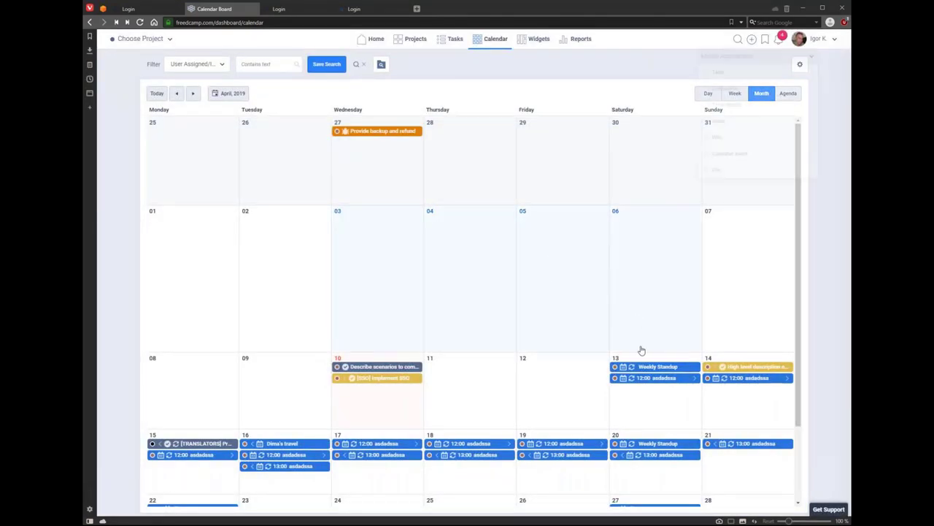
click(719, 71)
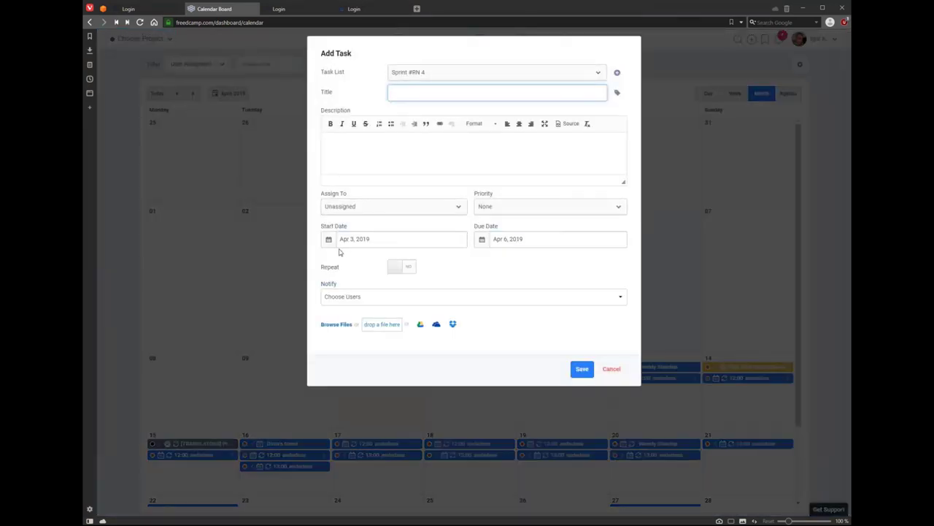
click(612, 370)
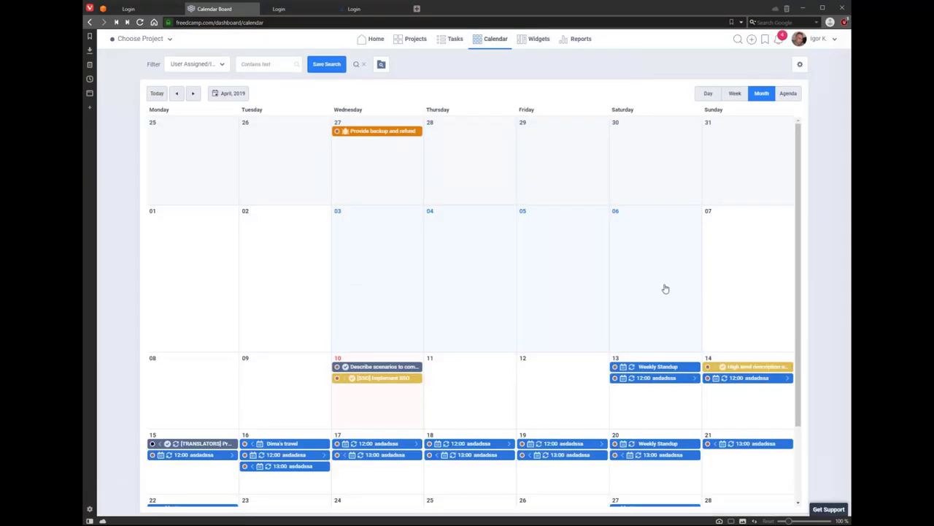
Step: Switch the calendar to the week view and open a calendar event form for April 4 from 12:00 to 17:30, without saving it
click(692, 206)
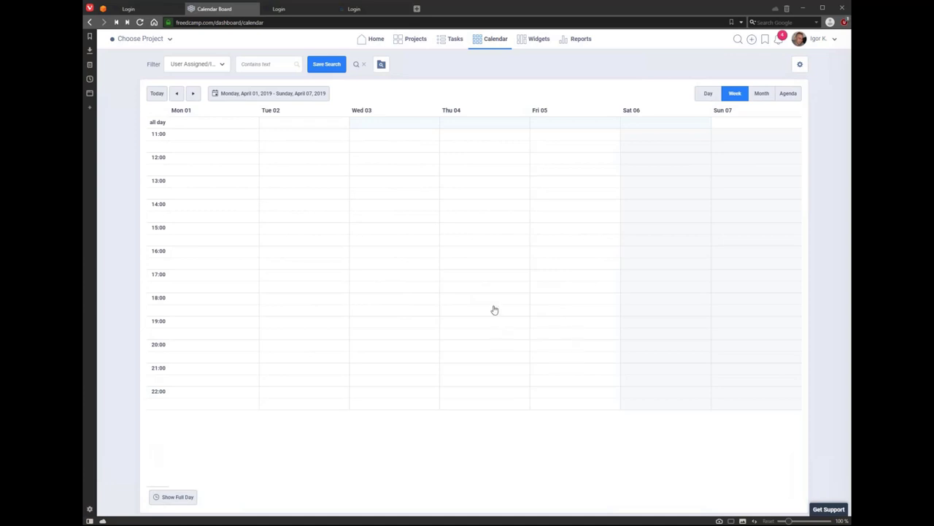
drag(474, 164, 475, 283)
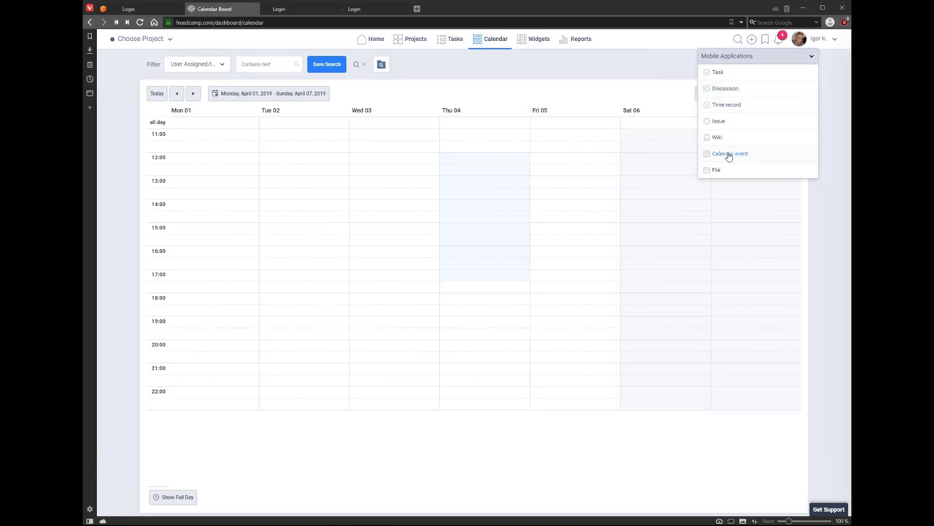
click(728, 154)
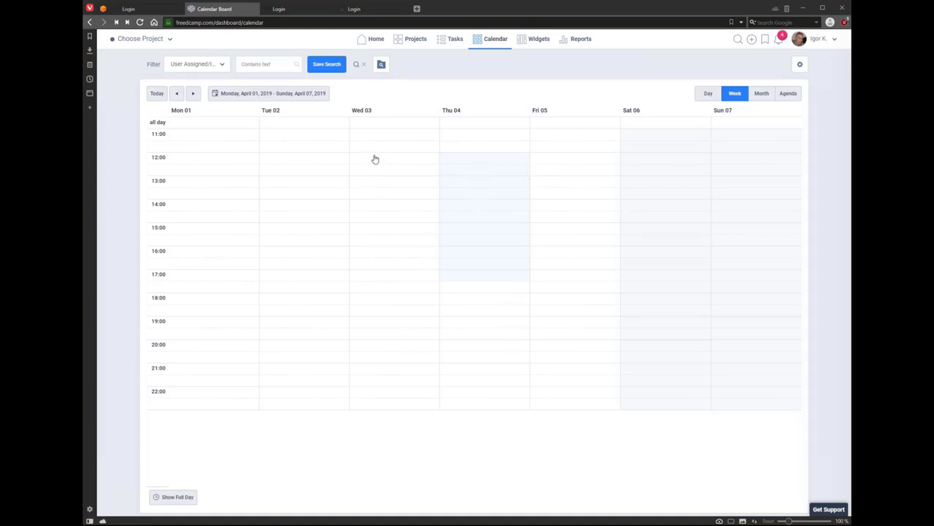
Step: Show the full day in the week view, and return to business hours
click(172, 498)
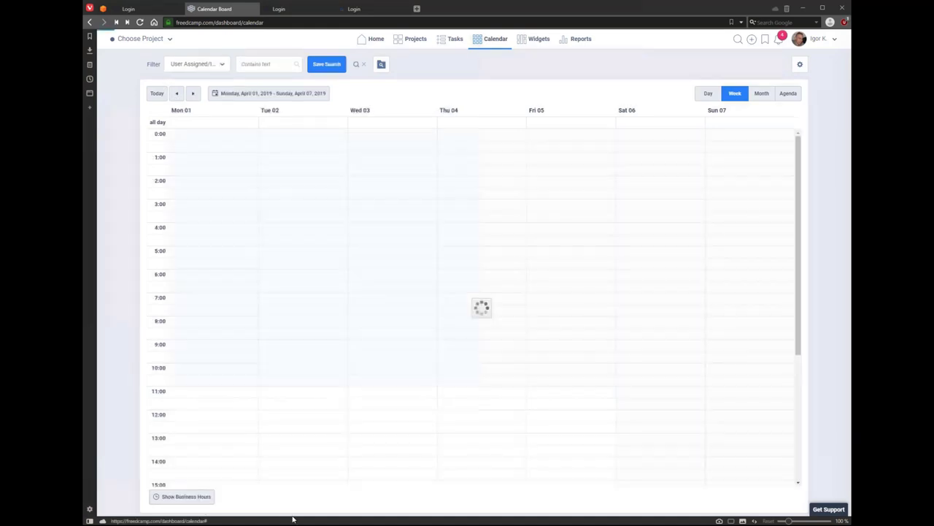
click(197, 497)
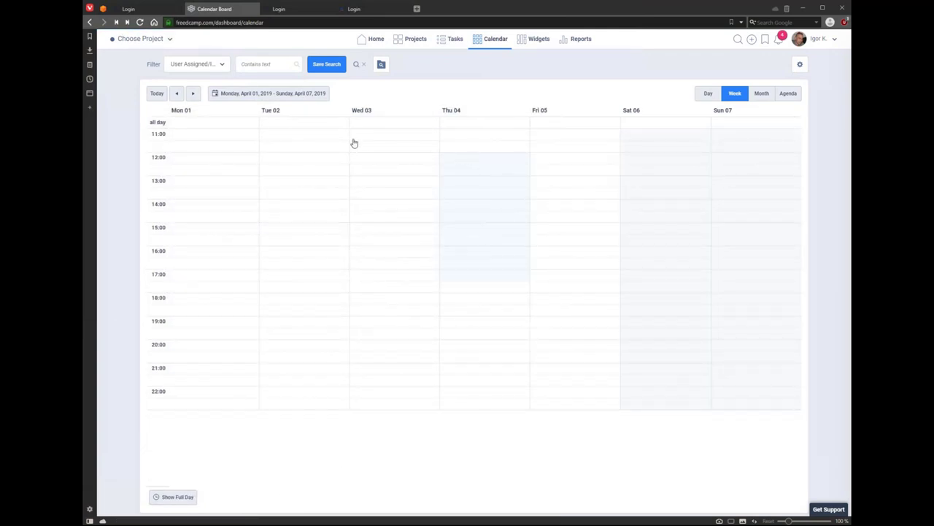
Step: Select April 3 11:00 to April 5 20:00 in the week view, open a new calendar event form for it, and cancel it
drag(360, 136, 567, 337)
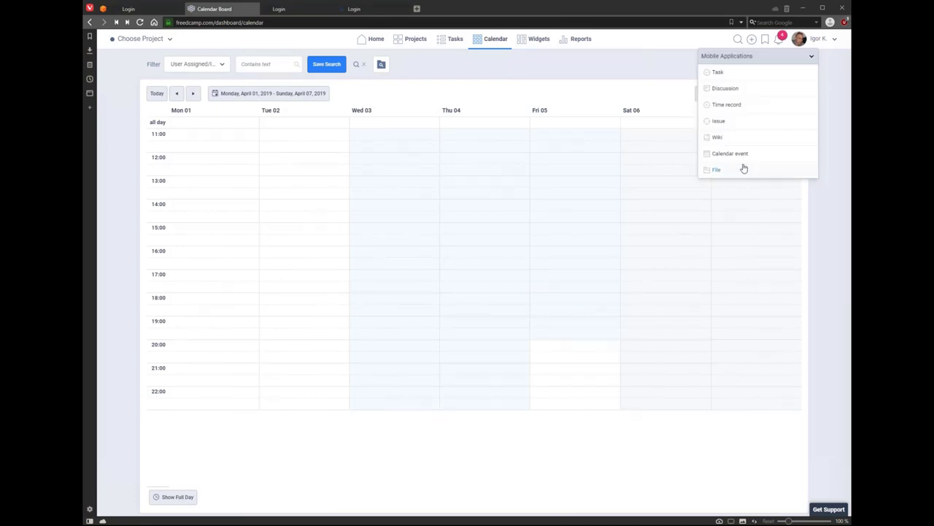
click(736, 154)
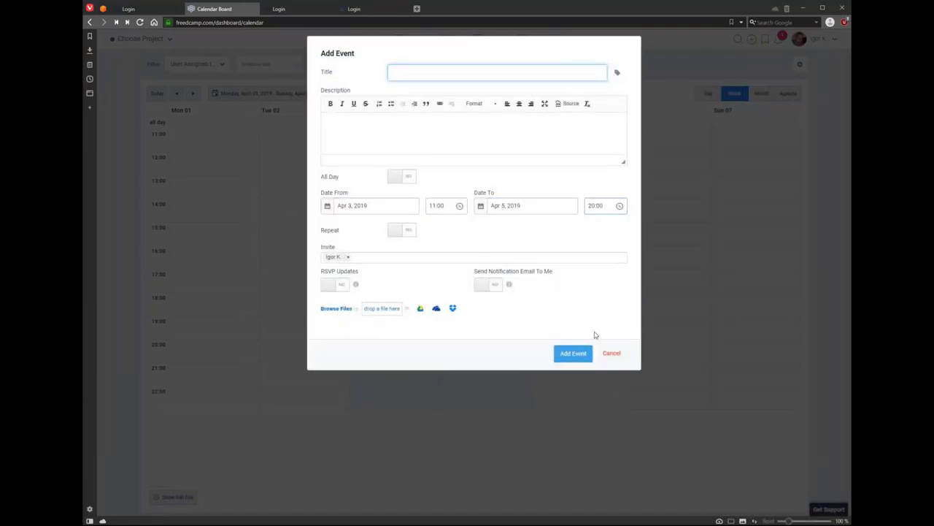
click(611, 354)
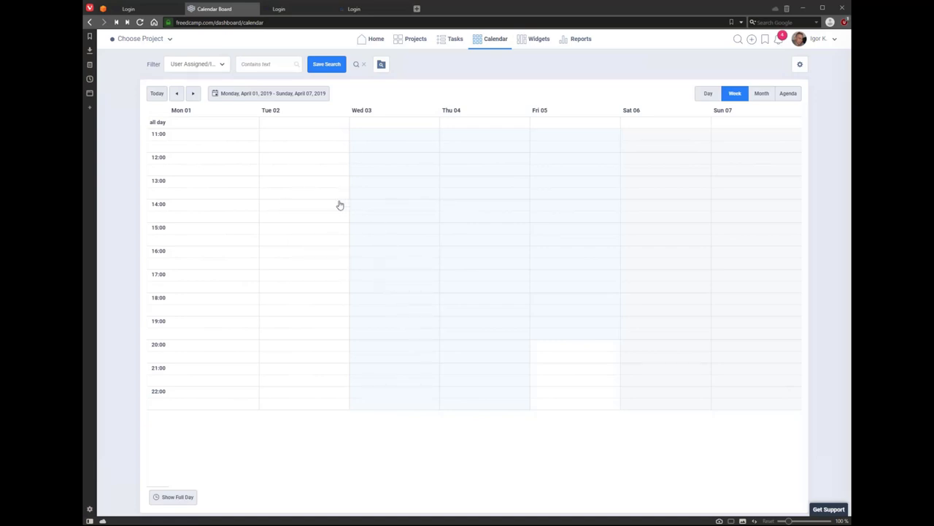
Step: Show the unfiltered calendar in the day, week, month and agenda views, and return to the month view
click(706, 94)
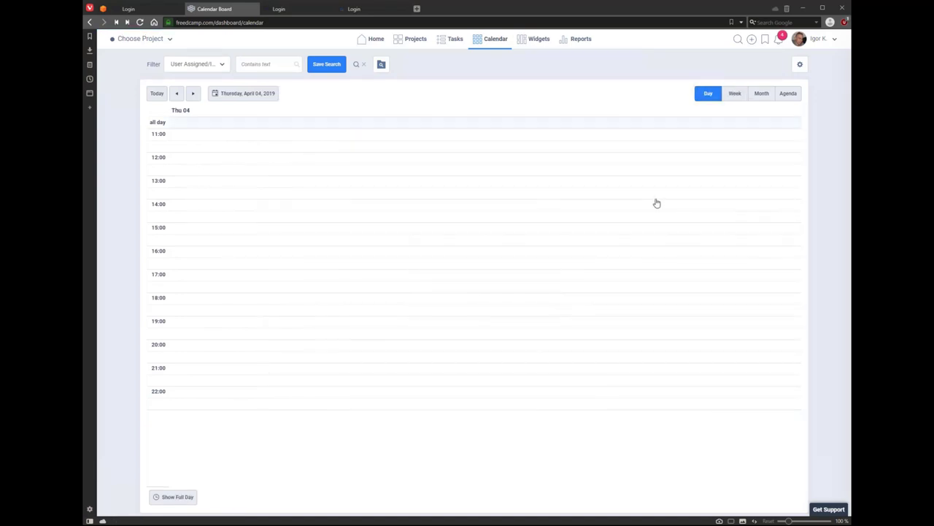
click(734, 94)
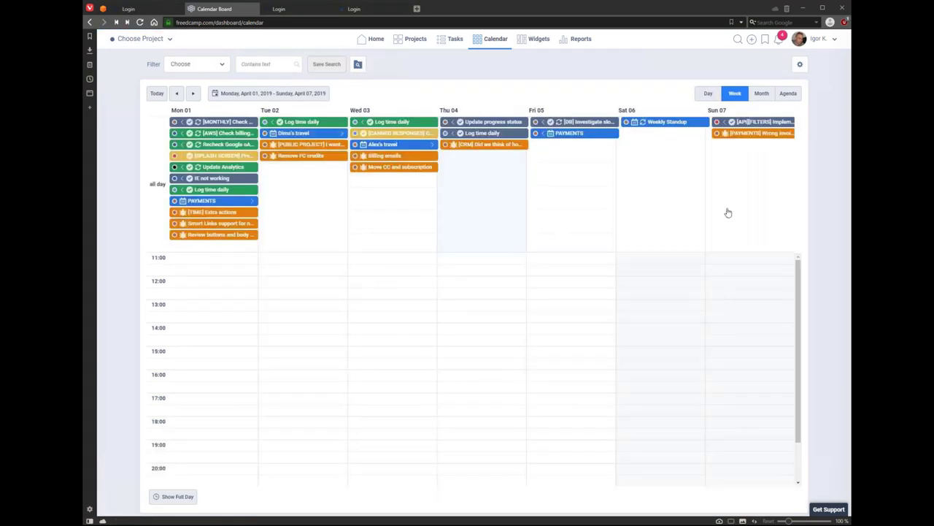
click(762, 94)
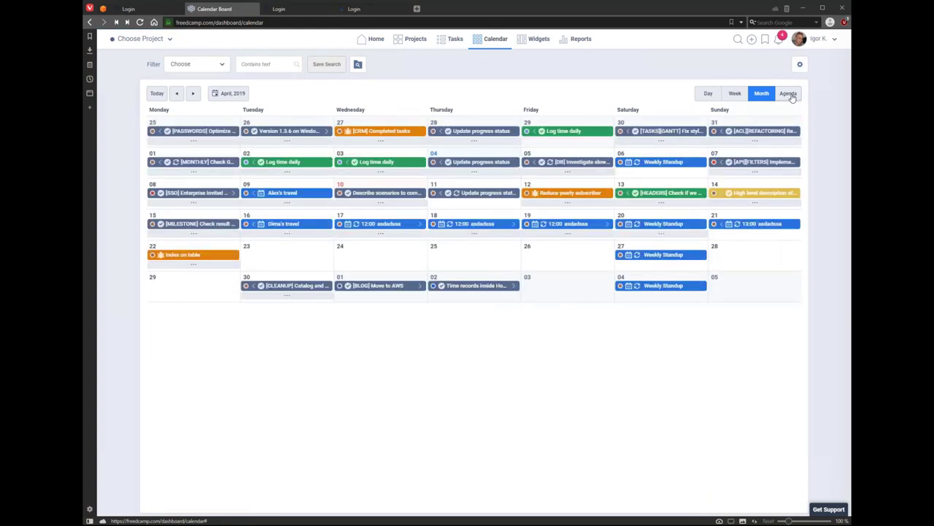
click(788, 94)
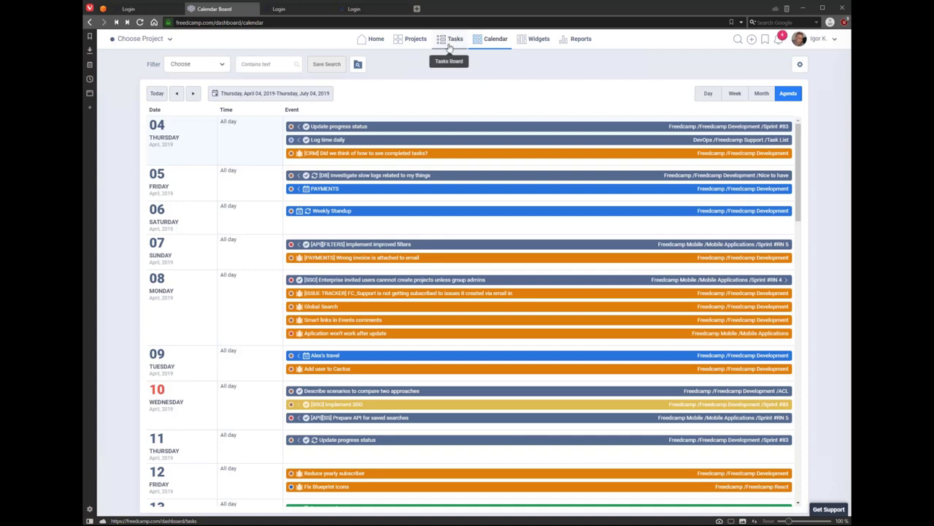
click(760, 95)
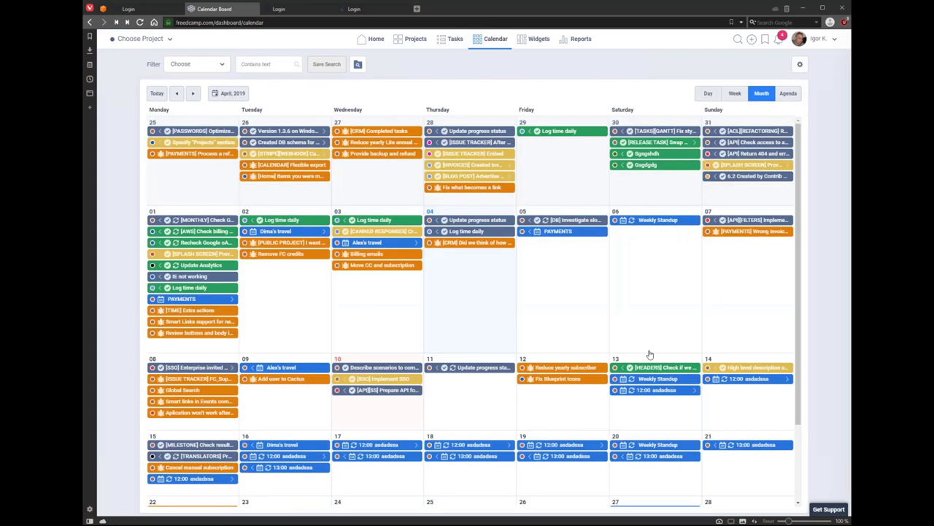
Step: Set the calendar view mode to Standard, look through the month's multi-day items, and set the mode back to Deadline
click(799, 65)
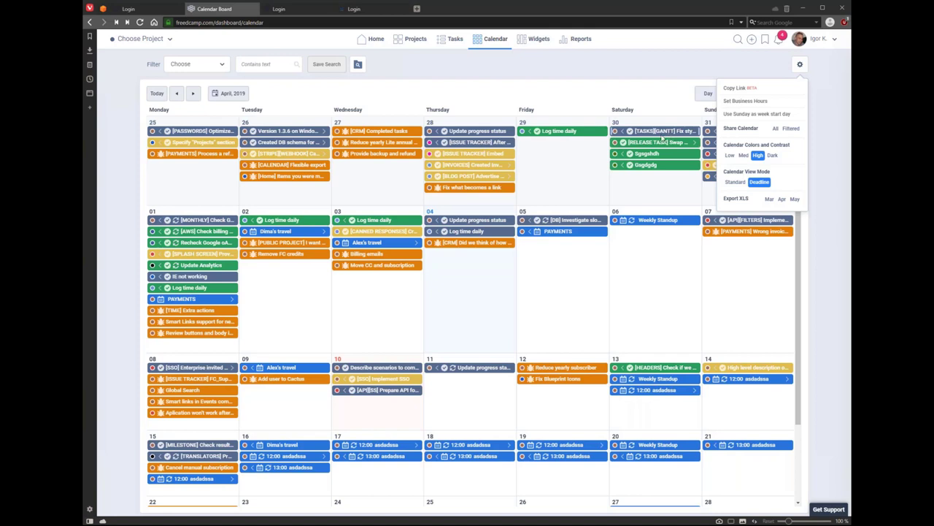
click(735, 182)
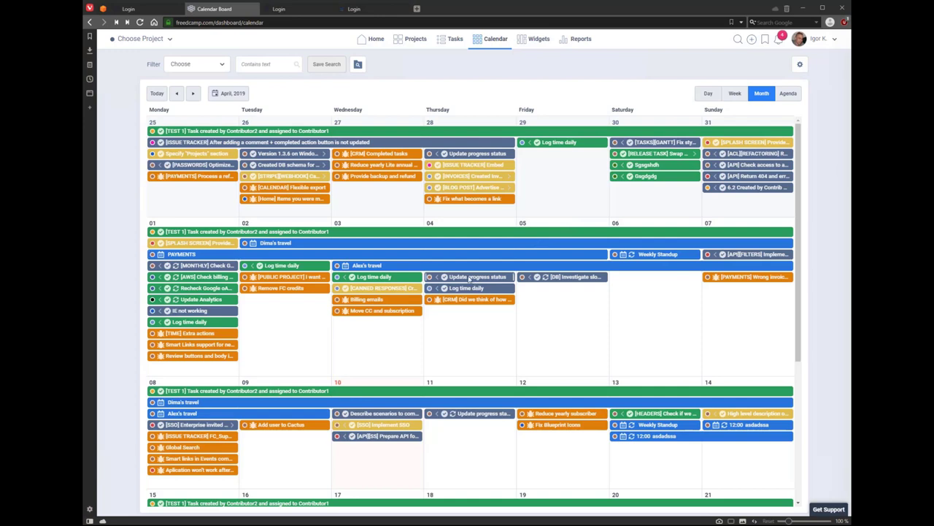
scroll(471, 278, down, 3)
scroll(473, 305, up, 3)
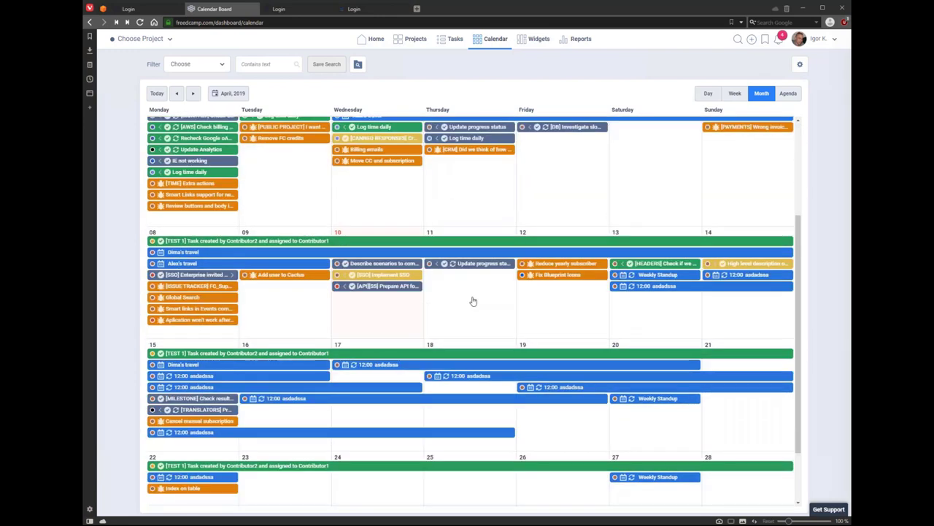
click(800, 65)
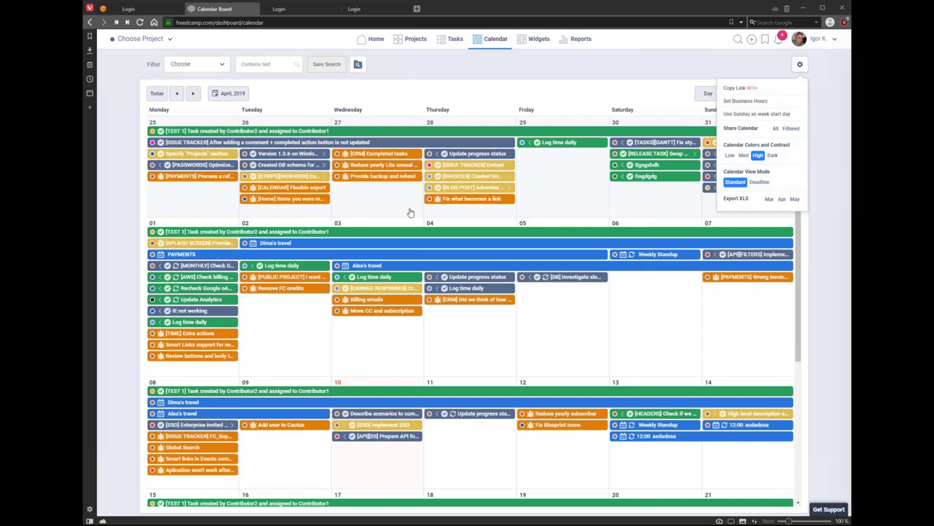
click(759, 181)
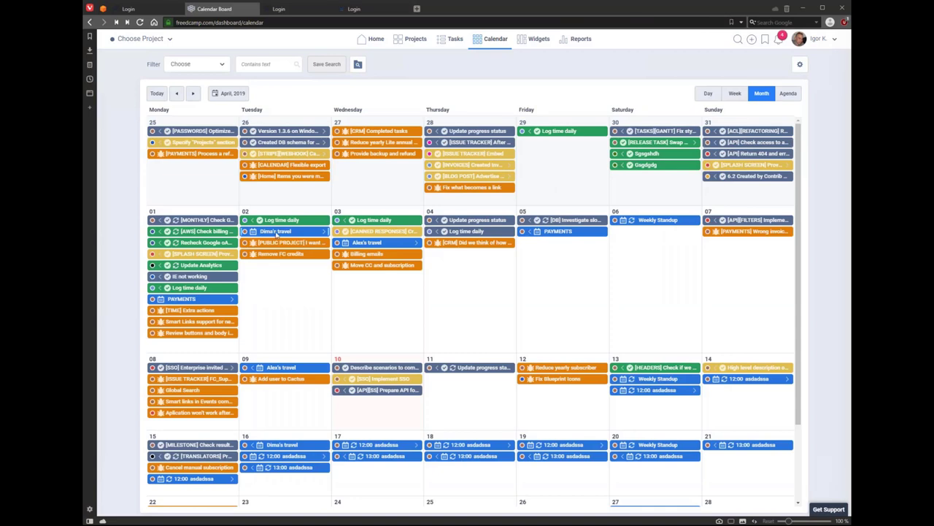
Step: Apply the saved search My Events to the calendar, and replace it with Everyone - not completed
click(358, 64)
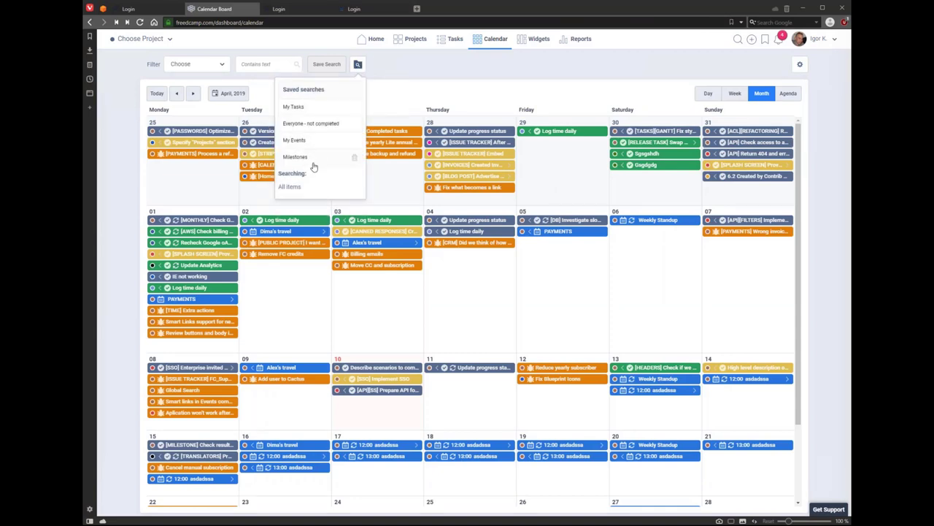
click(301, 140)
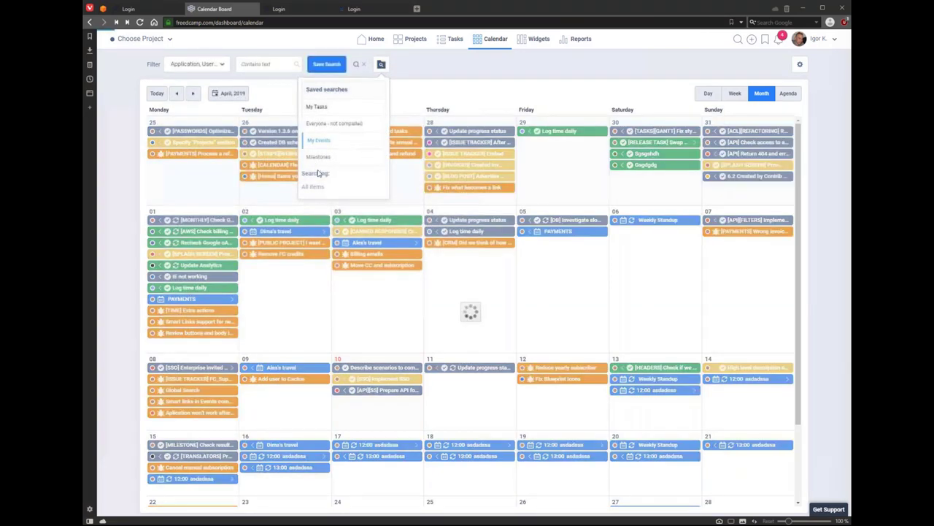
click(381, 64)
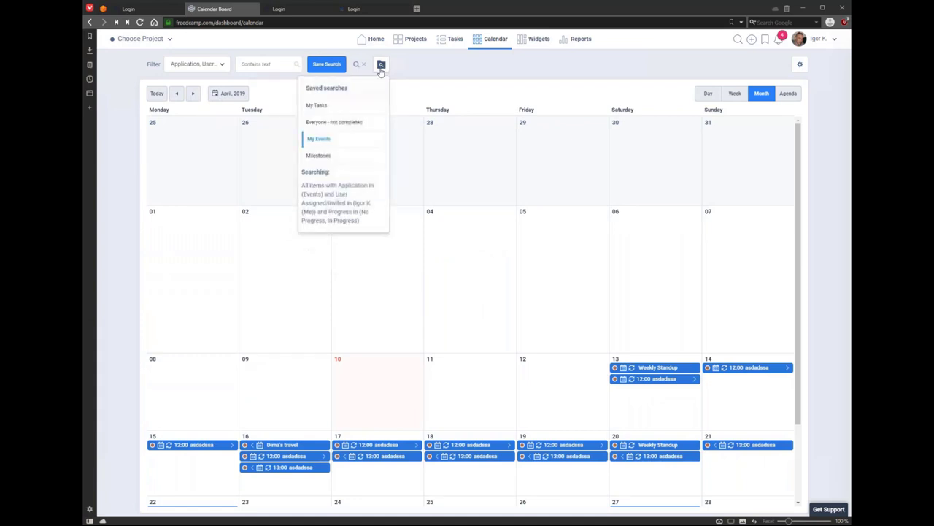
click(350, 126)
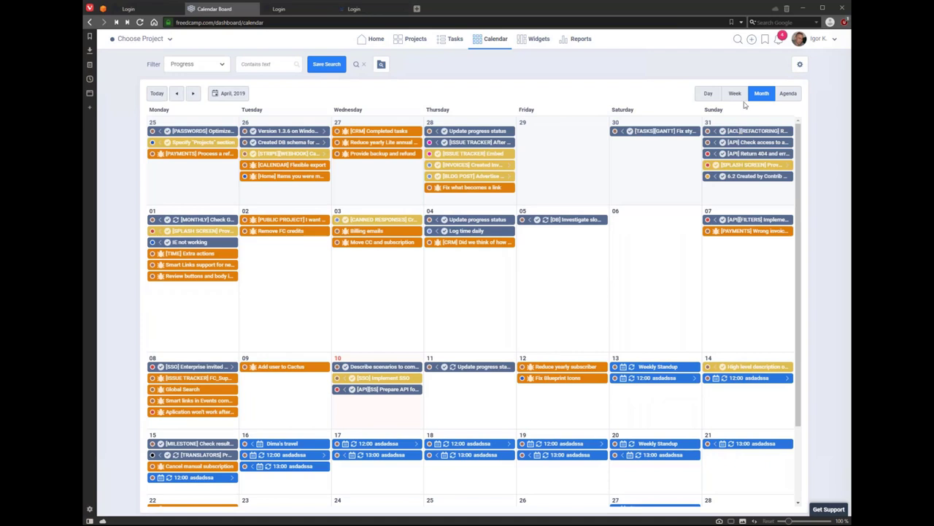
Step: Try the Low, Dark and Med options for the calendar colors and contrast, and set it back to High
click(800, 65)
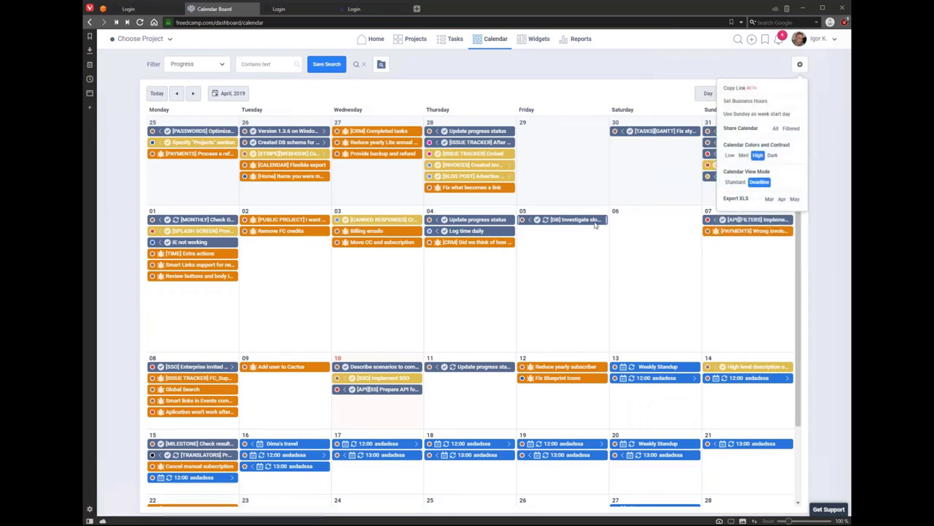
click(743, 156)
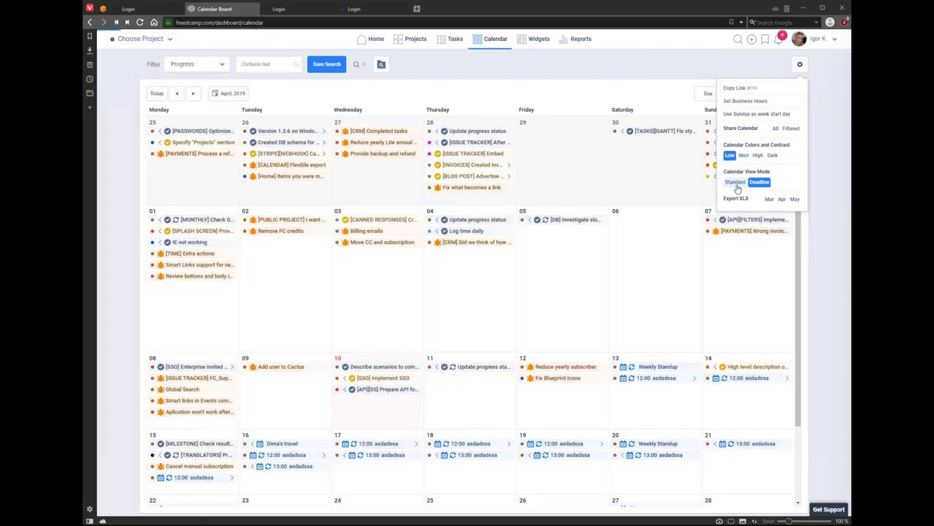
click(772, 155)
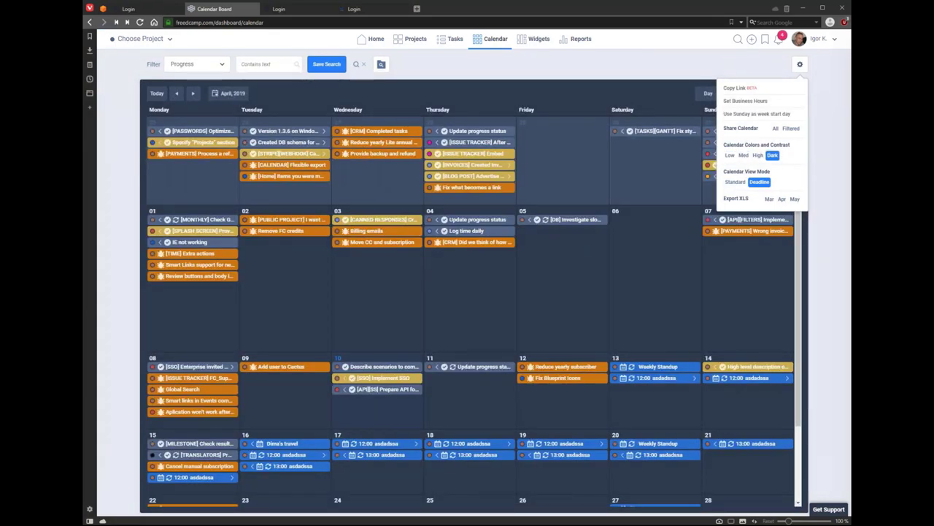
click(743, 155)
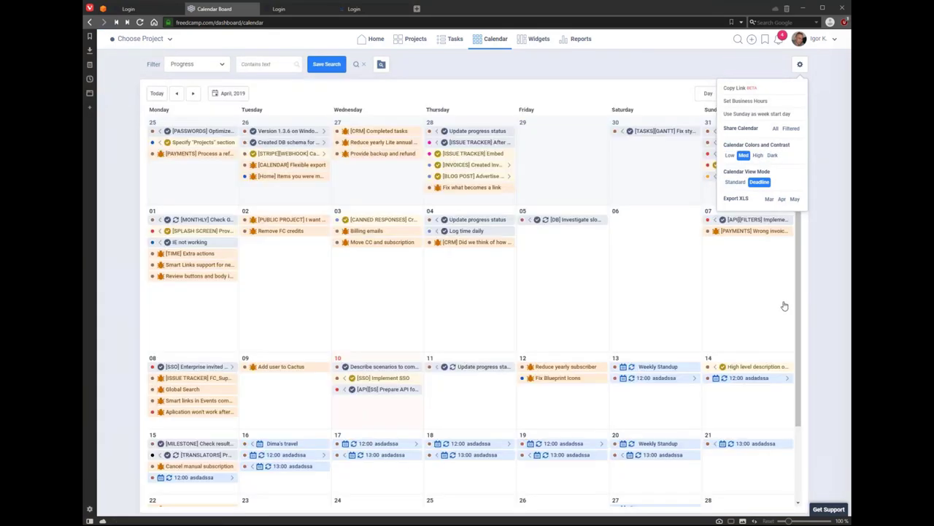
click(757, 155)
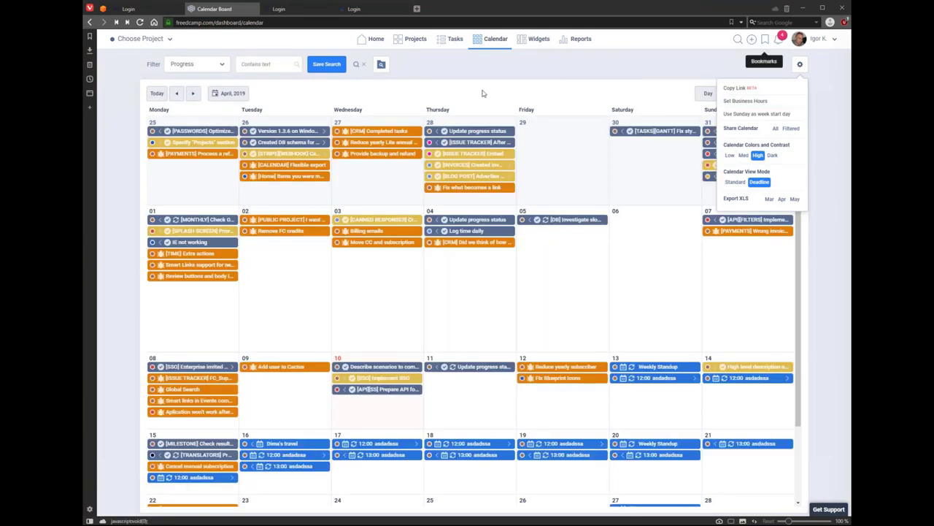
Step: Clear the active calendar filter and apply the saved search My Tasks
click(365, 66)
click(357, 65)
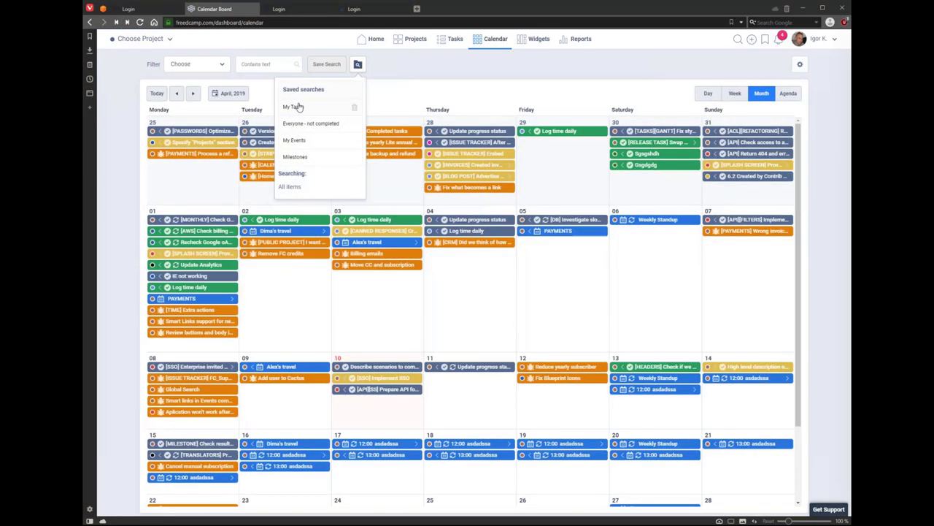
click(304, 112)
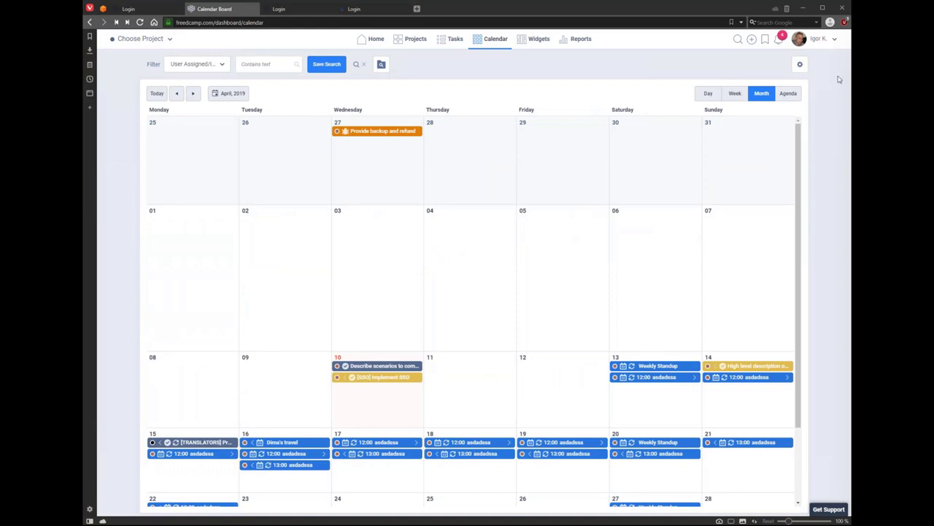
Step: Open calendar sharing for the My Tasks search, compare the Create Calendar Link and Sync to Google Calendar options, and cancel
click(800, 64)
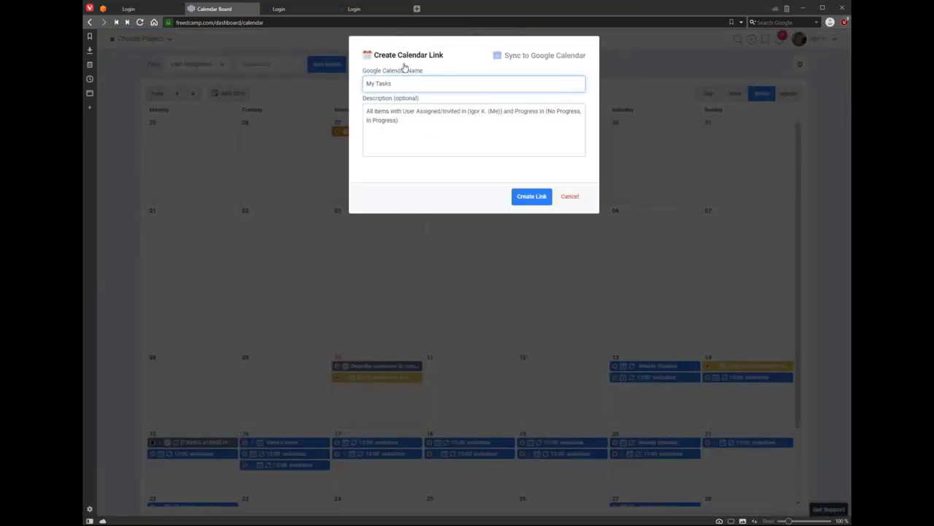
click(518, 56)
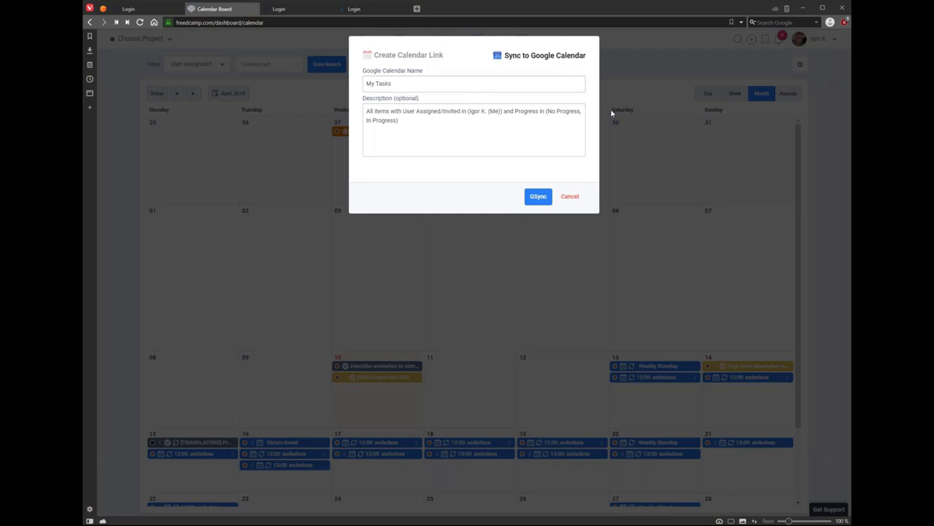
click(416, 63)
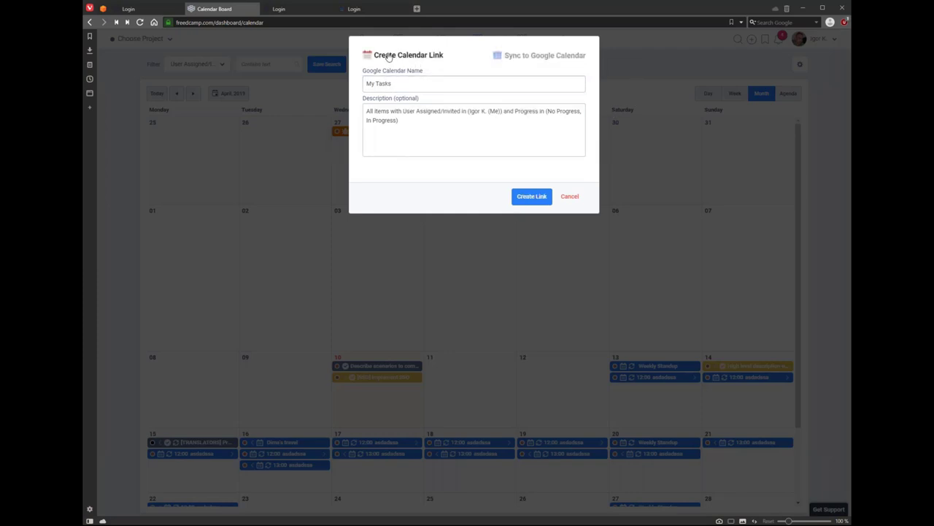
key(ctrl+a)
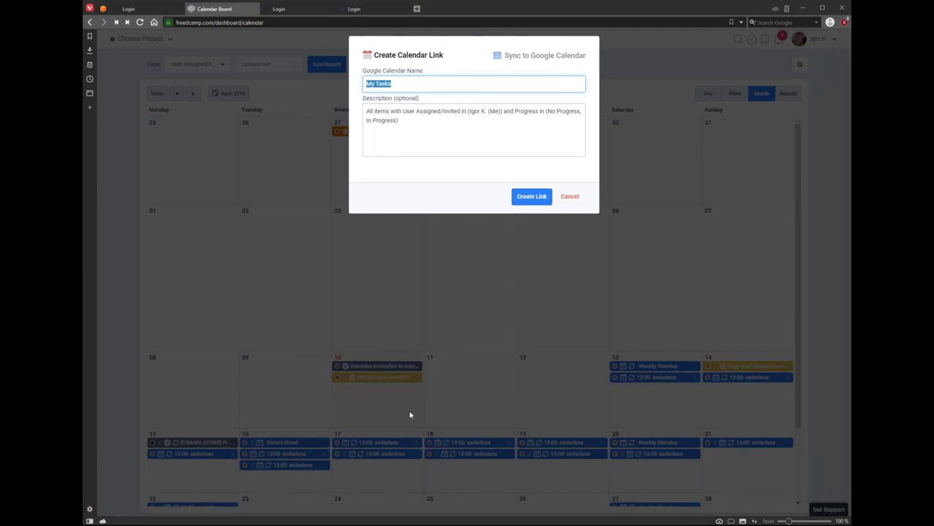
click(544, 57)
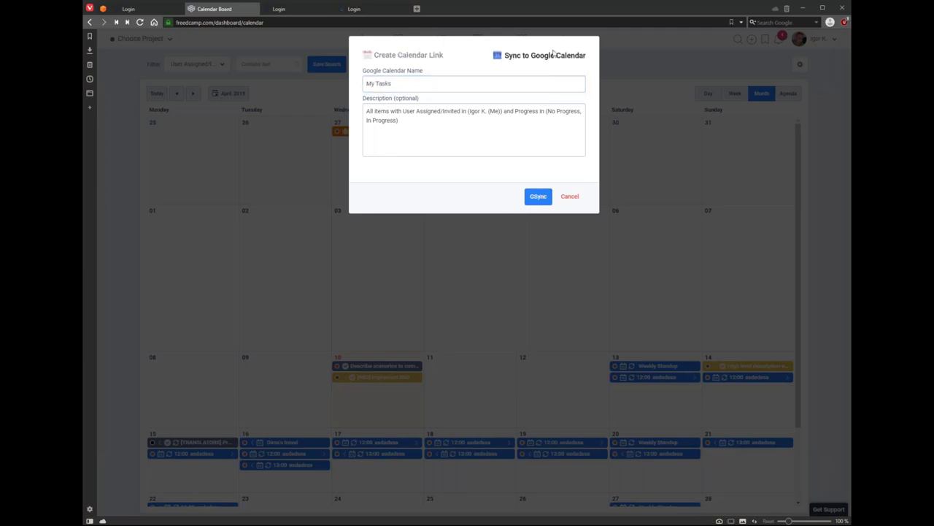
click(571, 196)
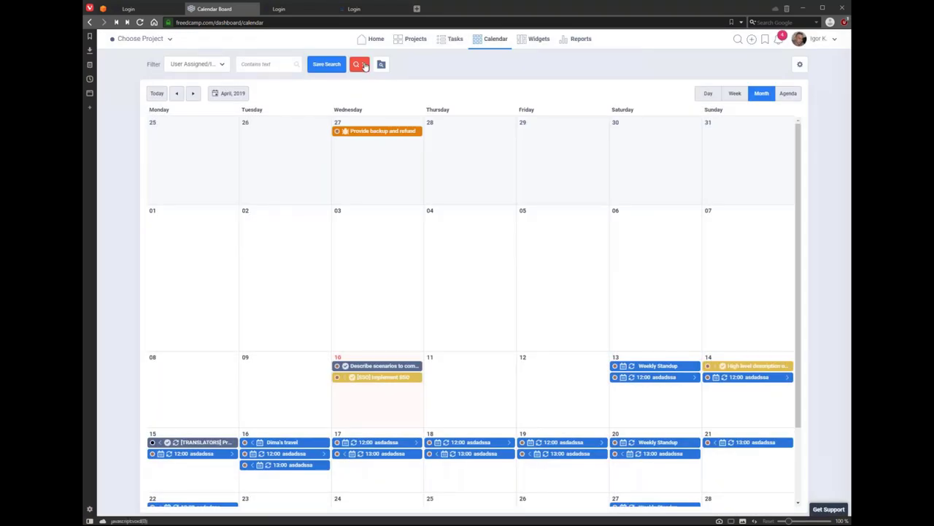
Step: Review the calendar's available filter criteria and the ones used by the My Tasks search
click(219, 64)
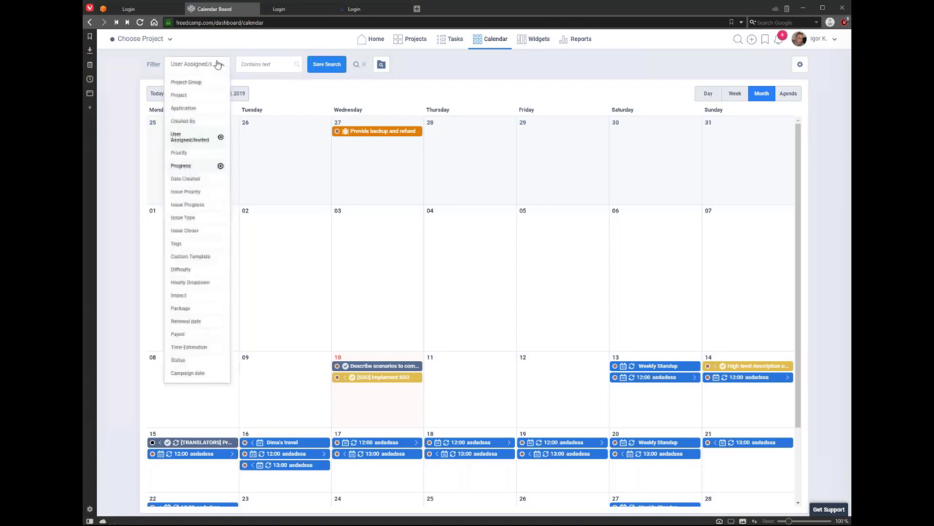
mouse_move(198, 167)
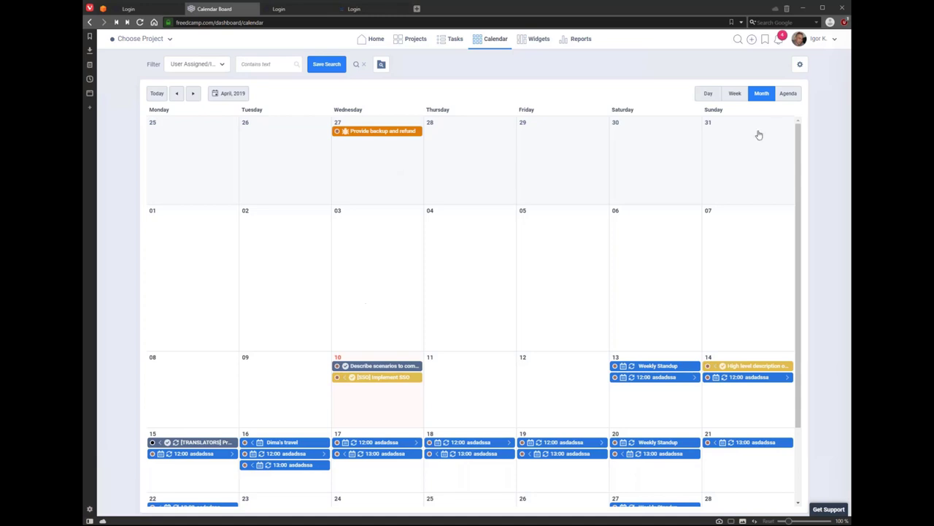
Step: Open the Widgets board, compare it with the Home page, and return to the Widgets board
click(542, 41)
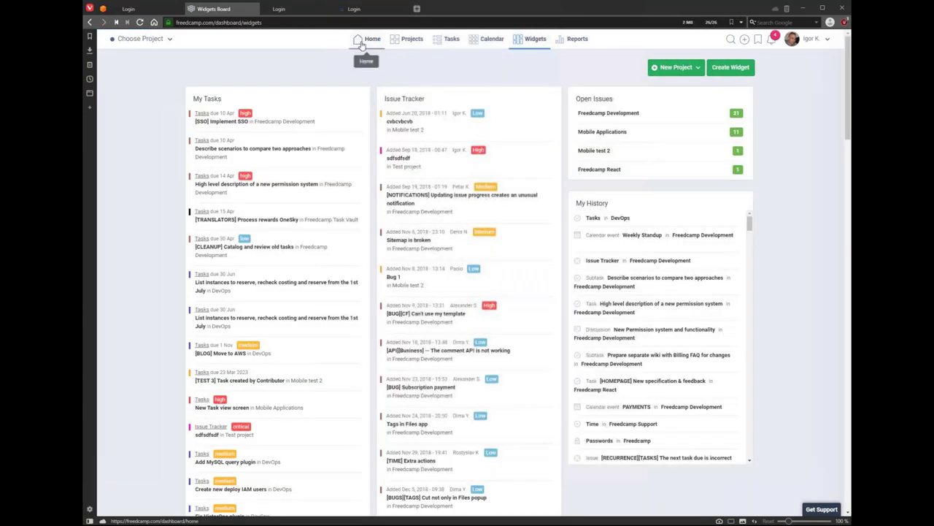
click(363, 40)
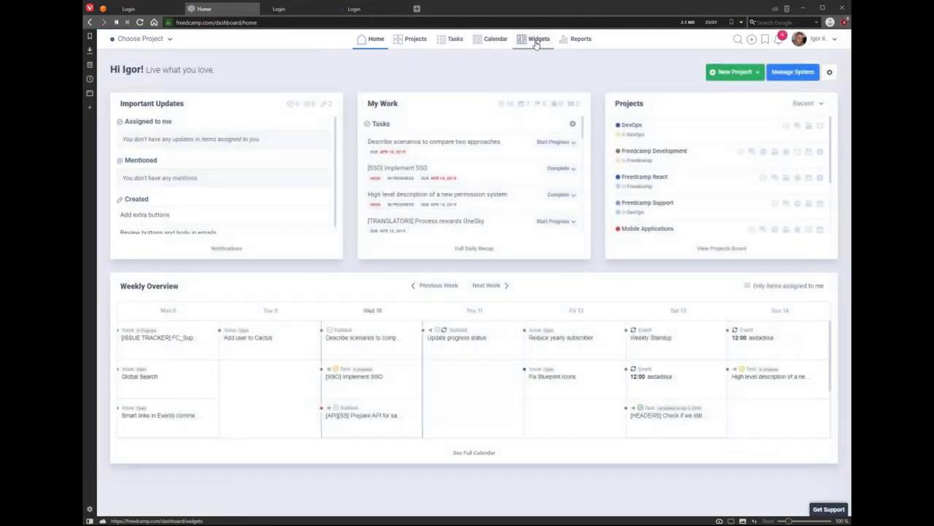
click(537, 42)
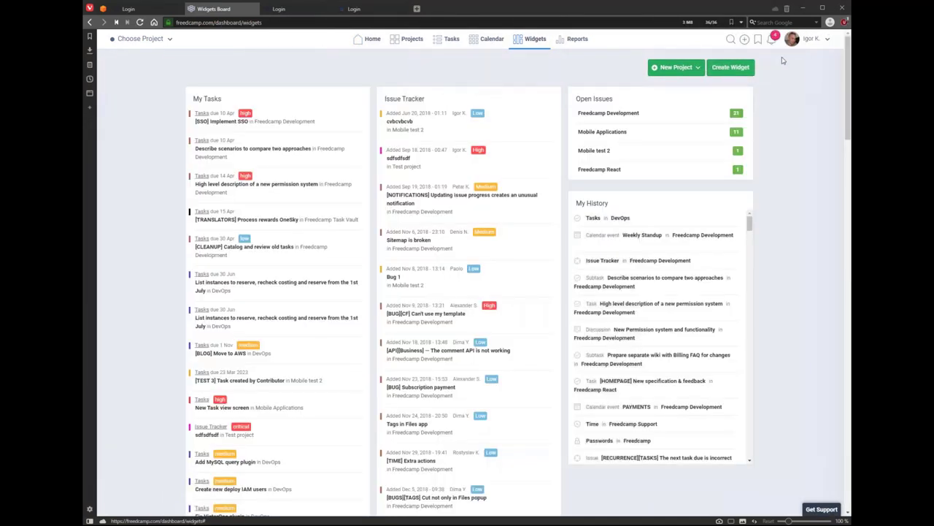
click(806, 41)
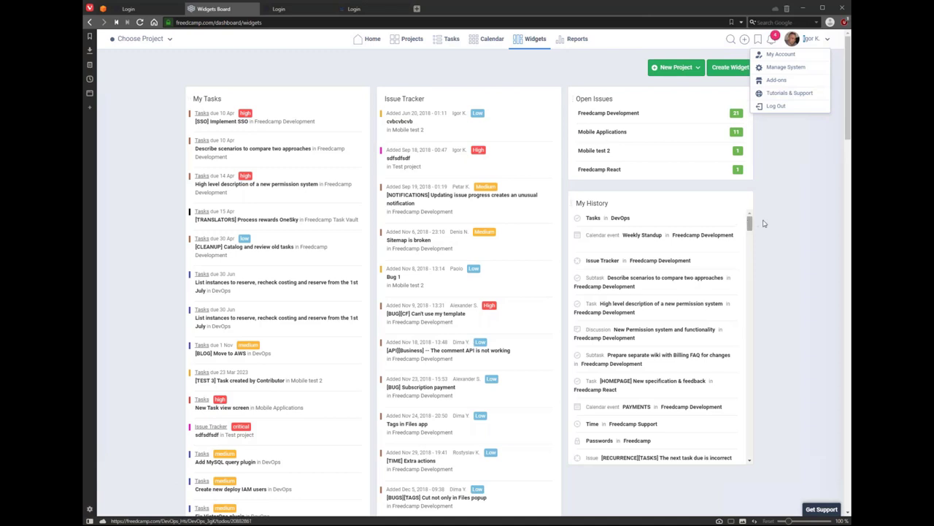
click(795, 237)
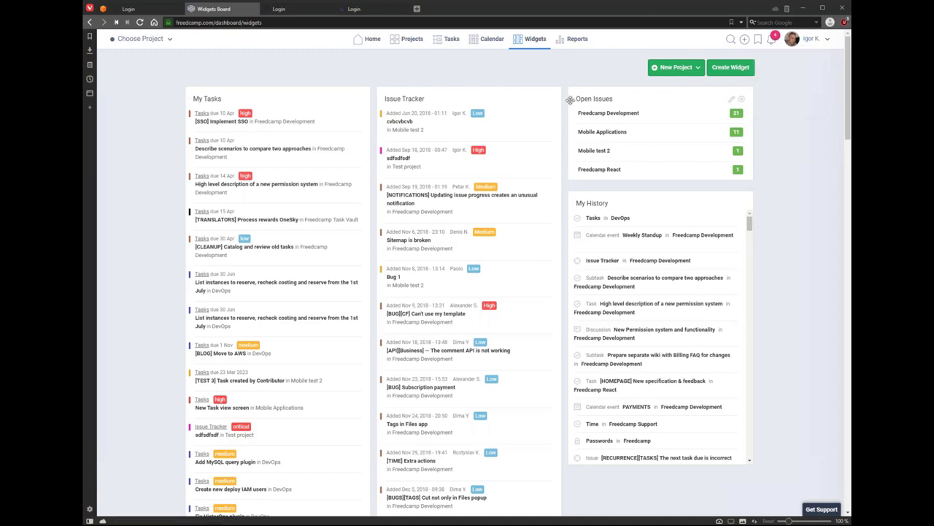
mouse_move(570, 100)
mouse_down()
mouse_move(570, 264)
mouse_move(568, 100)
mouse_up()
Step: Start creating a widget, review the available widget application types, and cancel
click(730, 67)
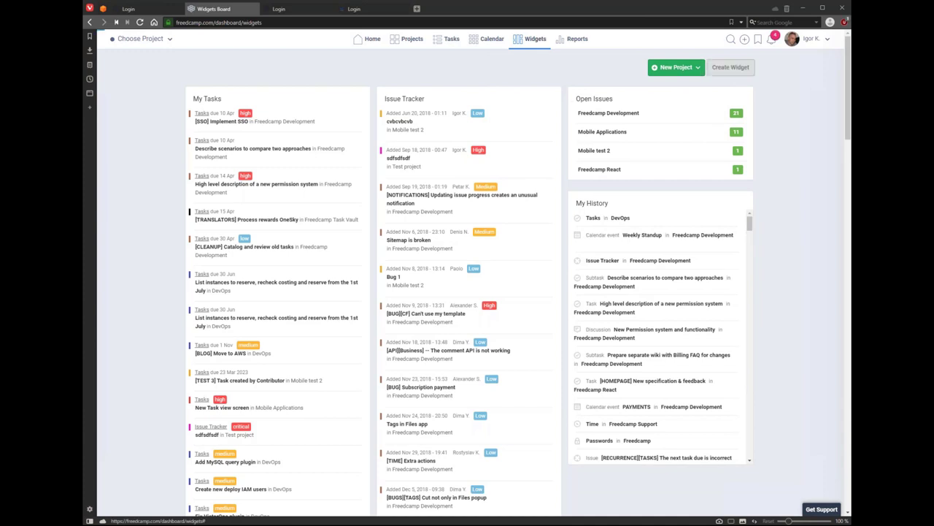
click(534, 73)
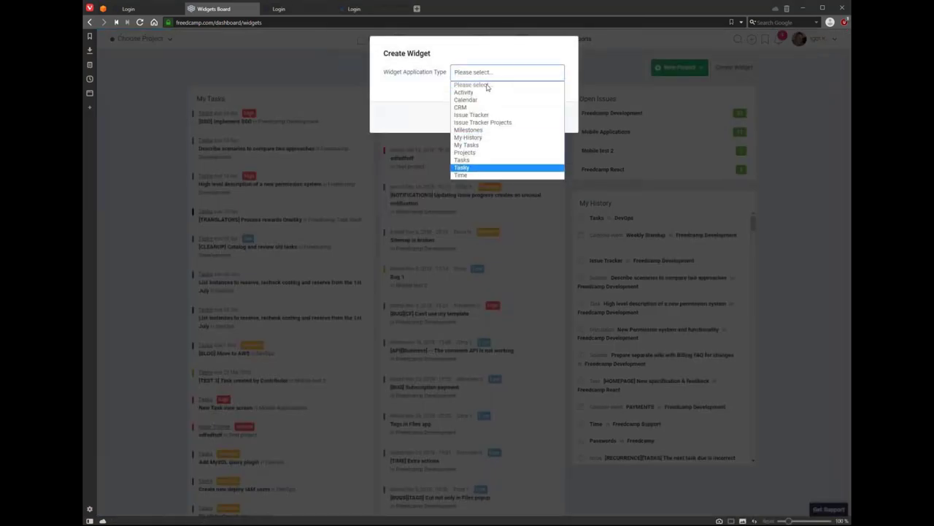
click(444, 54)
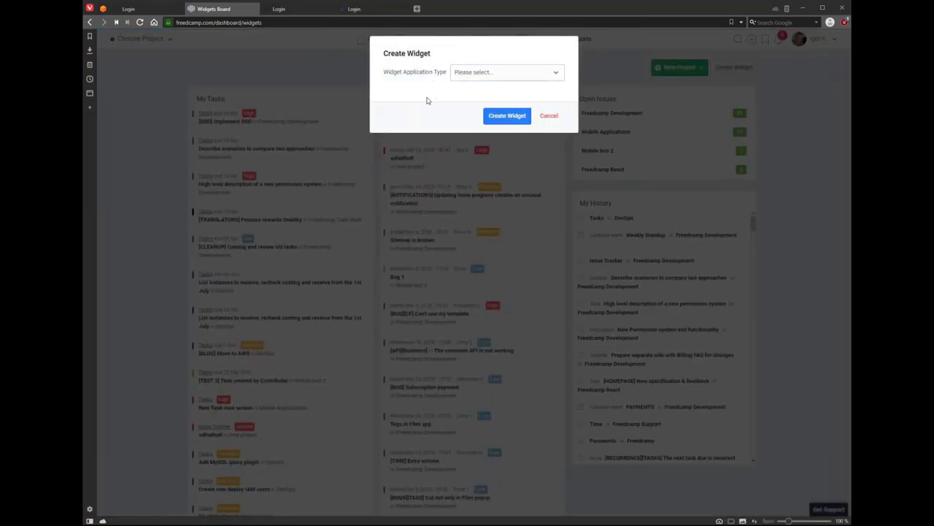
click(547, 117)
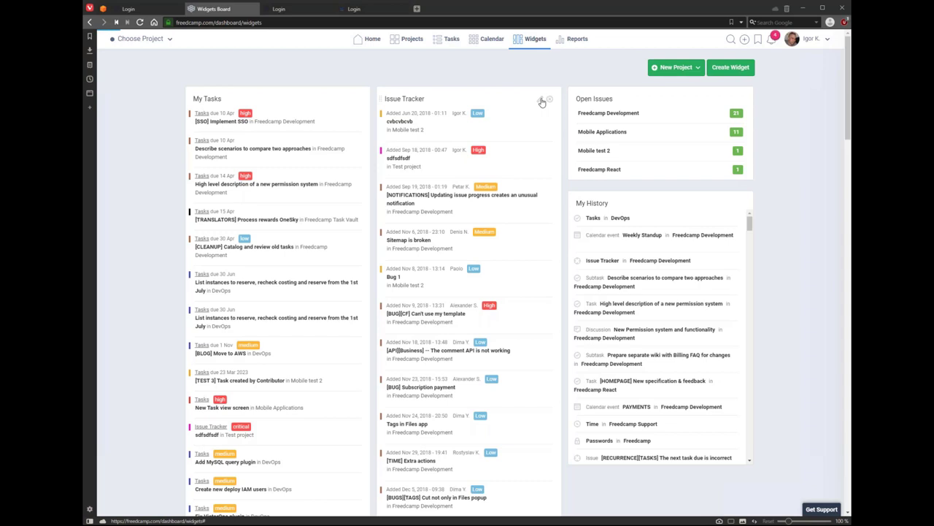
Step: Review the Issue Tracker widget's settings and title, save them as they are, then reopen the settings and cancel
click(541, 102)
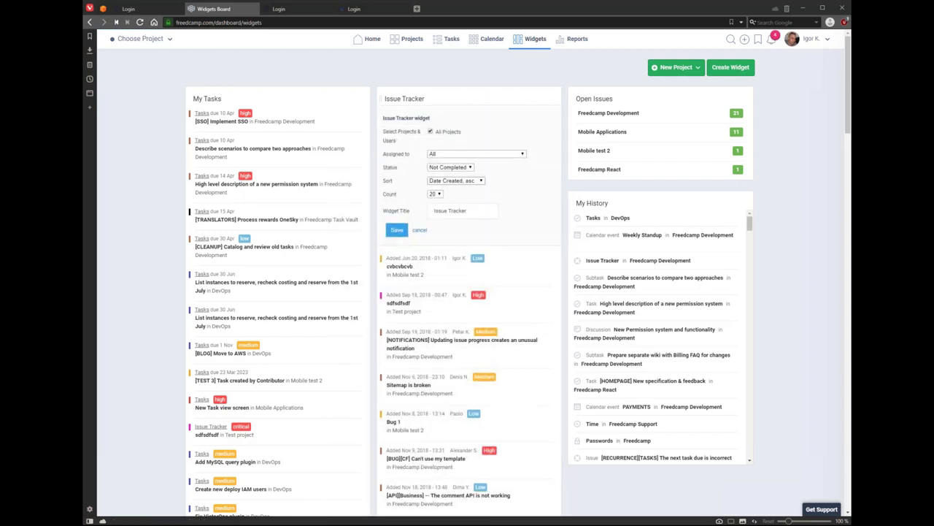
click(470, 210)
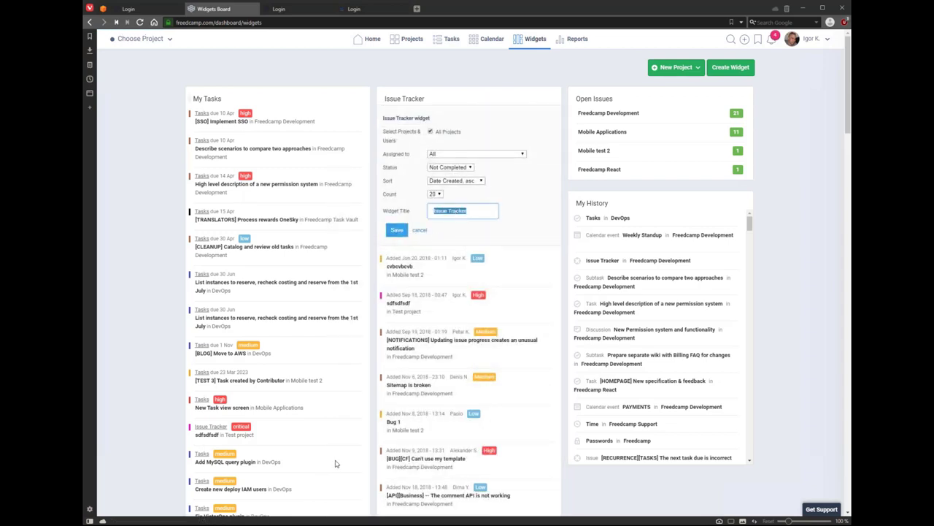
click(396, 229)
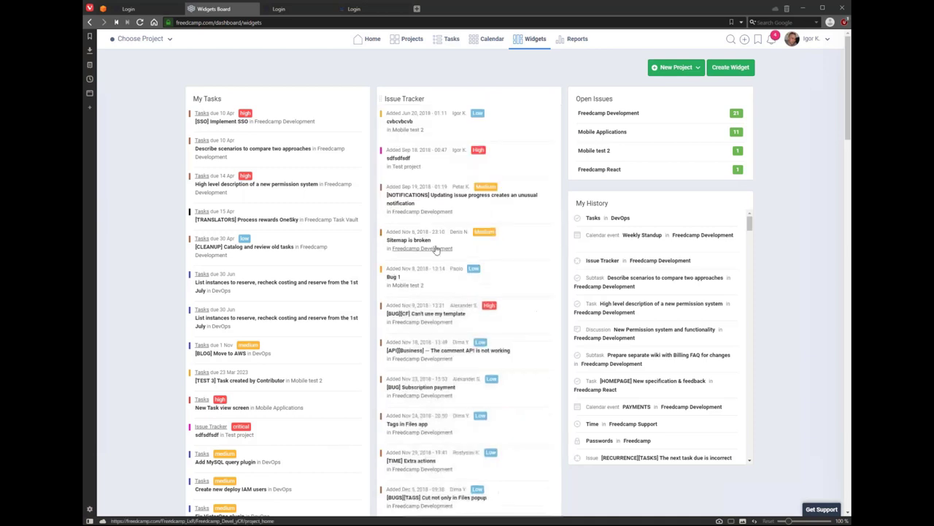
drag(385, 99, 419, 99)
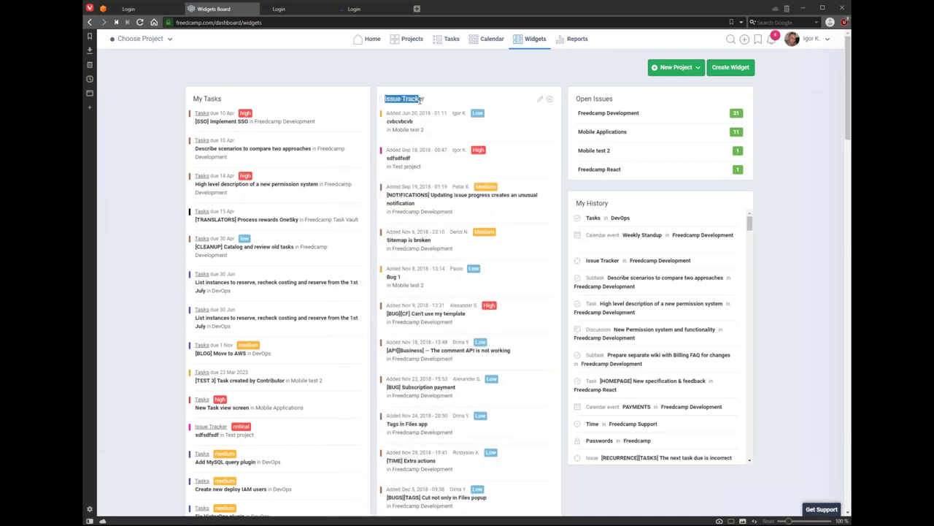
click(544, 100)
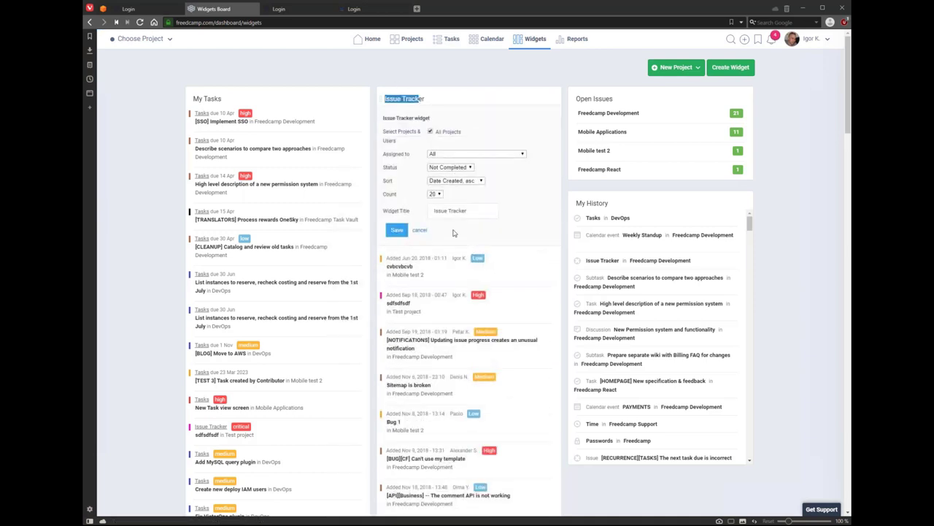
click(432, 211)
click(421, 230)
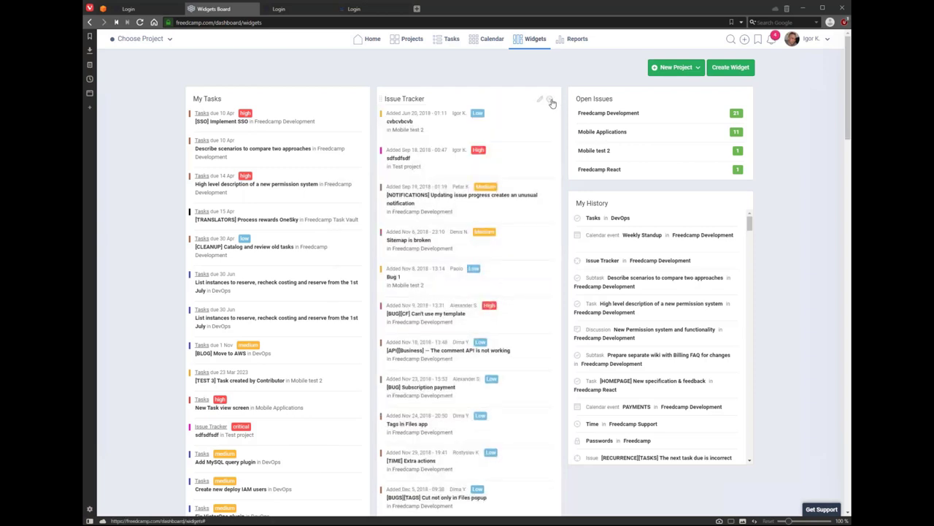
Step: Move the Issue Tracker widget out of the middle column and open the My Time widget's settings to examine its title
mouse_move(381, 97)
mouse_down()
mouse_move(330, 110)
mouse_move(189, 102)
mouse_move(365, 102)
mouse_up()
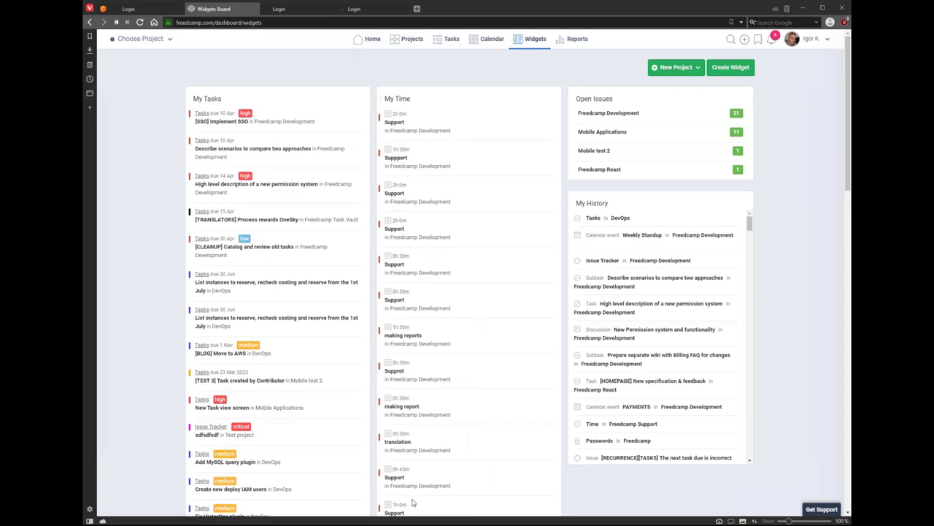
click(540, 102)
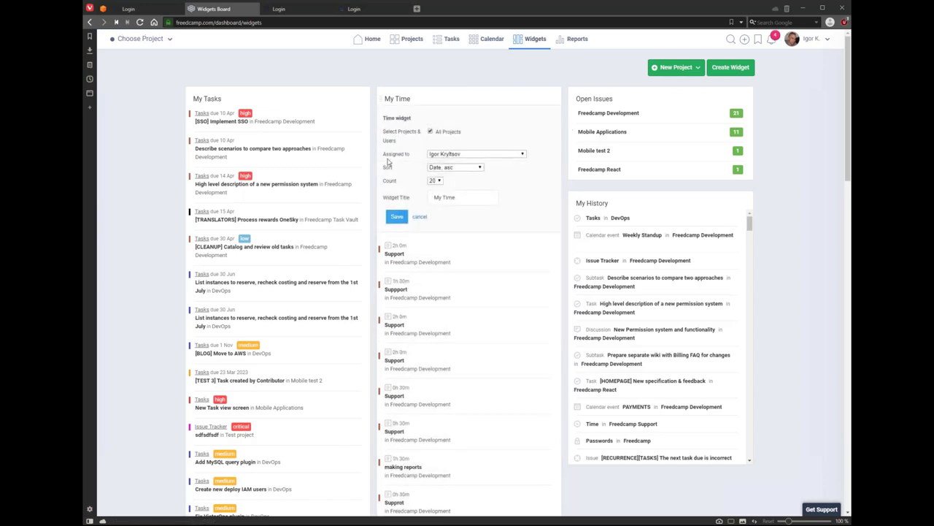
click(460, 197)
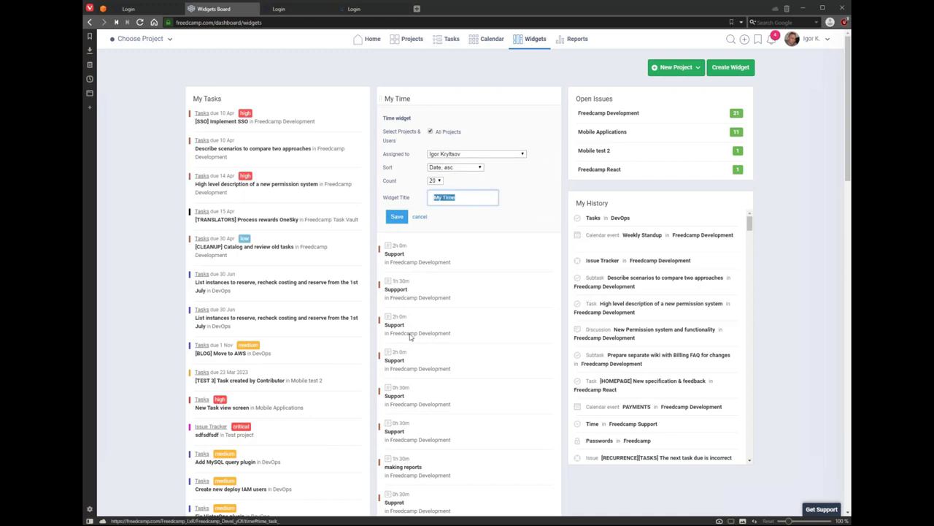
Step: Set the My Time widget to show entries assigned to All users, sorted by Date, desc
click(459, 155)
scroll(460, 225, up, 5)
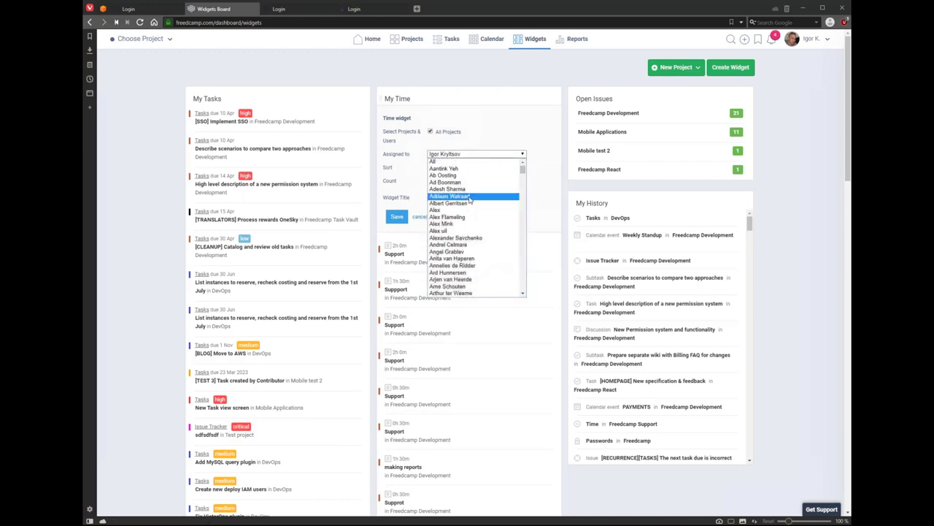
click(449, 160)
click(460, 197)
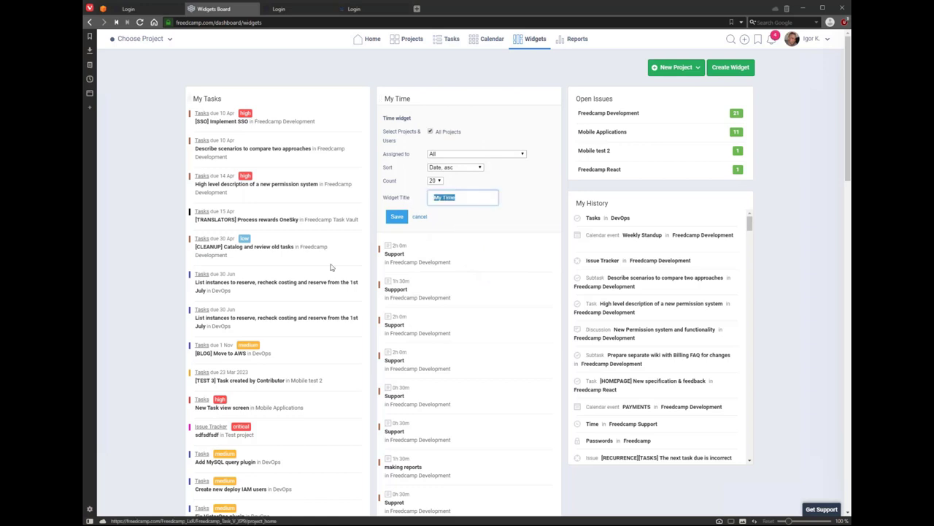
click(452, 169)
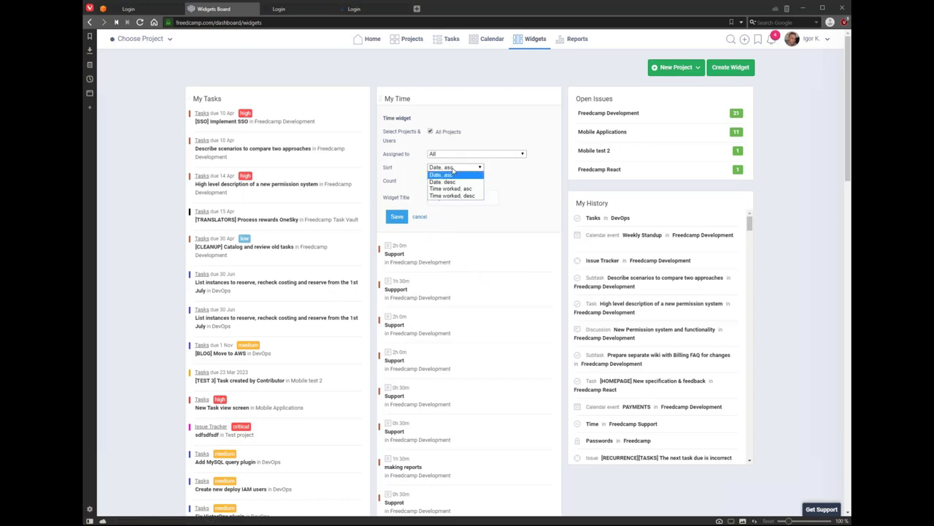
click(454, 186)
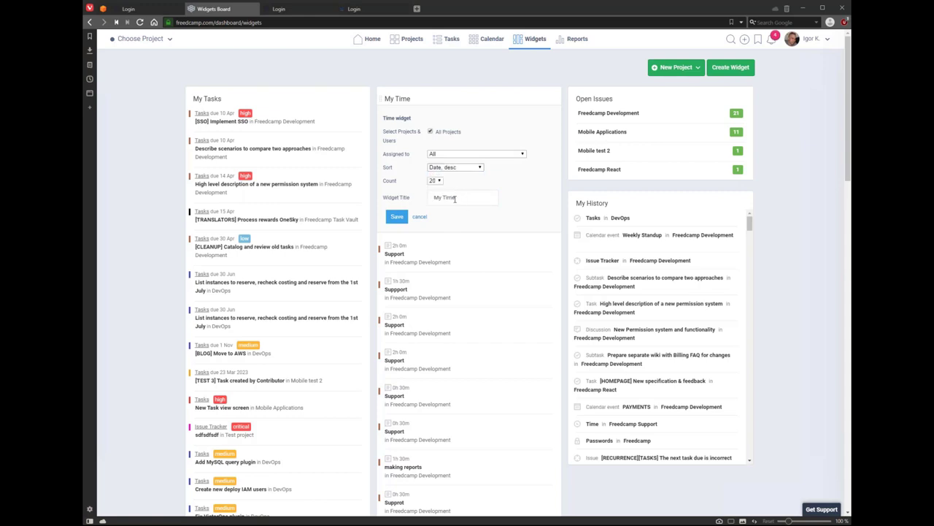
Step: Retitle the time widget "Last 20 entries team" and save its settings
click(467, 199)
text(Last 20 entries team)
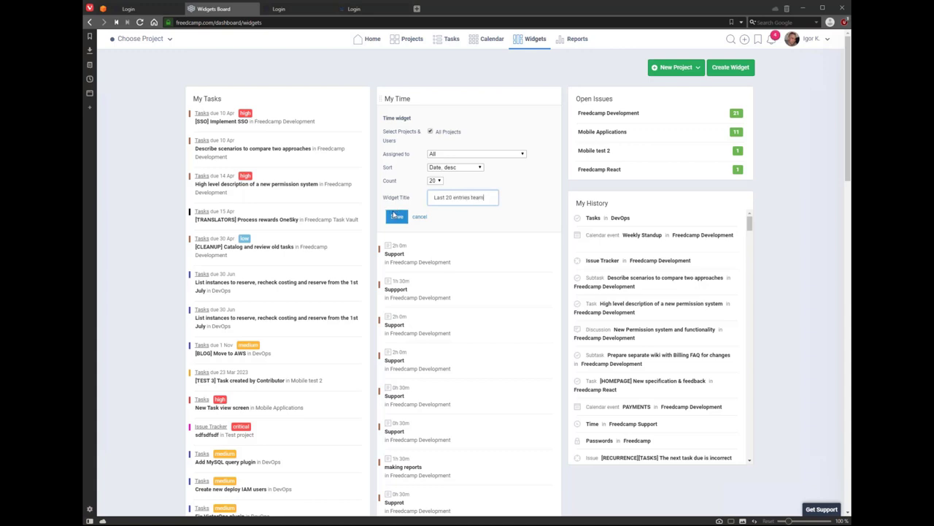
click(396, 222)
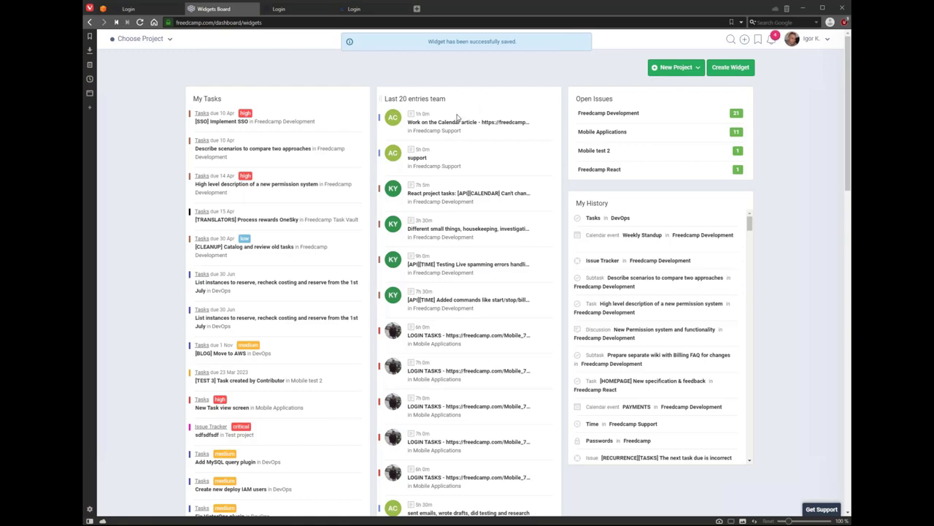
Step: Review the team's time entries listed in the Last 20 entries team widget
scroll(457, 117, down, 3)
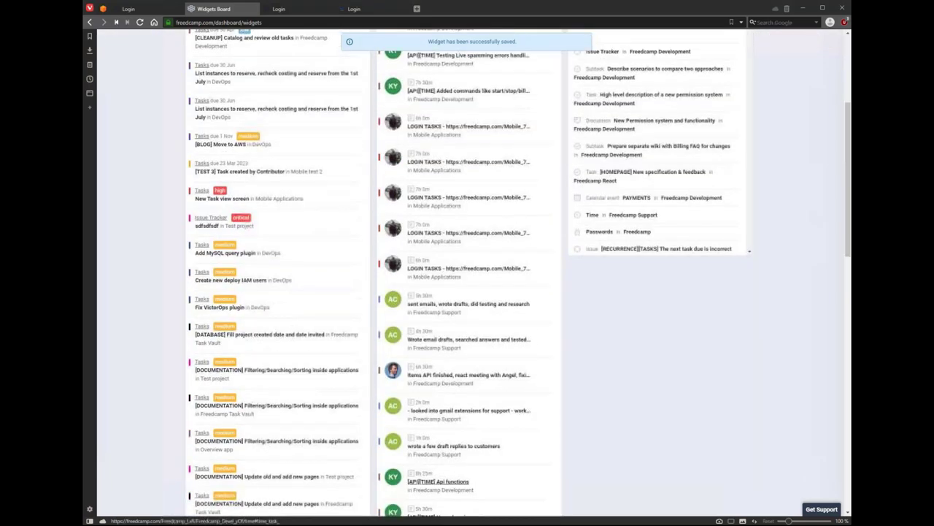
scroll(457, 117, up, 3)
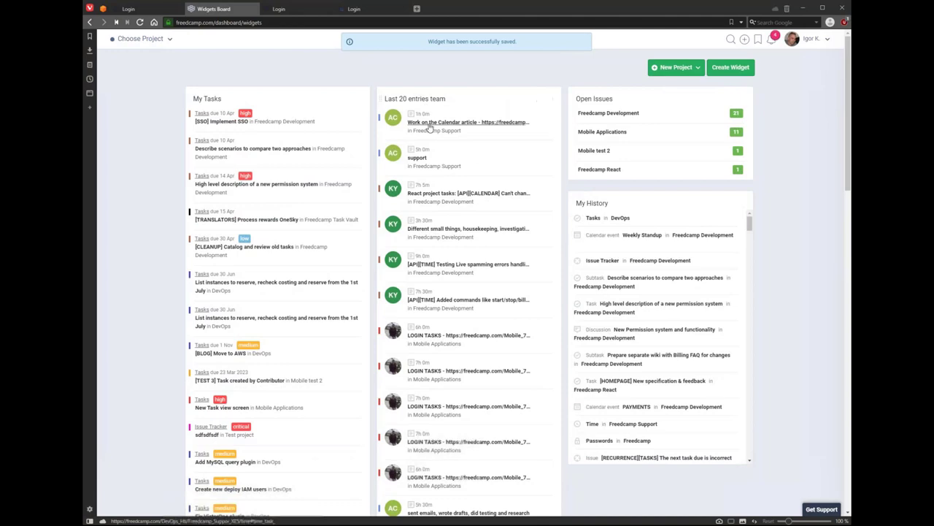
scroll(426, 406, down, 4)
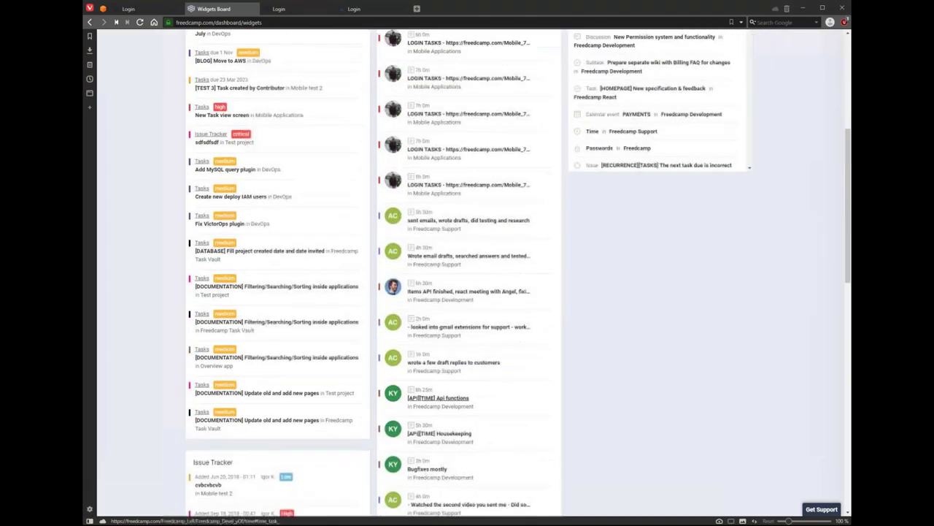
scroll(426, 406, up, 1)
scroll(512, 319, up, 2)
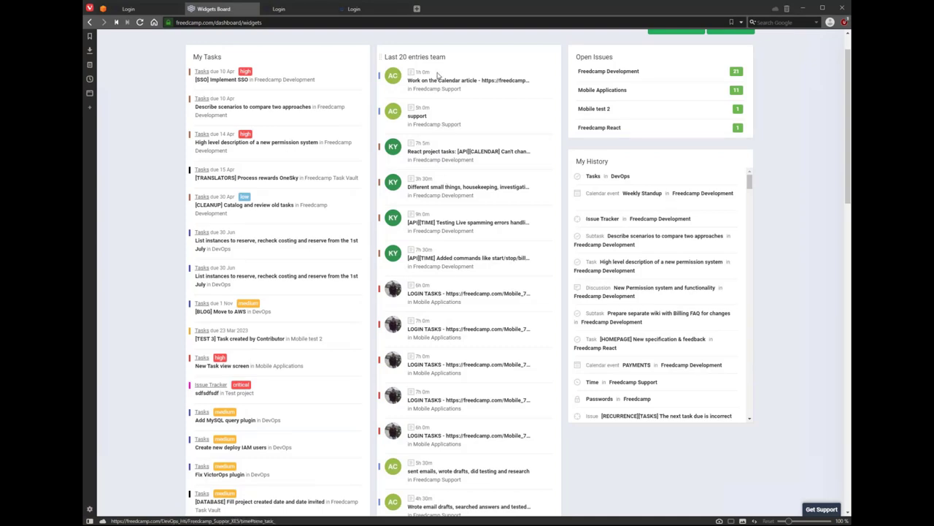
scroll(451, 453, down, 4)
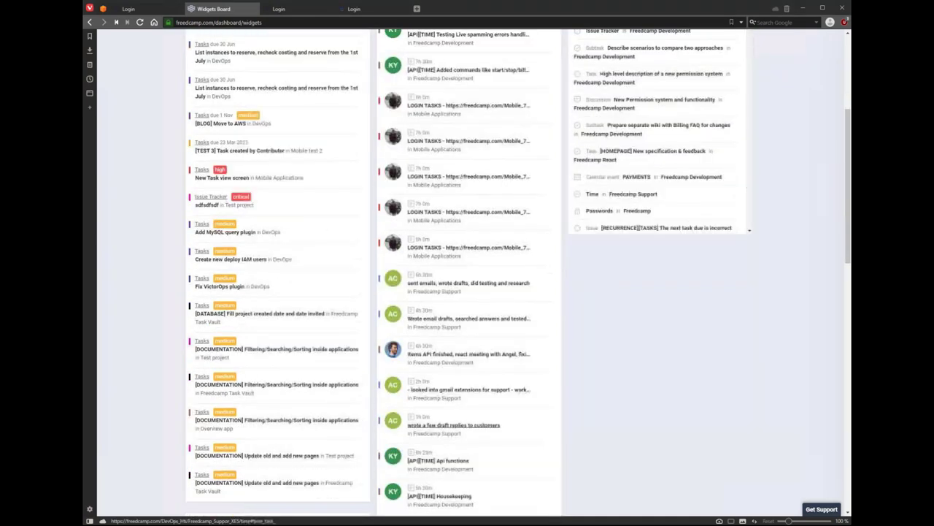
scroll(446, 447, up, 5)
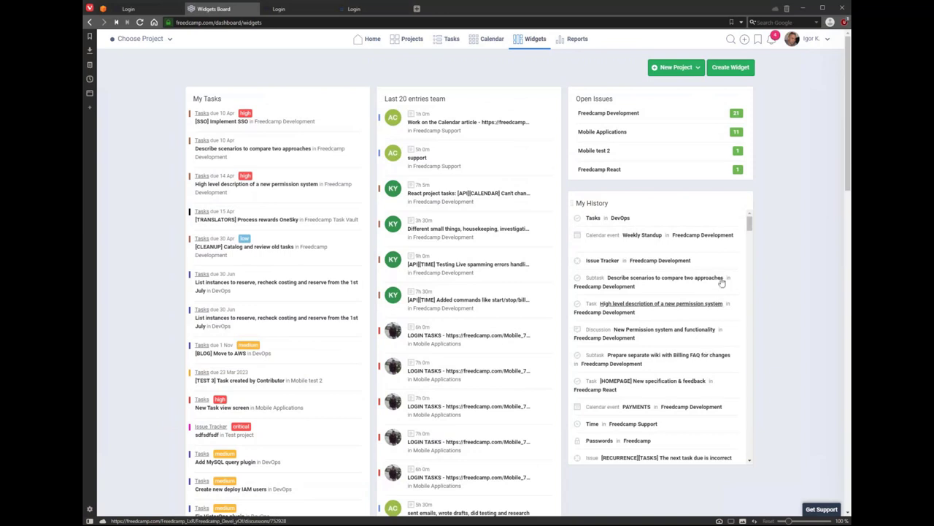
Step: Rearrange the widgets with Open Issues above My Tasks, My History in the middle column and Last 20 entries team in the third
drag(575, 98, 162, 104)
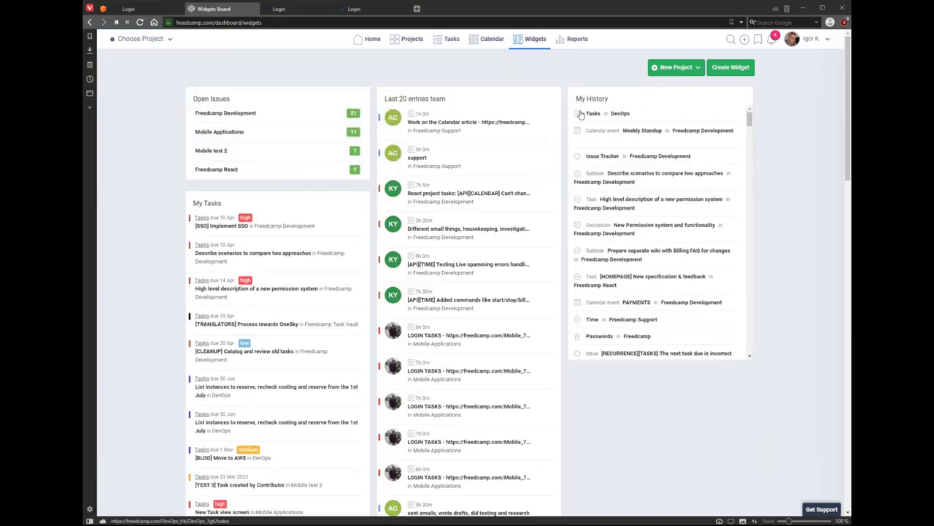
drag(574, 98, 558, 281)
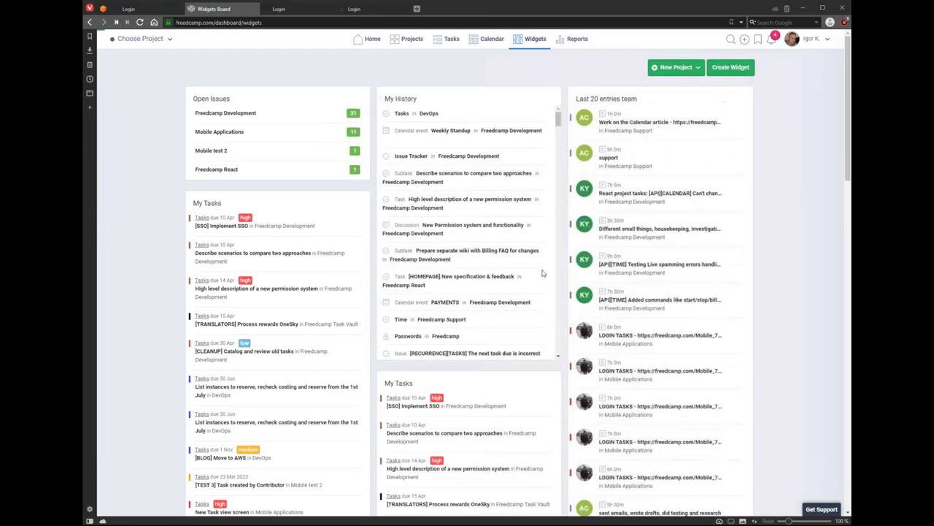
scroll(474, 356, down, 3)
scroll(474, 389, down, 8)
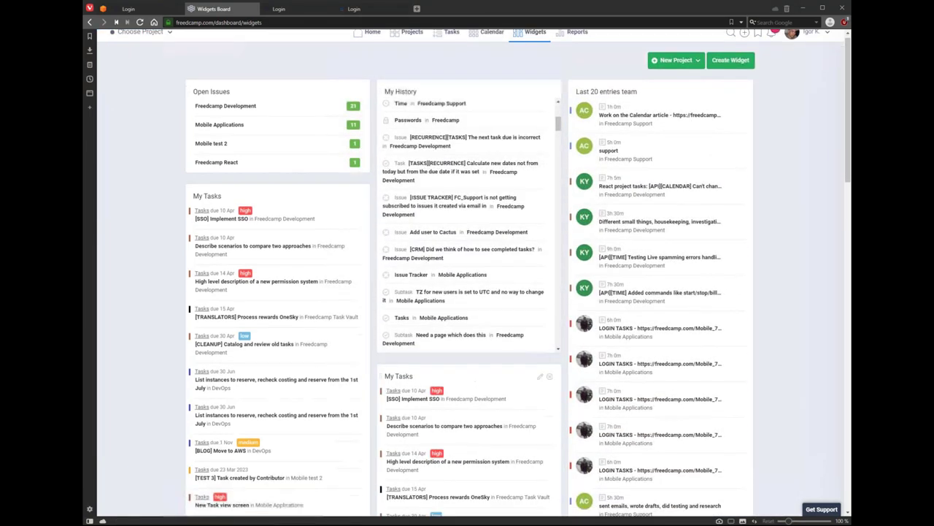
scroll(449, 389, up, 10)
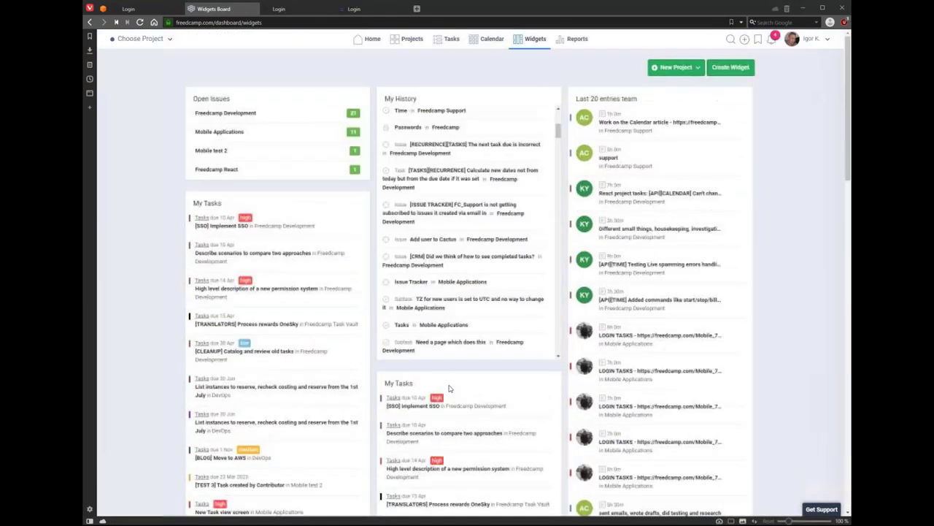
Step: Open the reports and view those for Mobile Applications, Freedcamp Discussion Board and Freedcamp Development
click(576, 40)
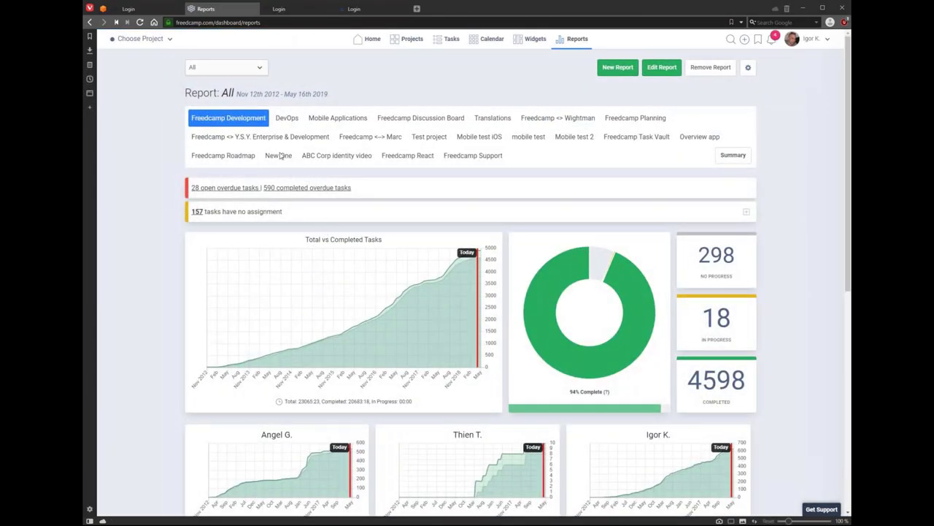
click(318, 123)
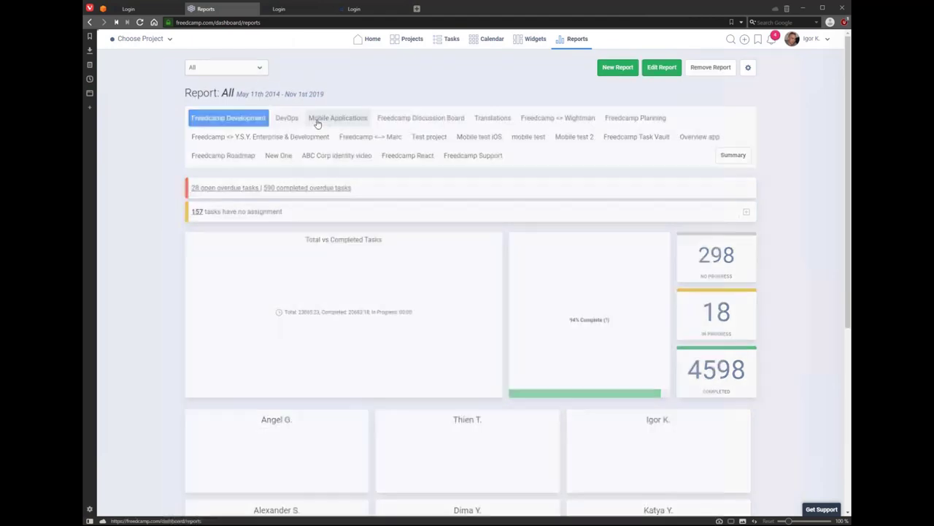
click(325, 120)
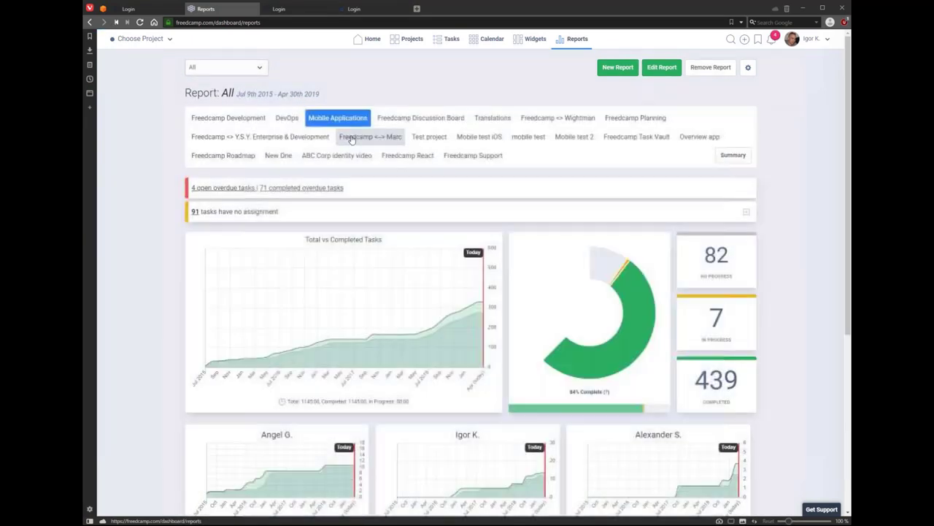
click(421, 119)
click(248, 120)
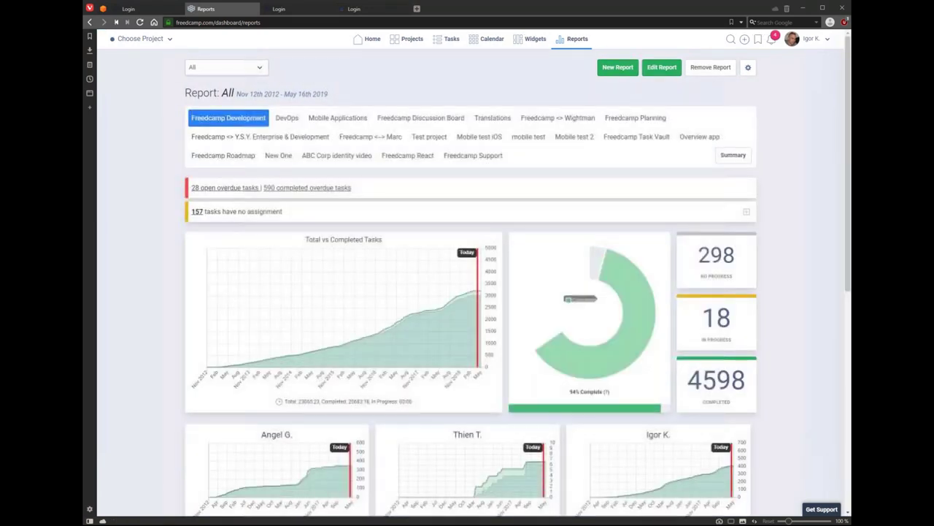
Step: Show the summary report across all projects and examine its project list and charts
click(733, 155)
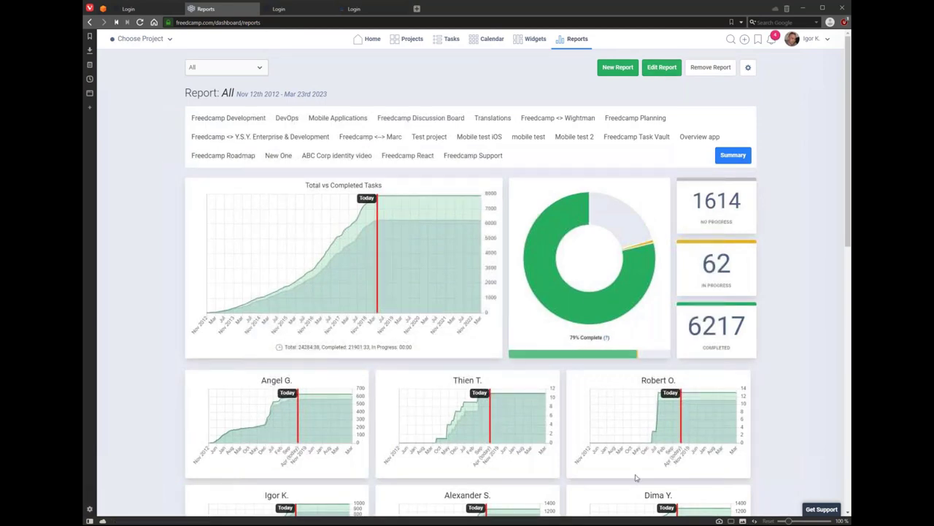
scroll(584, 424, down, 1)
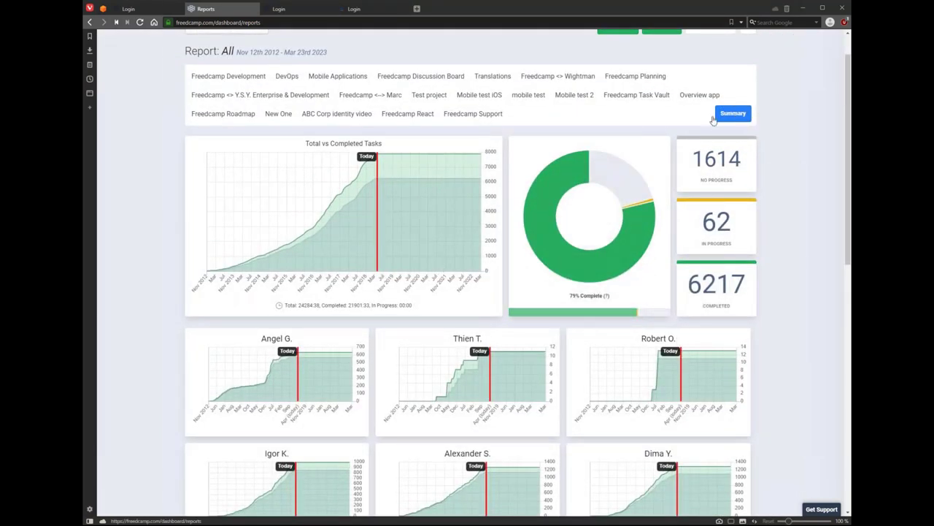
triple_click(515, 117)
drag(197, 76, 848, 148)
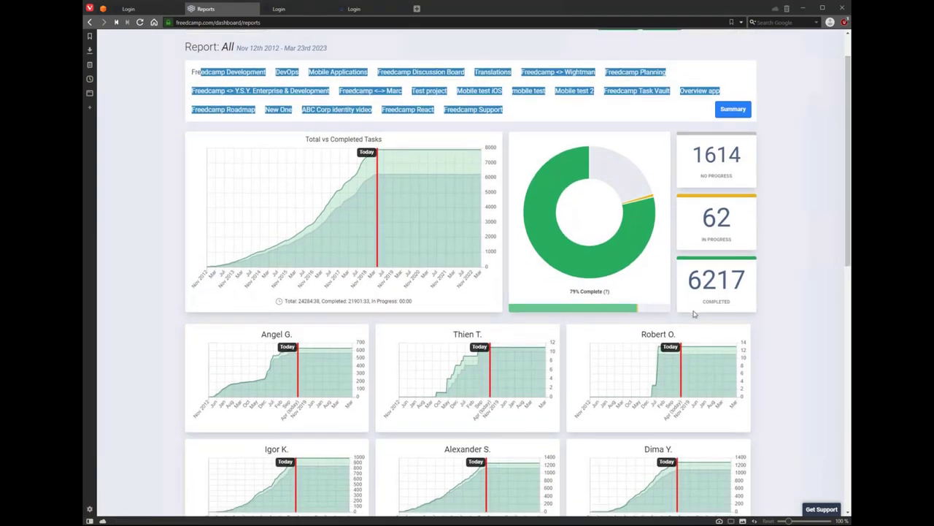
scroll(740, 327, down, 6)
scroll(694, 312, up, 8)
Step: Look at the report's export and chart data options and the saved report selector
click(748, 67)
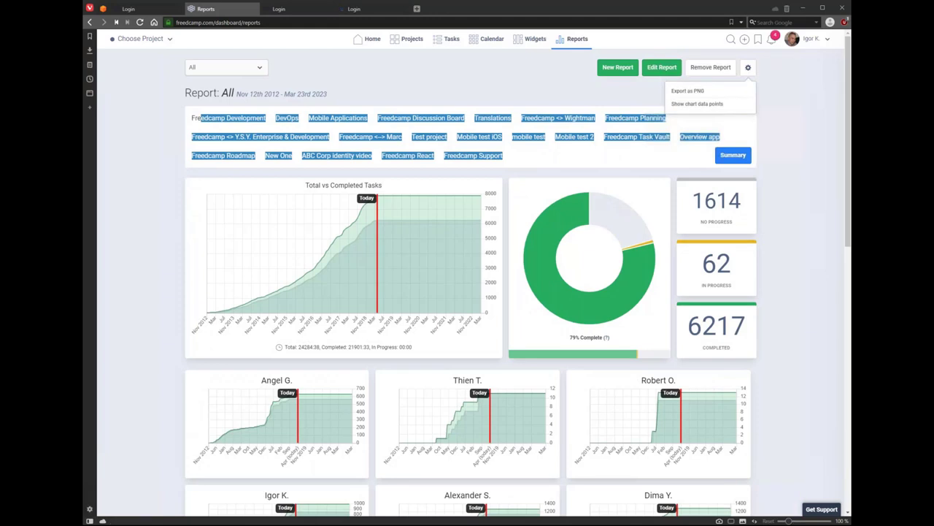
click(802, 142)
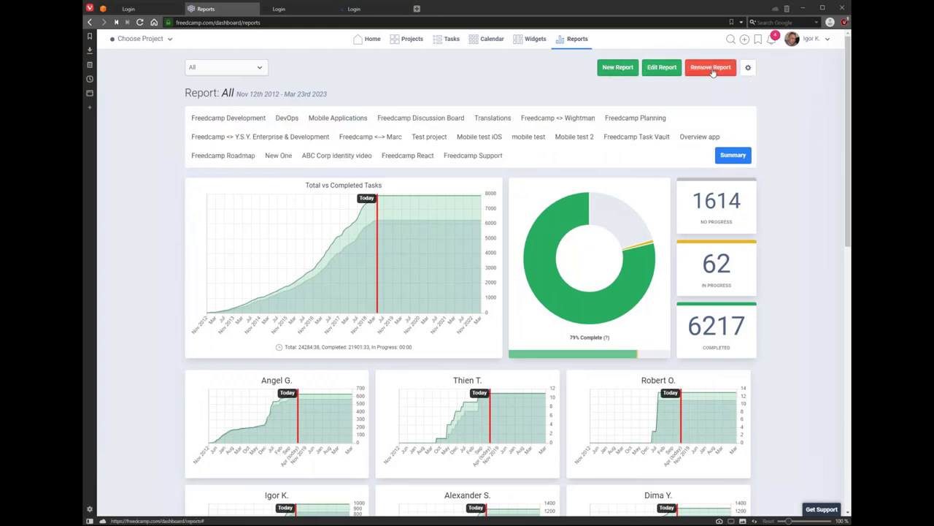
click(260, 69)
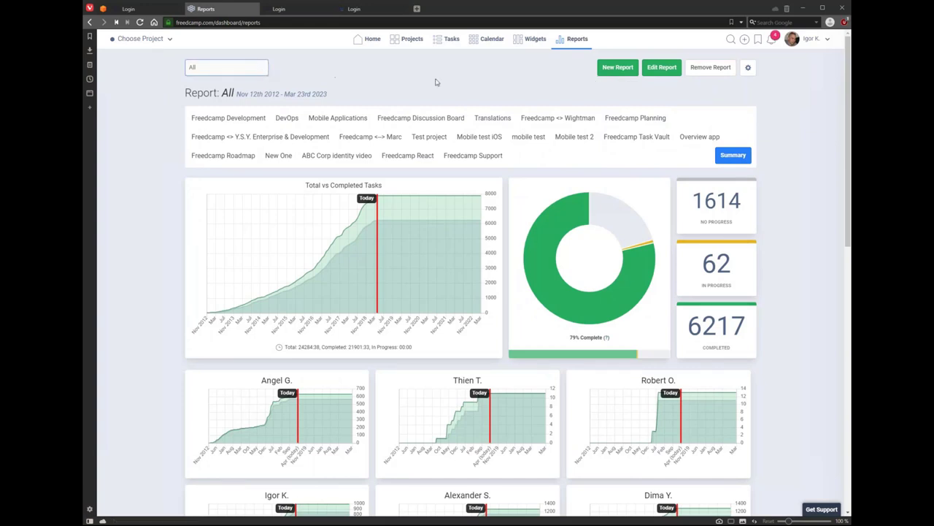
Step: Inspect the new report form with its start and end date pickers, and cancel without creating a report
click(617, 67)
click(420, 464)
click(514, 464)
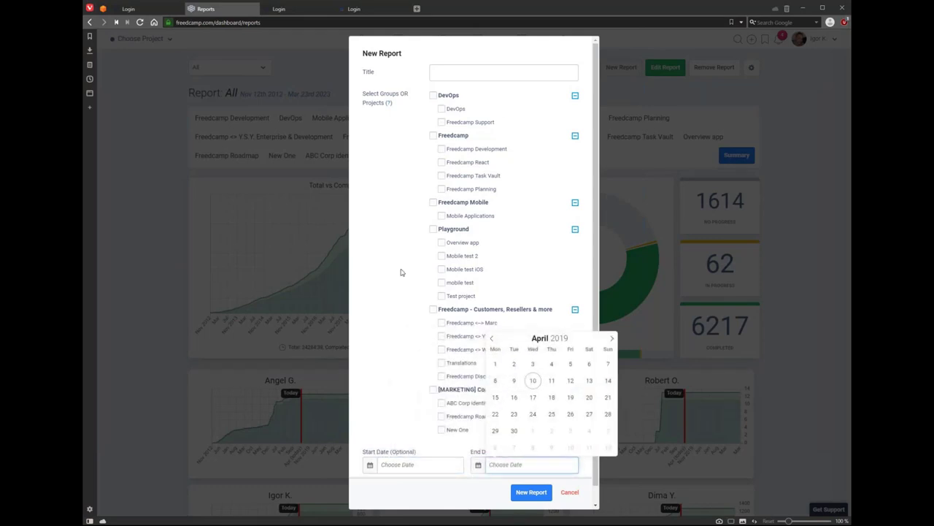
click(569, 492)
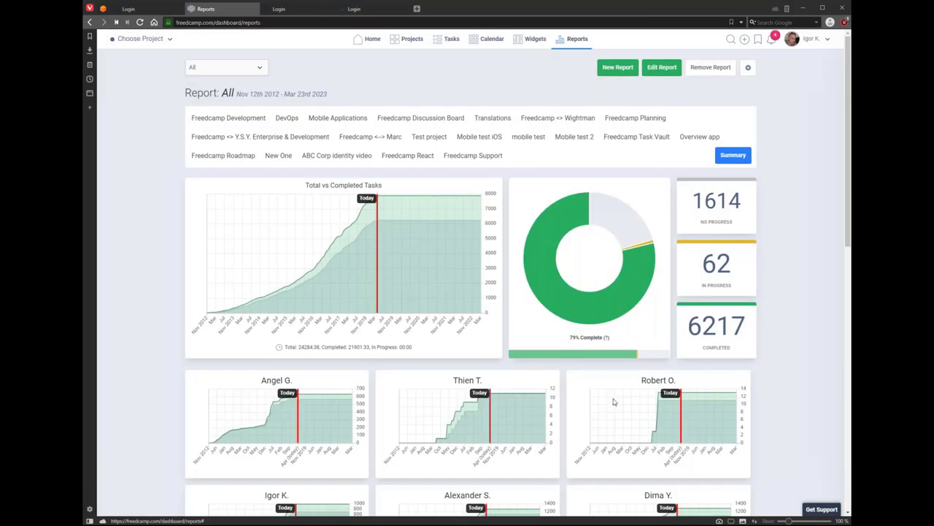
Step: Compare the completion percentage in the summary with the one in the Freedcamp Development report
drag(570, 337, 595, 338)
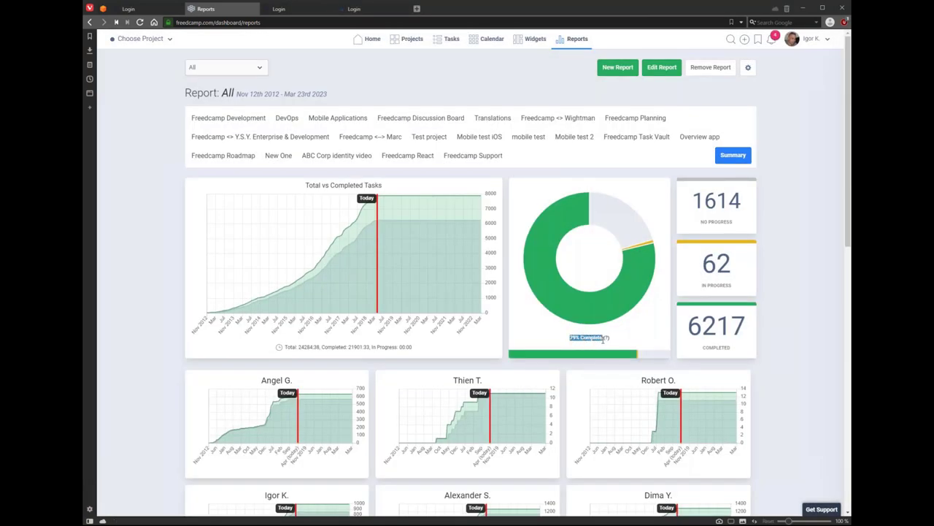
click(199, 119)
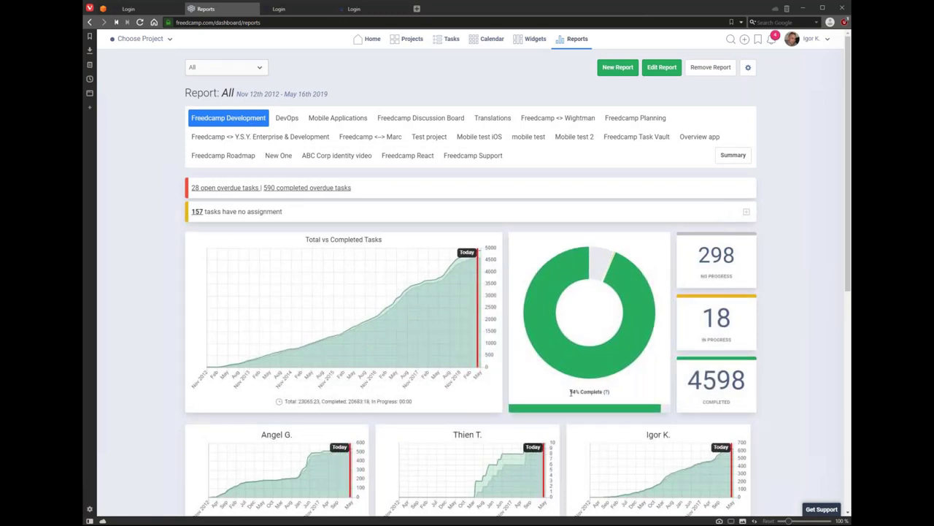
drag(571, 392, 597, 392)
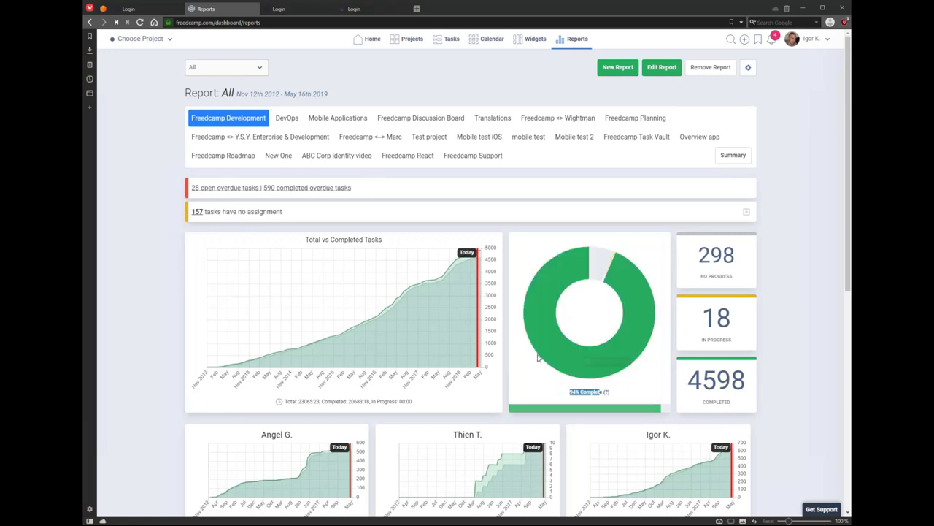
Step: Examine the Freedcamp Development report's task chart and its list of open overdue tasks, and collapse the list
scroll(588, 285, down, 1)
scroll(588, 285, down, 1)
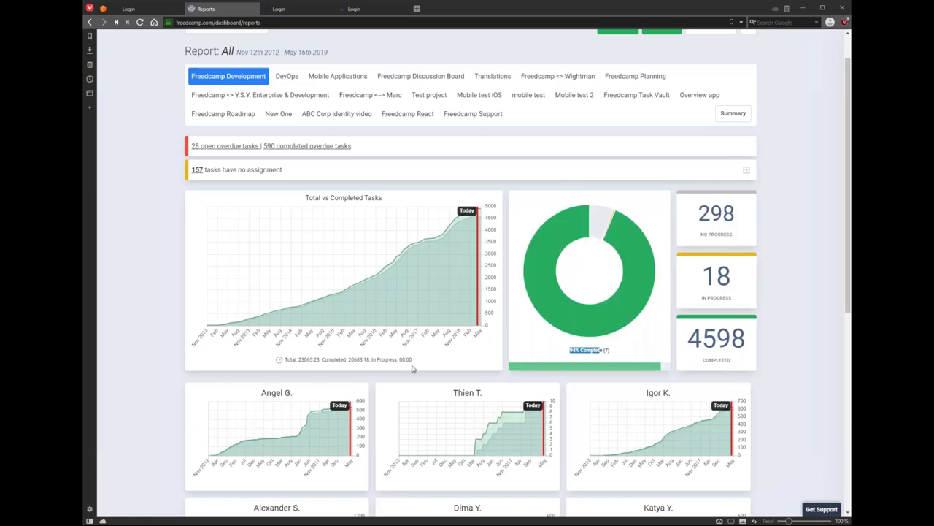
scroll(413, 369, up, 1)
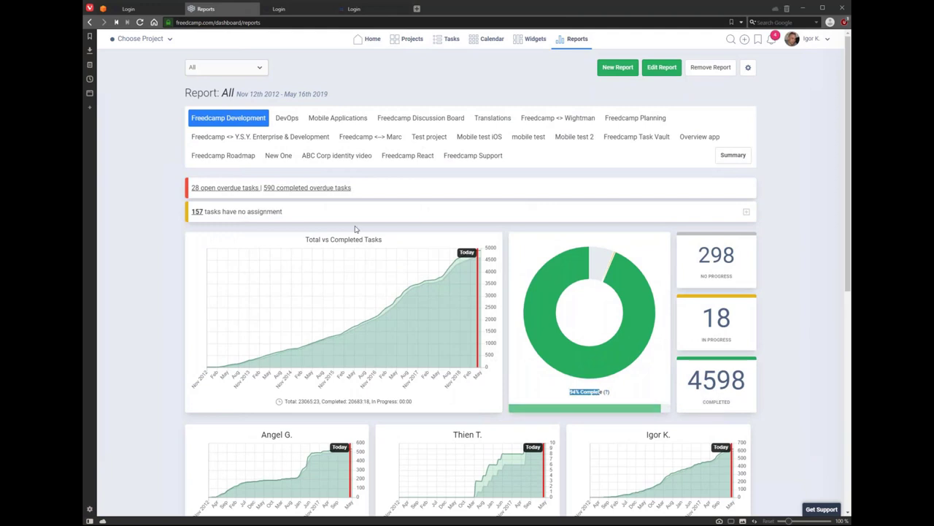
click(206, 188)
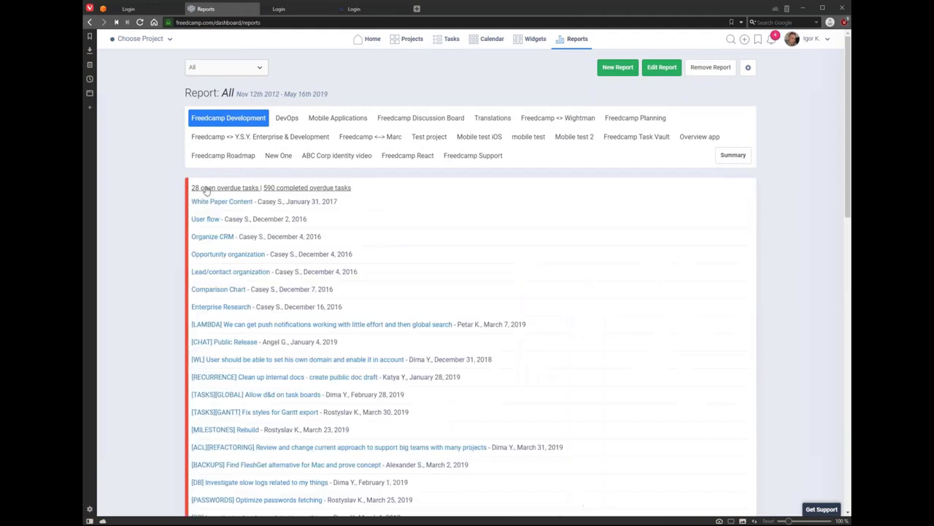
click(206, 189)
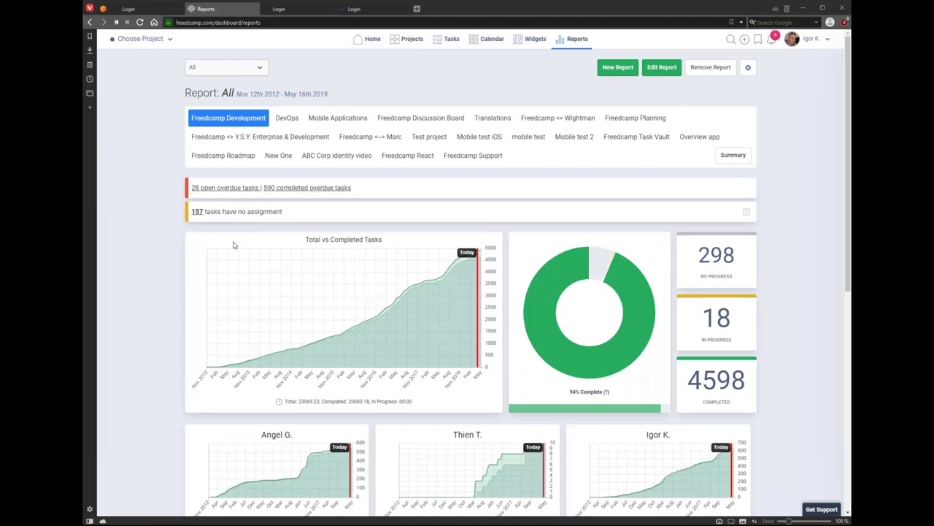
Step: Look at the tasks that have no assignment in the Freedcamp Development report and collapse their list
click(199, 216)
click(204, 217)
Step: Open the global search, limit it to the Tasks application and enter Trello as the search text
click(729, 41)
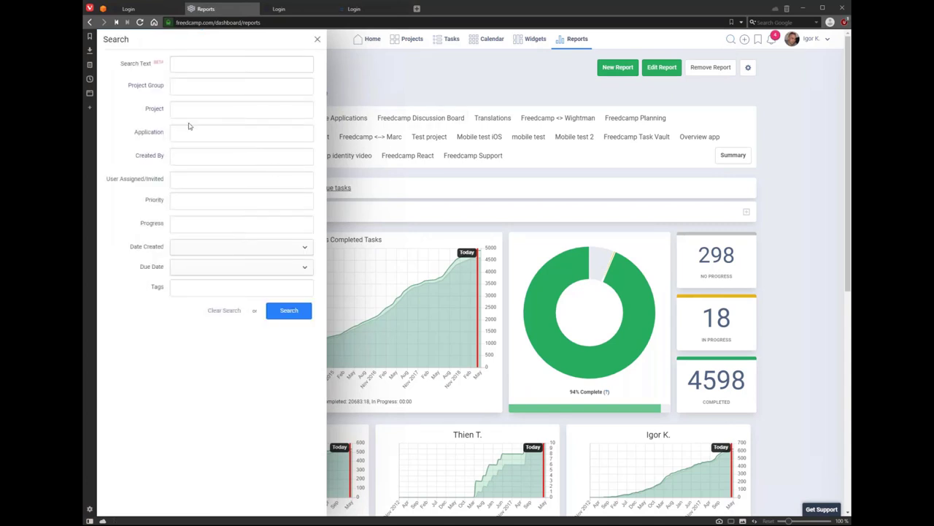
click(188, 132)
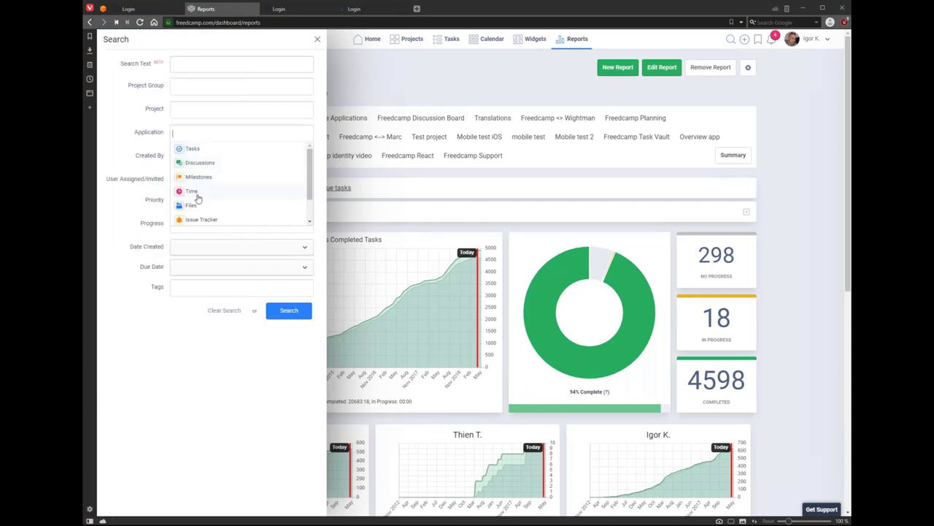
click(197, 150)
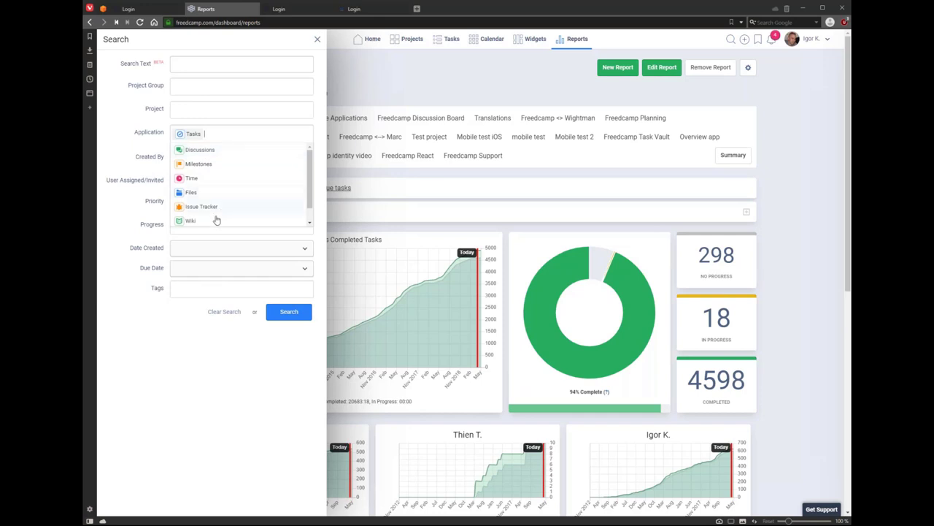
click(187, 65)
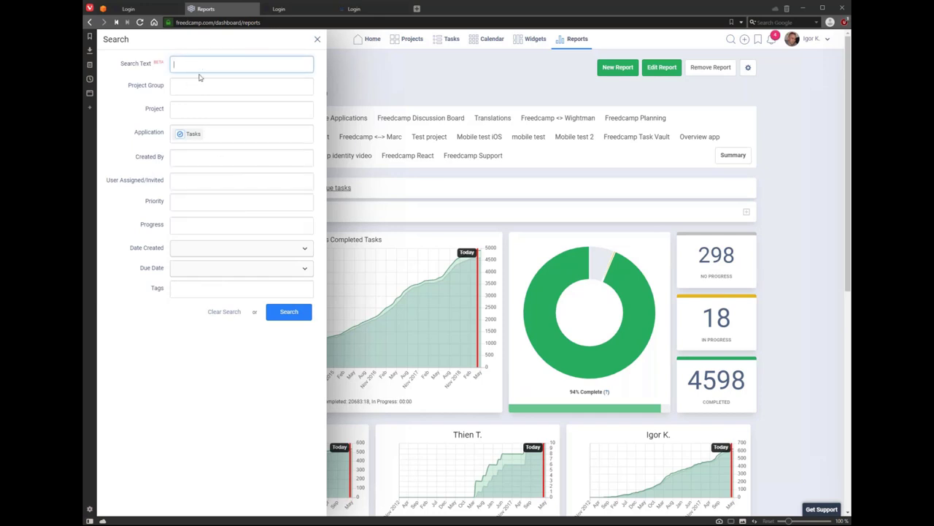
text(a)
key(BackSpace)
text(T)
key(BackSpace)
text(T)
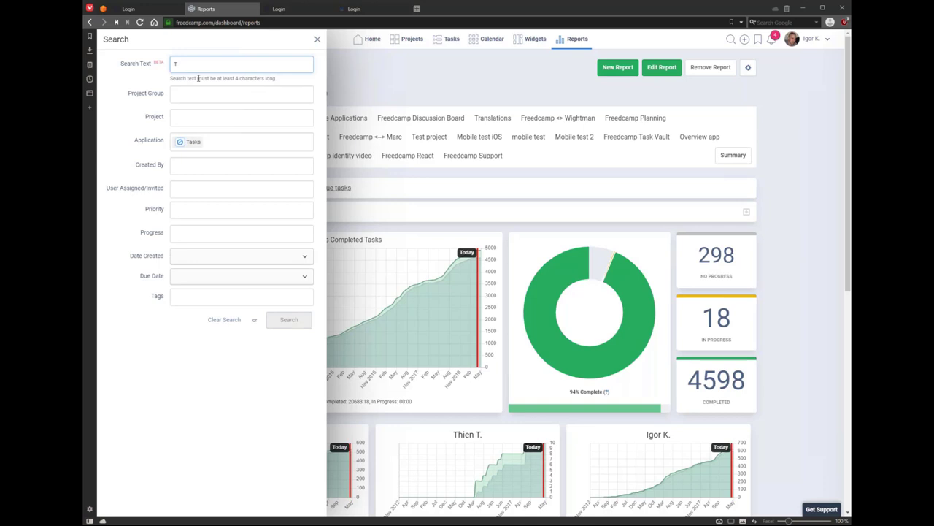
text(eello)
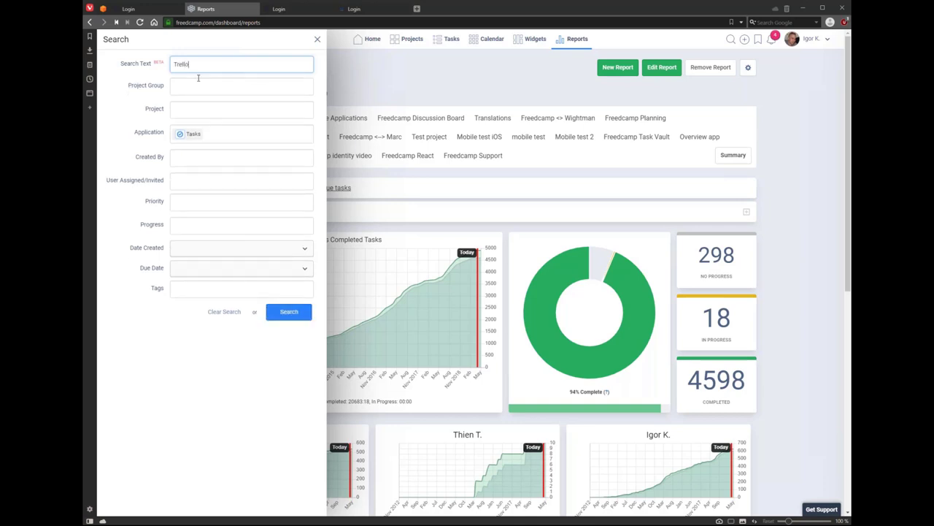
Step: Restrict the search to items created by the signed-in user, with the creation date set to Last 3 Months
click(212, 162)
text(igor)
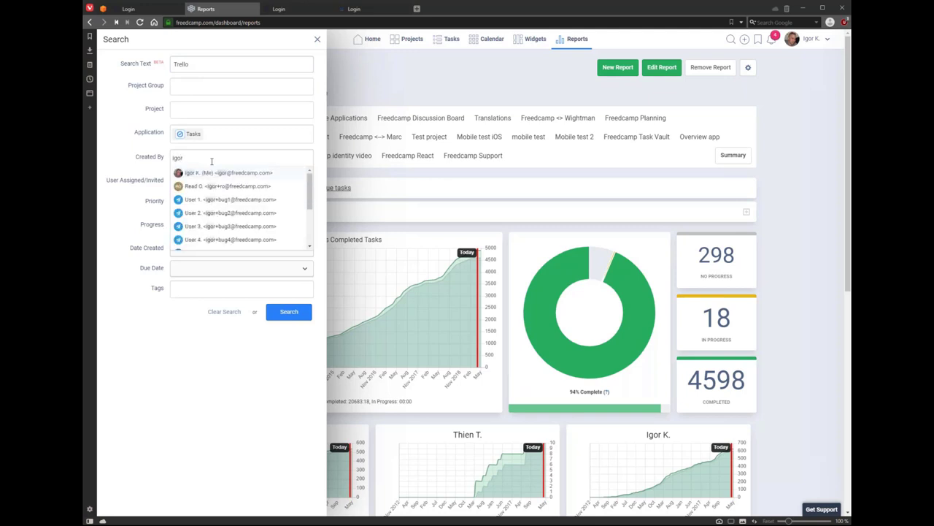
click(216, 175)
click(132, 235)
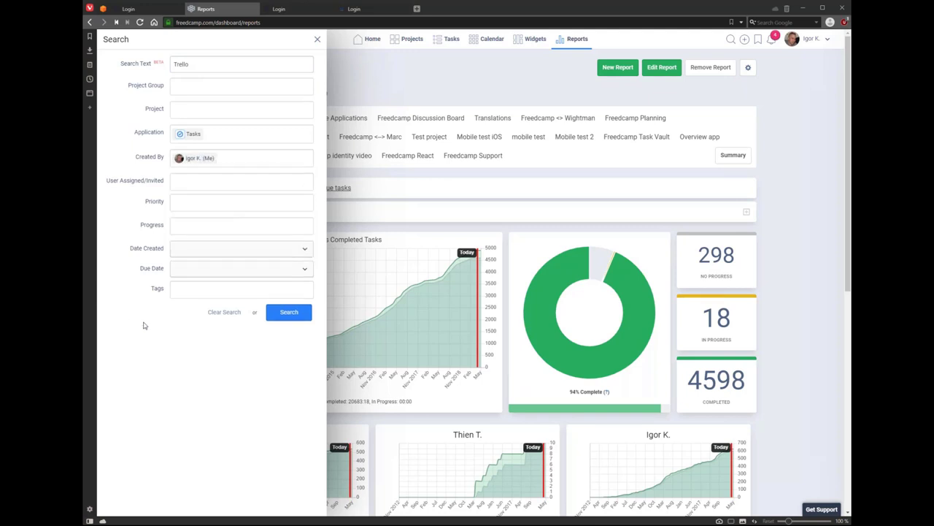
click(195, 249)
click(199, 285)
Step: Switch the search's application filter from Tasks to Discussions and run the search for Trello
click(149, 64)
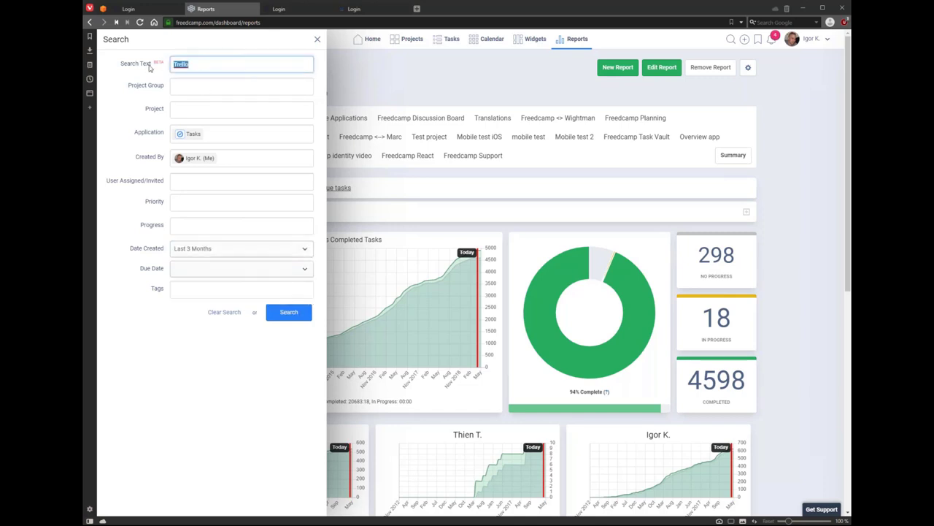
click(204, 133)
click(218, 162)
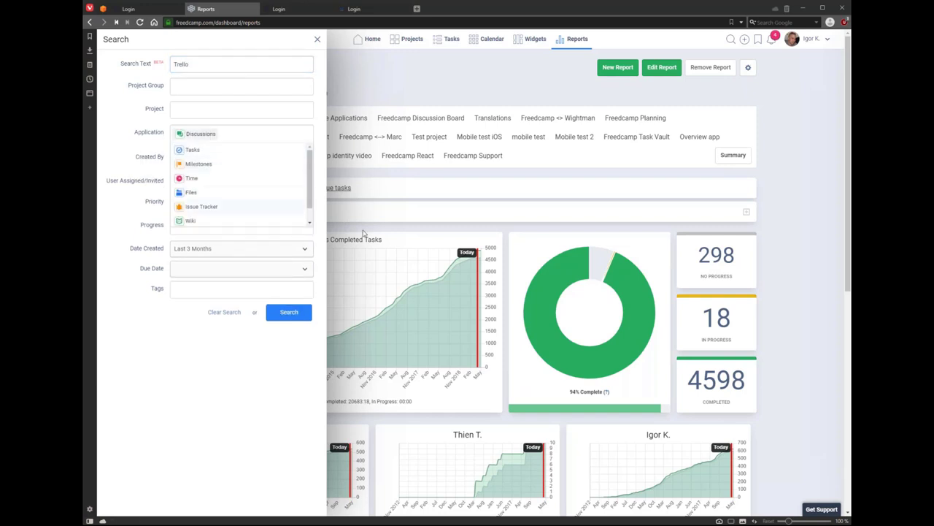
click(117, 149)
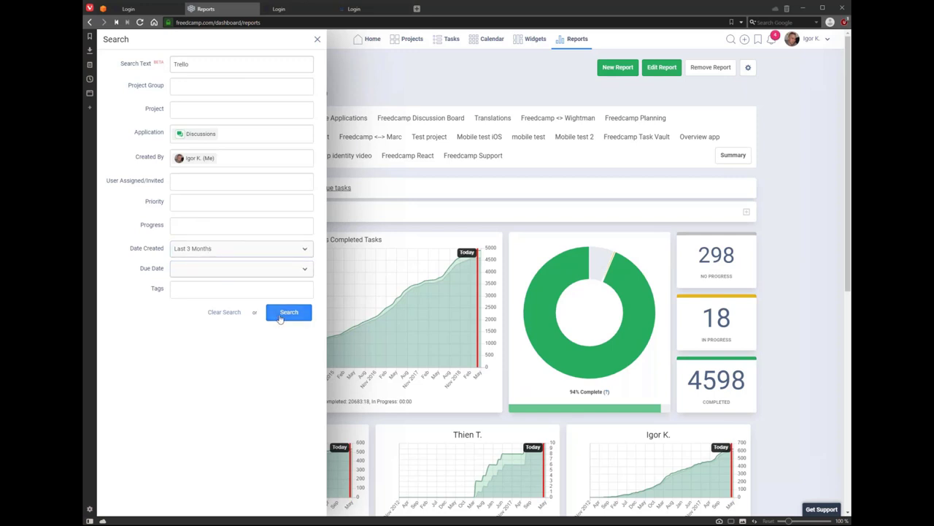
click(279, 316)
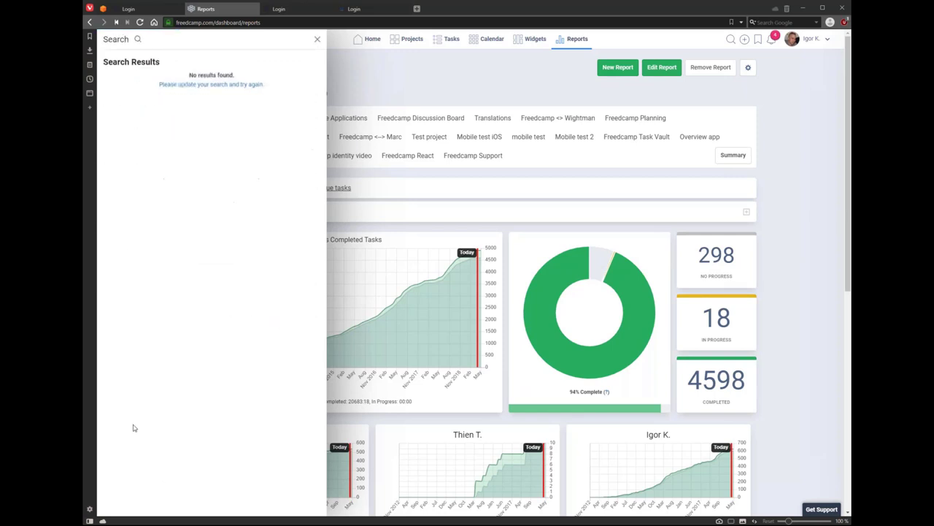
Step: Widen the search's creation date to Last 6 Months, run it again and close the search after viewing the results
click(138, 41)
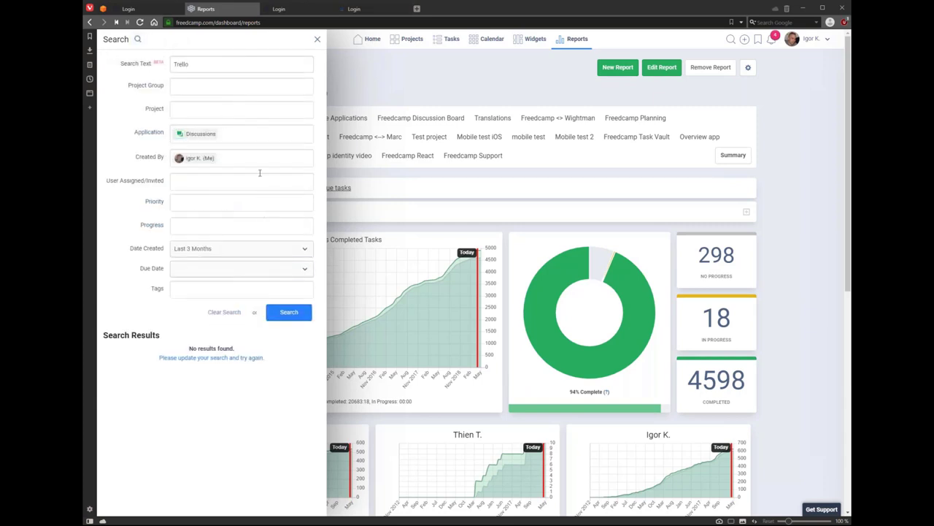
click(301, 250)
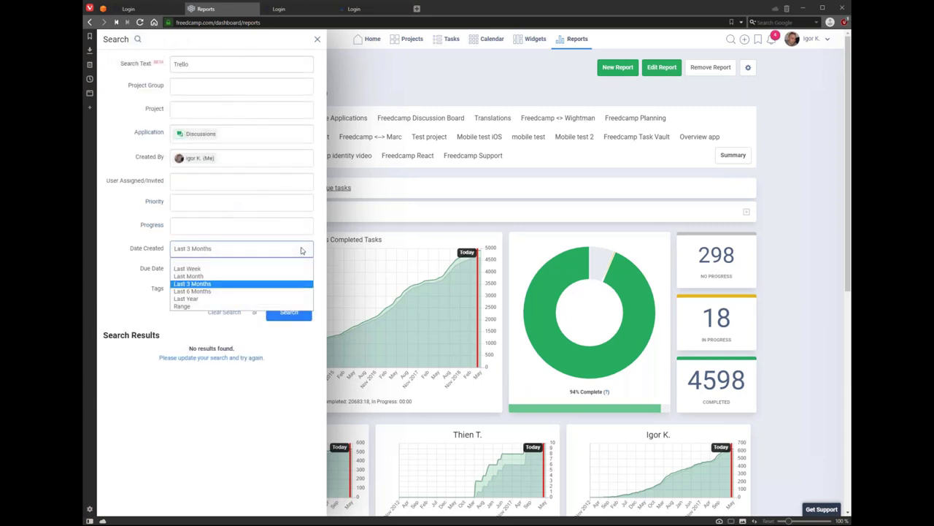
click(187, 291)
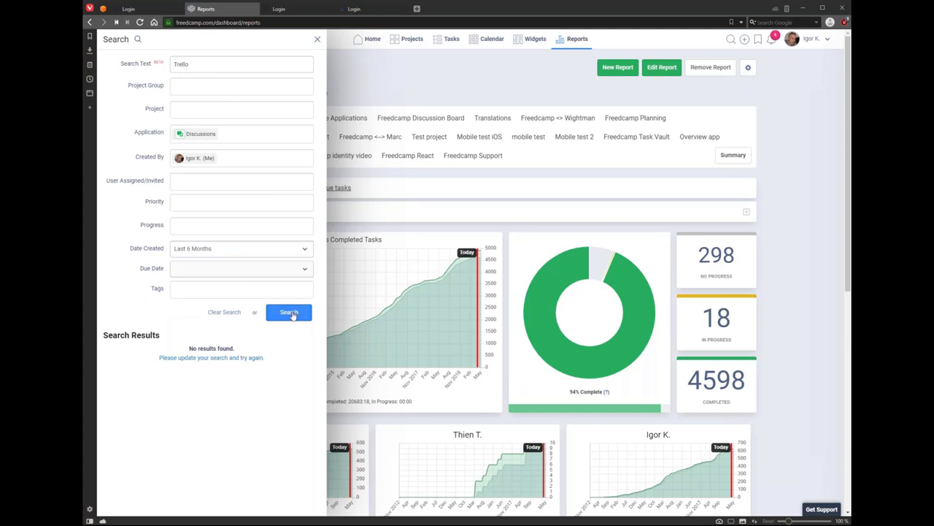
click(296, 313)
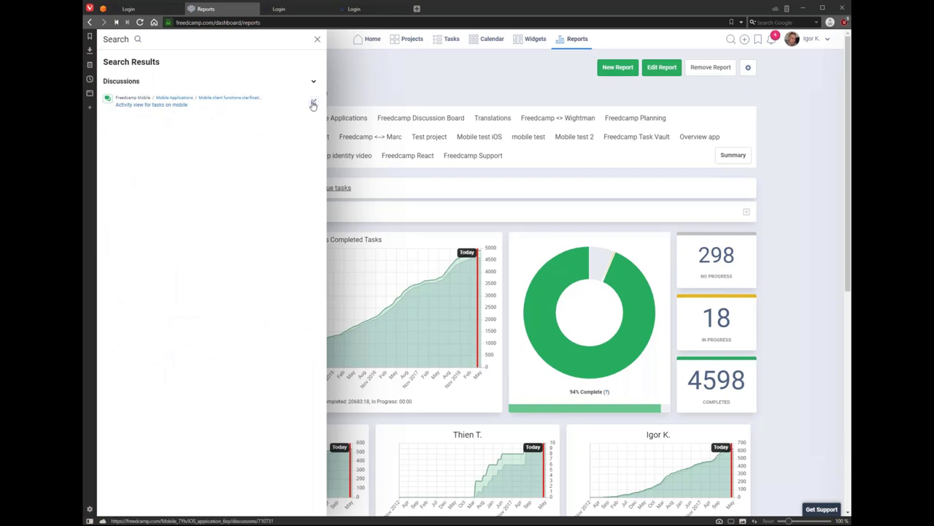
click(314, 41)
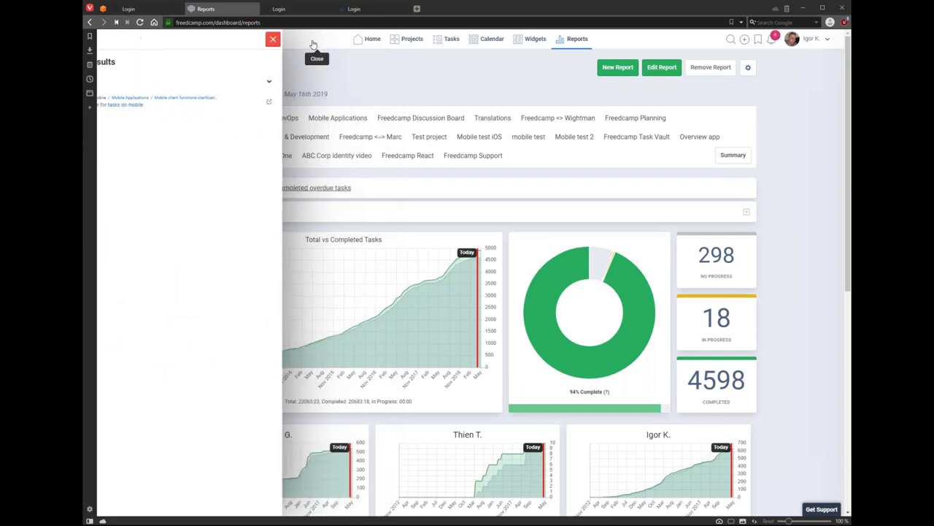
Step: Look over the list of saved shortcuts and open the account settings page
click(757, 39)
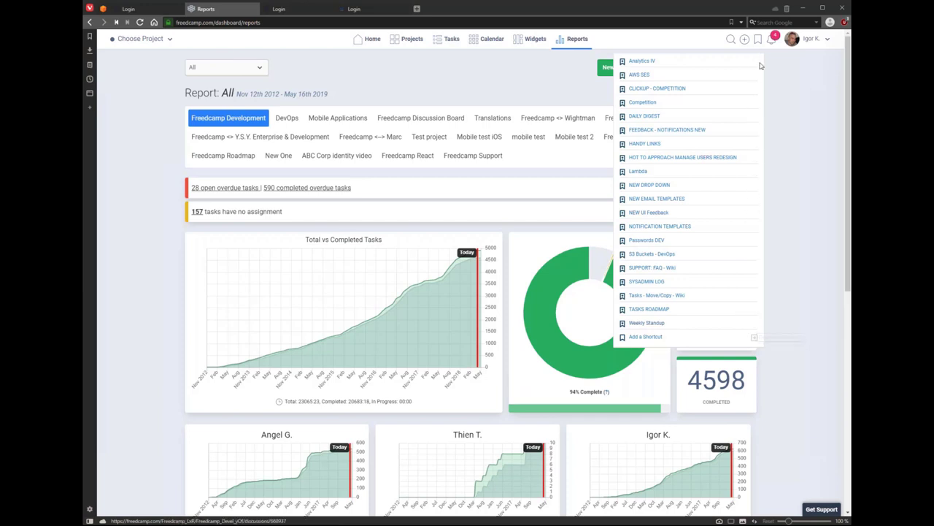
click(827, 41)
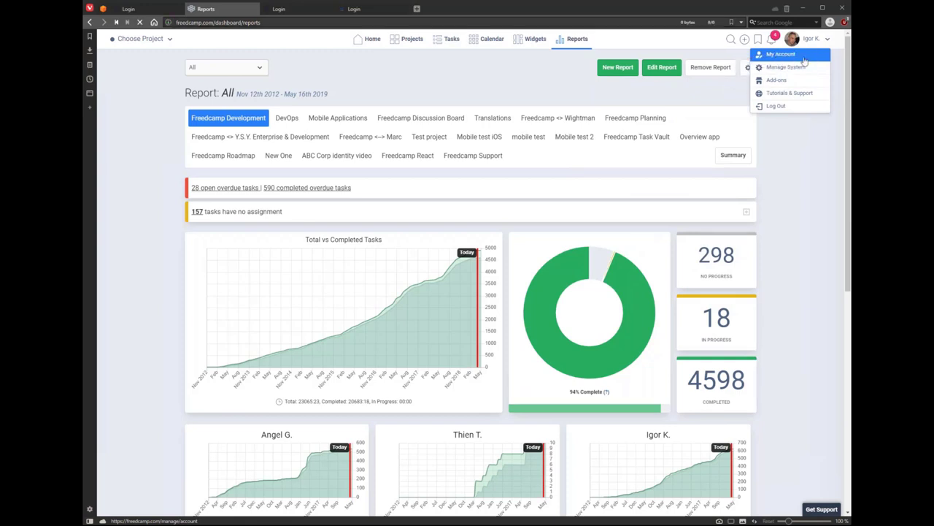
click(779, 55)
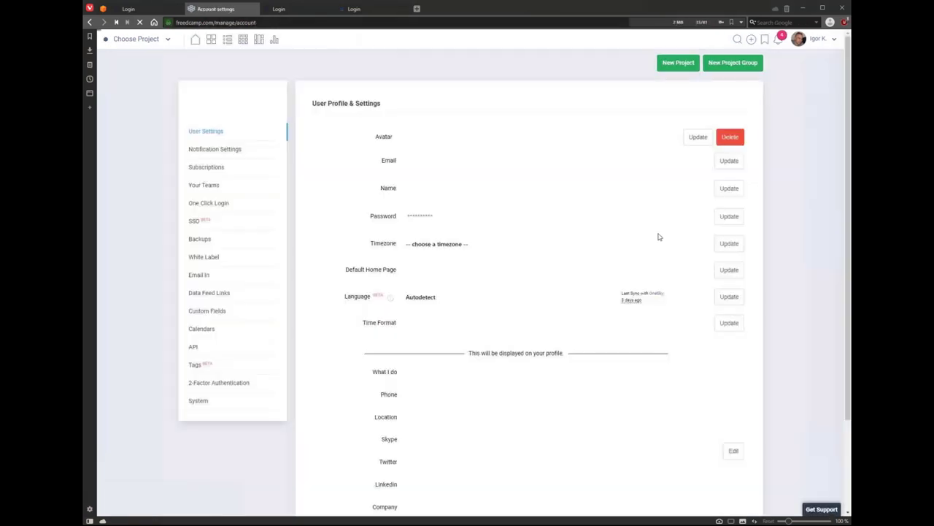
Step: Review the subscription's overview, its invoices and history, and the current plan details
click(232, 176)
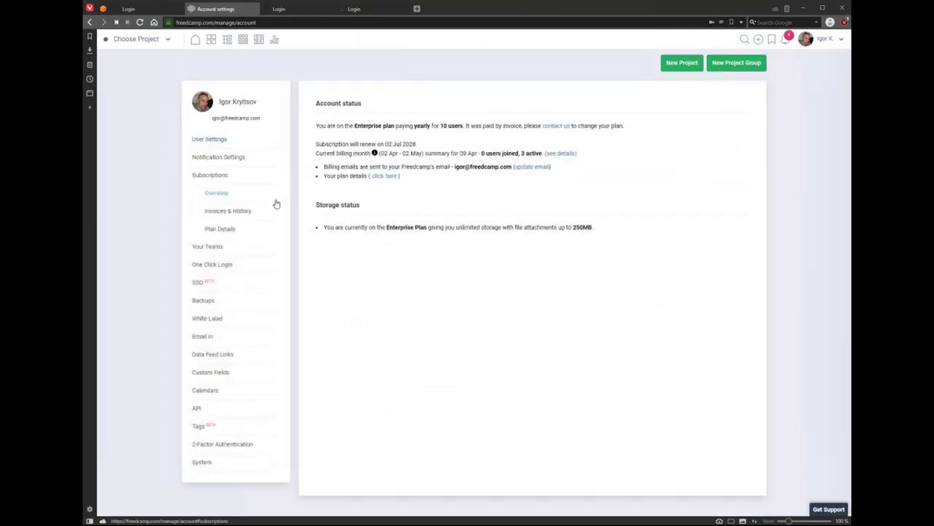
click(216, 210)
click(227, 229)
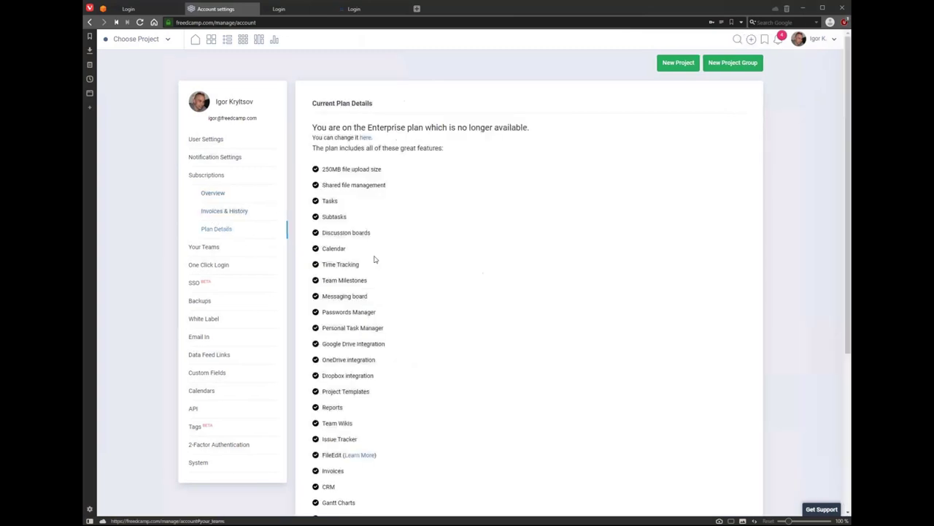
Step: Open Your Teams and examine the other owners' accounts, their plans and the project creation permissions
click(198, 253)
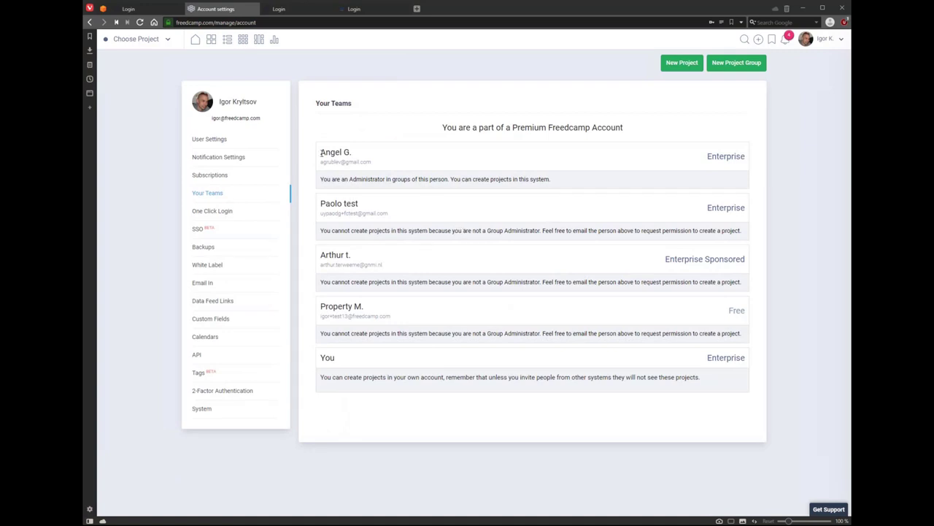
drag(321, 152, 711, 302)
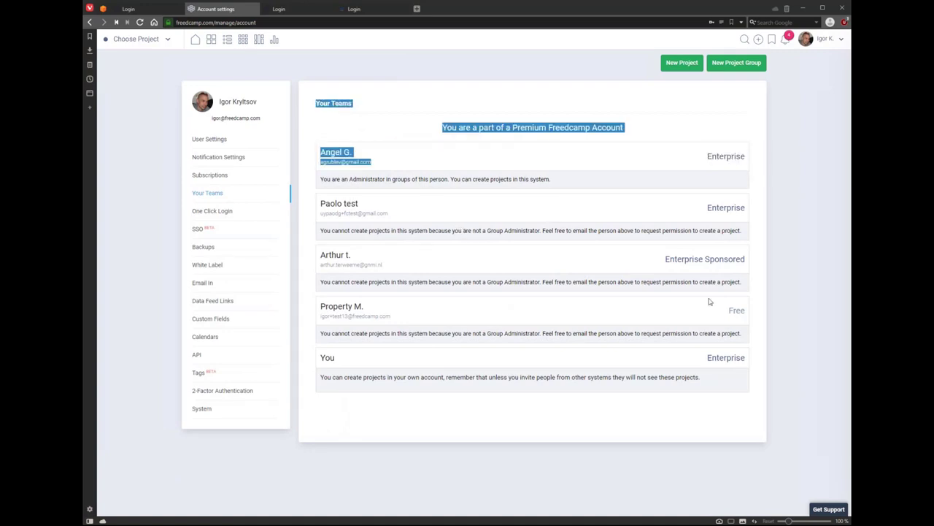
triple_click(338, 204)
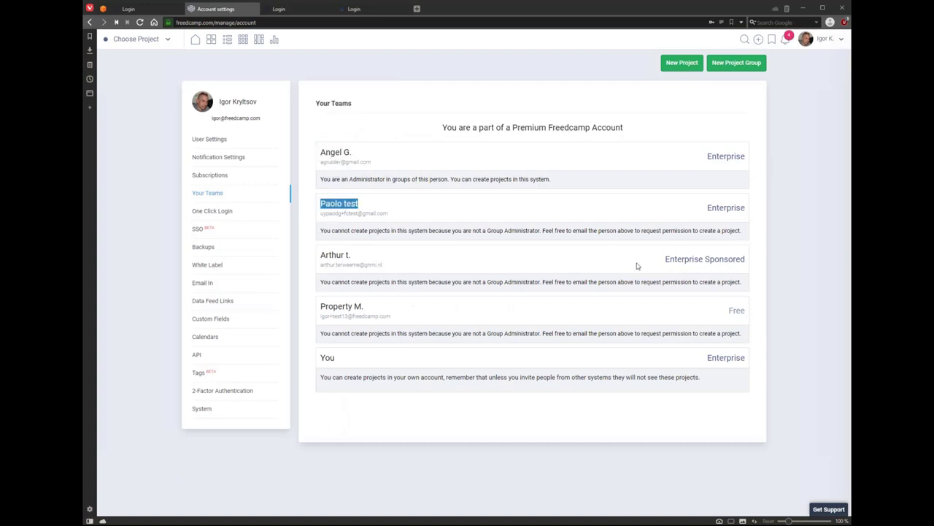
drag(708, 209, 318, 101)
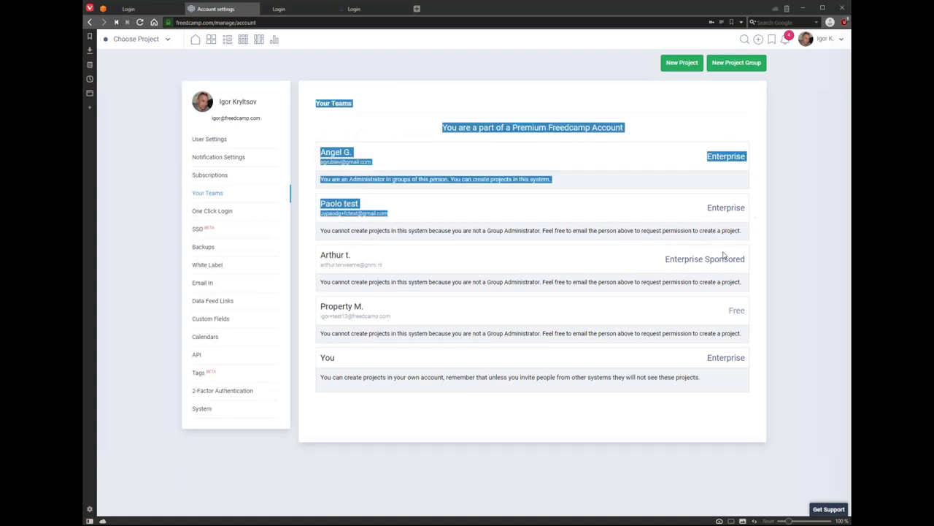
drag(455, 254, 686, 254)
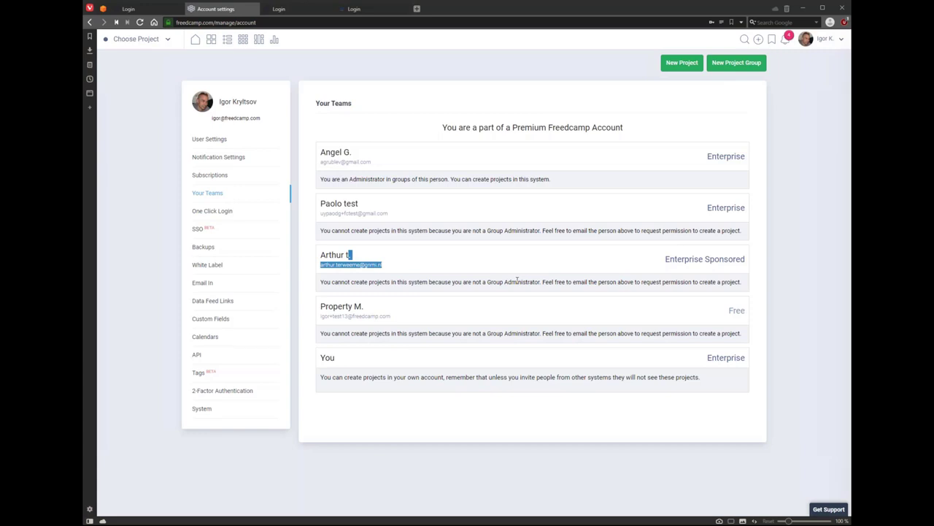
click(475, 371)
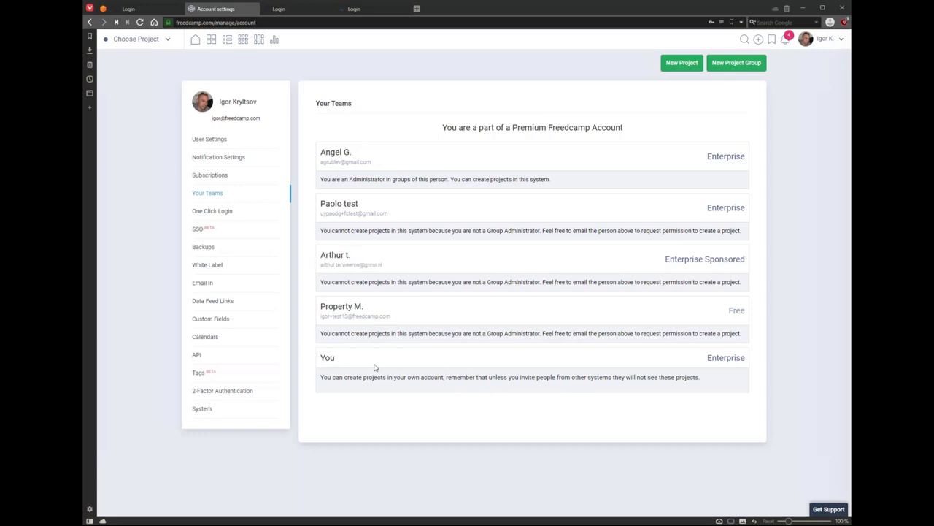
Step: Compare the plan of the user's own account with the first owner's plan in the teams list
drag(324, 358, 373, 377)
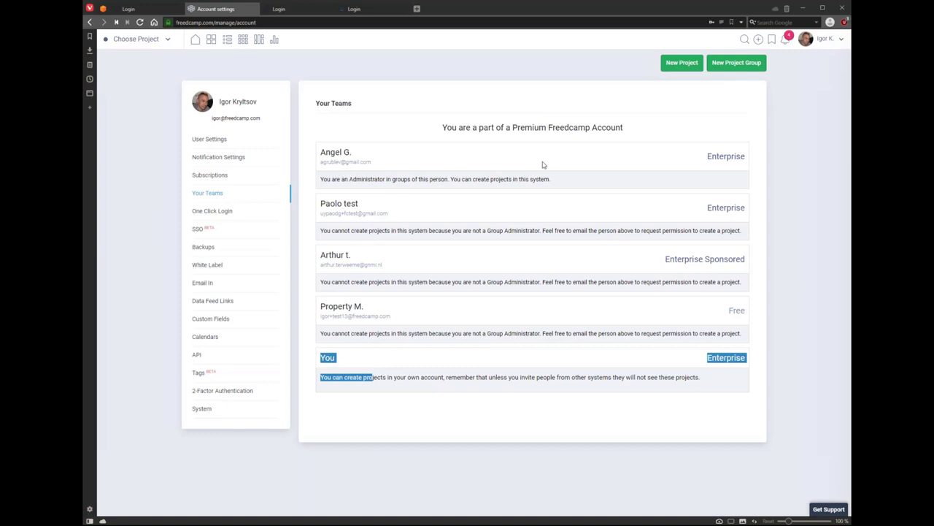
drag(707, 157, 736, 156)
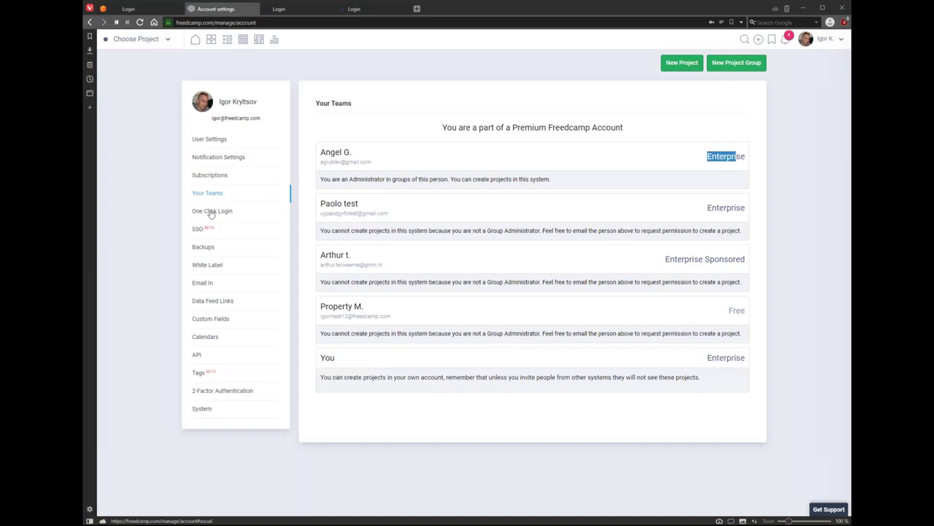
drag(320, 353, 369, 360)
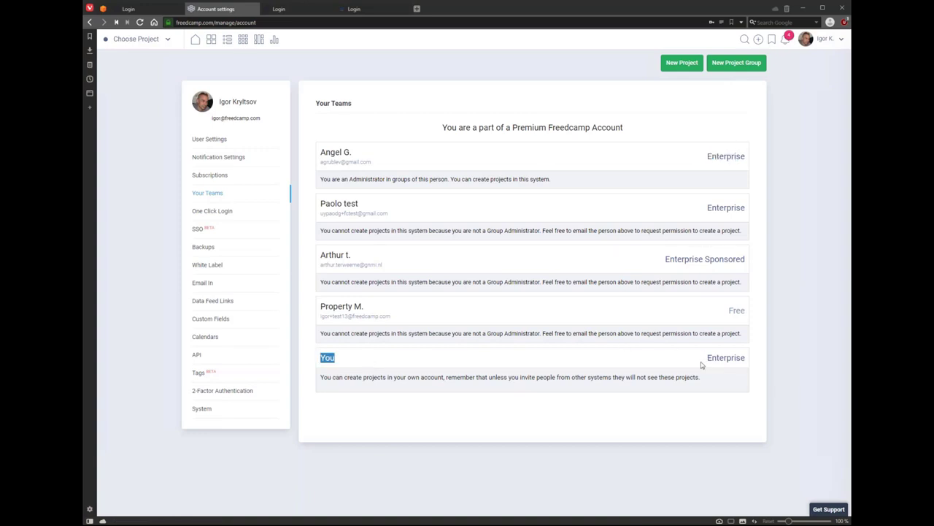
click(329, 362)
drag(707, 358, 690, 390)
click(690, 389)
drag(706, 358, 745, 355)
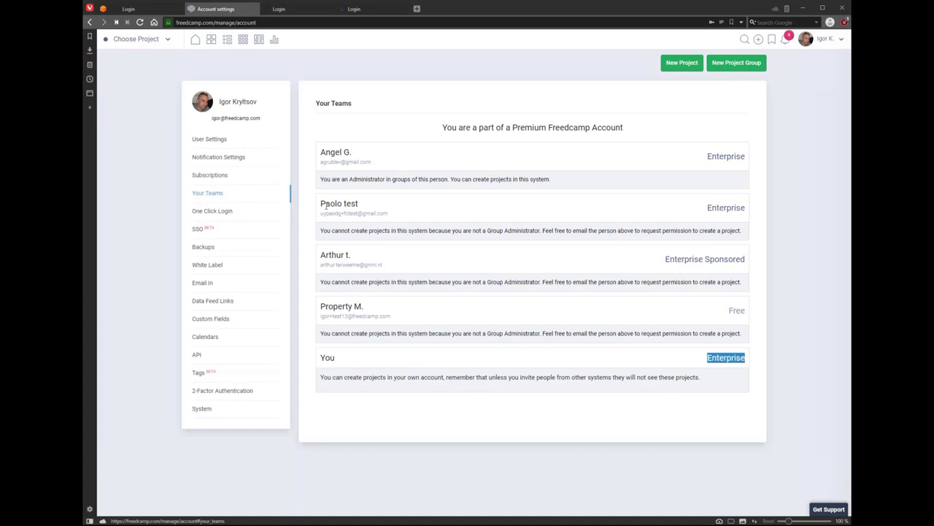
drag(319, 357, 359, 366)
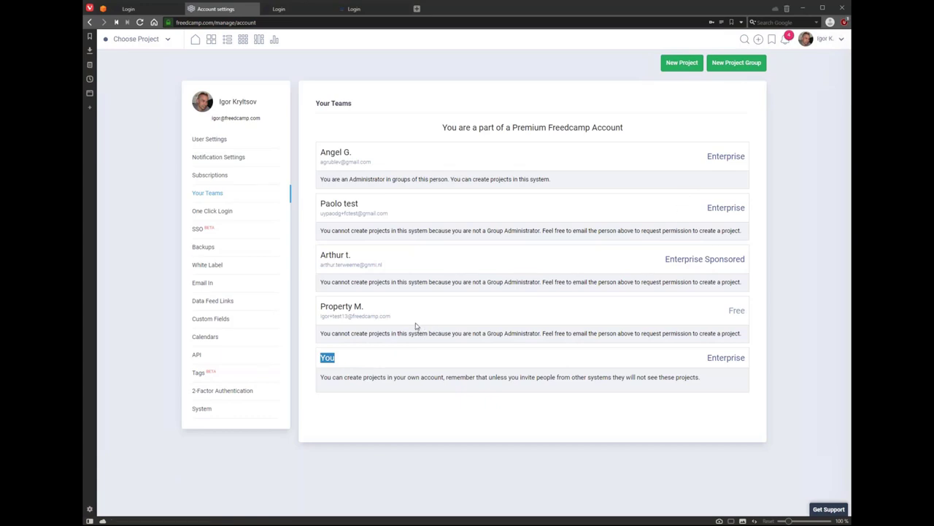
click(142, 288)
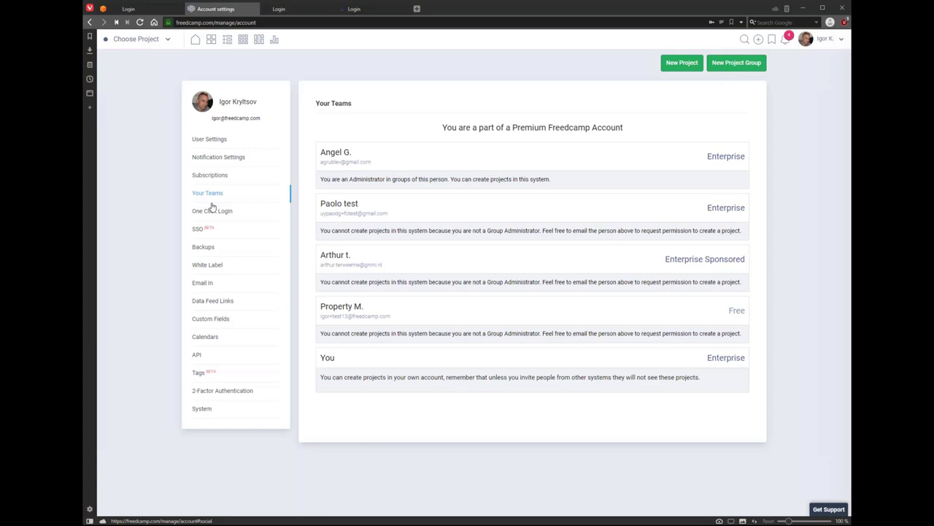
Step: Open the One Click Login settings to examine the social account connections
click(207, 211)
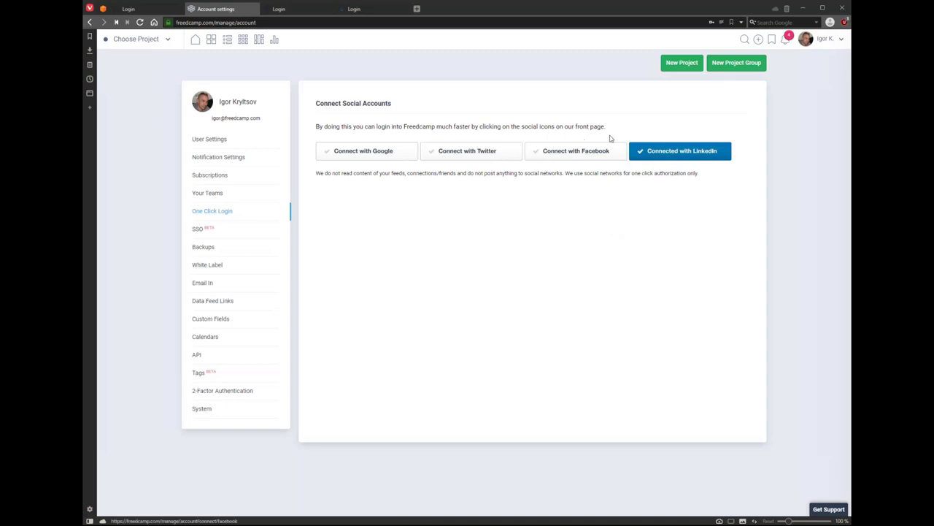
Step: View the SSO settings, and select the Apr 1, 2019 backup among the available ones in the Backups settings
click(196, 232)
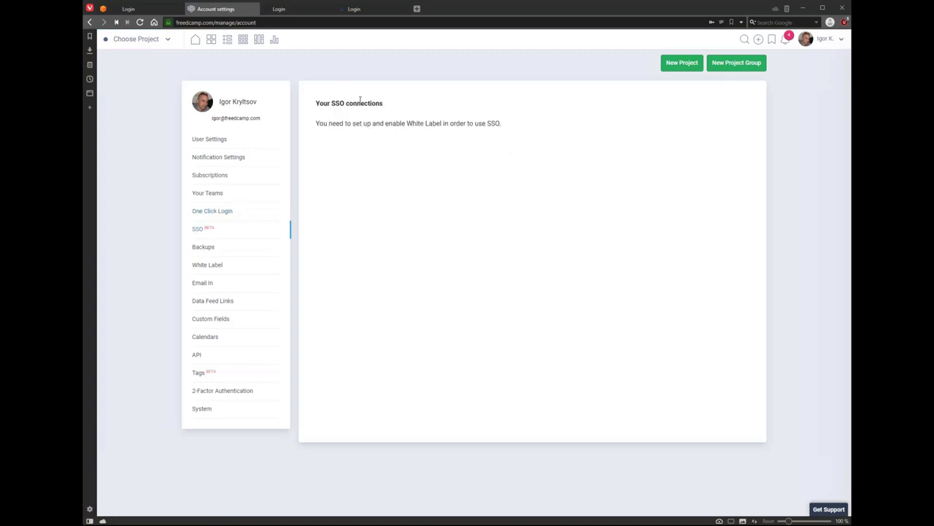
click(202, 249)
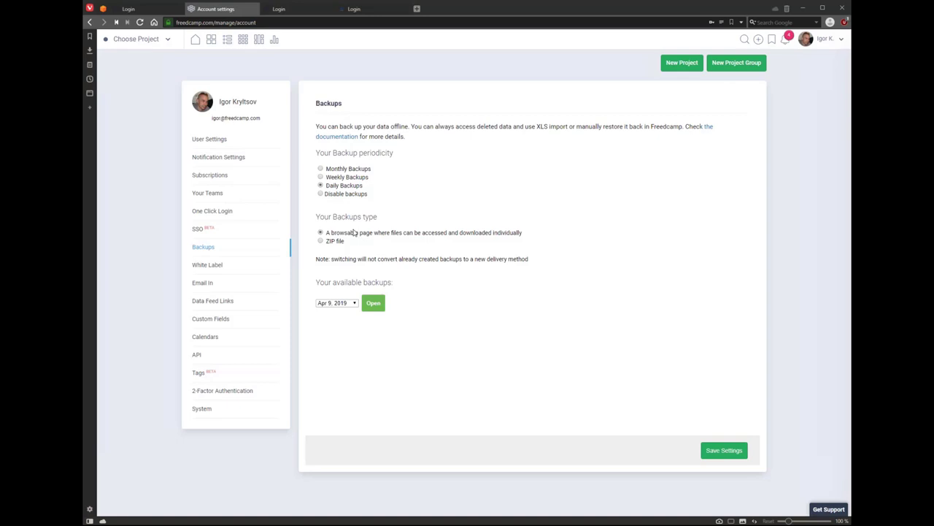
click(348, 306)
scroll(328, 442, down, 1)
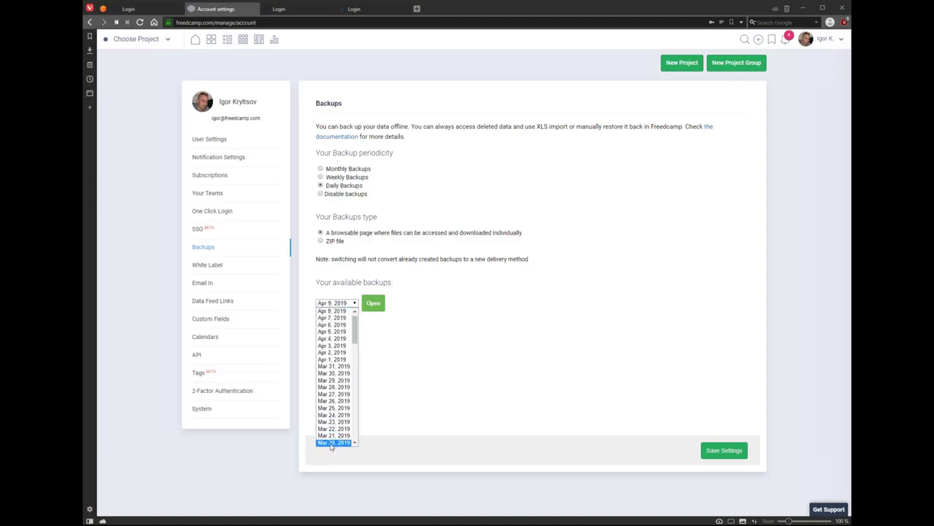
click(333, 360)
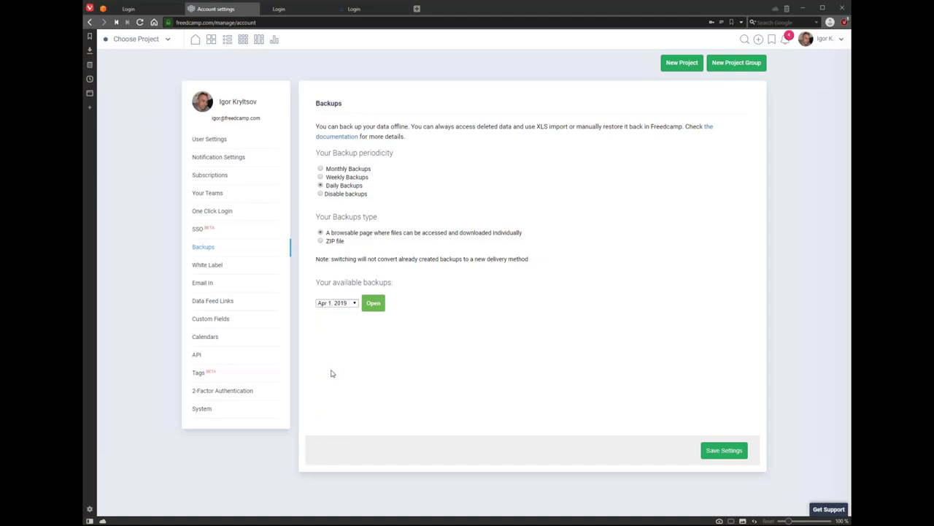
click(347, 304)
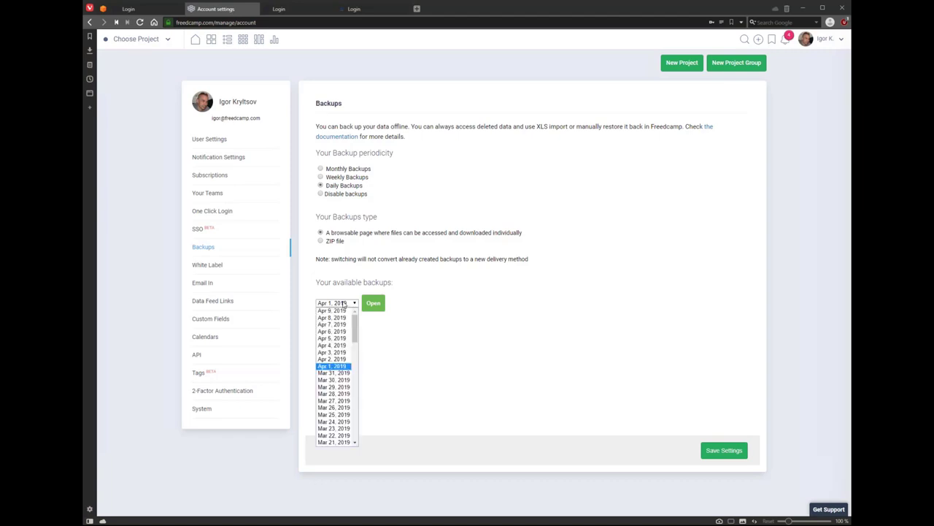
click(344, 366)
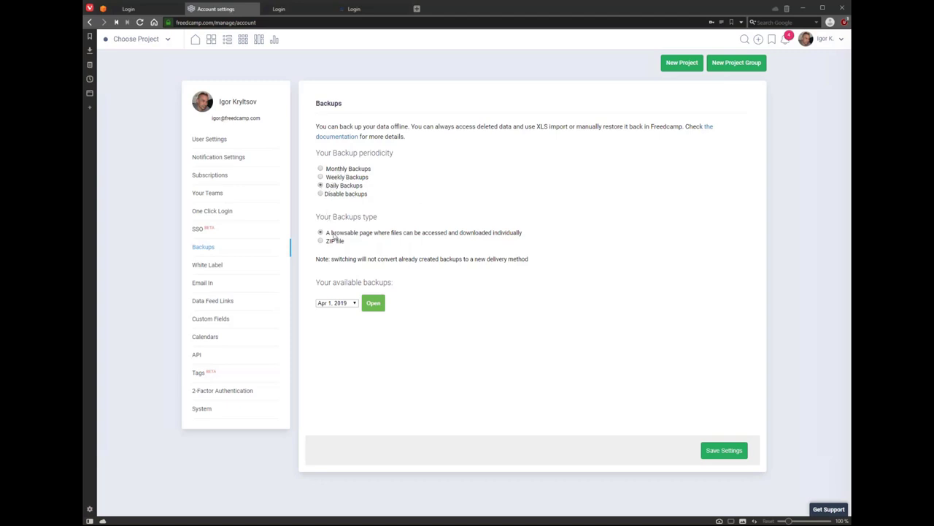
Step: Try the Weekly Backups periodicity and the ZIP file type, returning to Daily Backups and the browsable page
click(321, 178)
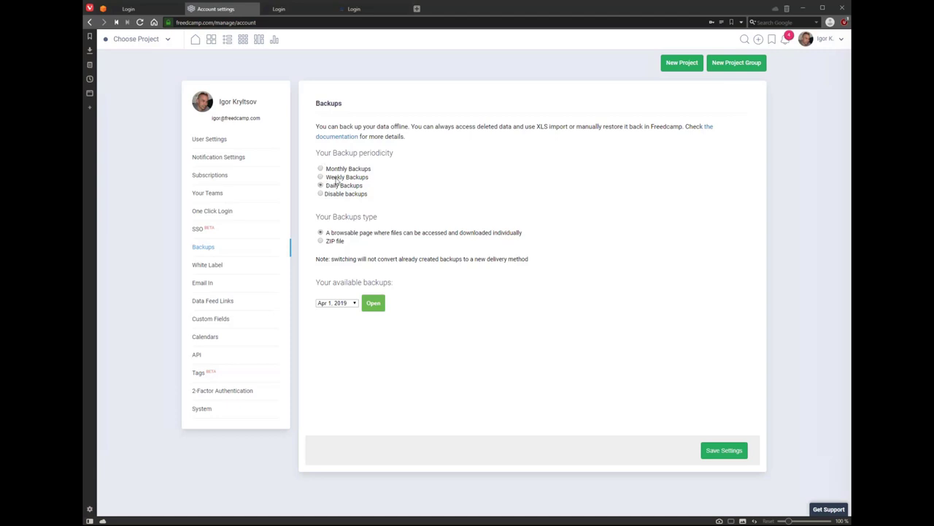
click(321, 185)
click(321, 242)
click(320, 232)
click(322, 241)
click(383, 235)
Step: Open the selected backup and expand its groups tree down to the files folder of the DevOps_3gK project
click(369, 305)
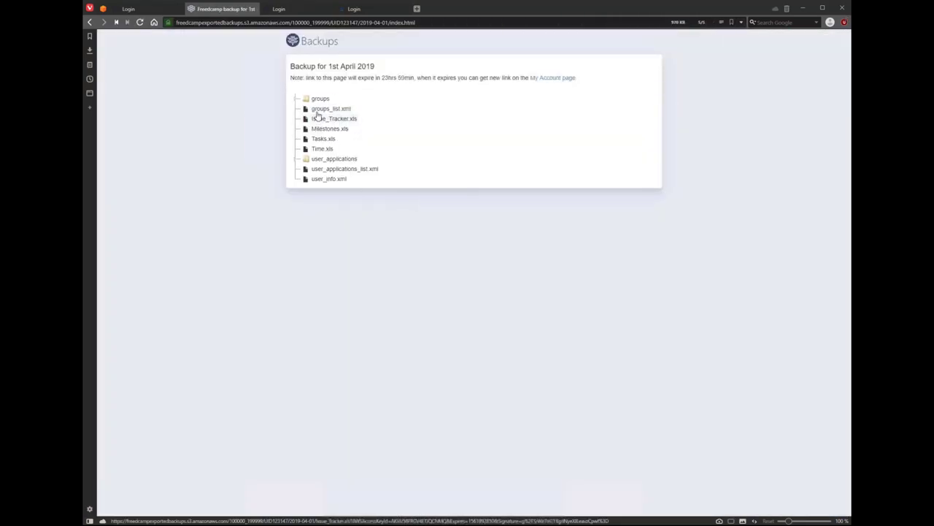
click(297, 99)
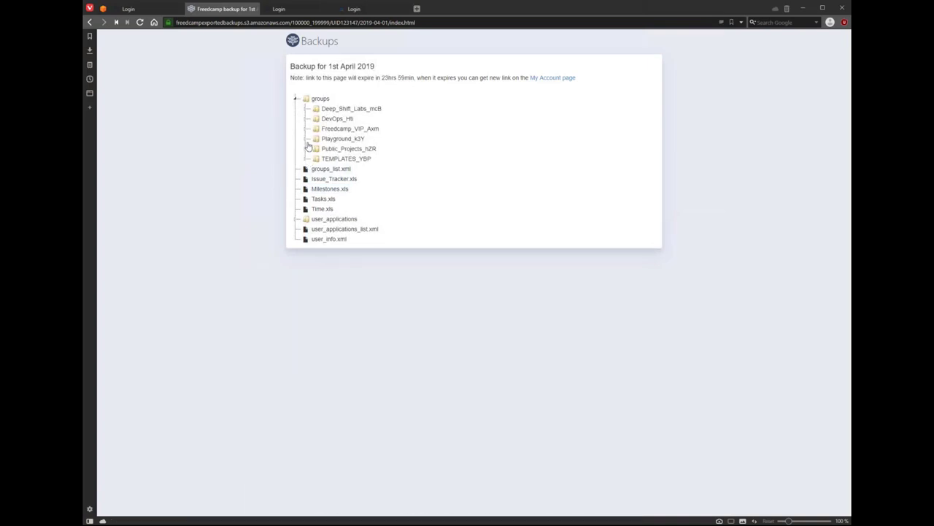
click(305, 119)
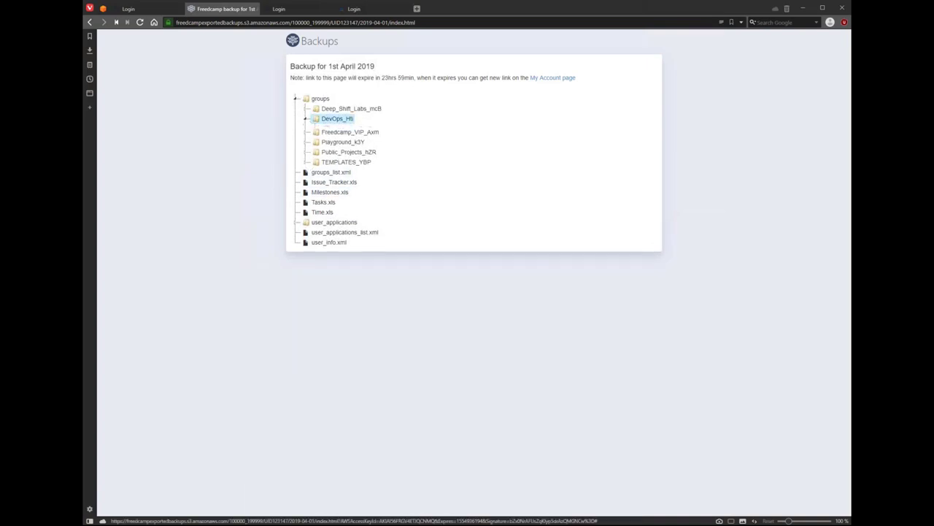
click(316, 179)
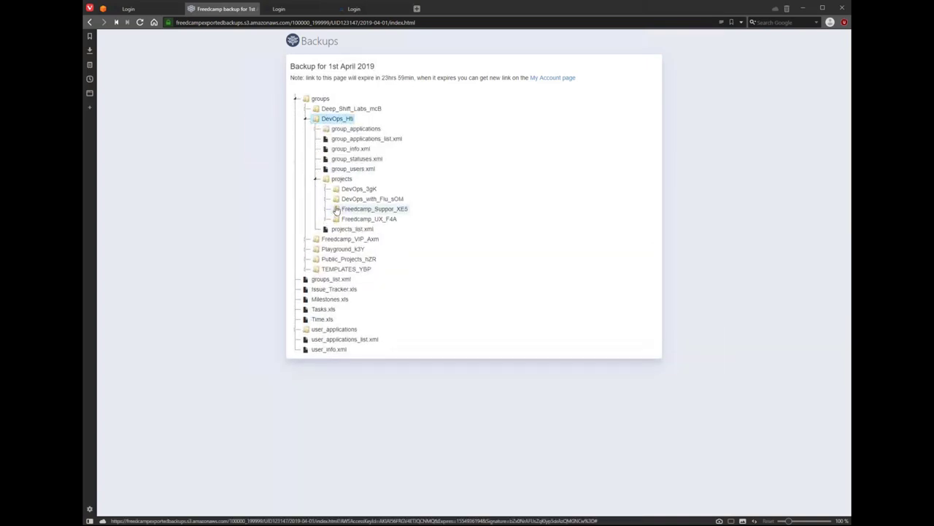
click(326, 189)
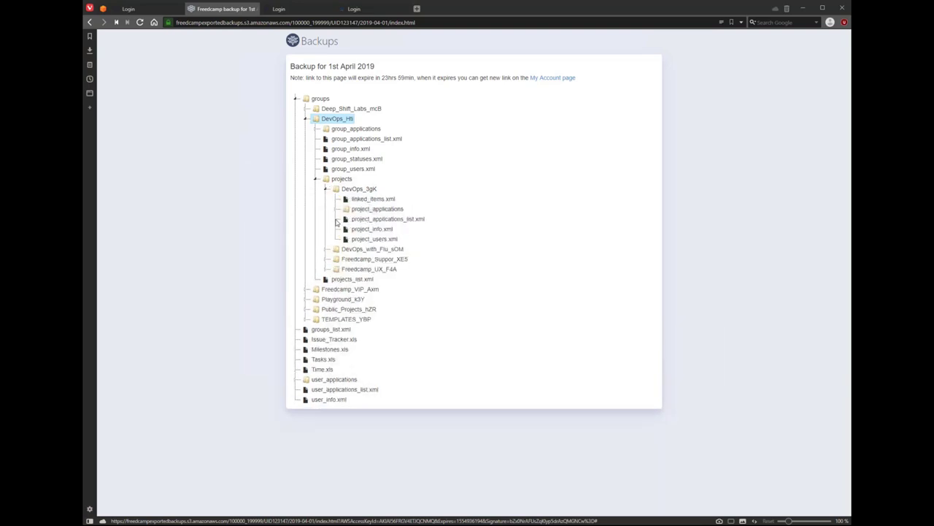
click(335, 210)
click(347, 230)
Step: Examine the files listed in the backup, as well as its date and link expiry note
scroll(411, 256, down, 10)
scroll(411, 257, down, 5)
scroll(405, 246, up, 20)
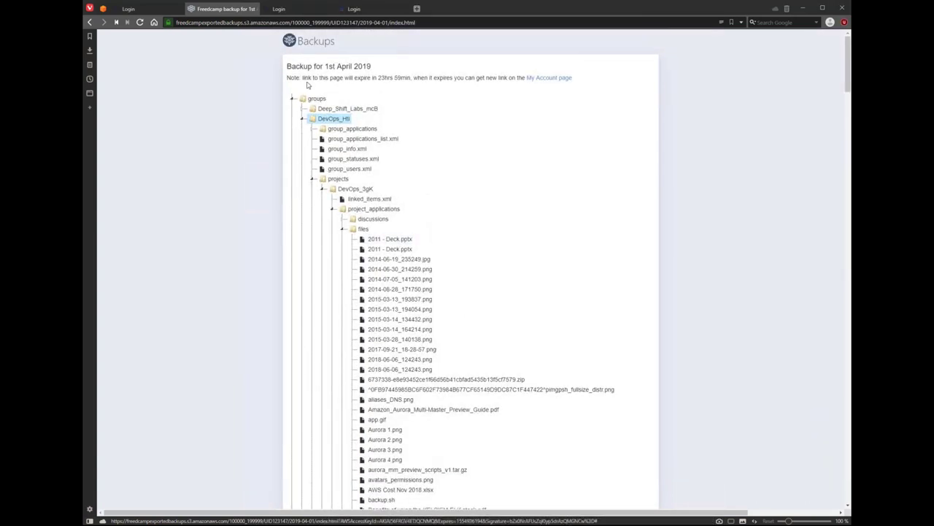
drag(325, 66, 572, 77)
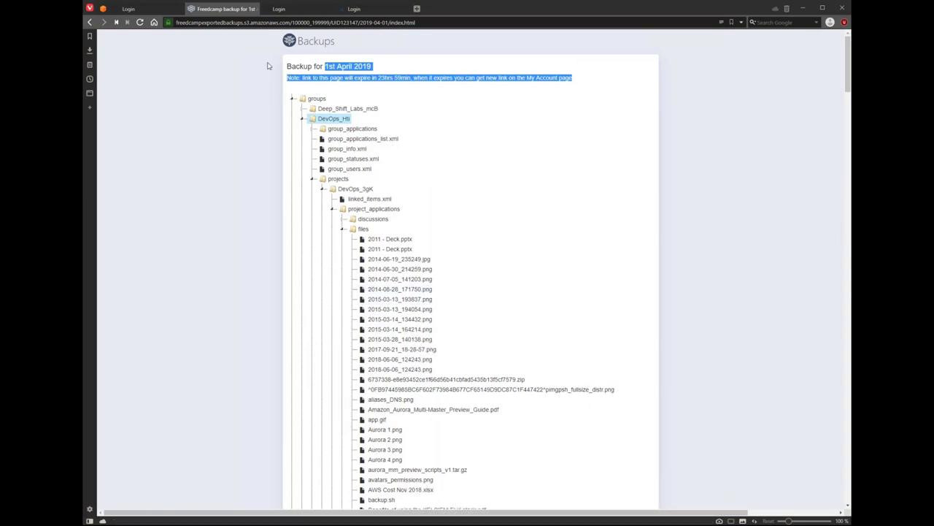
scroll(284, 321, down, 20)
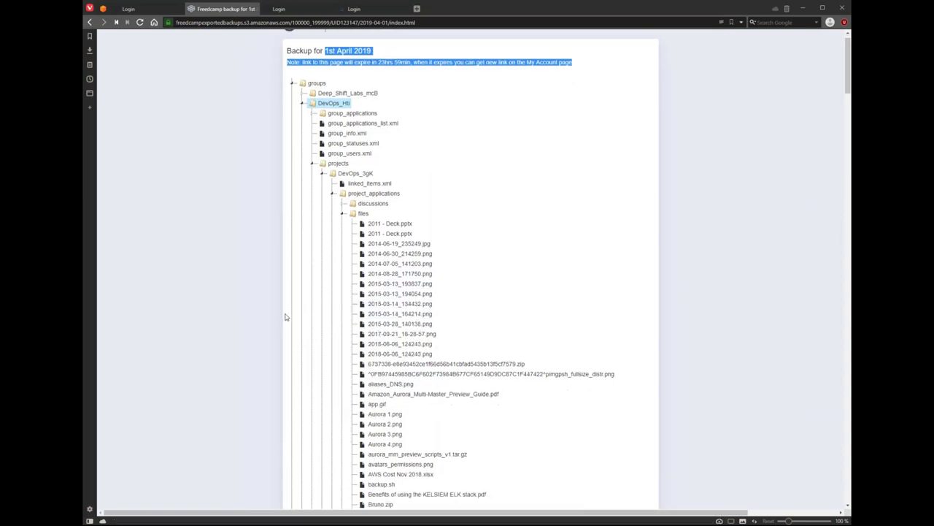
scroll(285, 319, up, 20)
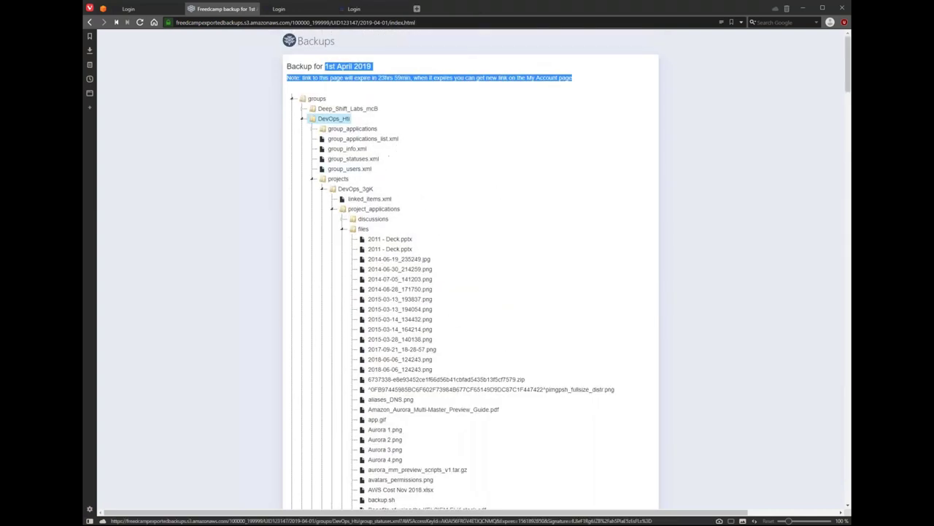
scroll(463, 273, down, 5)
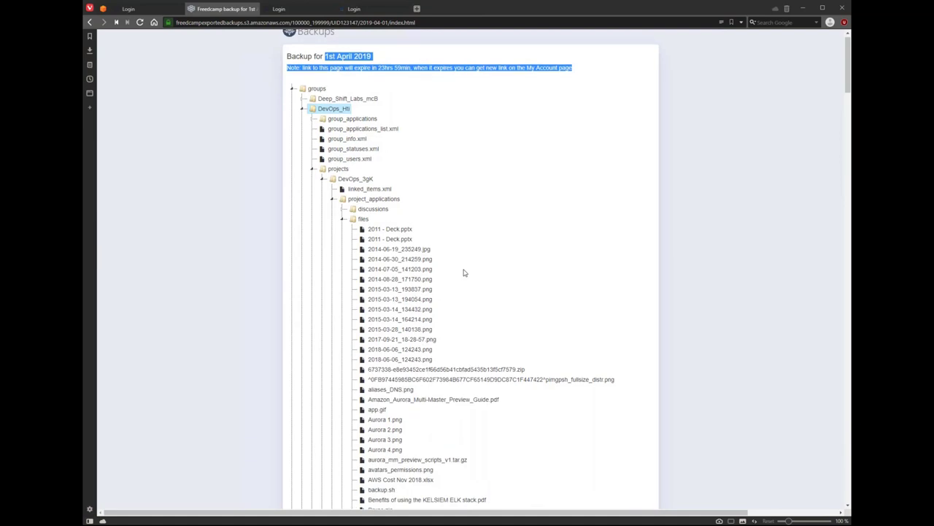
scroll(463, 273, up, 5)
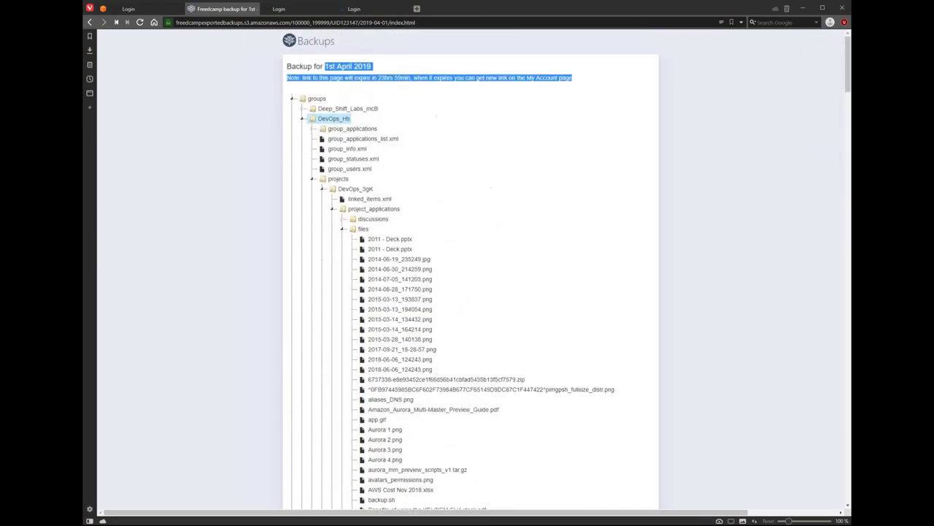
Step: Return to the account settings and view the White Label and Email In pages
click(89, 23)
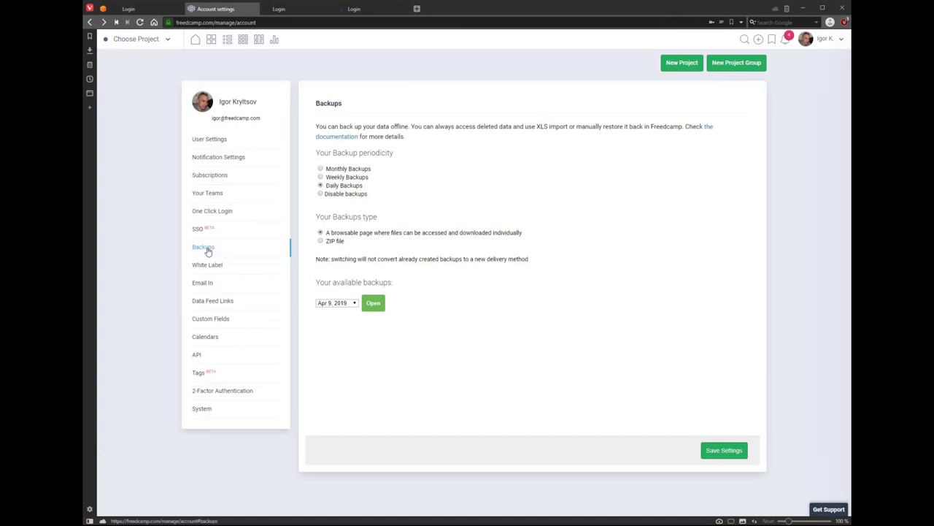
click(244, 284)
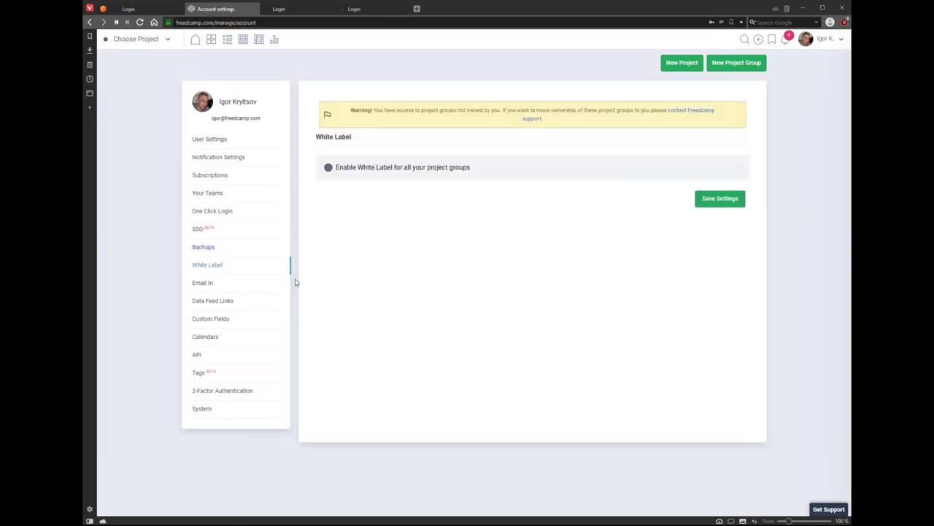
click(209, 285)
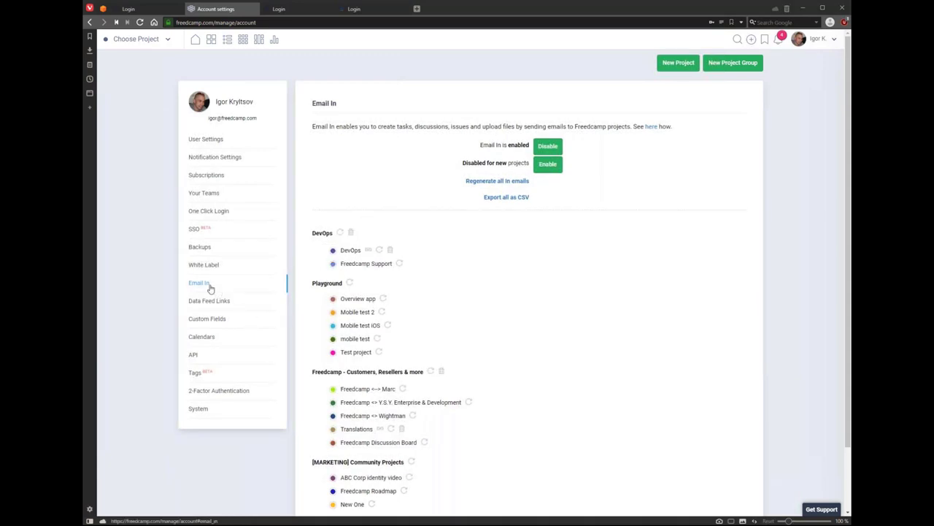
Step: Open Tutorials & Support in a new tab and locate the Emailing into Freedcamp article
click(824, 40)
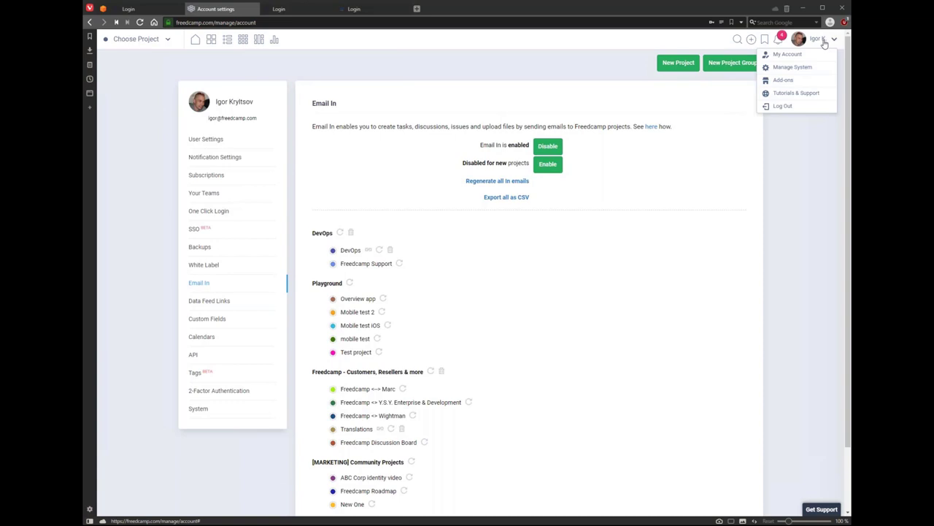
right_click(792, 93)
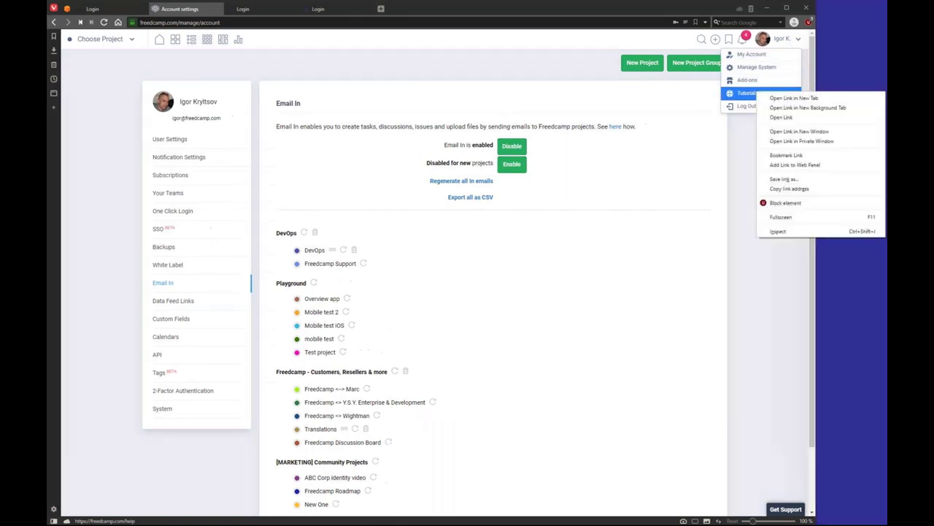
click(794, 97)
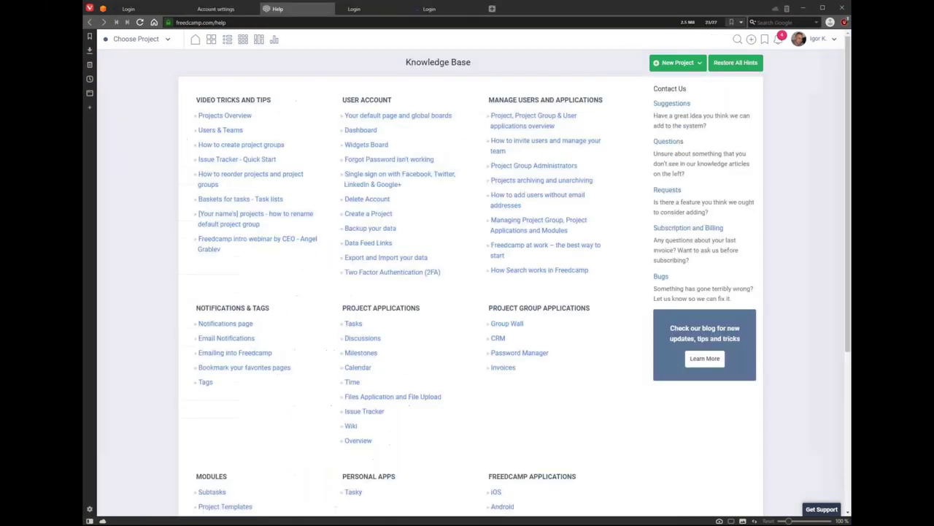
scroll(259, 302, down, 3)
drag(285, 229, 195, 228)
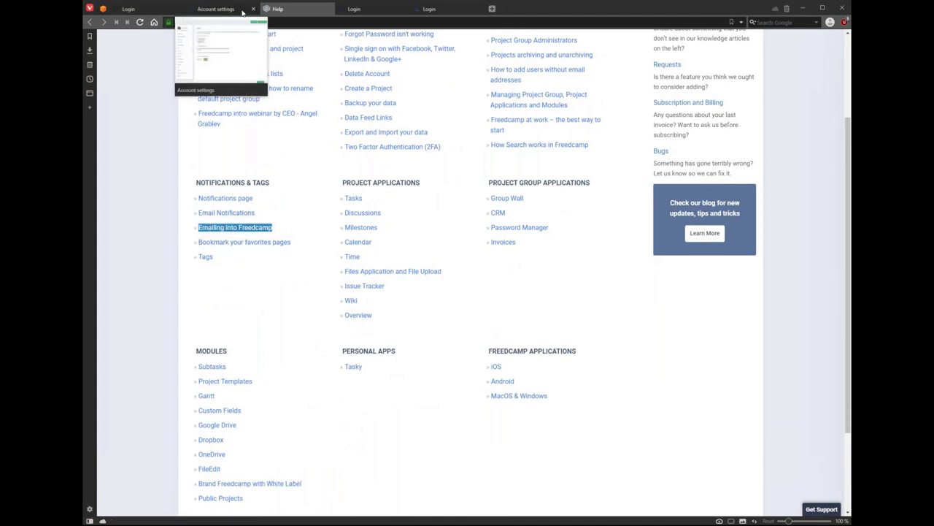
Step: Open the Data Feed Links settings and locate the Data Feed Links article in the Knowledge Base
click(215, 13)
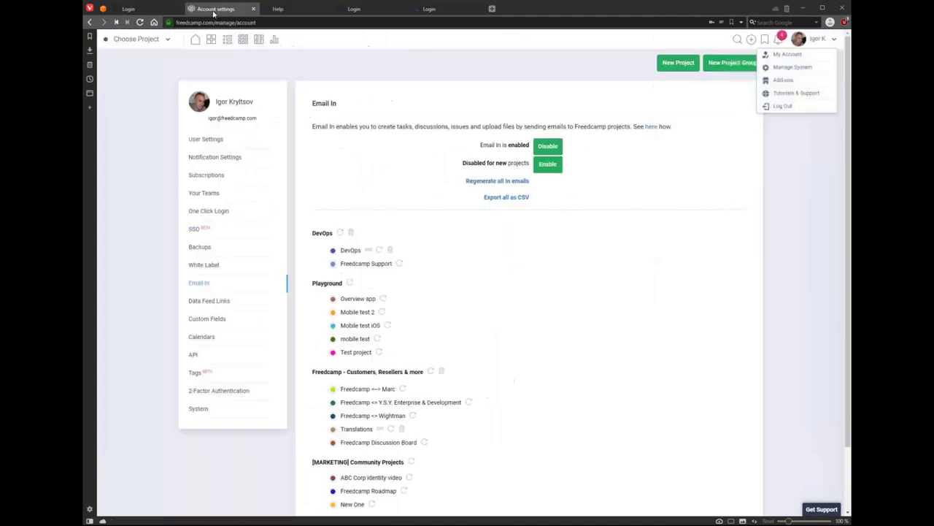
click(210, 300)
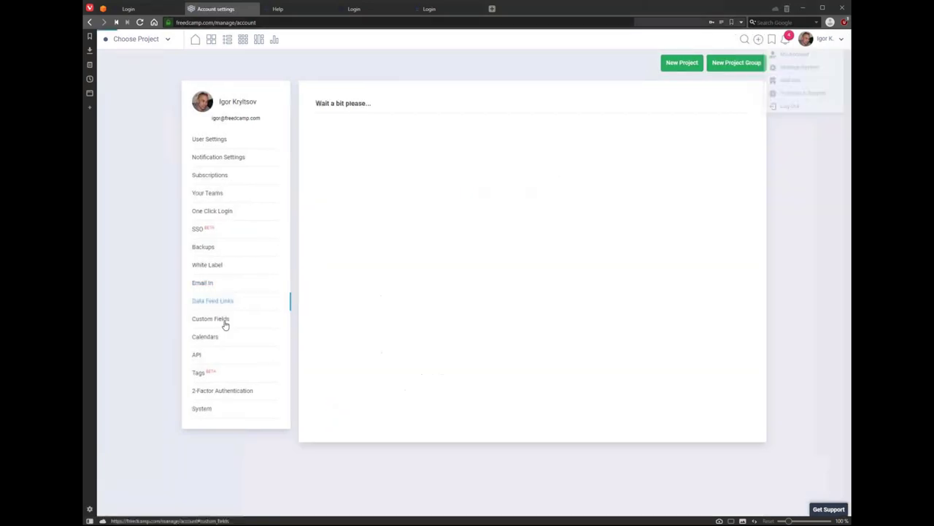
click(299, 9)
drag(392, 117, 341, 119)
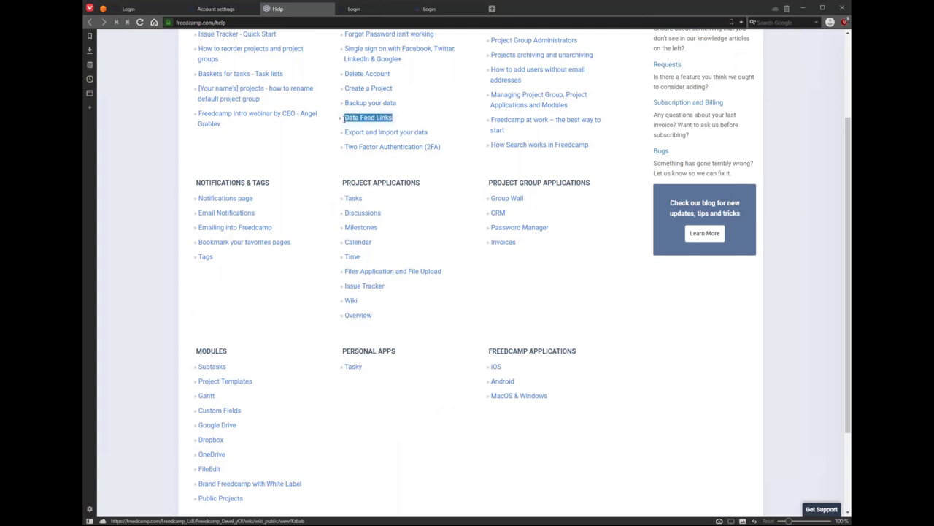
Step: Point out the "See here how" help references on the Data Feed Links and Email In settings pages
click(200, 10)
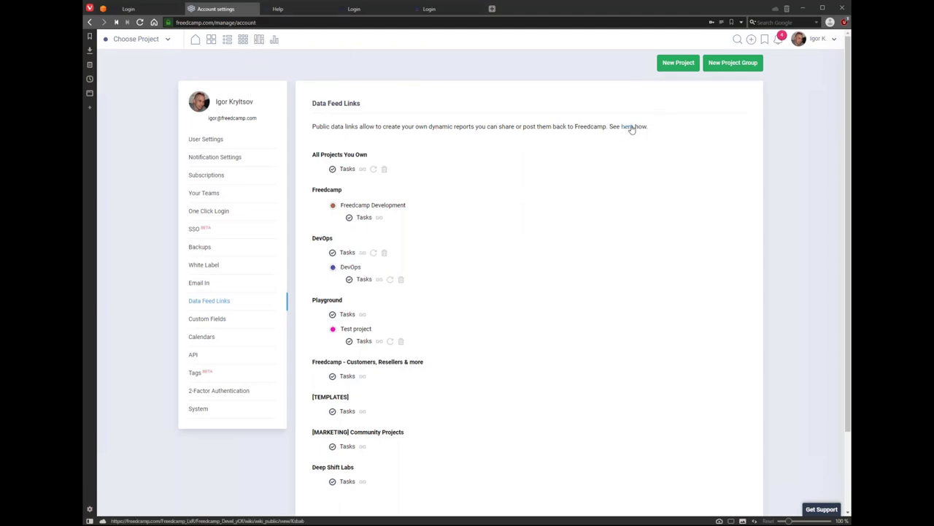
drag(606, 127, 369, 156)
click(214, 284)
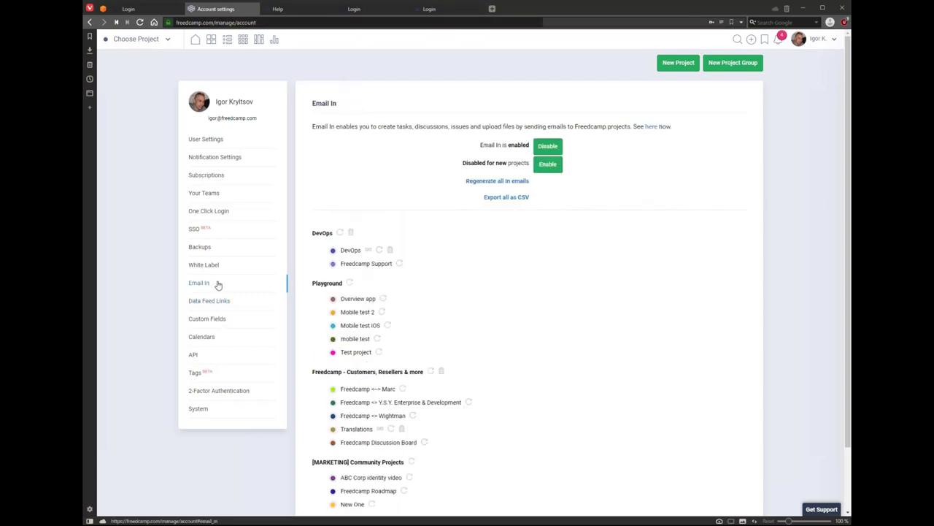
drag(633, 126, 704, 195)
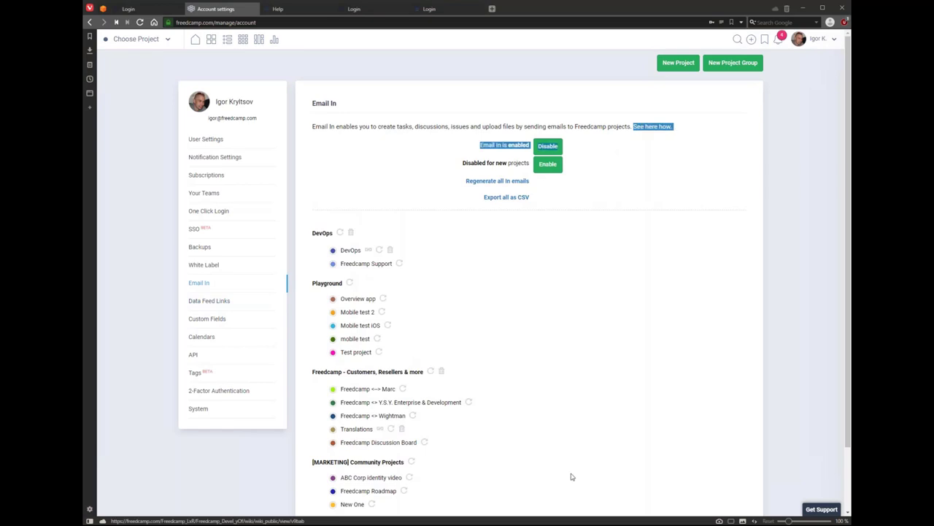
click(675, 174)
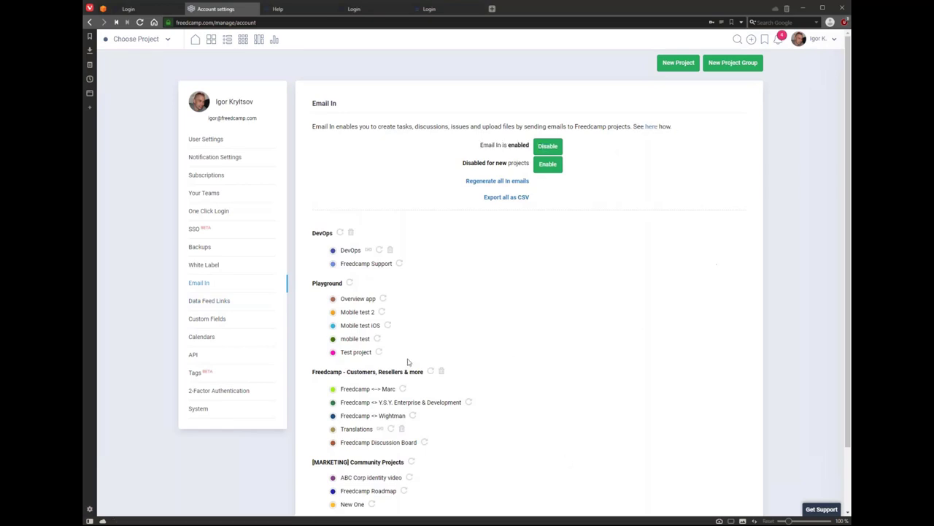
Step: Open the Custom Fields settings and review the help reference, the Test and Orders templates and the Status dropdown field
click(206, 322)
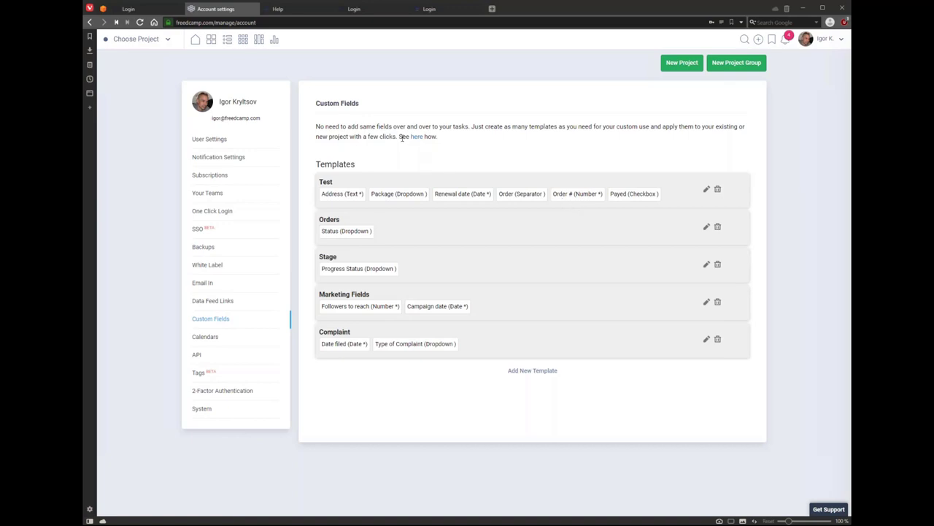
drag(400, 137, 438, 138)
drag(320, 183, 333, 183)
drag(320, 219, 341, 219)
click(470, 241)
drag(322, 230, 372, 230)
Step: Open the Orders template for editing and display the choices of its Status dropdown
click(706, 227)
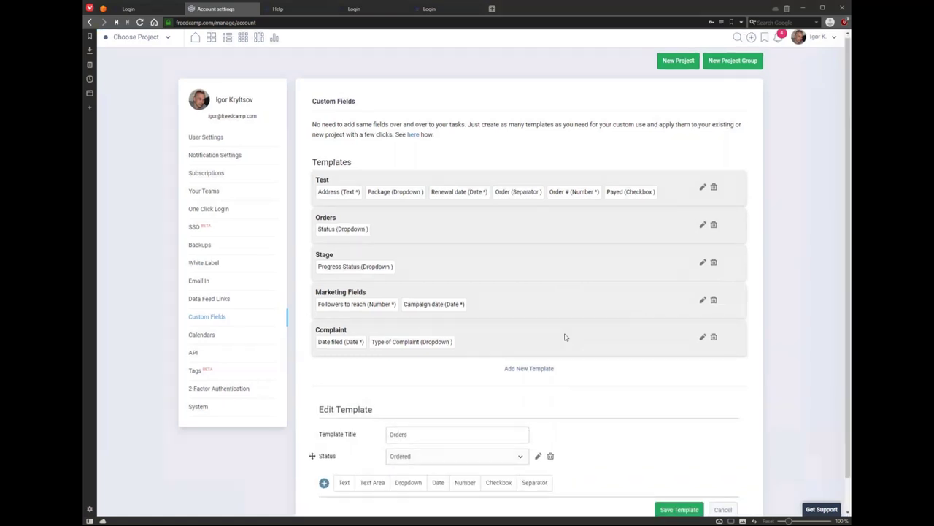
scroll(511, 380, down, 1)
click(468, 422)
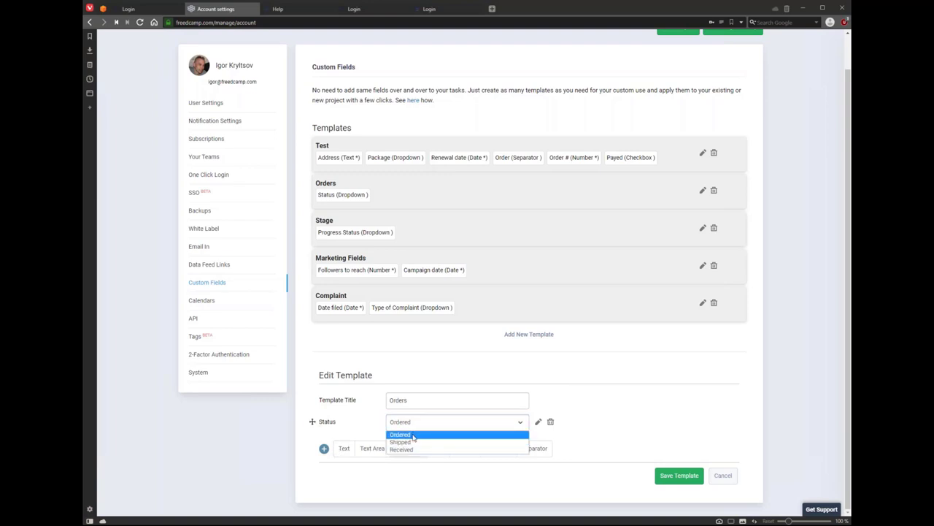
Step: Leave the Orders template without saving and review the Custom Fields template list and its "See here how" help reference
click(674, 446)
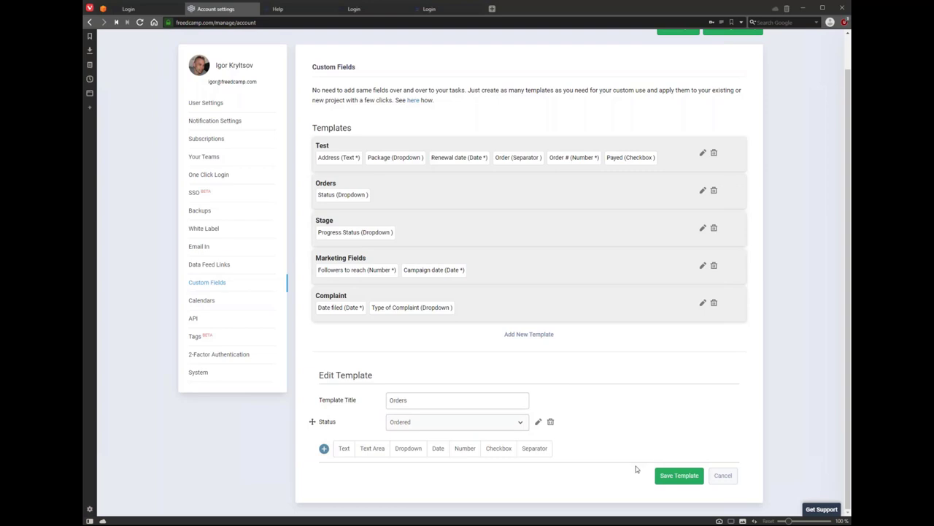
click(723, 475)
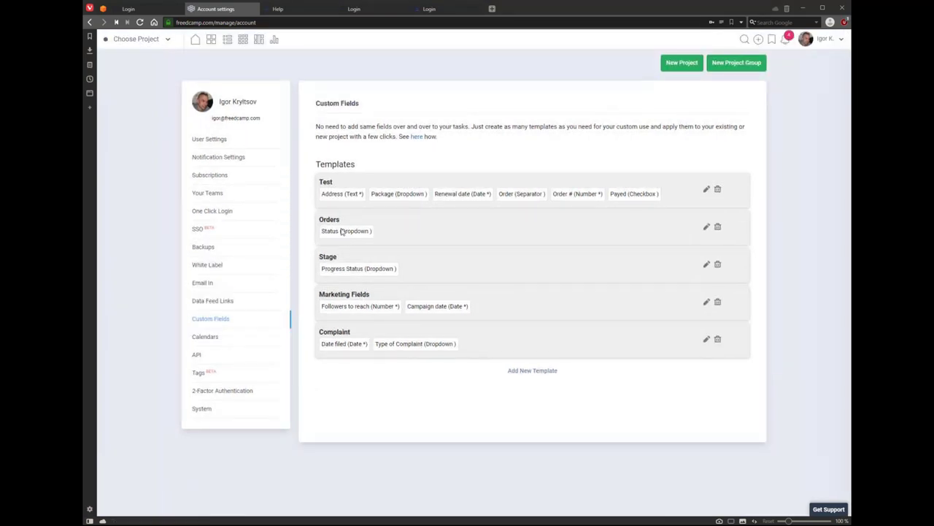
drag(322, 231, 369, 231)
drag(401, 136, 465, 150)
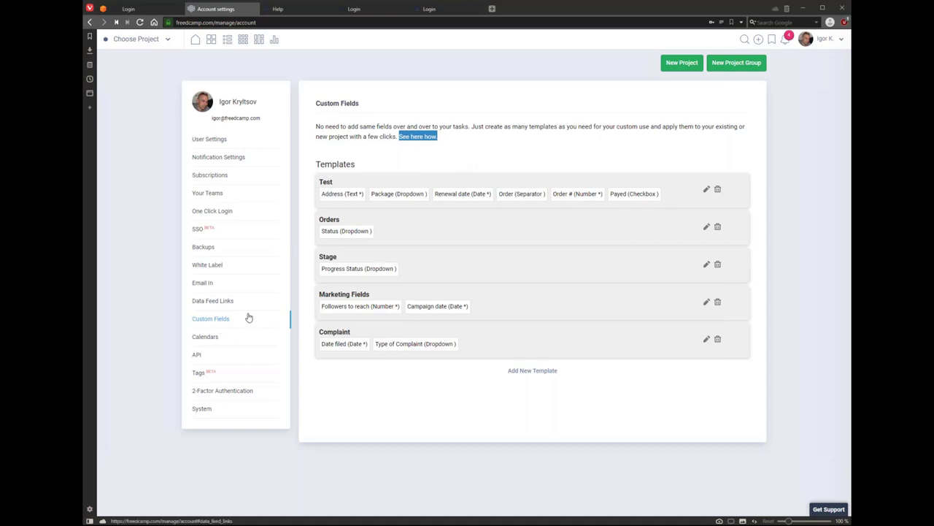
drag(319, 165, 469, 372)
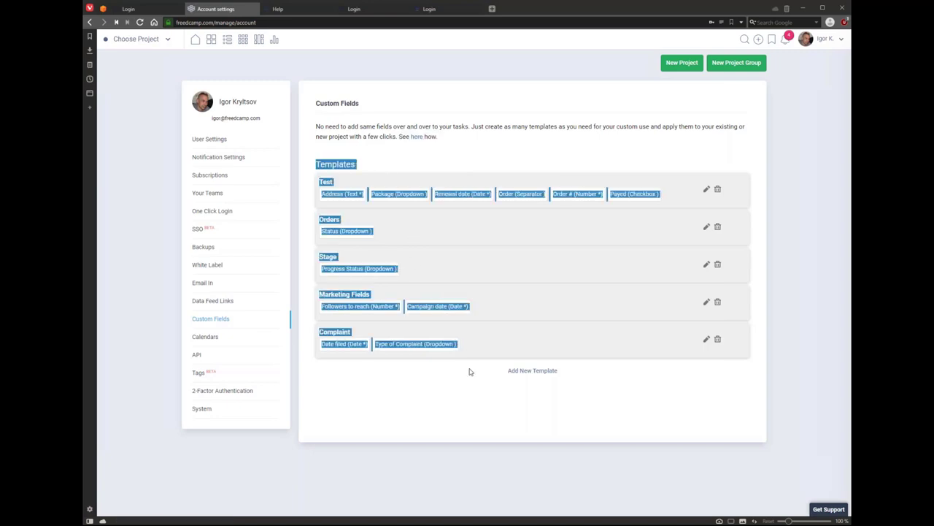
click(434, 419)
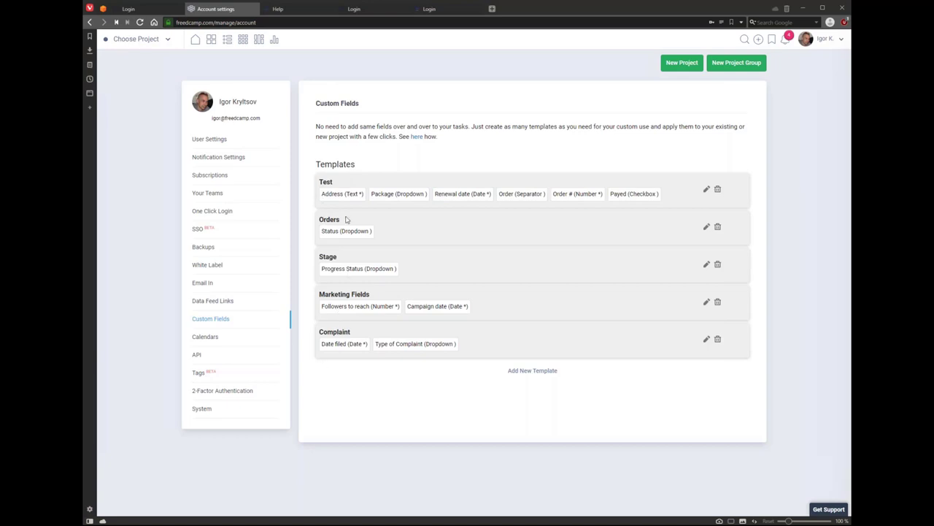
Step: Open the Calendars settings and remove the calendar link of the Mobile test iOS calendar
click(208, 340)
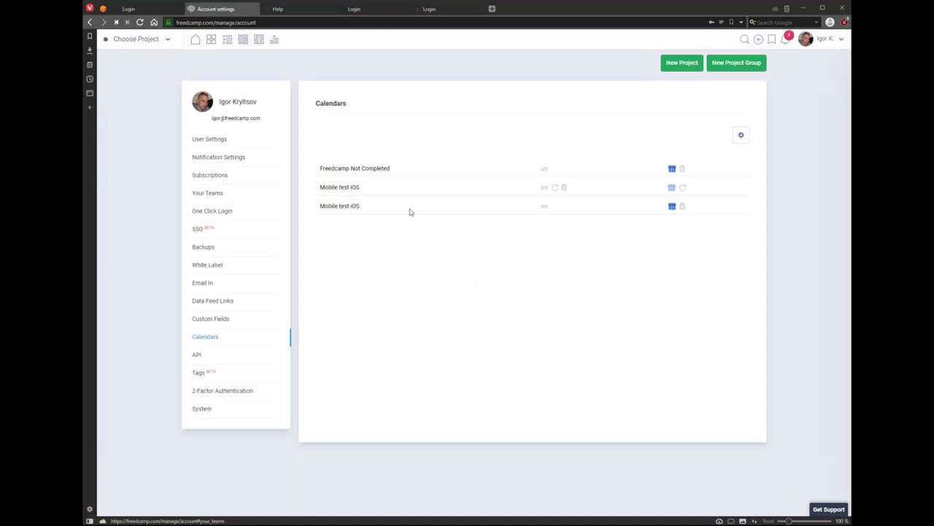
click(349, 169)
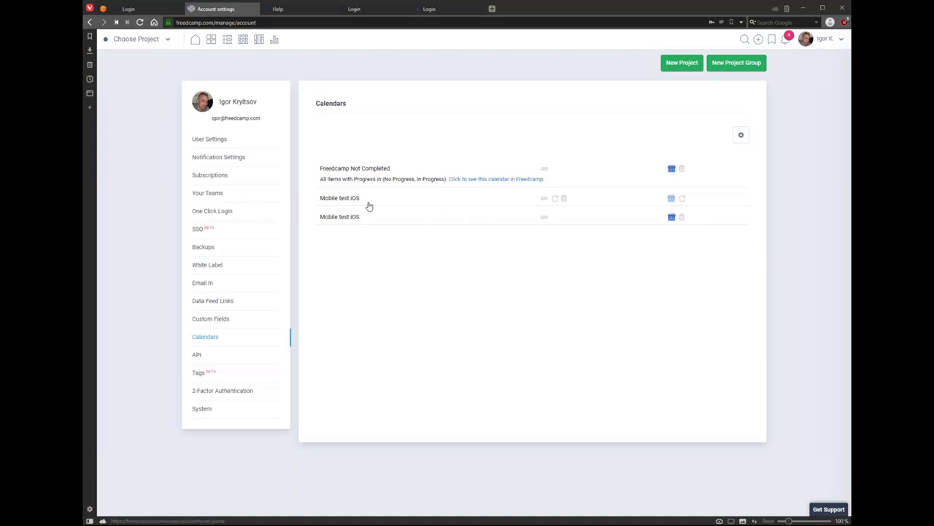
click(563, 200)
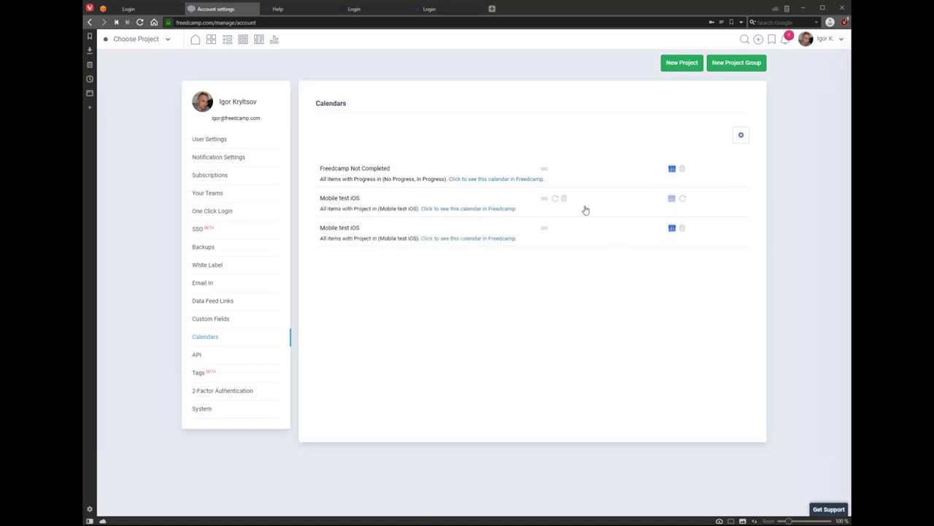
click(564, 199)
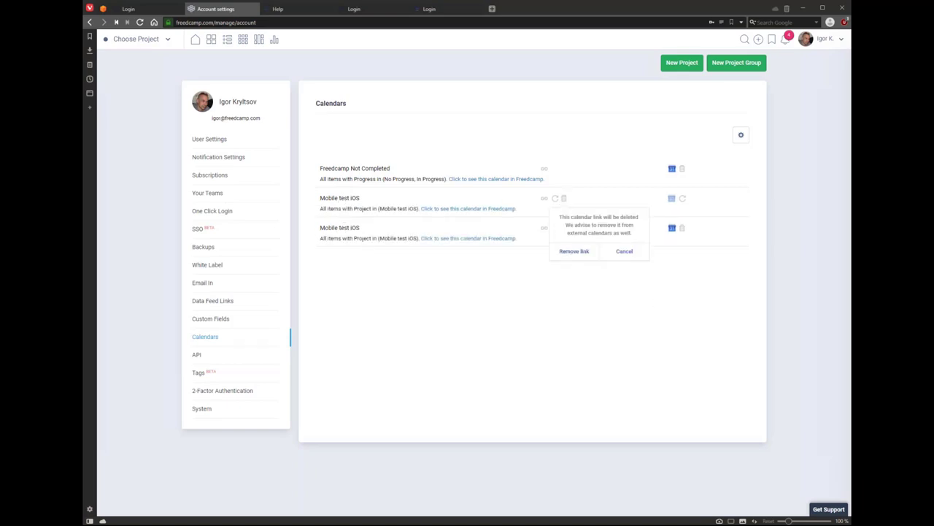
click(575, 254)
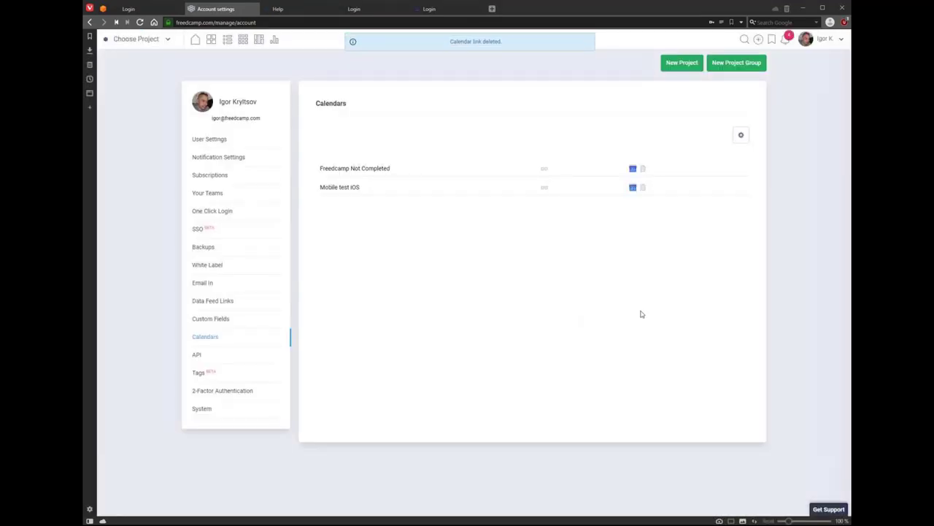
Step: Remove the Google Calendar sync of the remaining Mobile test iOS entry and delete its Google calendar as well
click(632, 188)
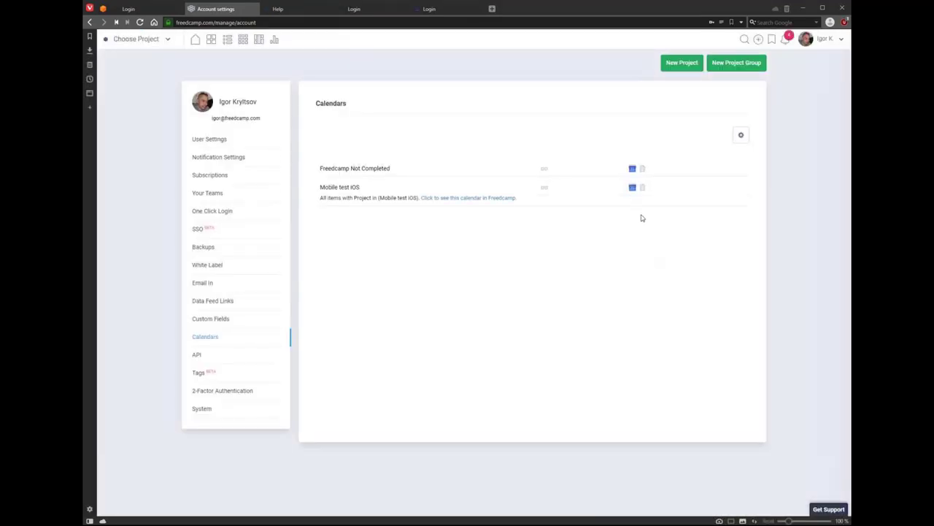
click(643, 189)
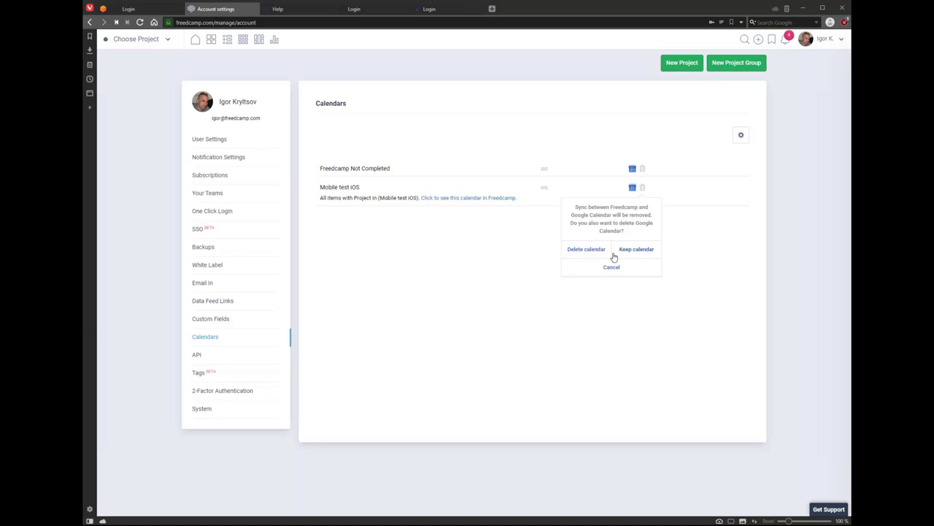
drag(320, 188, 358, 188)
click(356, 189)
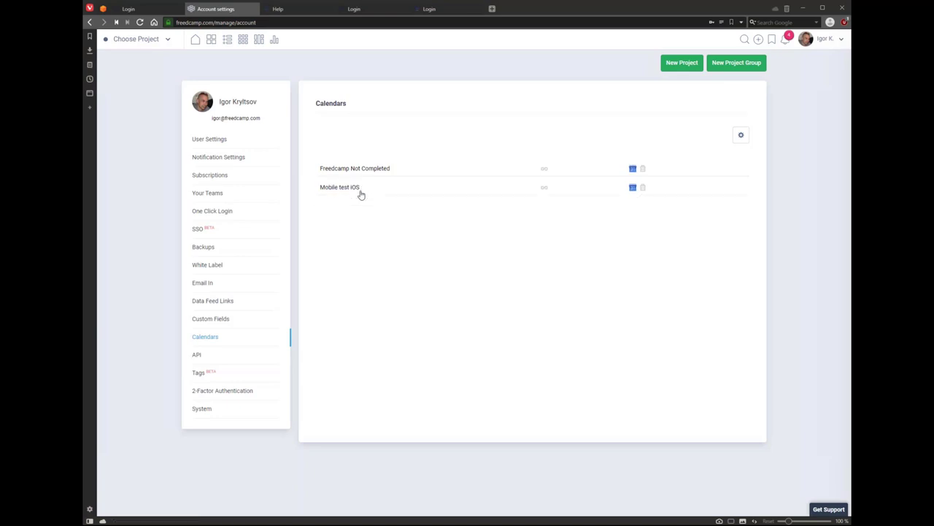
click(632, 188)
click(643, 188)
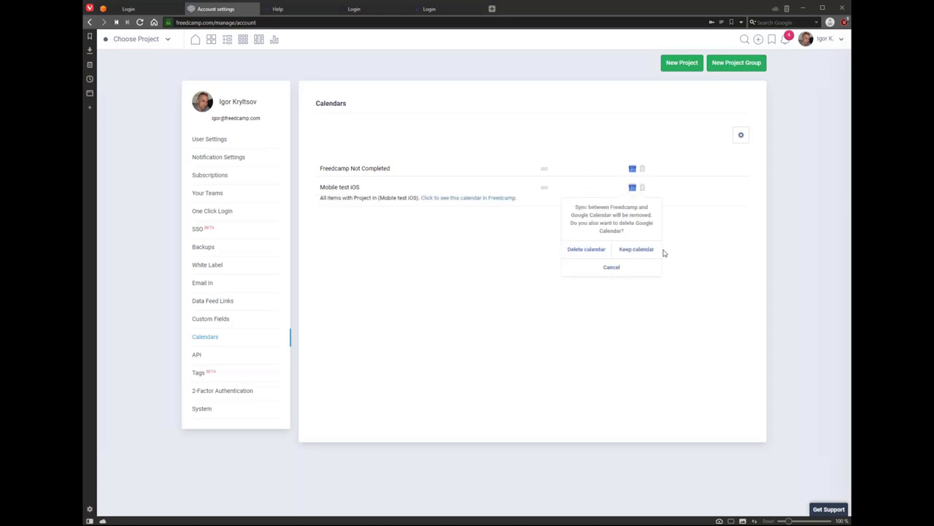
click(600, 249)
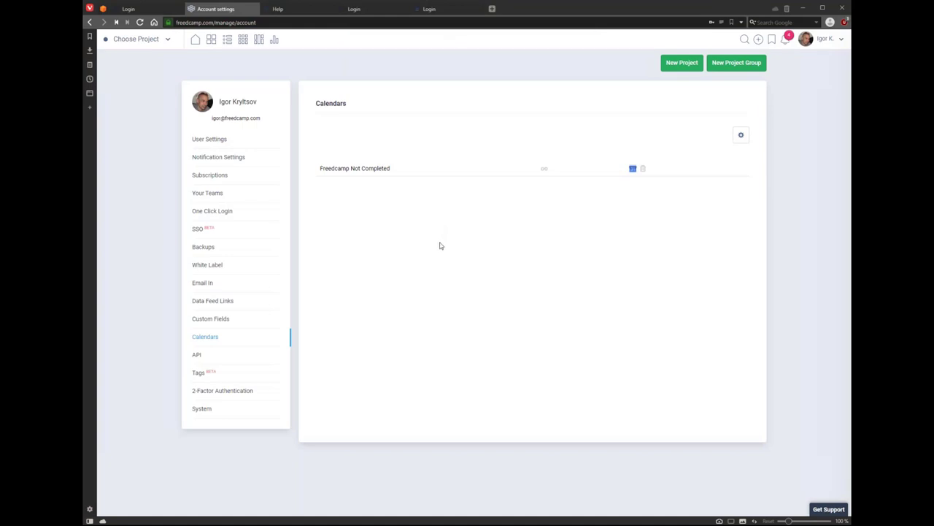
Step: Review the calendar management options, including sharing a new calendar, deleting all calendars and resyncing
click(741, 136)
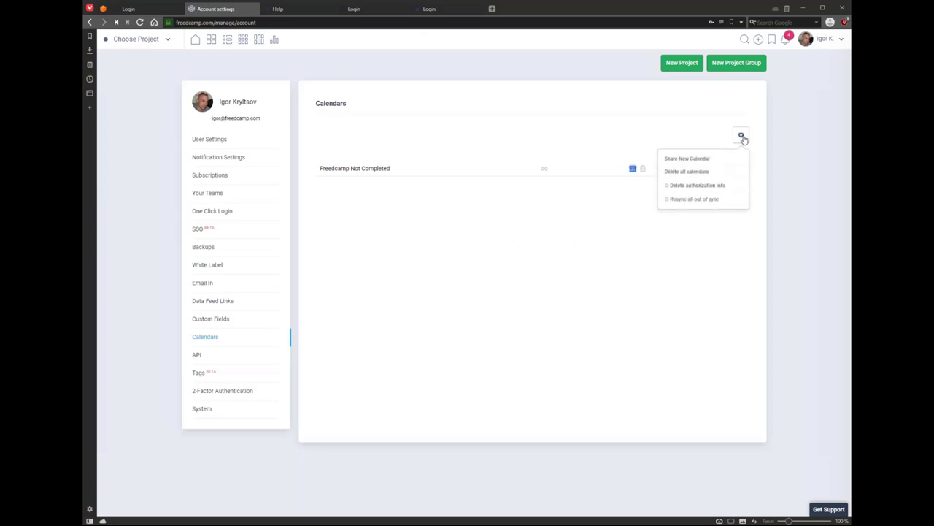
click(741, 136)
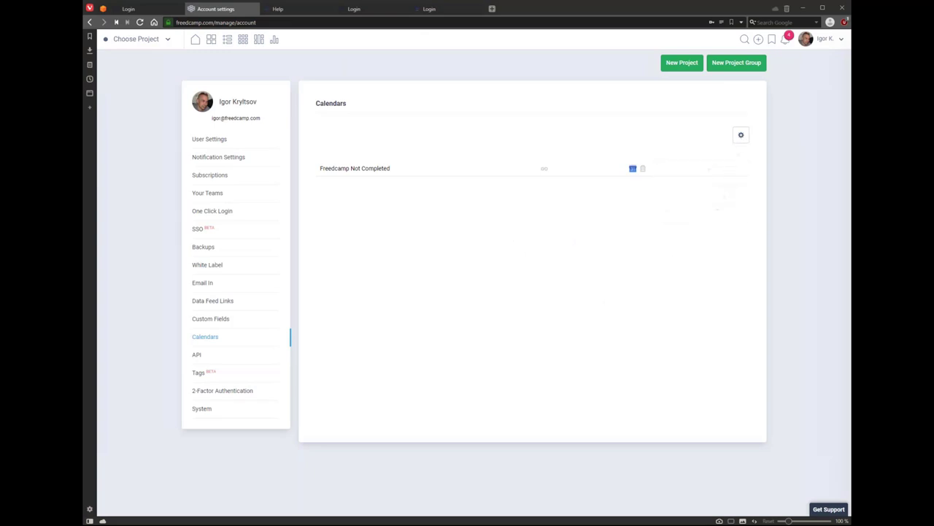
click(741, 135)
click(552, 275)
Step: Open the API settings and point out the Zap templates and the reference to more Zapier integrations
click(199, 354)
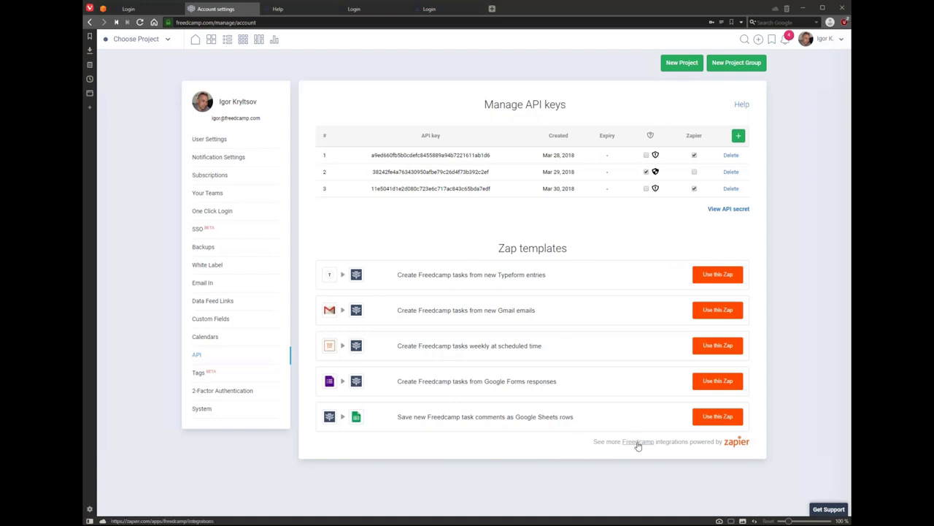
drag(592, 442, 720, 447)
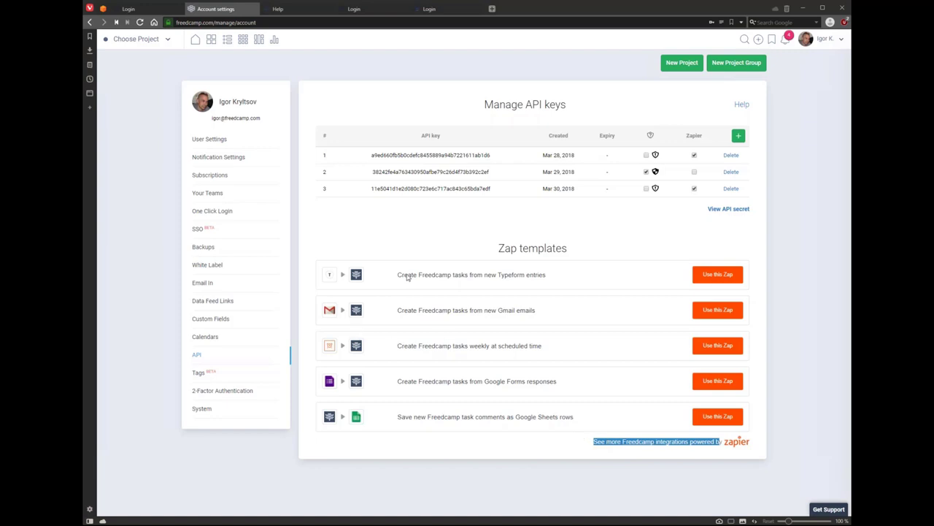
drag(500, 248, 633, 252)
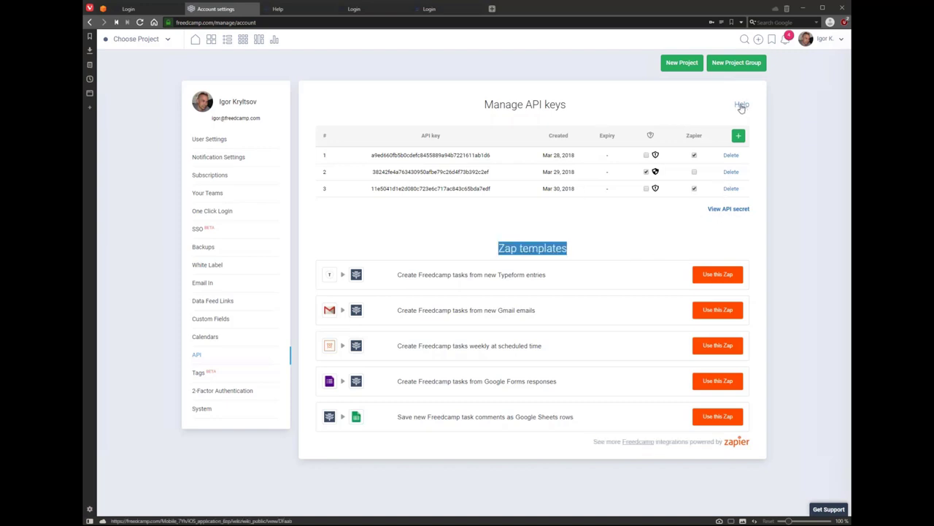
Step: Open the Tags settings and display the tag choices of the Tags filter in the search form
click(207, 372)
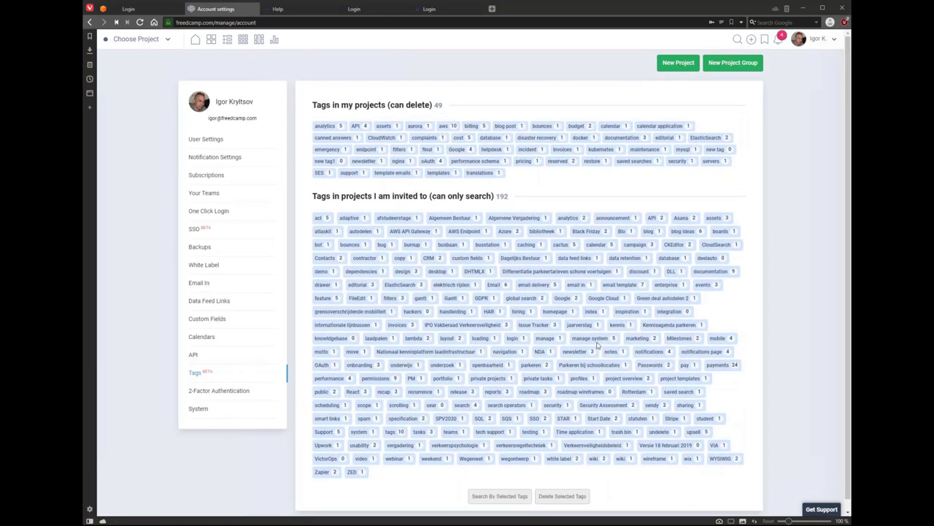
scroll(502, 316, down, 1)
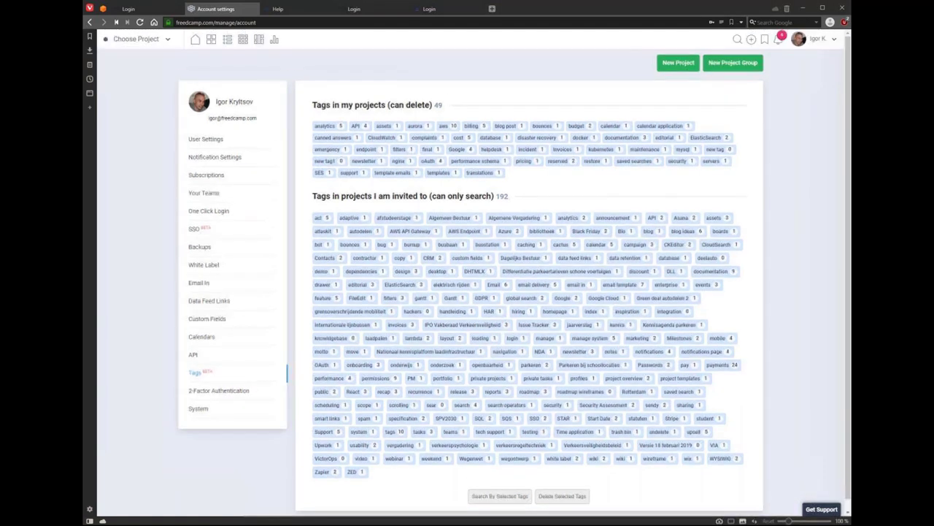
mouse_move(100, 265)
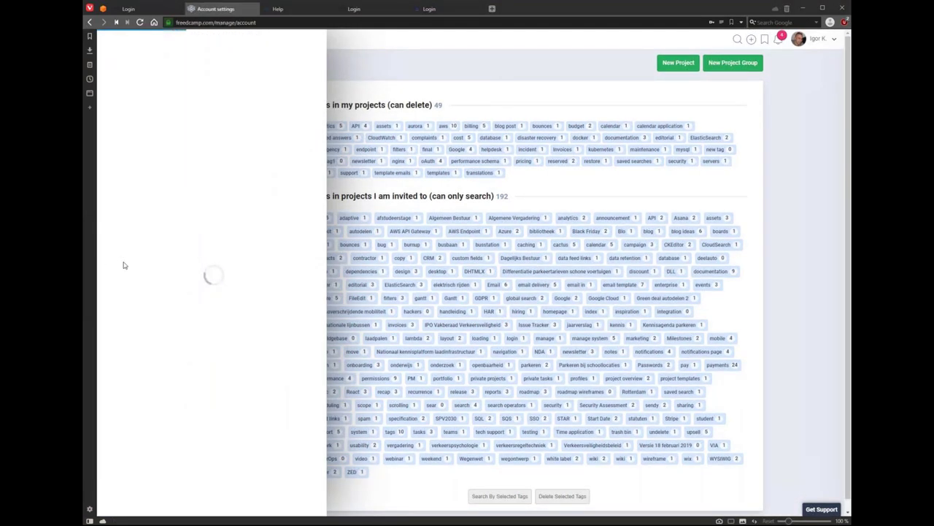
click(185, 287)
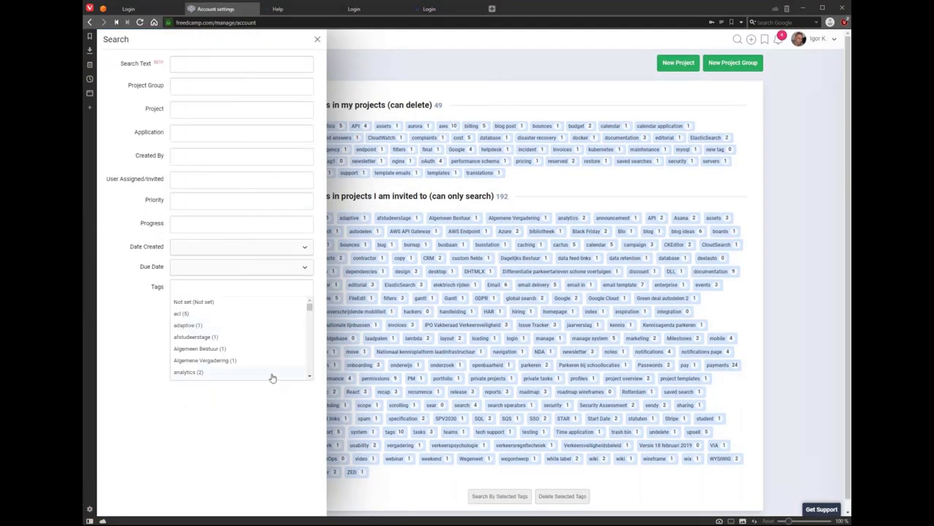
click(514, 92)
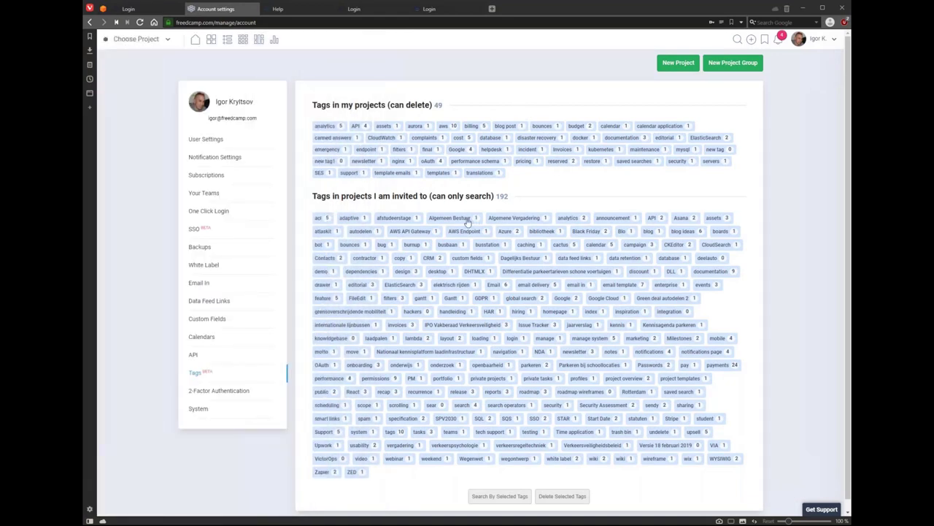
Step: Select the analytics, API, canned answers and CloudWatch tags in own projects and point out the search-only tags from invited projects
drag(313, 104, 432, 105)
click(324, 127)
click(328, 138)
click(356, 126)
click(379, 138)
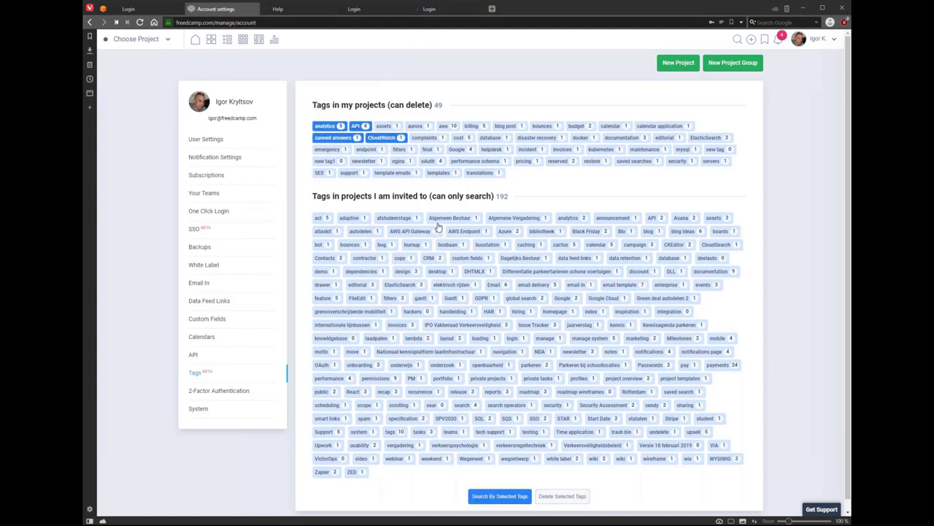
scroll(453, 270, down, 1)
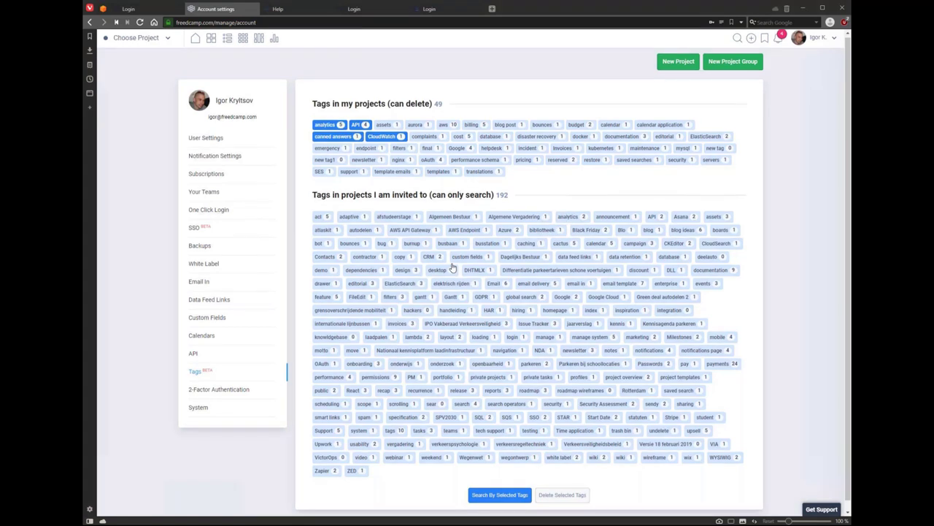
scroll(453, 270, down, 1)
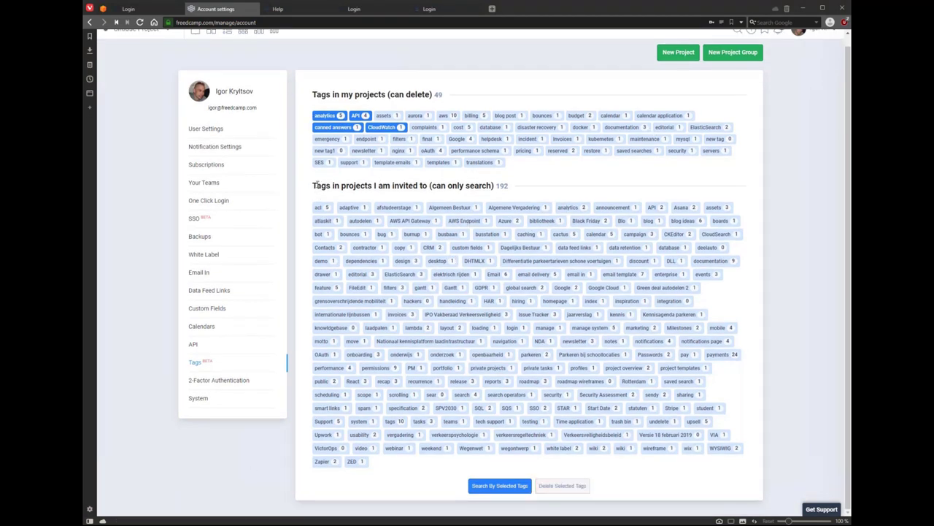
drag(316, 185, 442, 185)
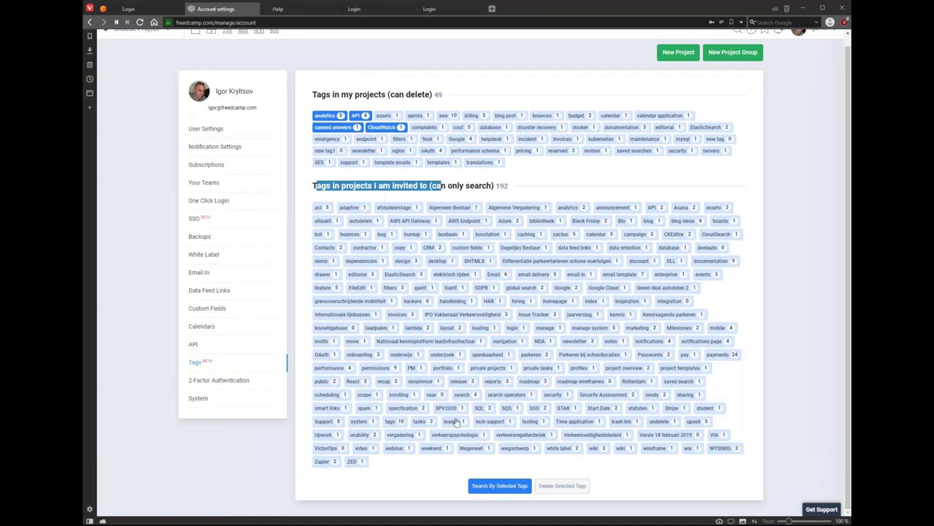
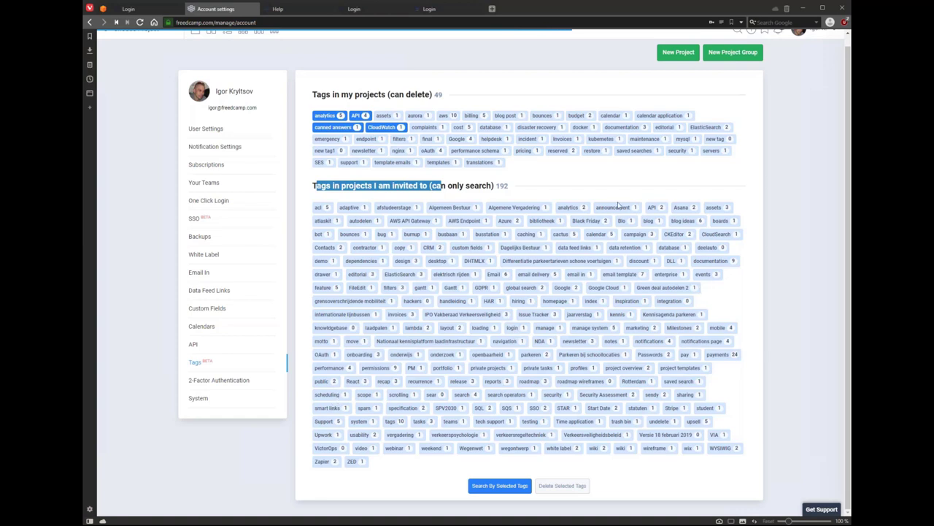
Step: Open the 2-Factor Authentication settings and review the setup steps, pointing out the QR-code scan
click(218, 380)
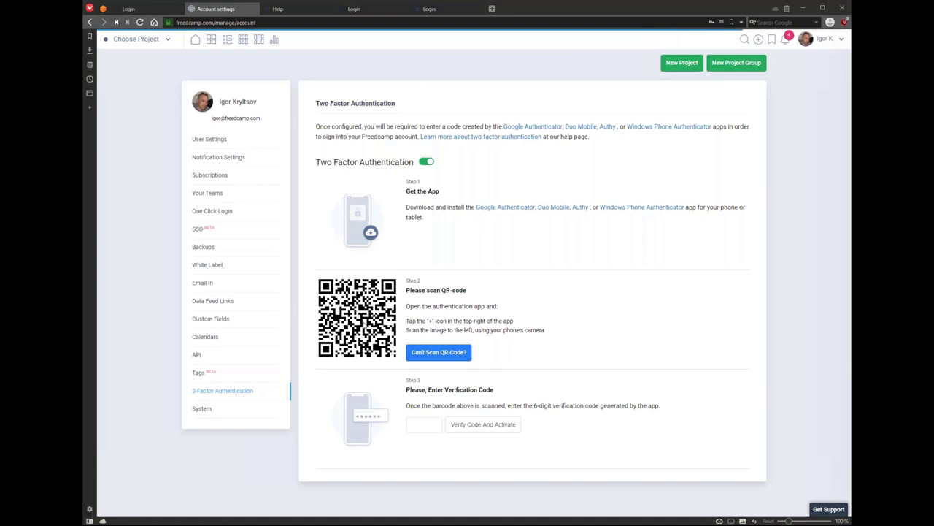
drag(442, 290, 466, 290)
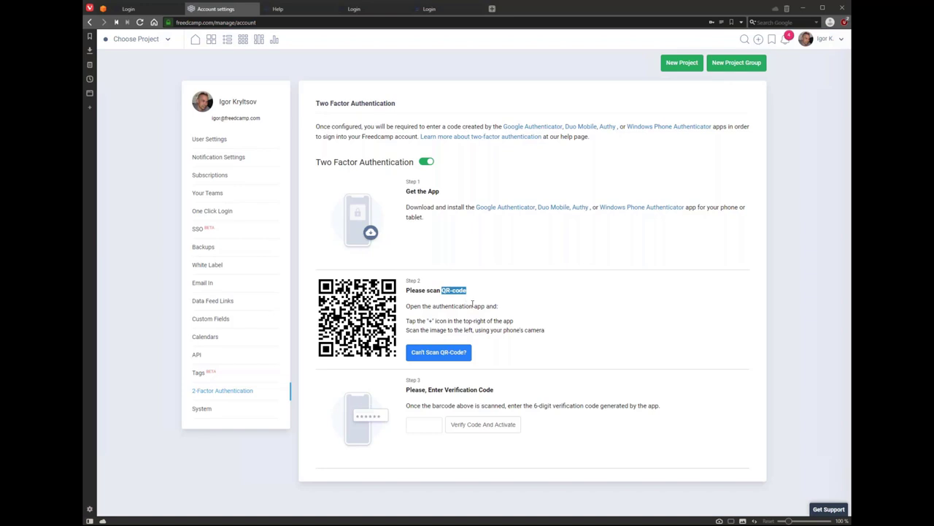
click(561, 347)
Step: Open the System settings and review the maintenance status and logging options
click(220, 409)
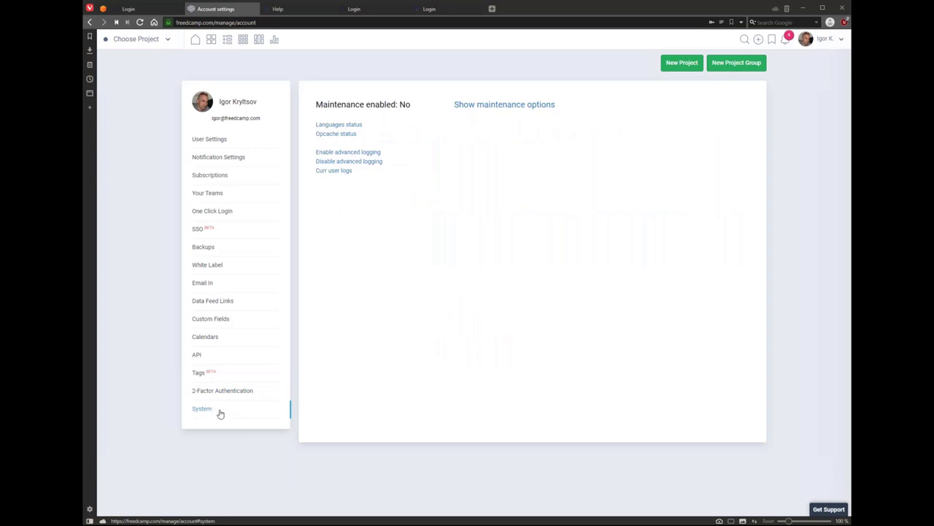
drag(324, 104, 316, 104)
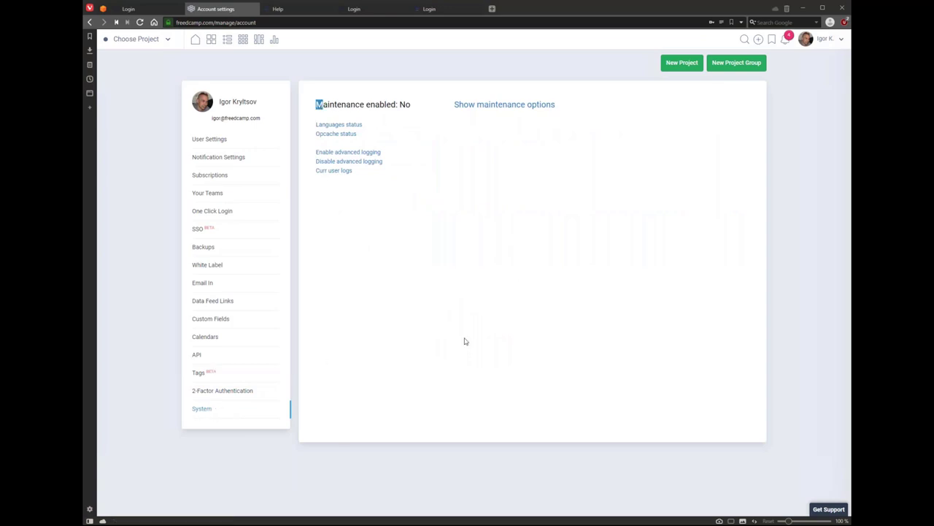
click(214, 414)
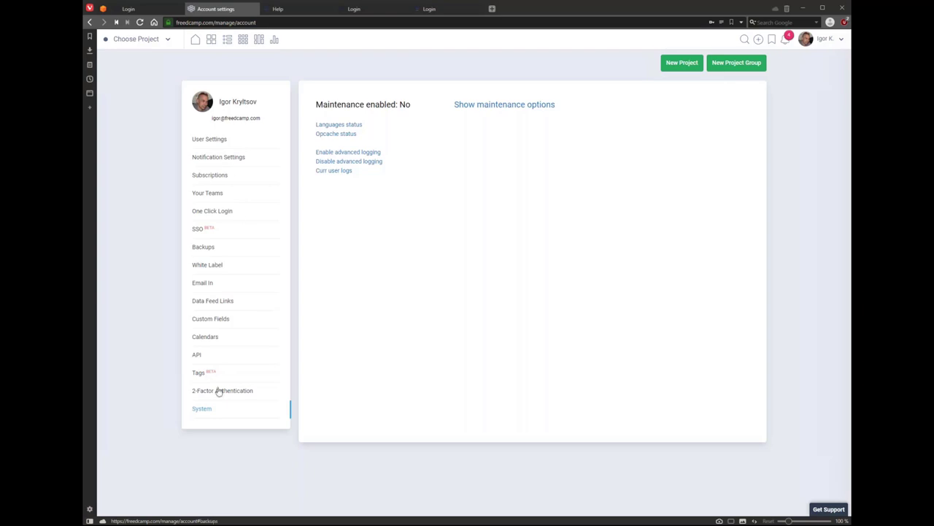
Step: Open the Notification Settings and point out the Daily digest email option in the global settings
click(230, 159)
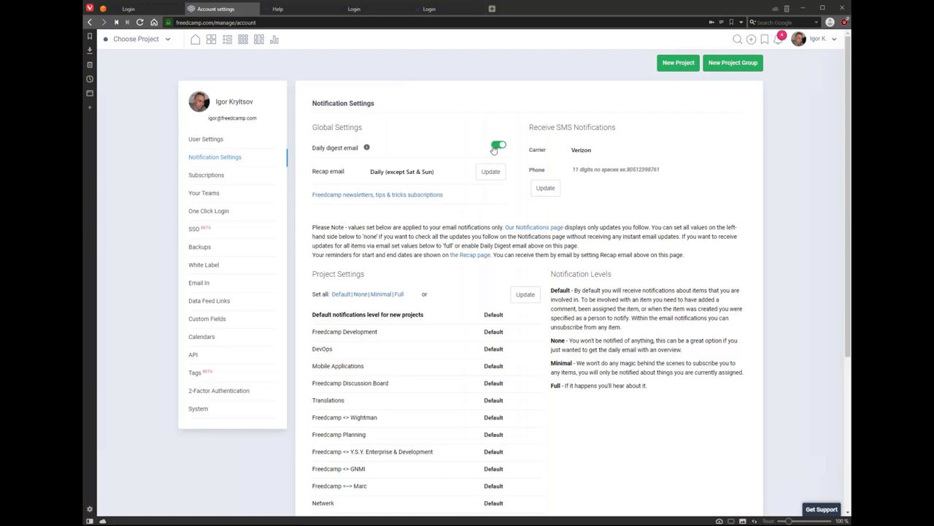
mouse_move(367, 149)
drag(313, 150, 359, 154)
click(359, 154)
Step: Open the User Settings to highlight the fields displayed on the profile, and display the Freedcamp score details
drag(203, 140, 224, 140)
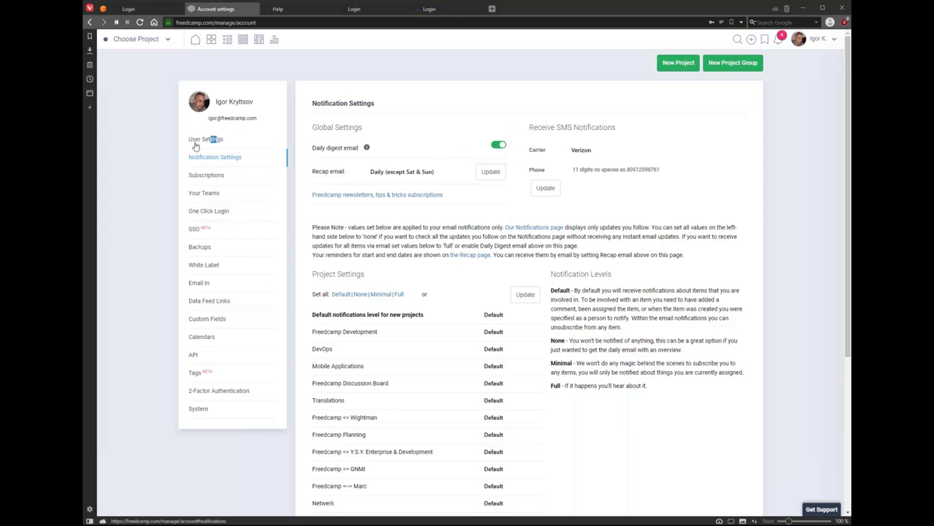
scroll(453, 273, down, 2)
drag(470, 237, 559, 422)
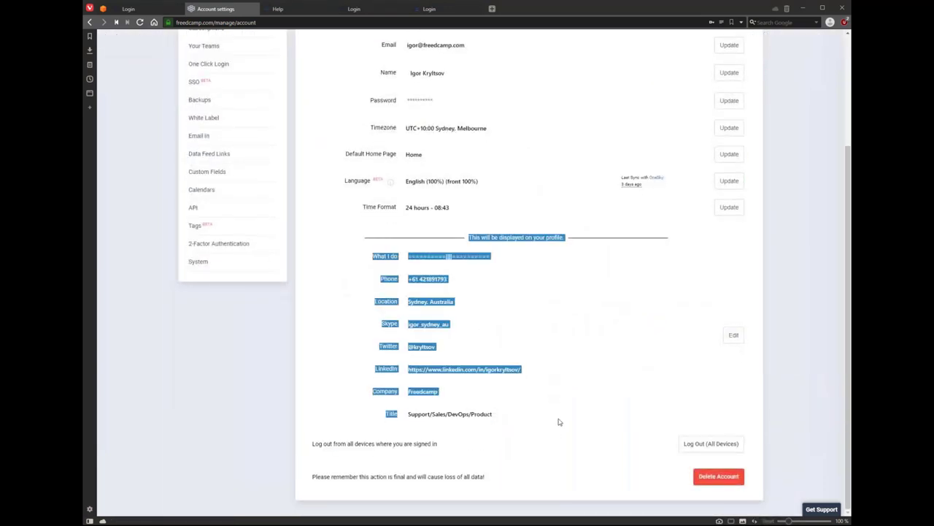
scroll(523, 392, up, 2)
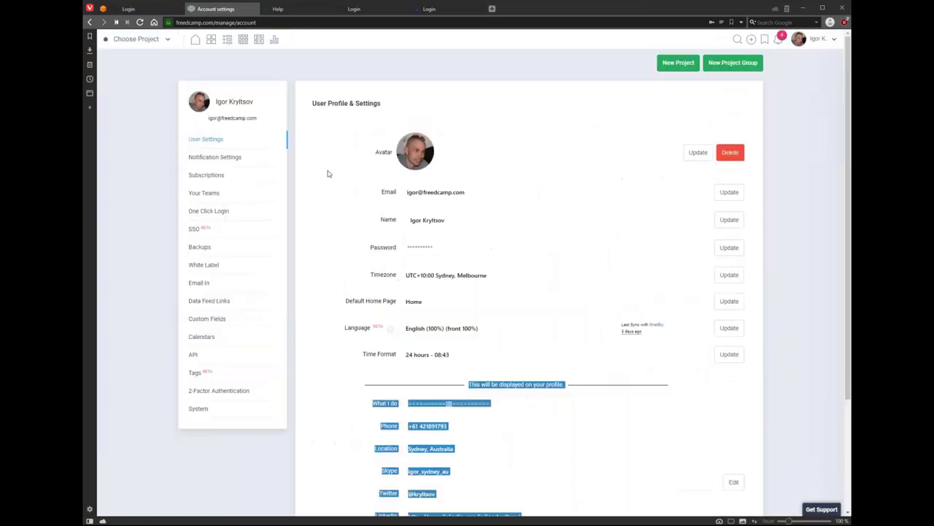
click(208, 104)
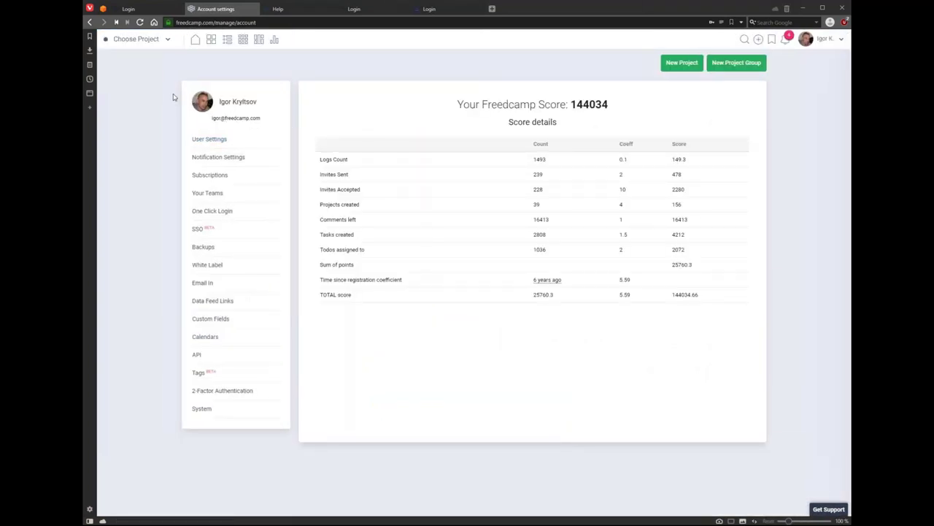
Step: Open the [SSO] Implement SSO task from the home dashboard and highlight the time difference on its creator's profile card
click(194, 41)
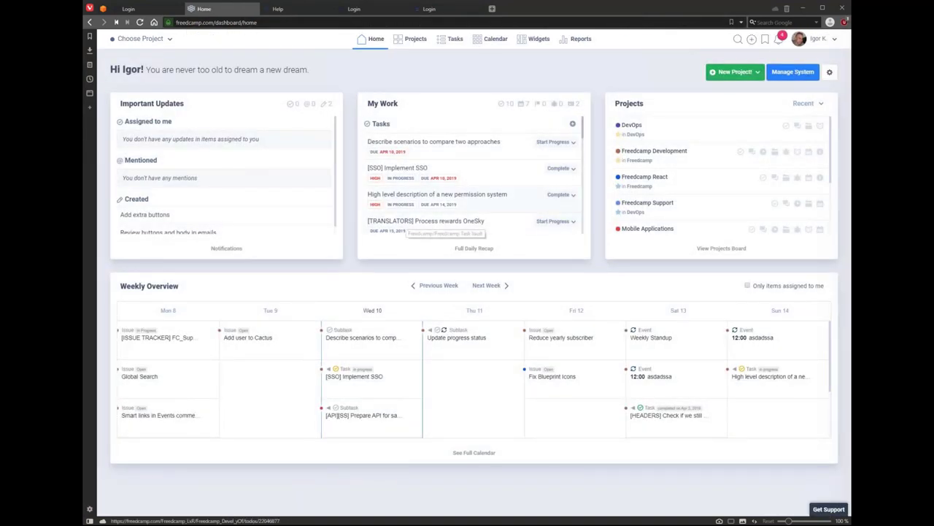
click(398, 169)
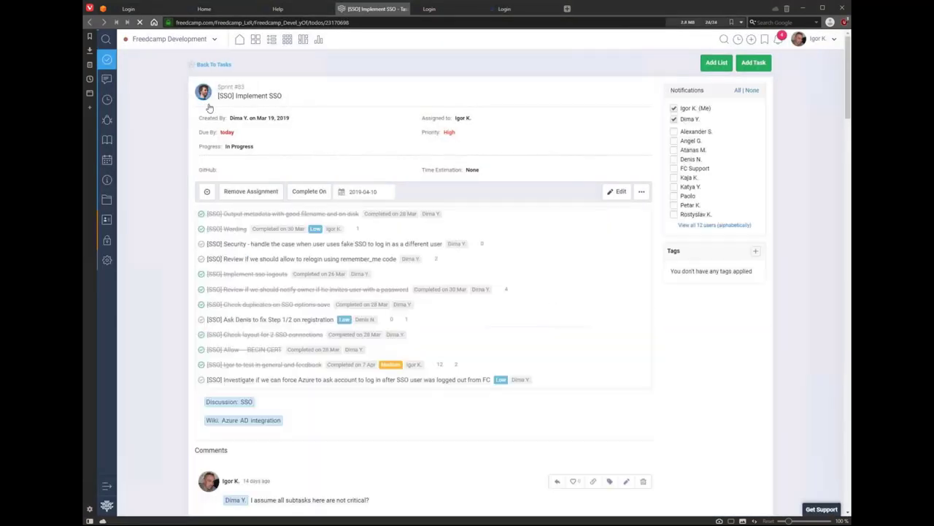
mouse_move(205, 101)
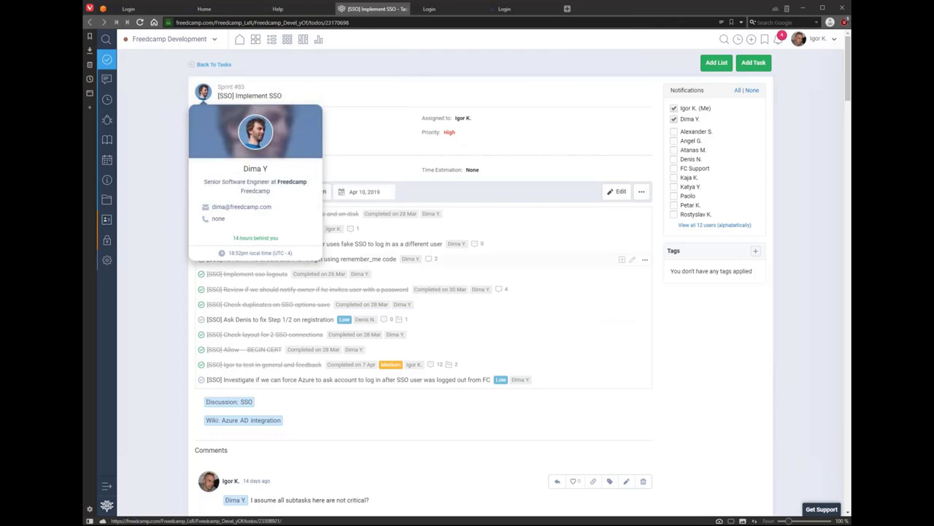
scroll(294, 270, down, 1)
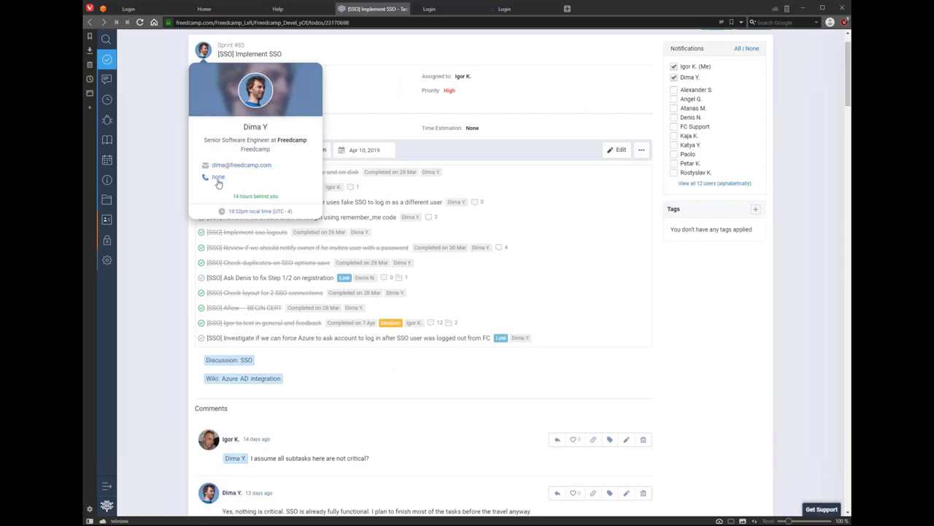
drag(233, 195, 301, 202)
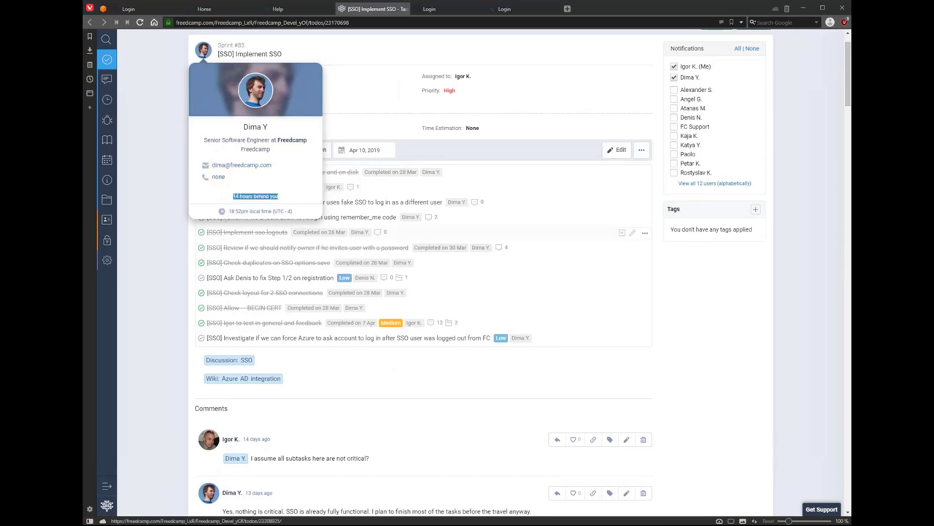
click(305, 194)
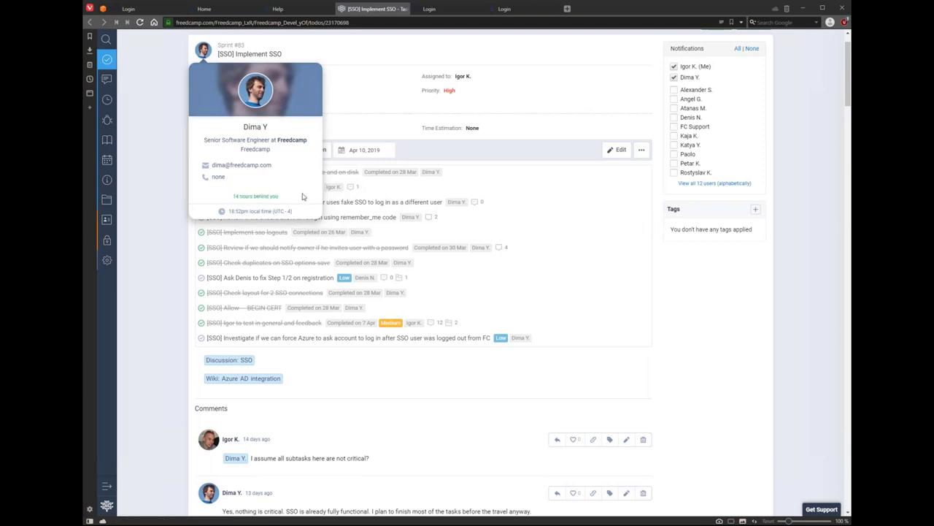
drag(234, 196, 295, 201)
click(291, 189)
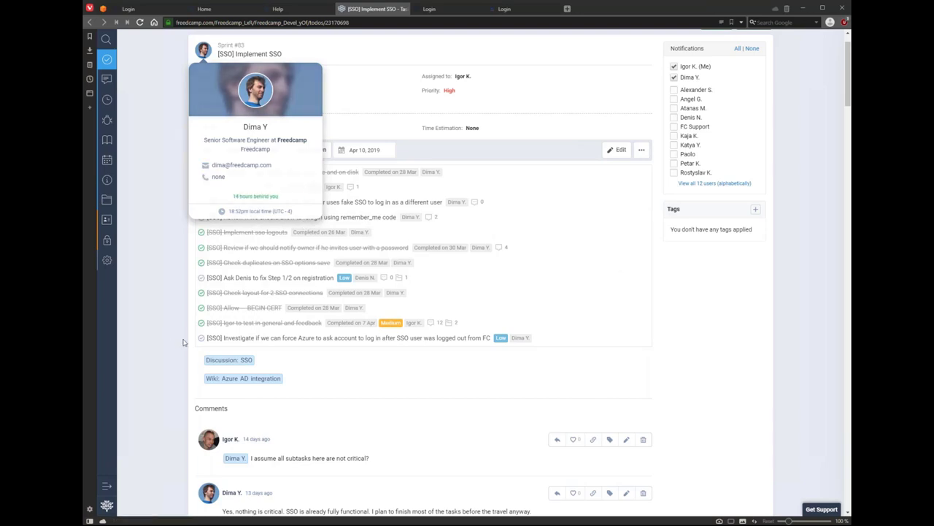
Step: Display the first commenter's profile card in the task comments and highlight the name, job title and description
scroll(196, 341, down, 3)
mouse_move(208, 270)
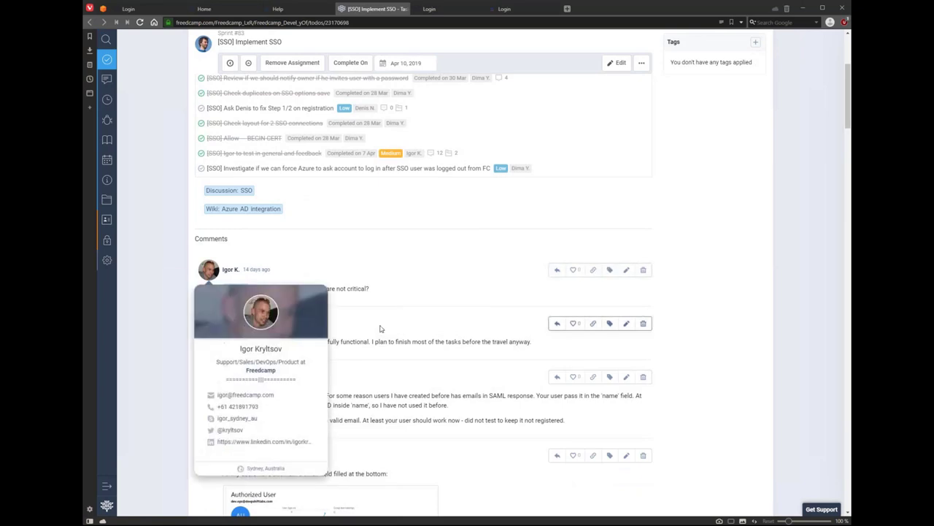
scroll(241, 227, down, 3)
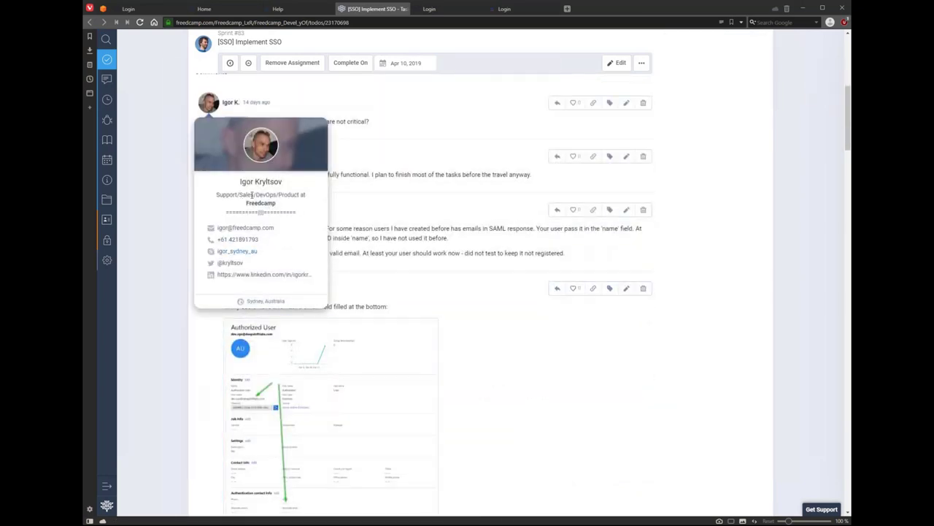
drag(241, 183, 305, 216)
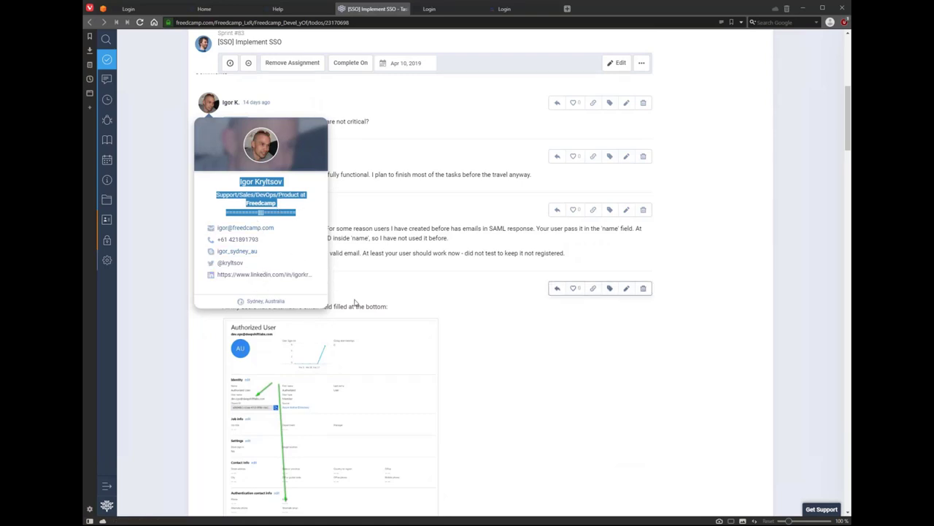
click(373, 205)
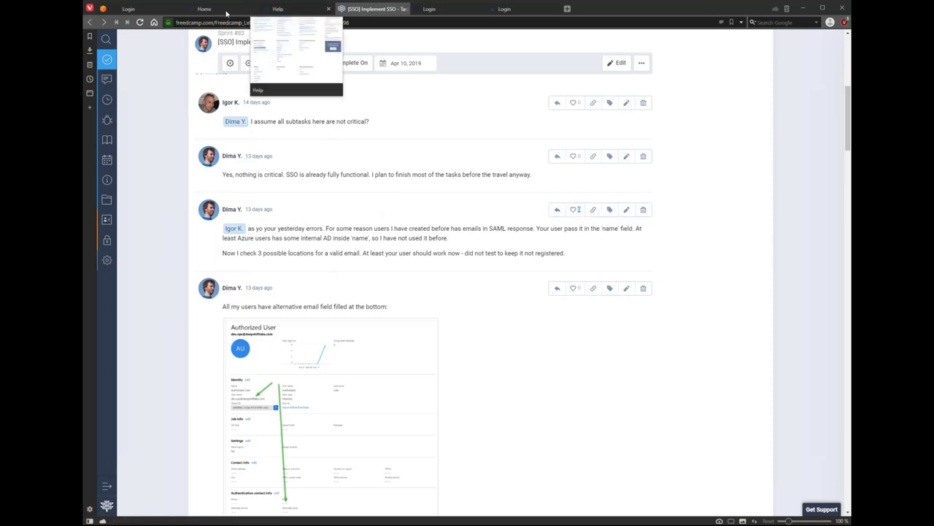
Step: Return to the home dashboard and open the account settings
click(287, 12)
click(238, 12)
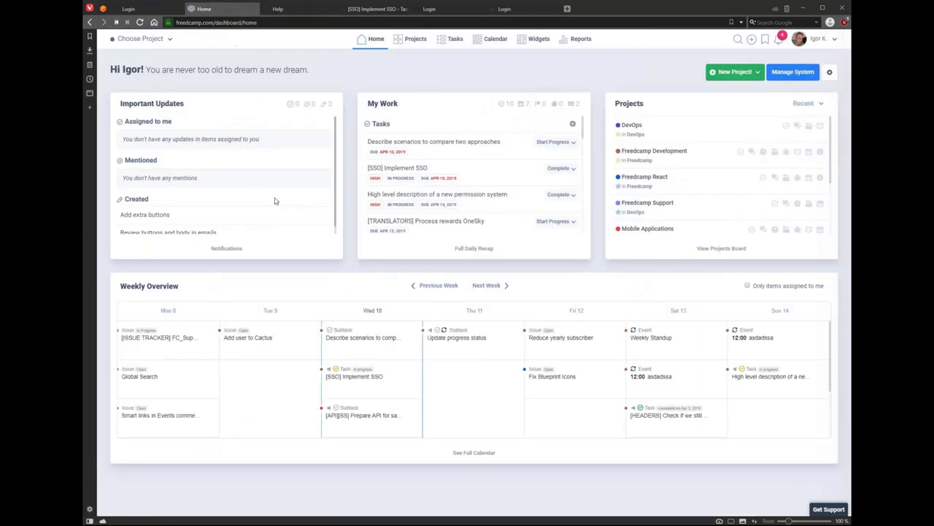
click(820, 40)
click(788, 54)
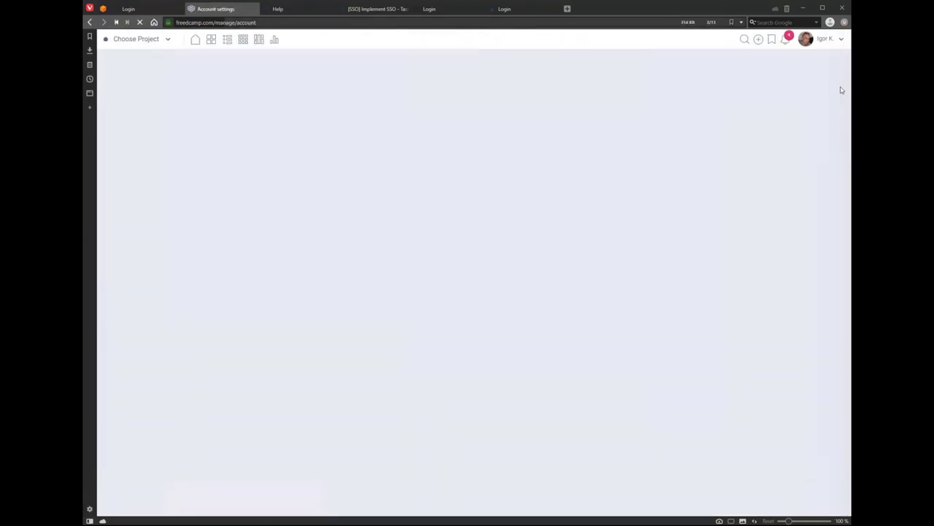
Step: Open the Overview of the Freedcamp Development project, and expand and collapse its application sidebar
click(139, 38)
scroll(183, 292, down, 1)
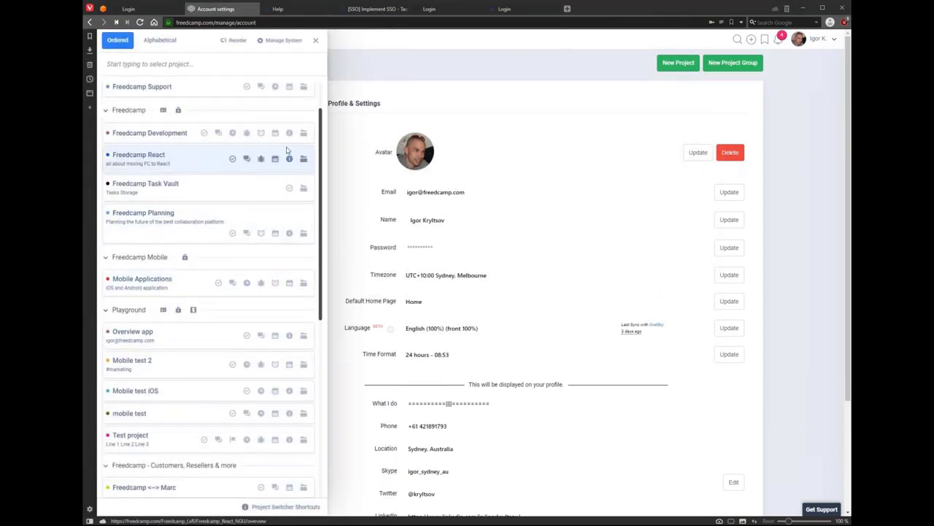
click(302, 159)
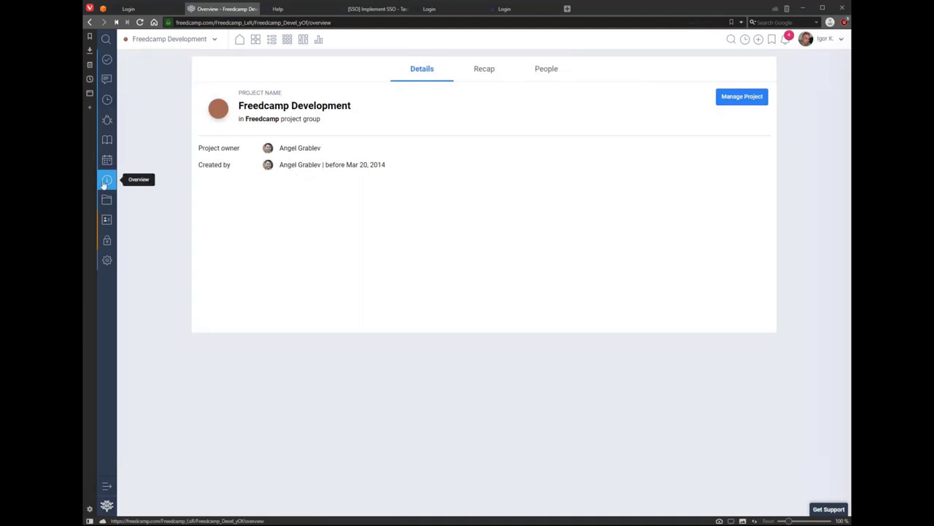
click(106, 487)
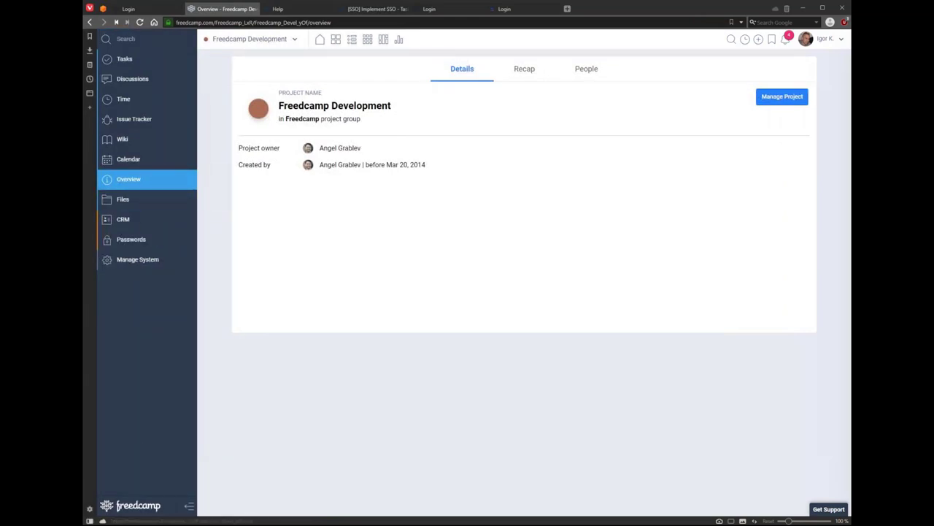
click(188, 508)
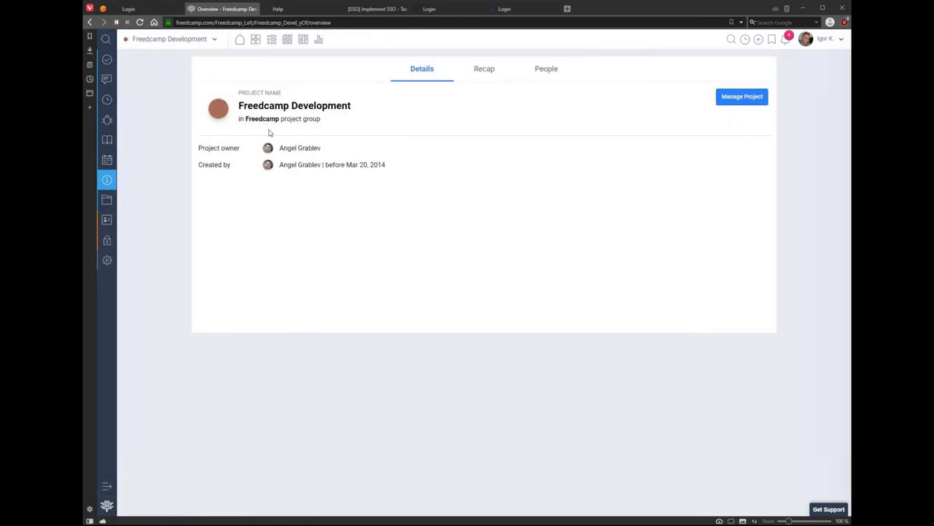
Step: Point out the project owner and creator details, and review the project Recap from the overdue items to today's tasks
triple_click(200, 150)
triple_click(201, 165)
click(484, 71)
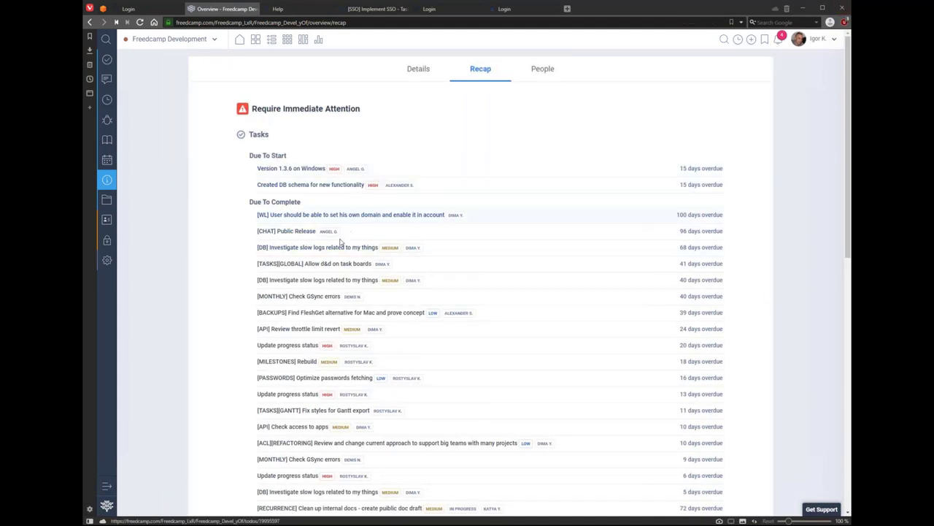
drag(238, 108, 274, 138)
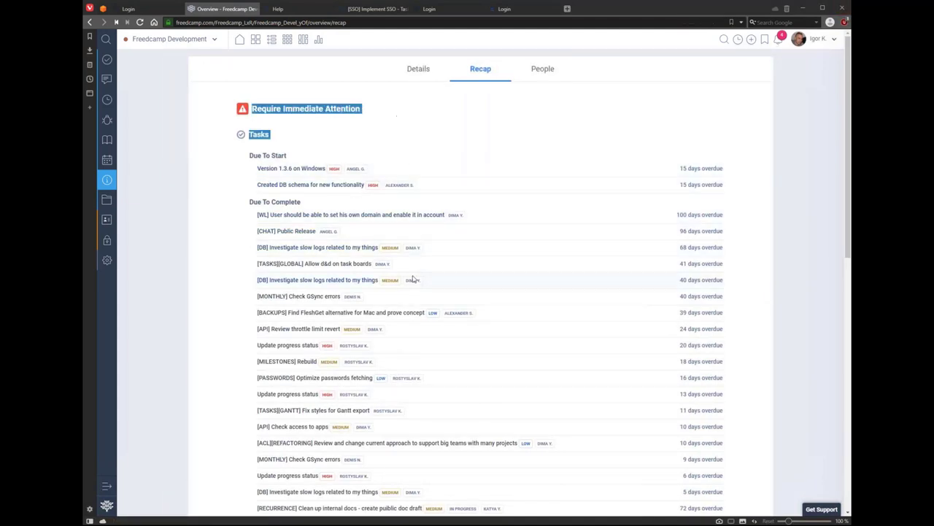
scroll(407, 265, down, 2)
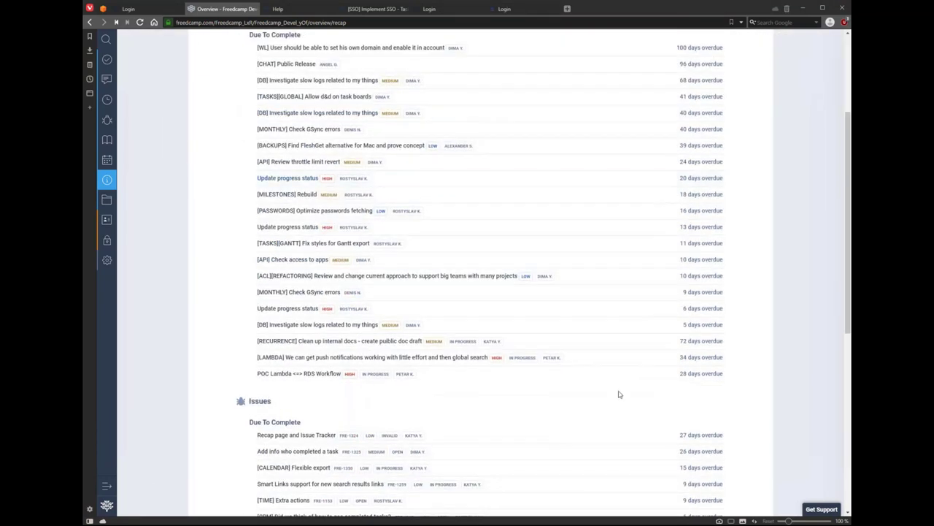
scroll(538, 343, up, 2)
scroll(521, 342, down, 2)
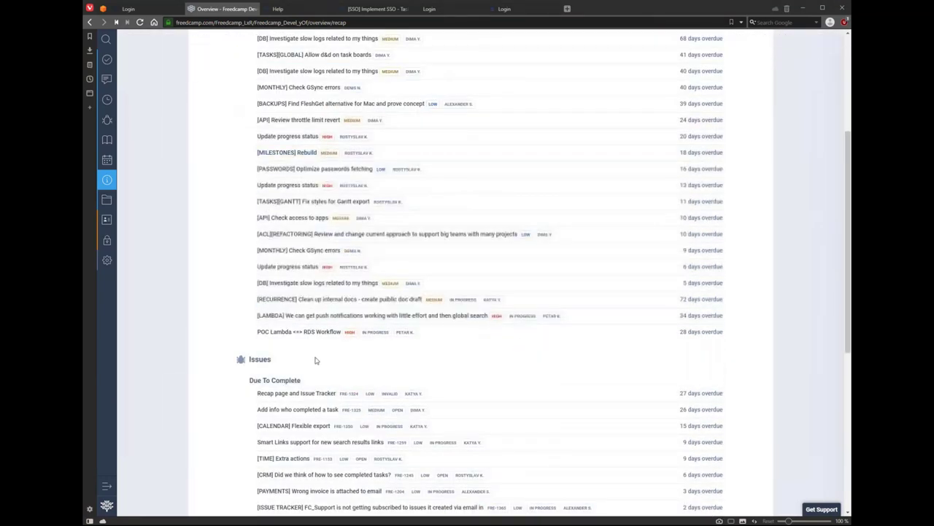
scroll(521, 342, down, 5)
drag(223, 296, 345, 297)
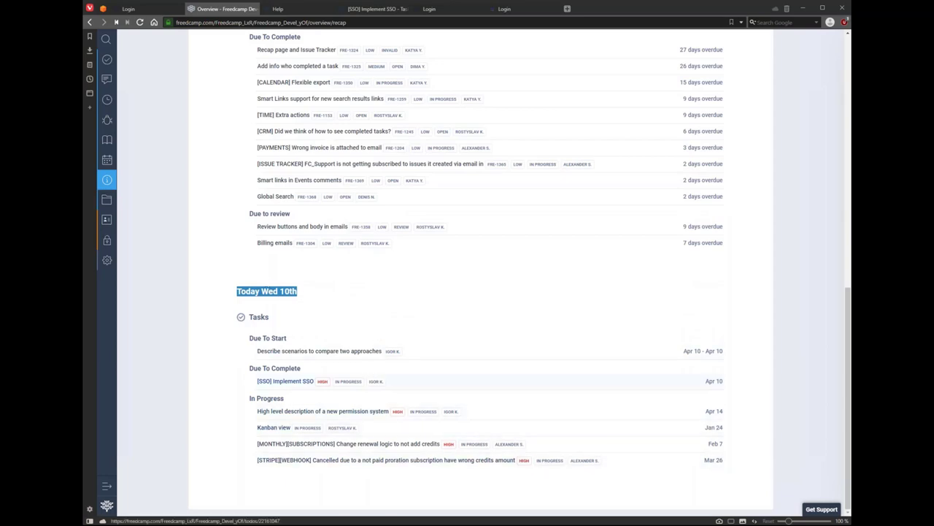
key(Home)
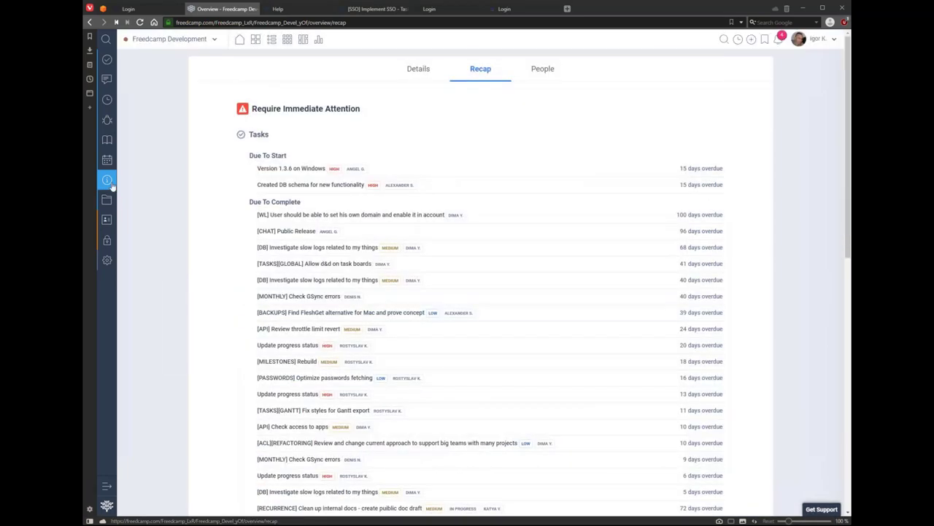
Step: Revisit the project Details and examine the Recap again, highlighting the Require Immediate Attention and Today sections
click(418, 73)
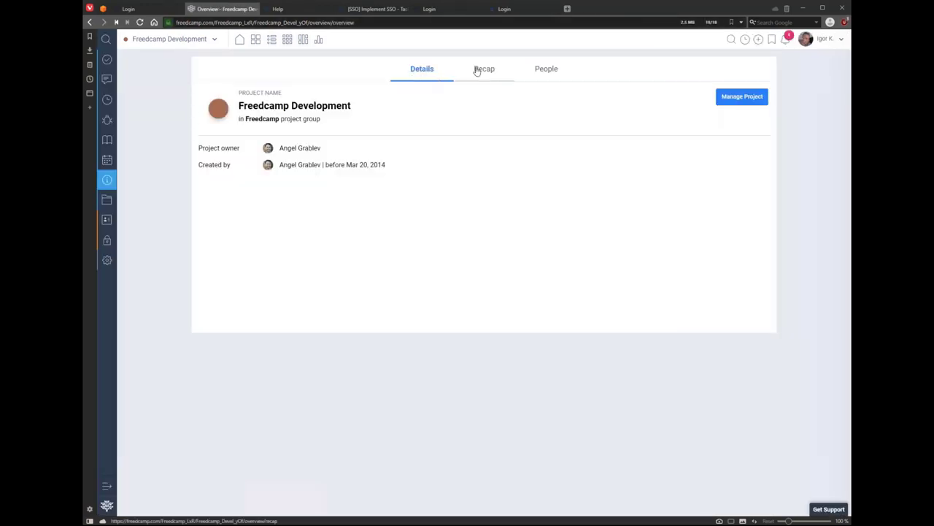
click(478, 70)
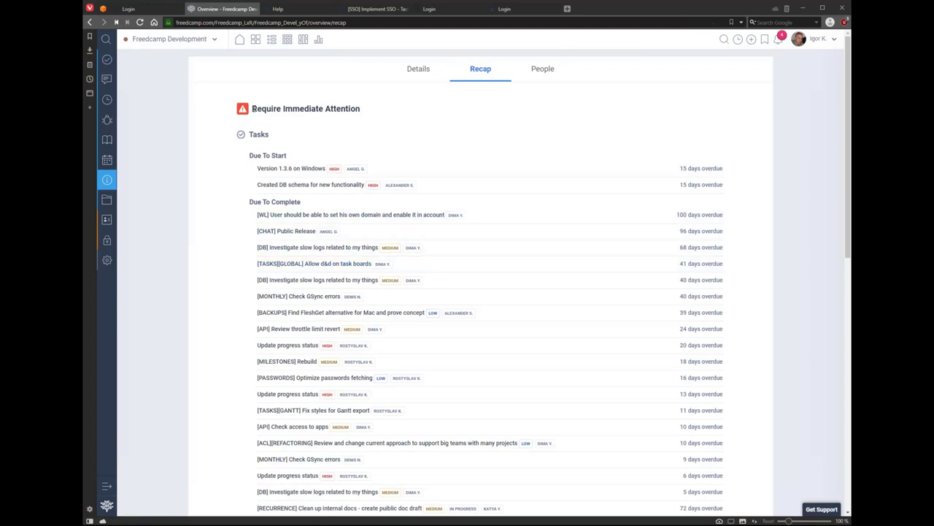
drag(254, 106, 468, 323)
click(460, 289)
scroll(460, 289, down, 15)
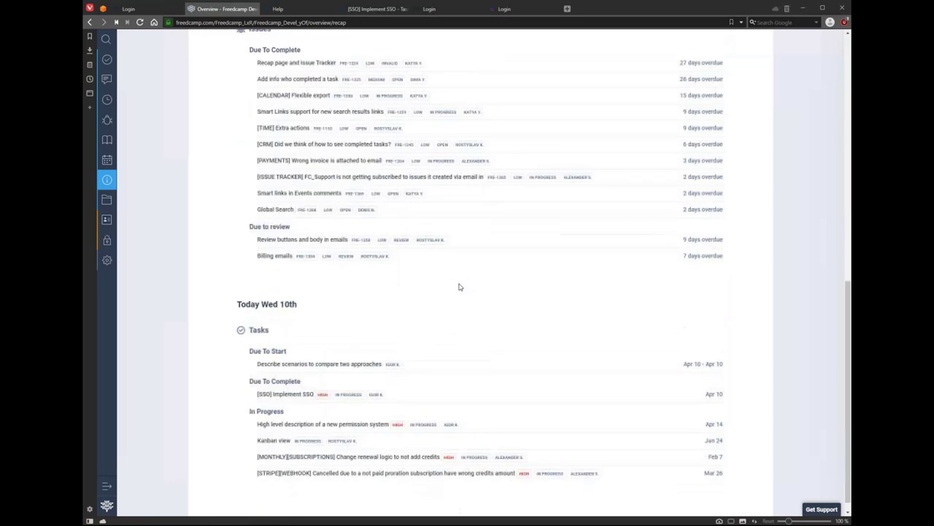
drag(237, 291, 418, 319)
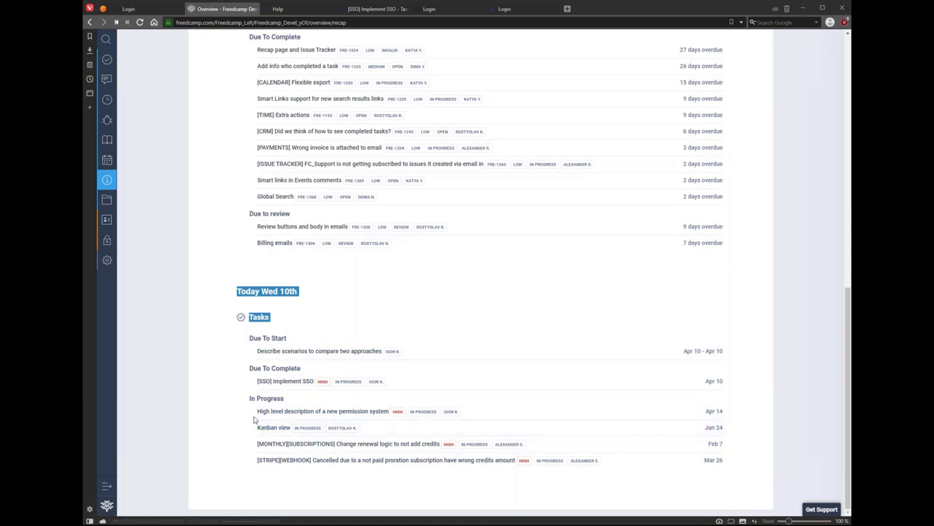
scroll(253, 414, up, 15)
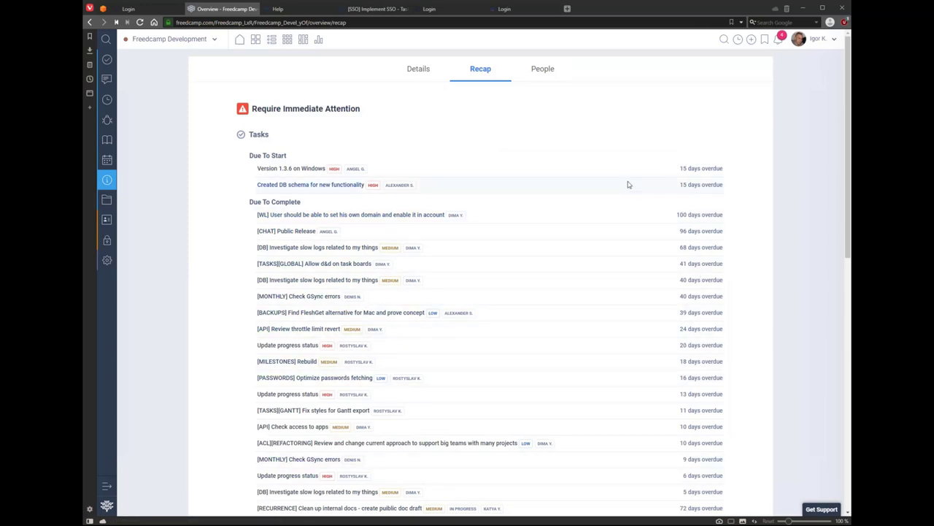
scroll(499, 365, down, 3)
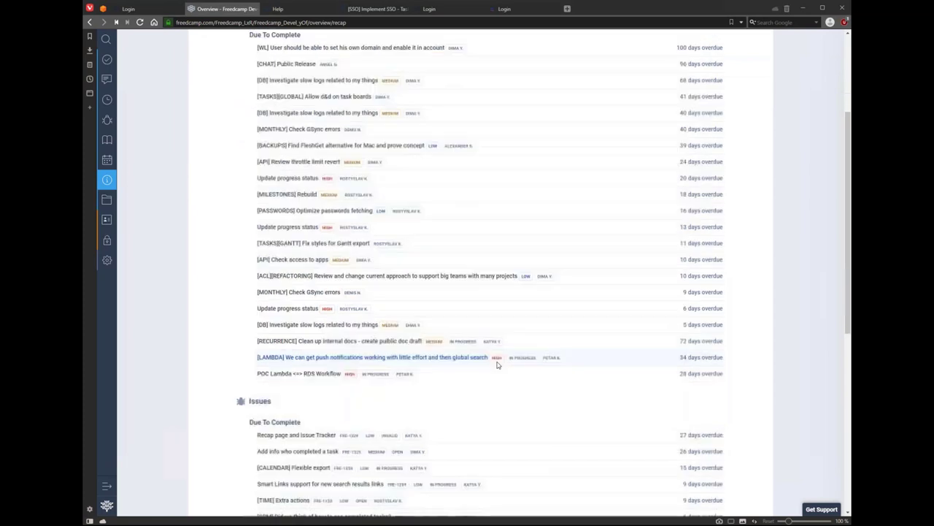
scroll(497, 364, up, 3)
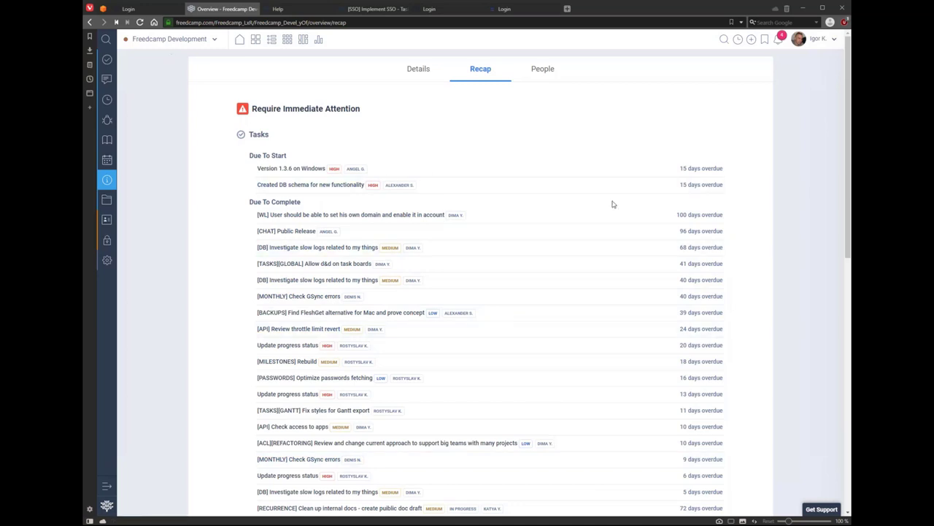
Step: Open the project's People list, review its members from start to end, and view the second member's profile card
click(544, 73)
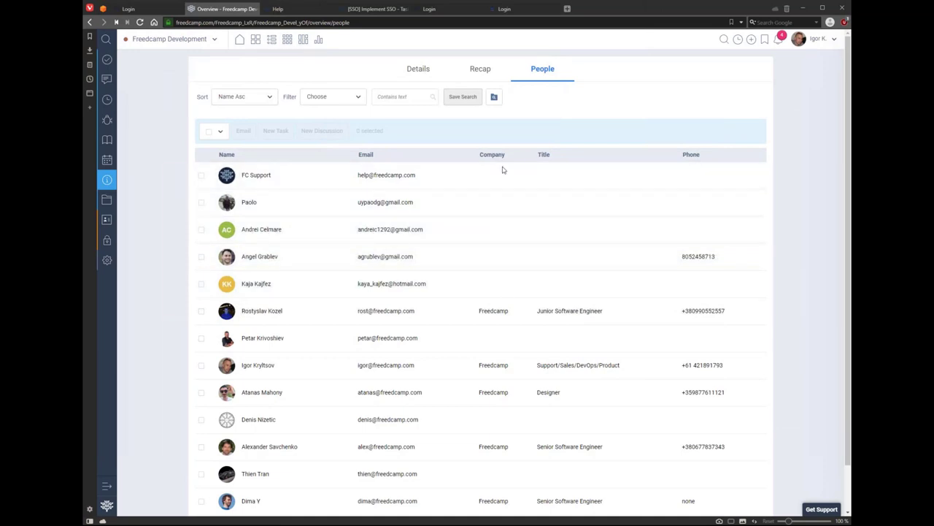
scroll(496, 407, down, 2)
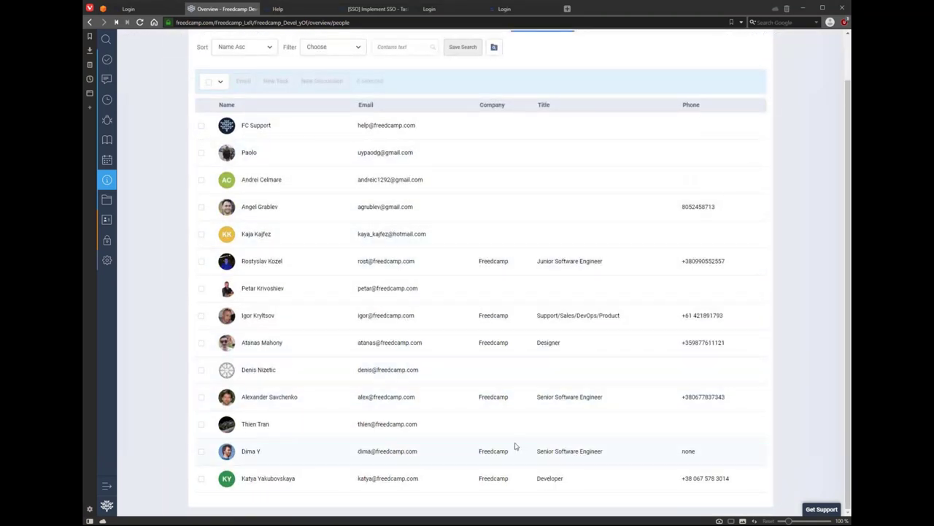
scroll(514, 443, up, 2)
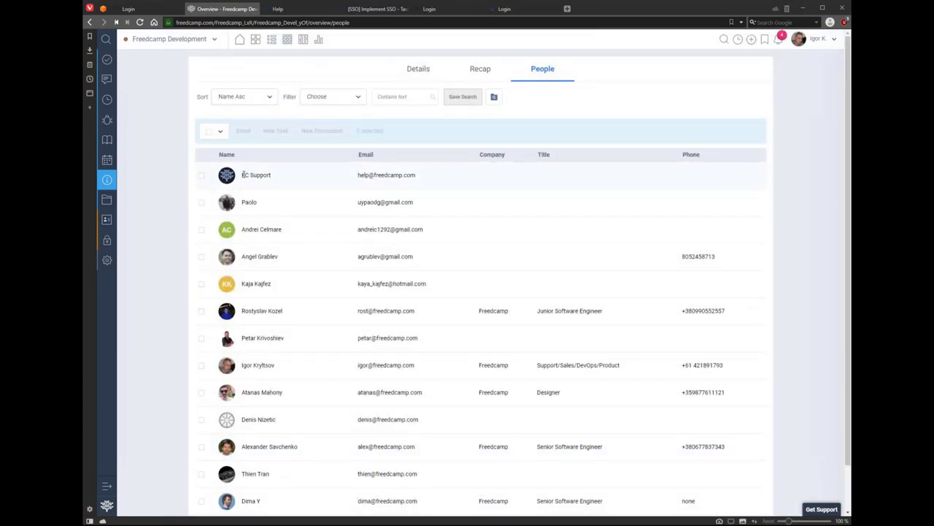
click(232, 205)
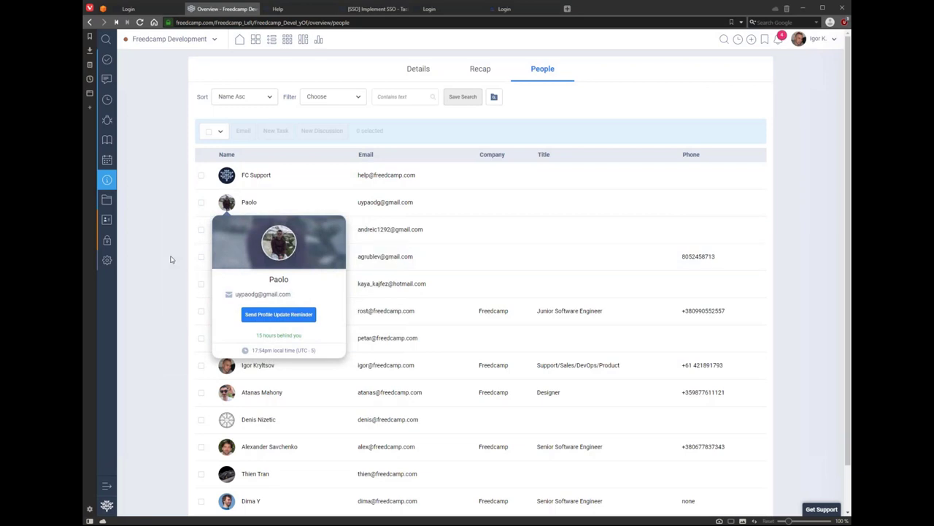
Step: Select the first three members in the People list for bulk actions
click(200, 175)
click(201, 202)
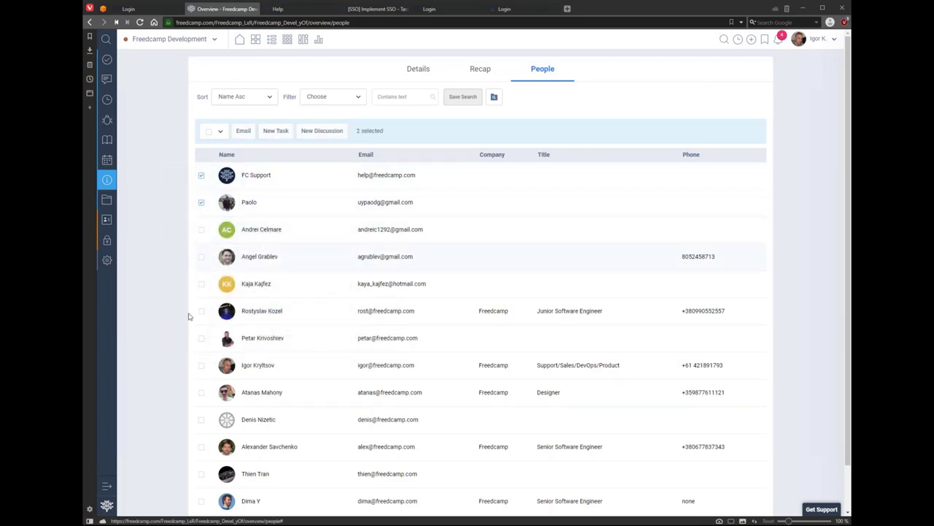
click(202, 229)
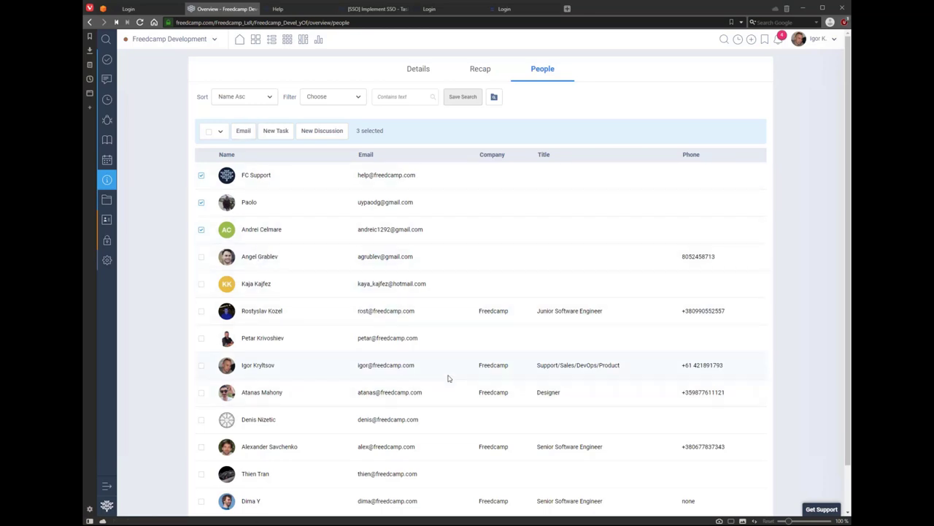
scroll(446, 378, down, 1)
scroll(446, 374, up, 1)
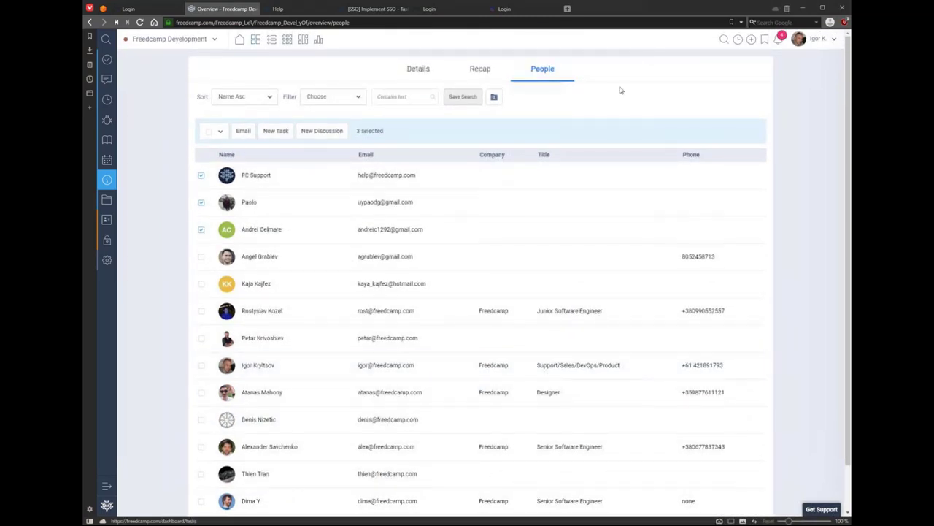
scroll(546, 297, down, 1)
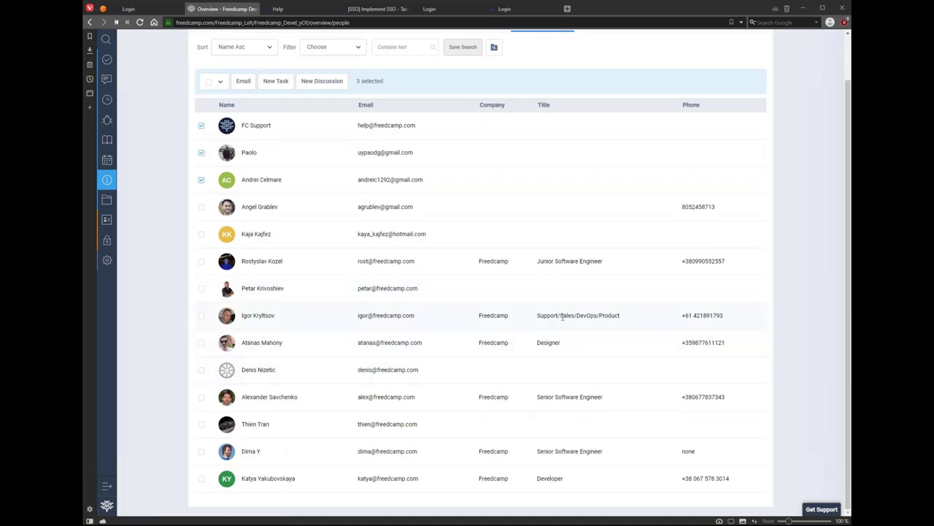
mouse_move(227, 289)
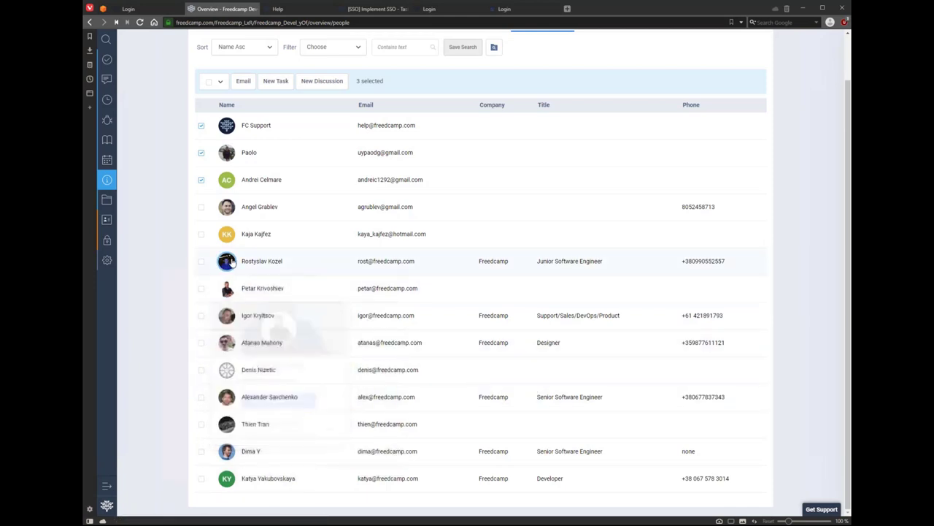
mouse_move(228, 263)
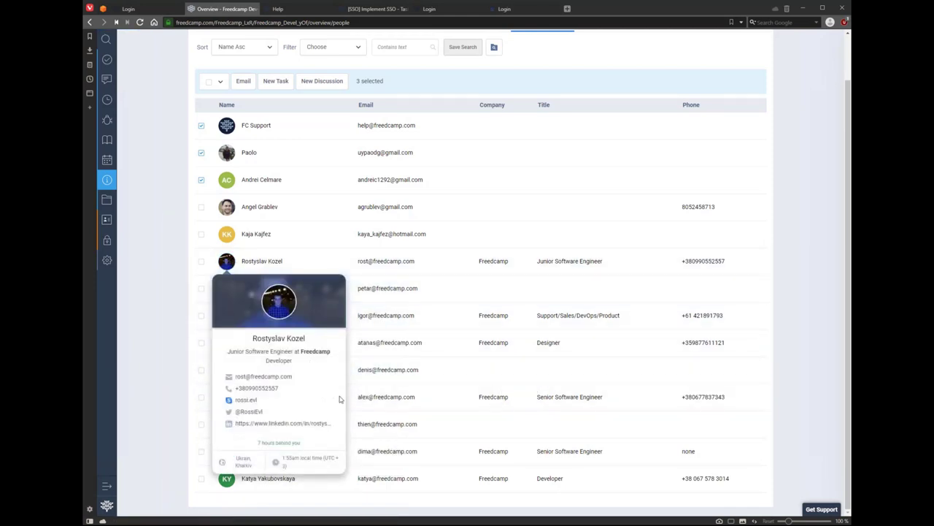
drag(228, 351, 306, 367)
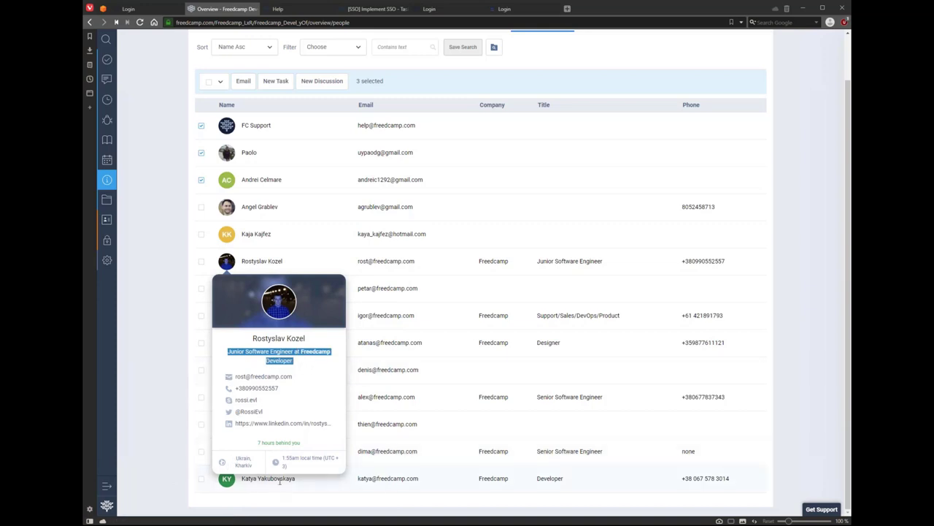
click(176, 355)
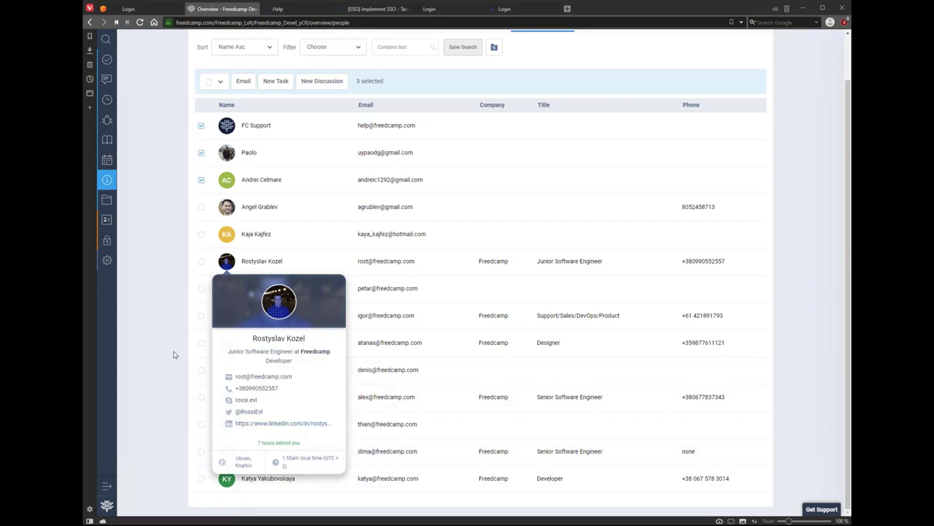
scroll(348, 416, up, 2)
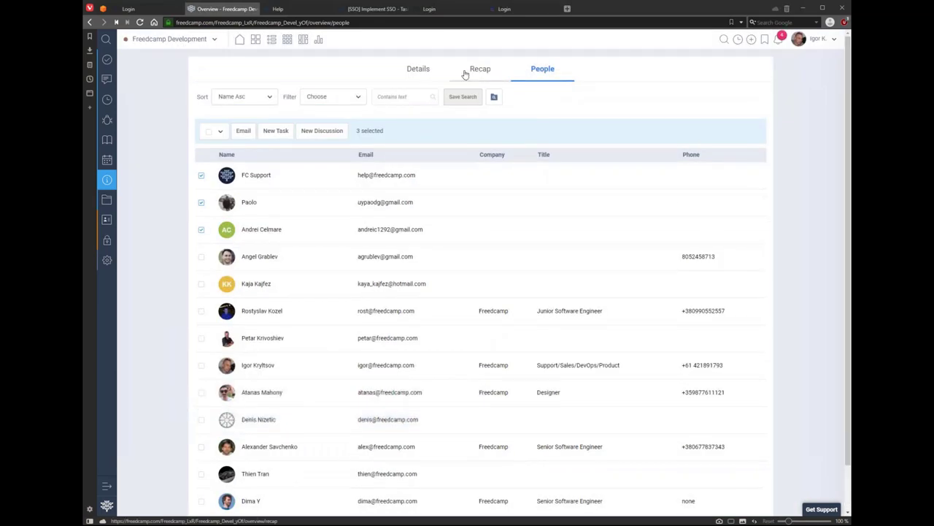
Step: Revisit the project's Recap and Details sections, finishing on Details
click(472, 76)
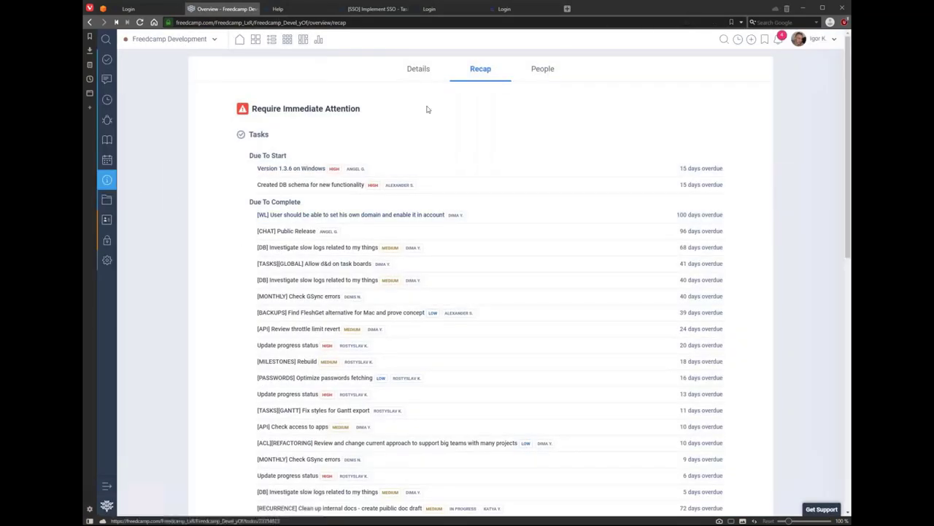
click(418, 69)
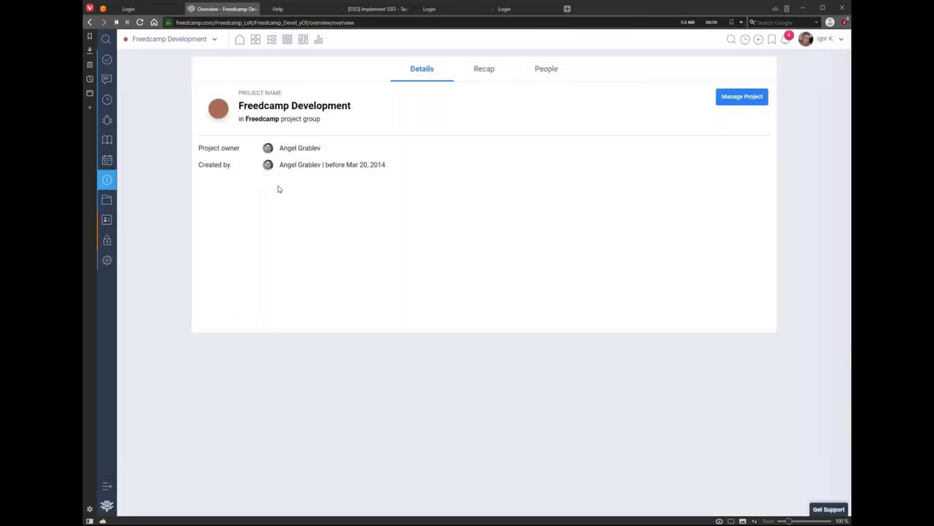
click(491, 79)
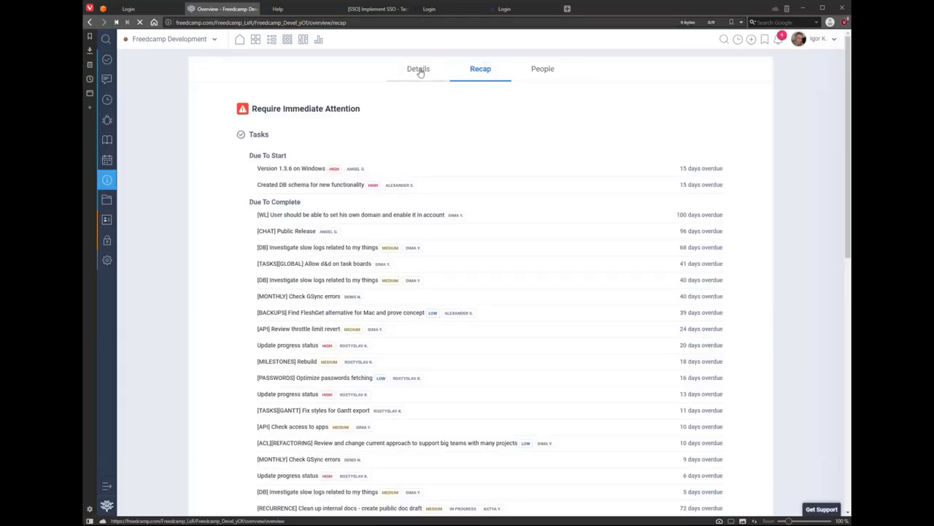
click(419, 70)
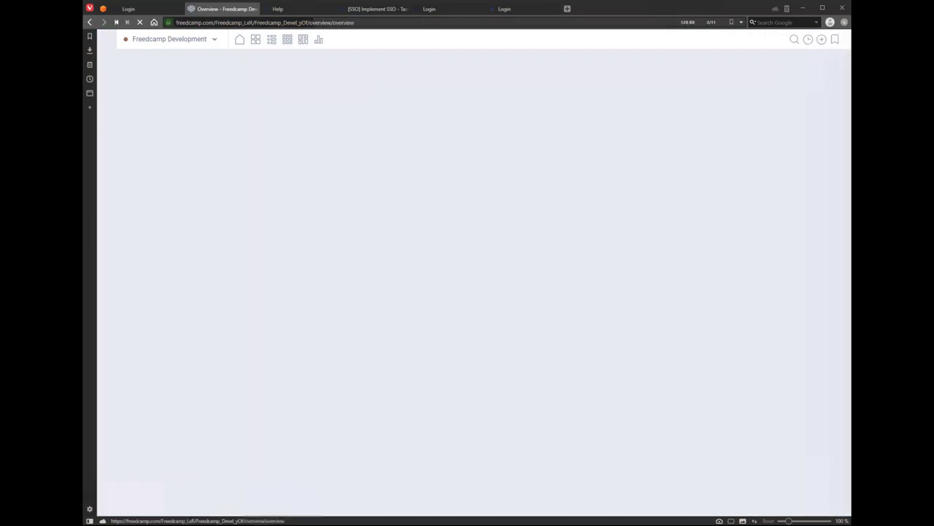
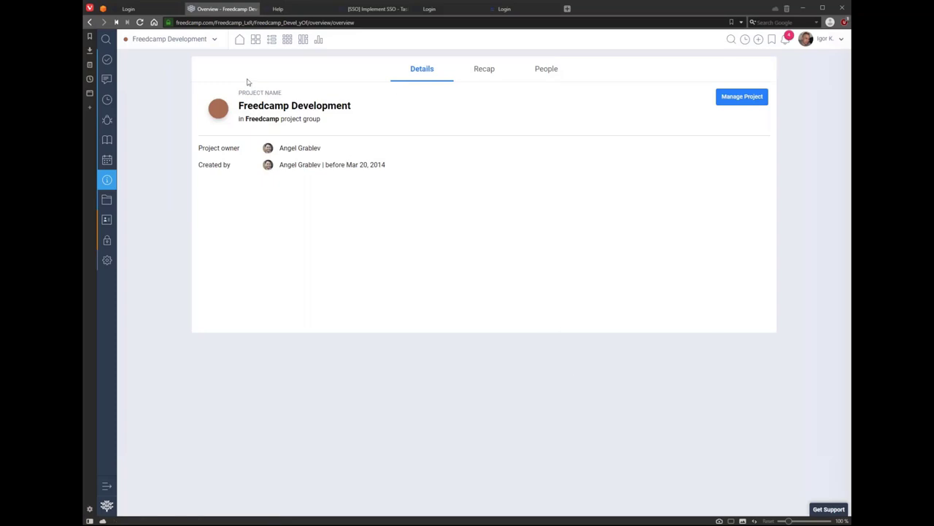
Step: Switch to the Tasks application of the Overview app project in the Playground group
click(217, 39)
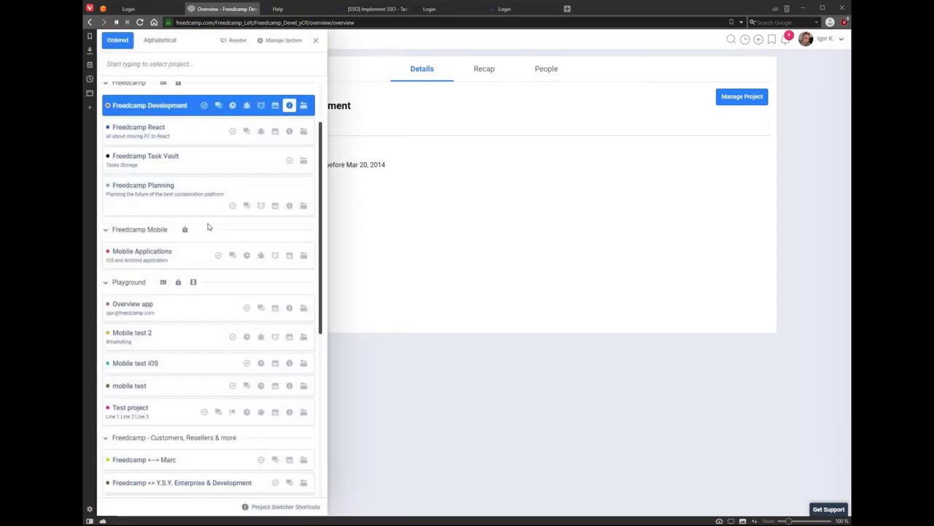
scroll(208, 227, down, 2)
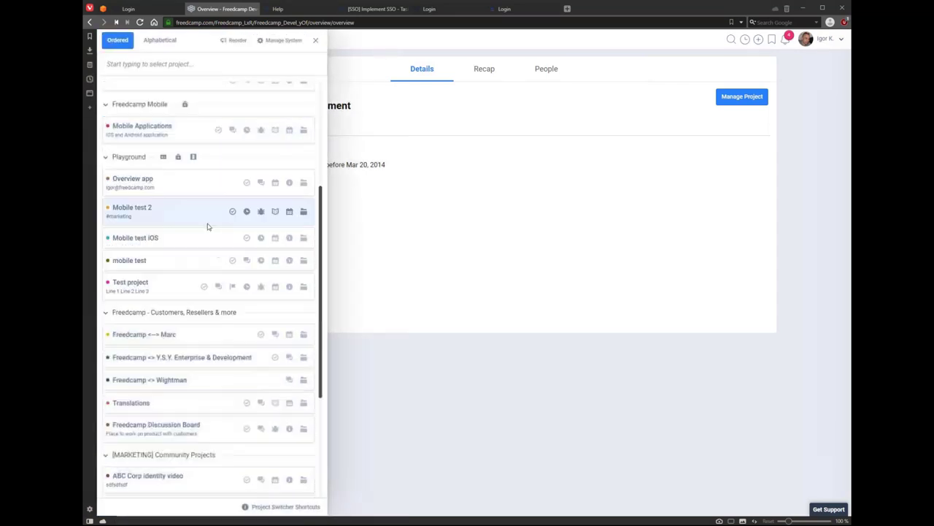
click(246, 184)
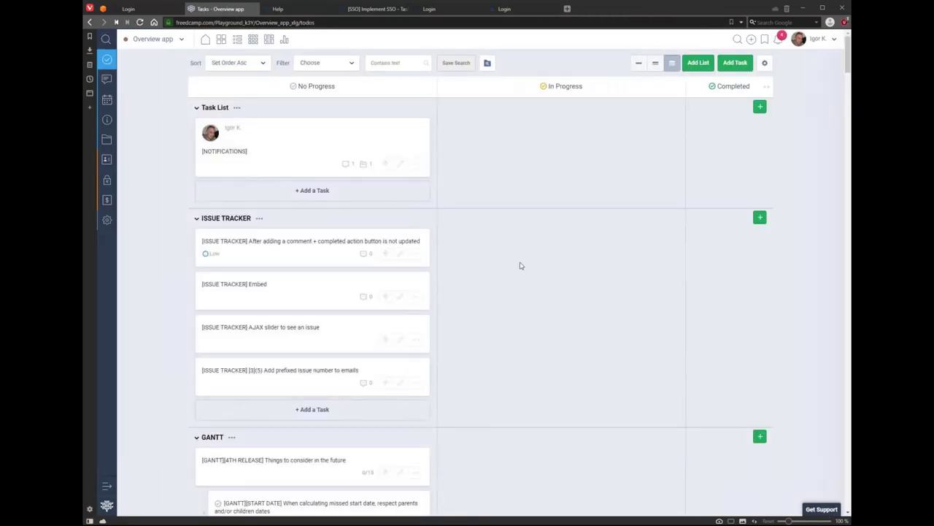
Step: Display the tasks as a List, switch them to Kanban, and return to the List view
click(765, 64)
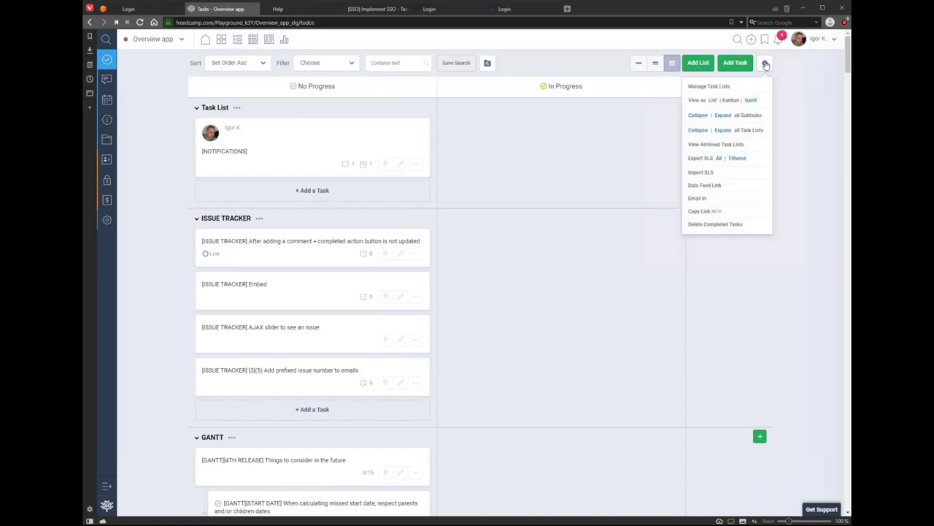
click(712, 103)
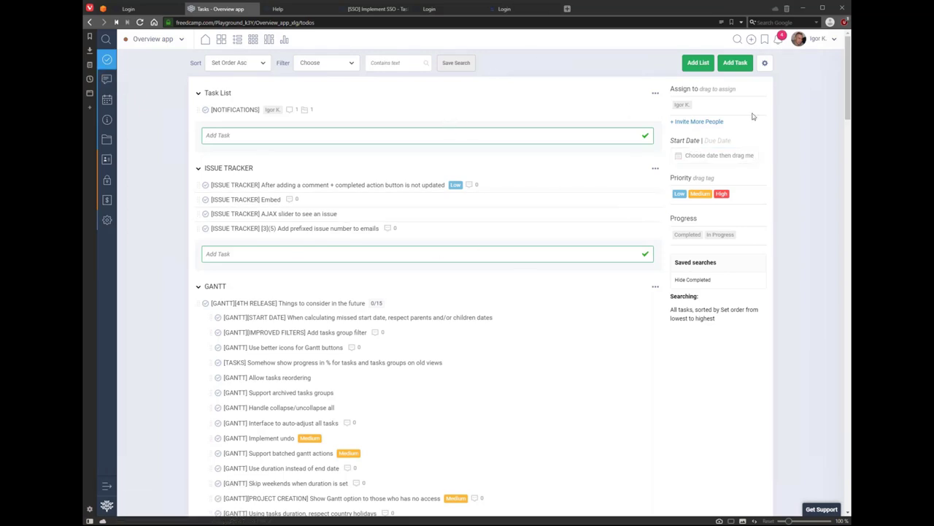
click(766, 65)
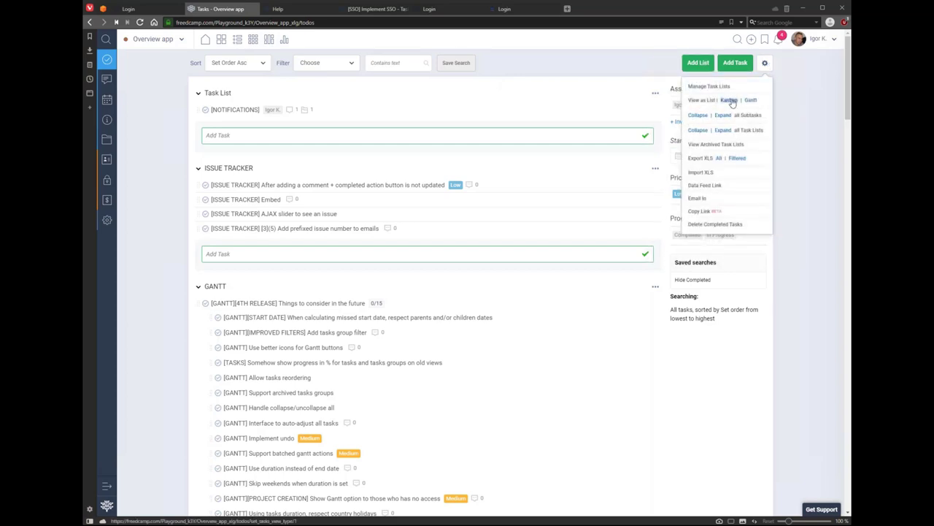
click(730, 101)
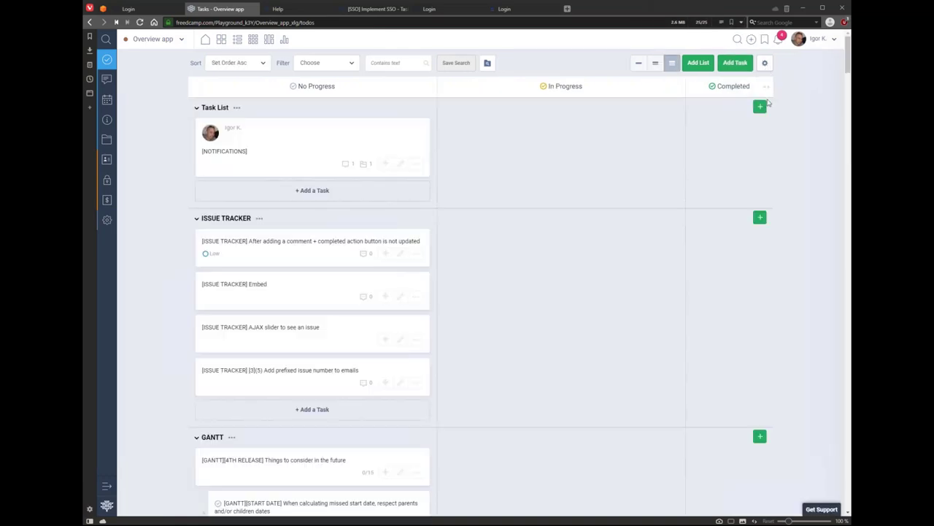
click(766, 63)
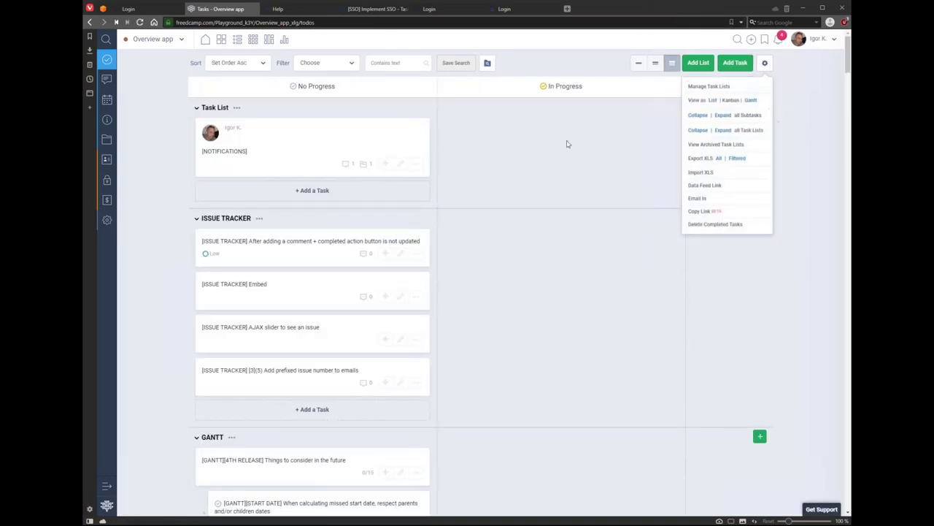
click(713, 101)
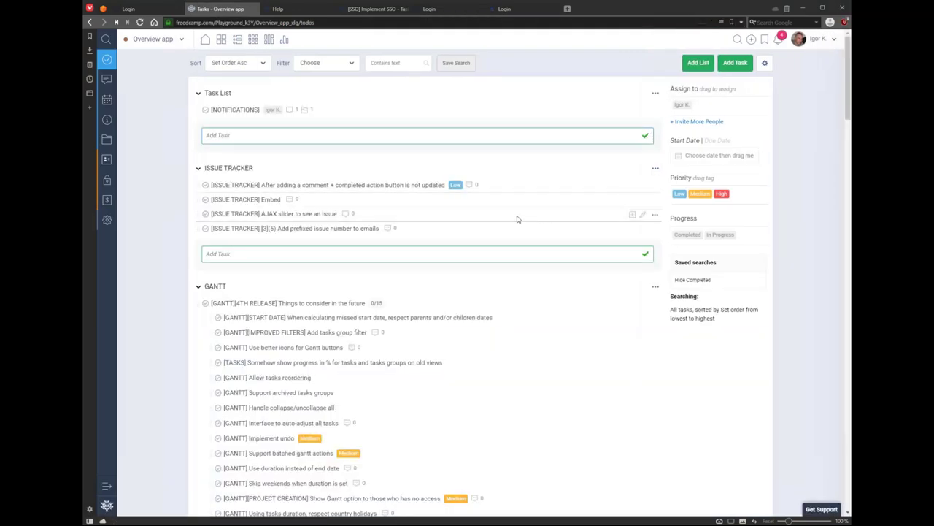
Step: Collapse all task lists in the project and expand them all again
click(765, 63)
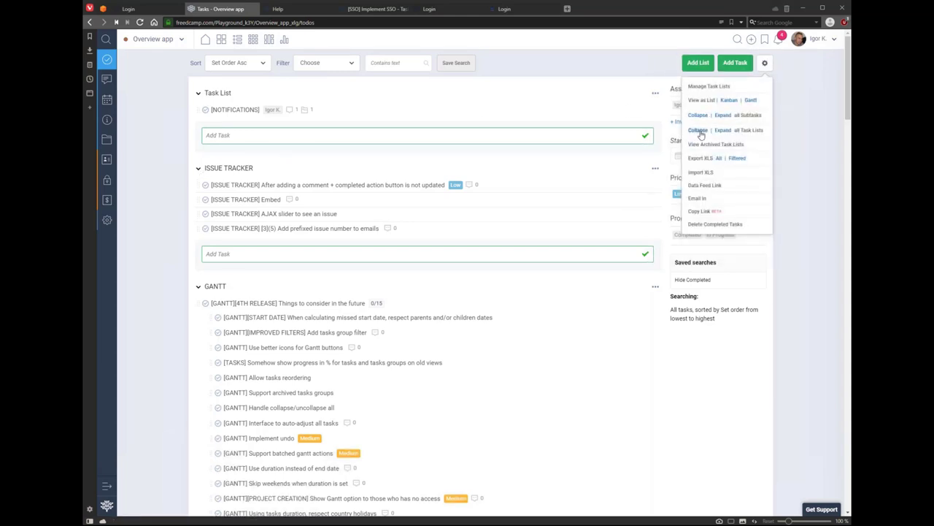
click(698, 132)
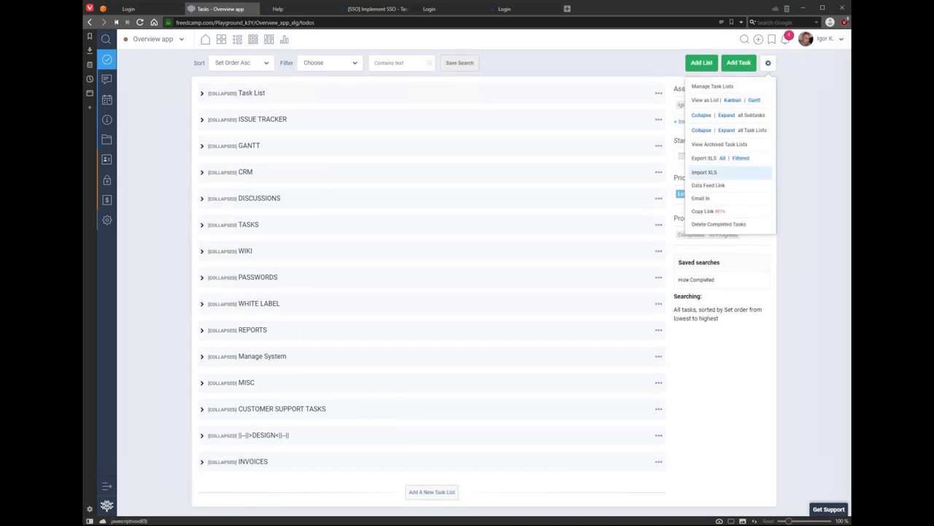
click(727, 132)
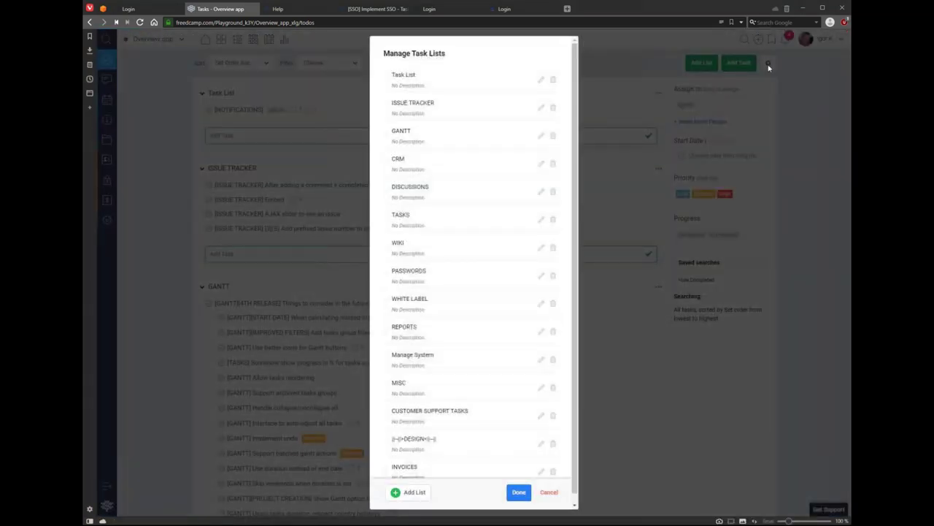
Step: Reorder the task lists so that Task List comes below ISSUE TRACKER, and save the new order
click(550, 492)
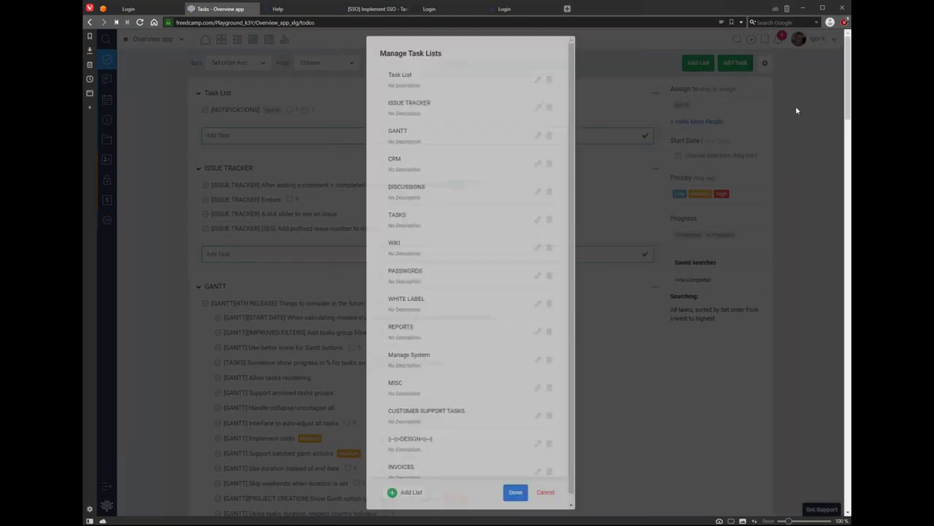
click(765, 62)
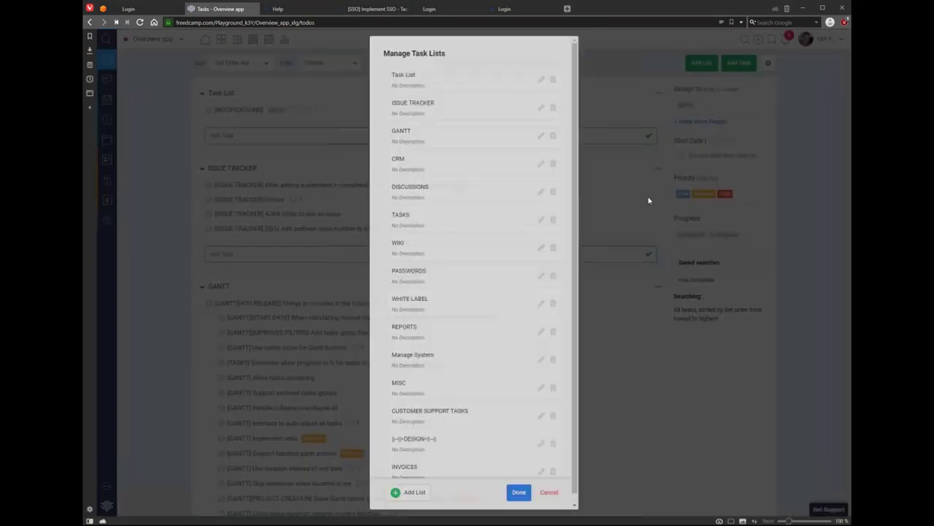
drag(385, 75, 387, 103)
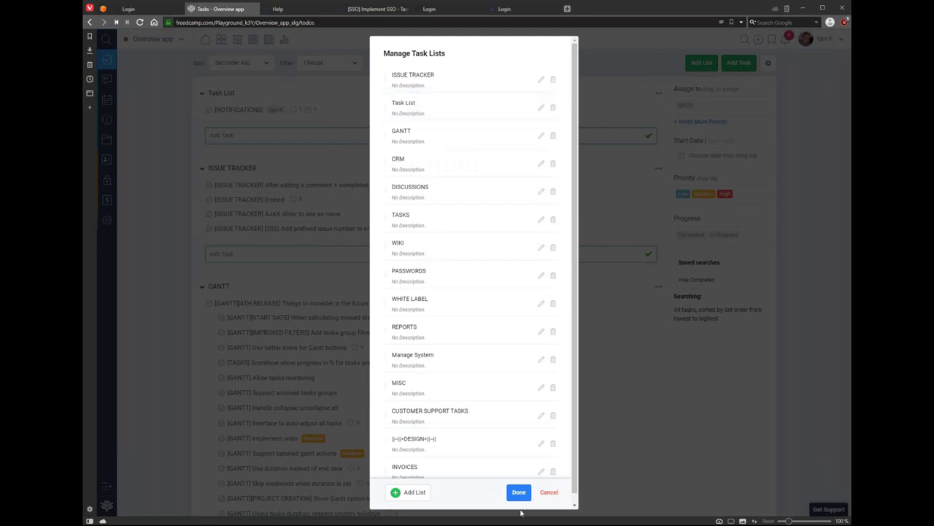
click(517, 493)
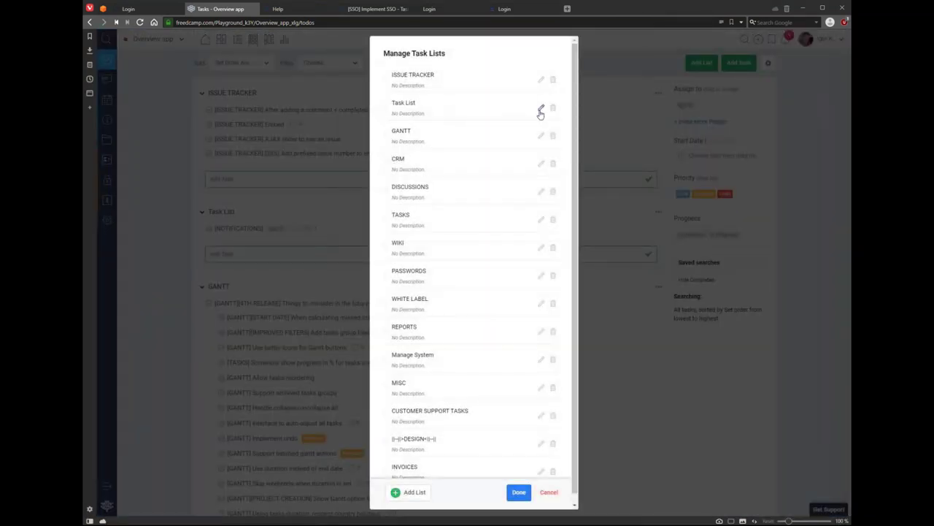
Step: Rename Task List to "Task List II", give it the description "sssSDAS A SF AF A SFD SD", and save the changes
click(540, 110)
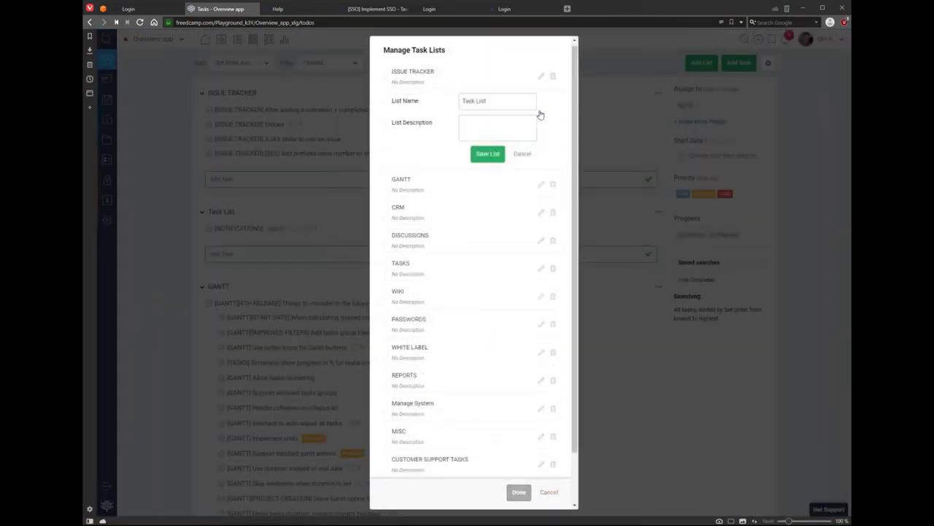
scroll(511, 88, down, 1)
click(491, 51)
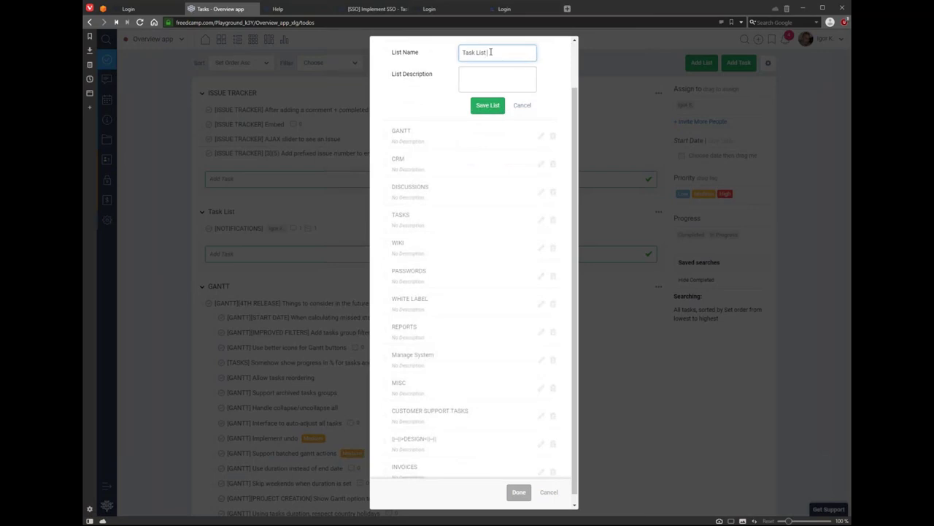
click(501, 73)
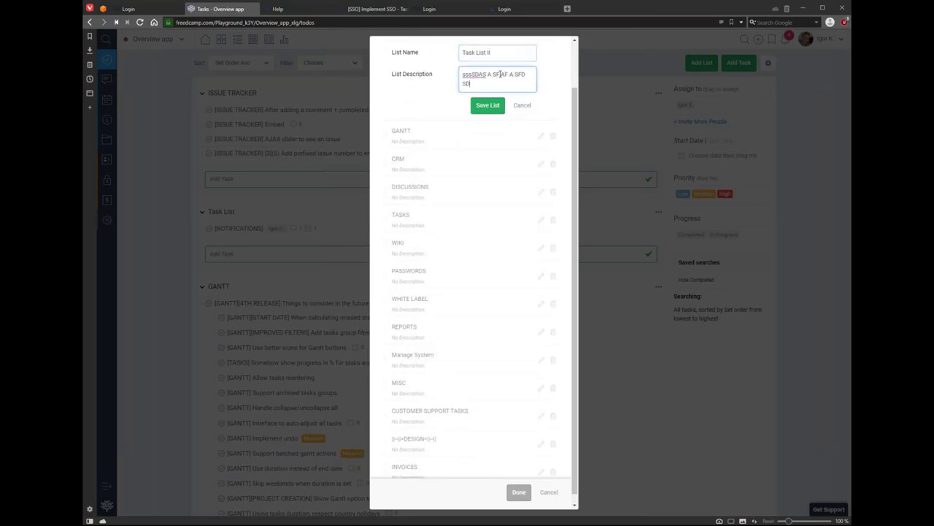
click(487, 105)
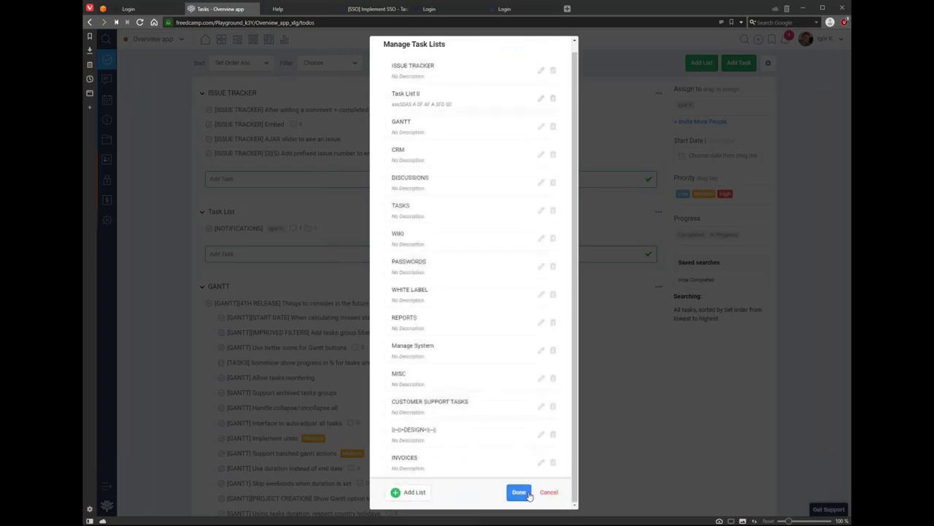
click(529, 496)
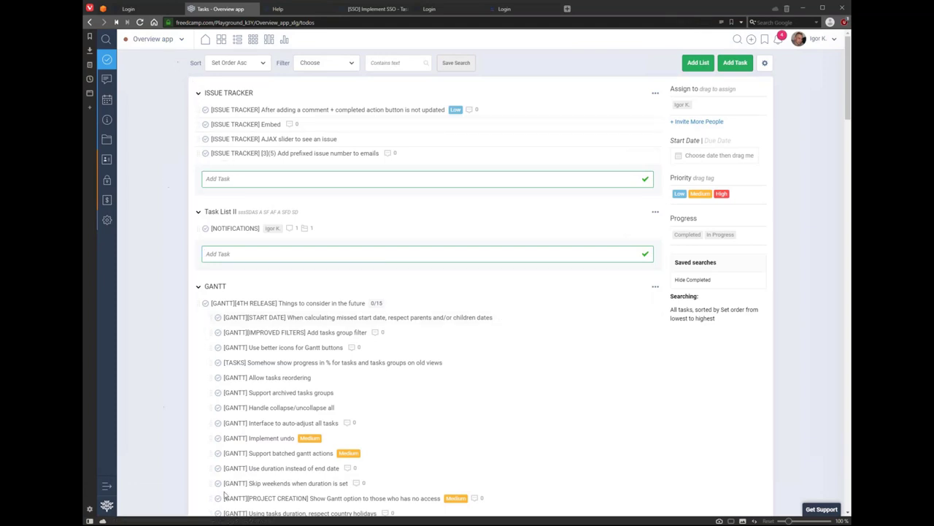
click(765, 63)
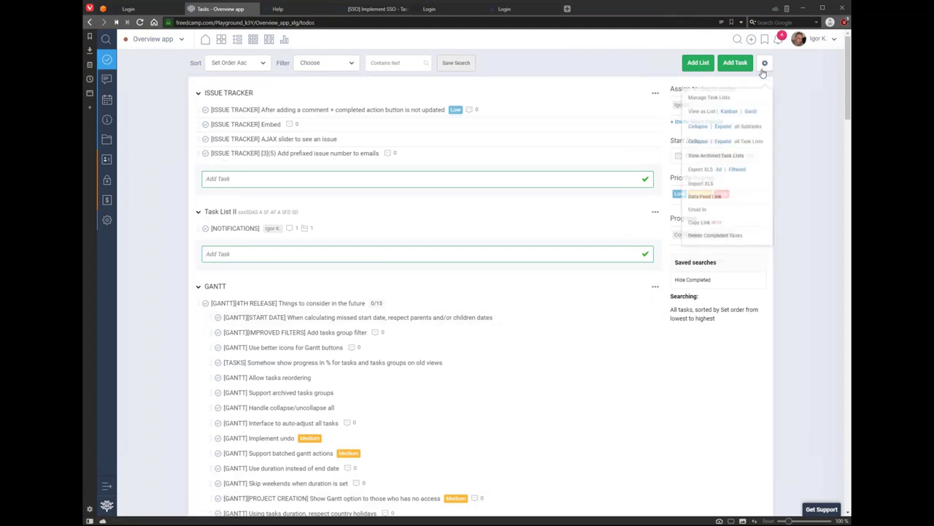
click(797, 111)
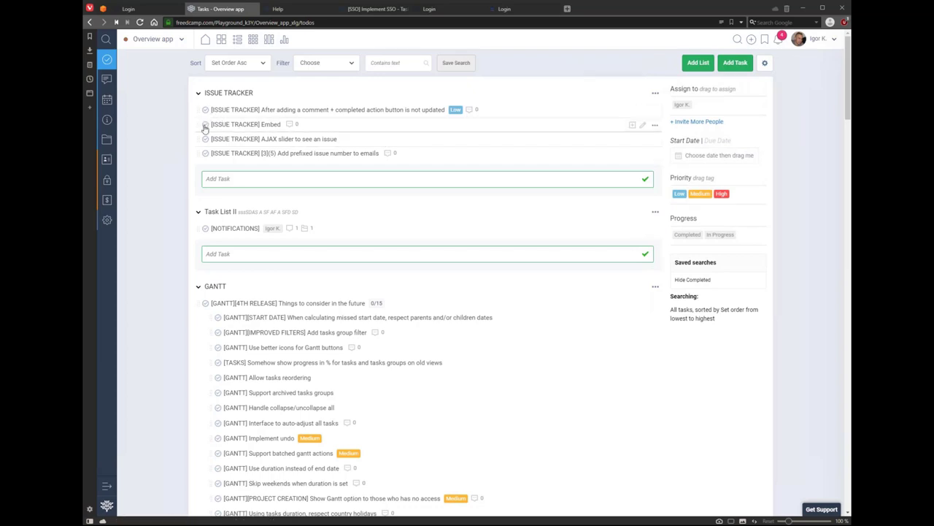
click(209, 66)
double_click(194, 64)
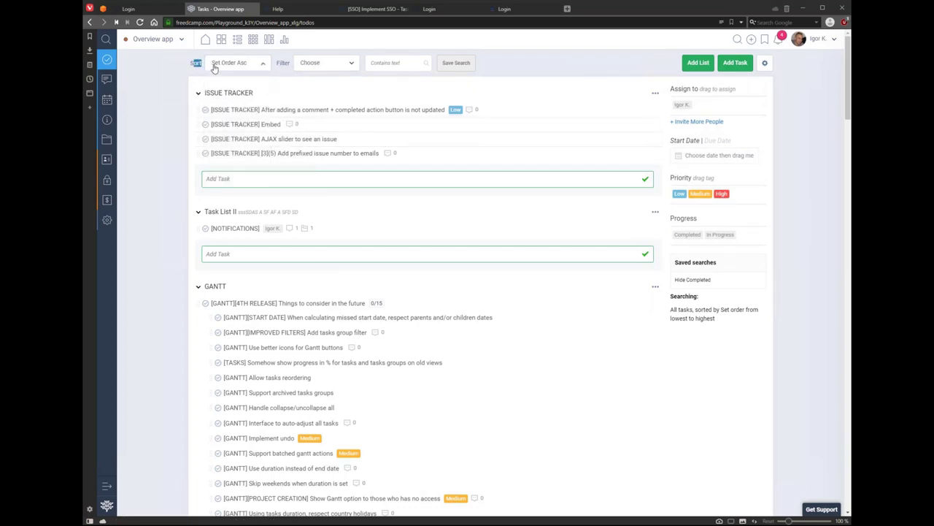
click(214, 65)
click(200, 114)
Step: Move the ISSUE TRACKER task "Add prefixed issue number to emails" to Task List II and "AJAX slider to see an issue" to the beginning of GANTT
drag(203, 155, 205, 228)
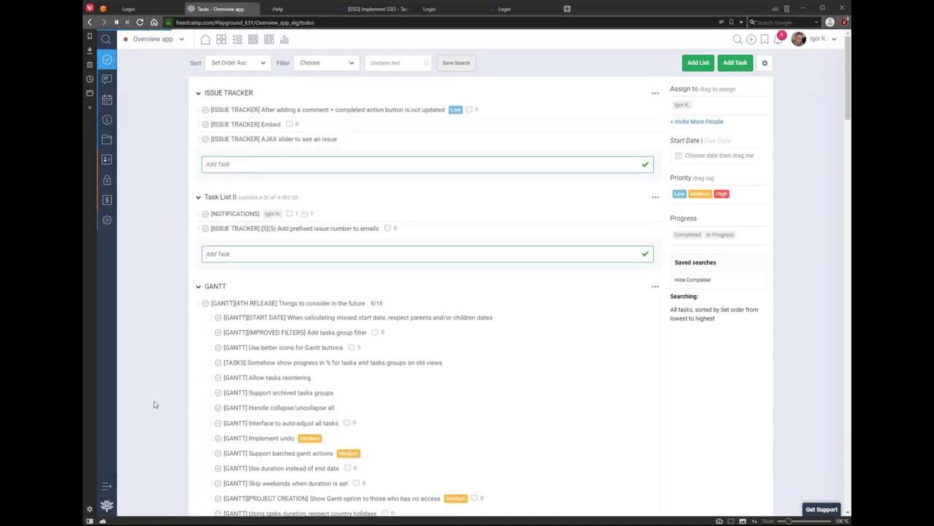
drag(198, 139, 208, 288)
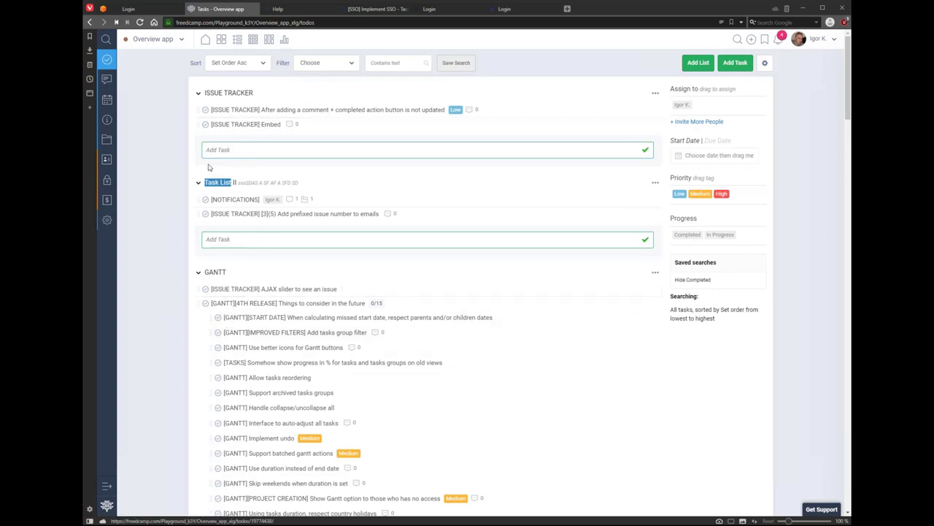
Step: Nest [NOTIFICATIONS] under the "After adding a comment" task in ISSUE TRACKER, with the Embed task as a subtask of [NOTIFICATIONS]
drag(205, 124, 326, 121)
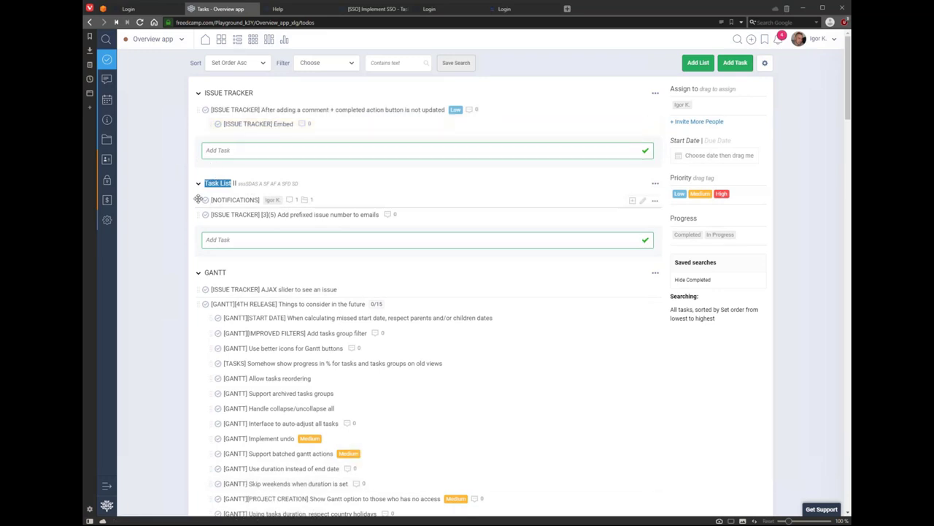
drag(198, 198, 333, 135)
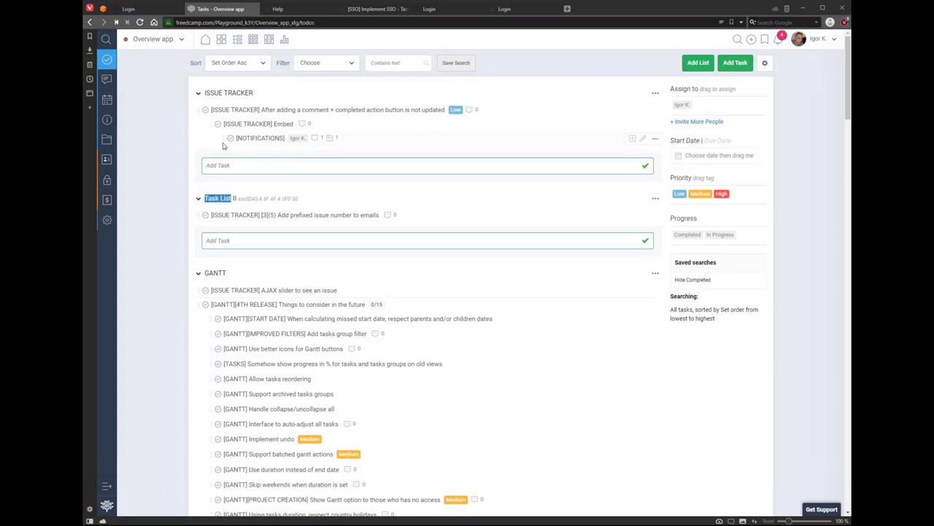
mouse_move(217, 121)
mouse_down()
mouse_move(216, 97)
mouse_move(217, 106)
mouse_up()
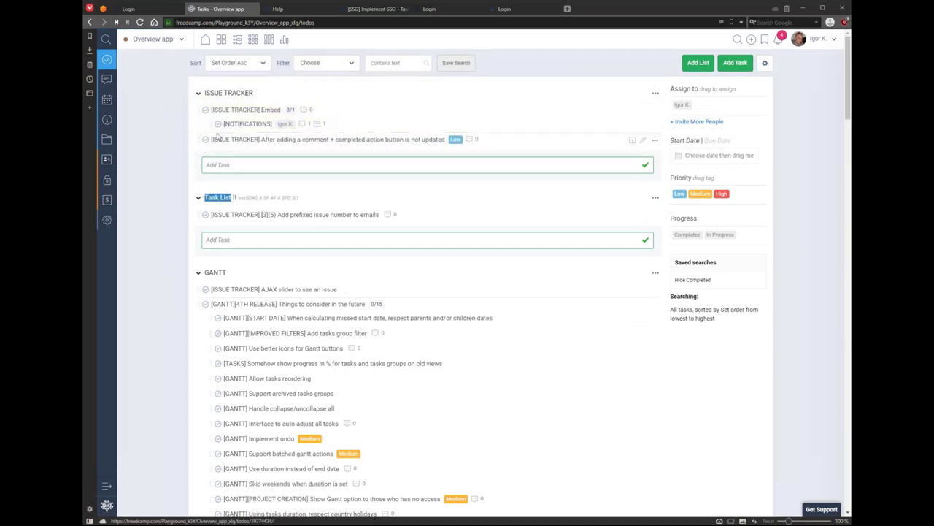
drag(217, 125, 248, 142)
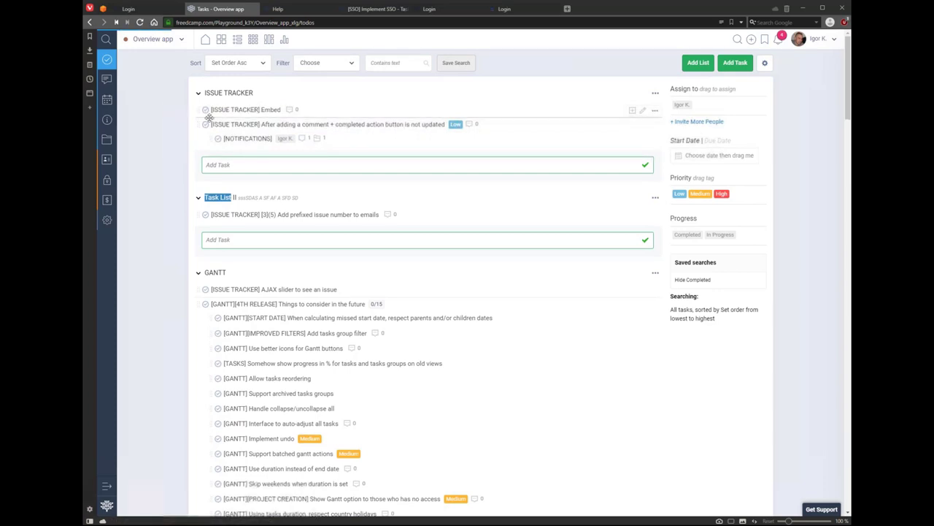
drag(209, 109, 273, 140)
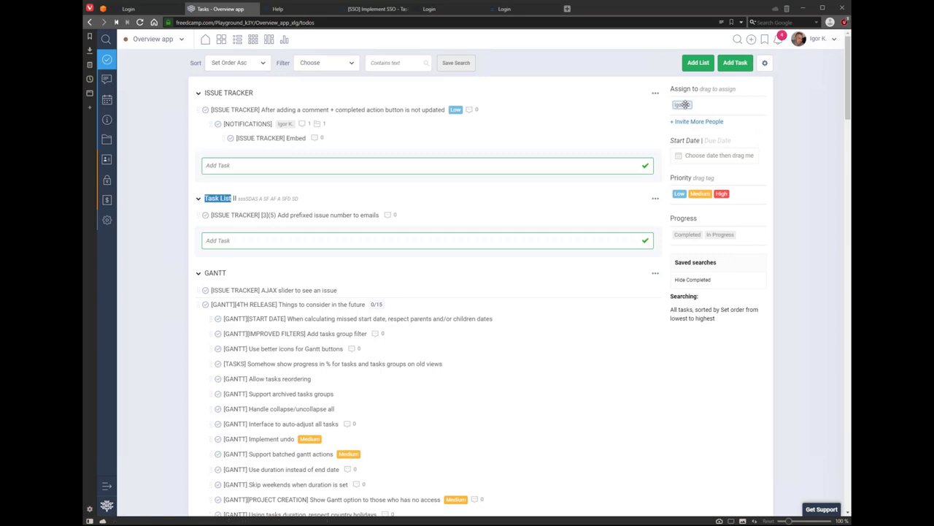
Step: Assign the Embed subtask to the team member with Low priority, give [NOTIFICATIONS] Medium priority, and mark both as completed
drag(685, 105, 369, 140)
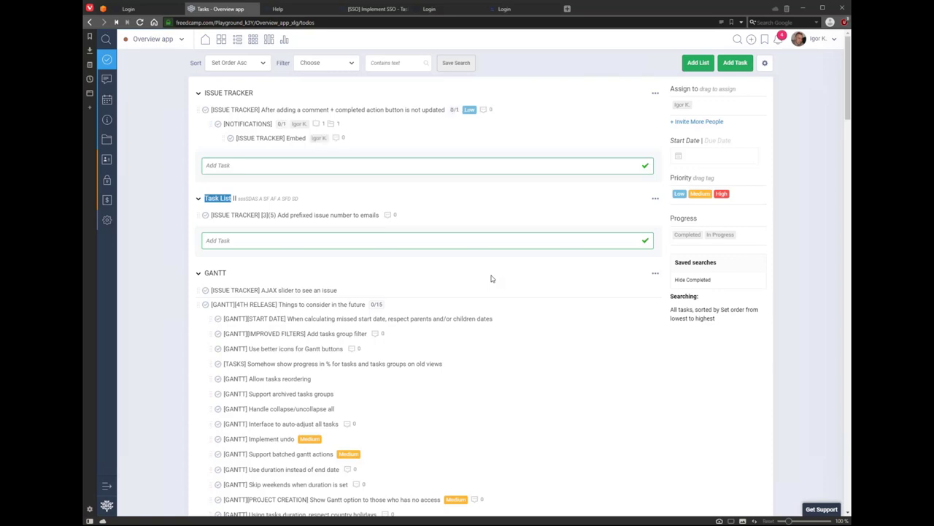
drag(574, 178, 361, 141)
drag(701, 195, 375, 138)
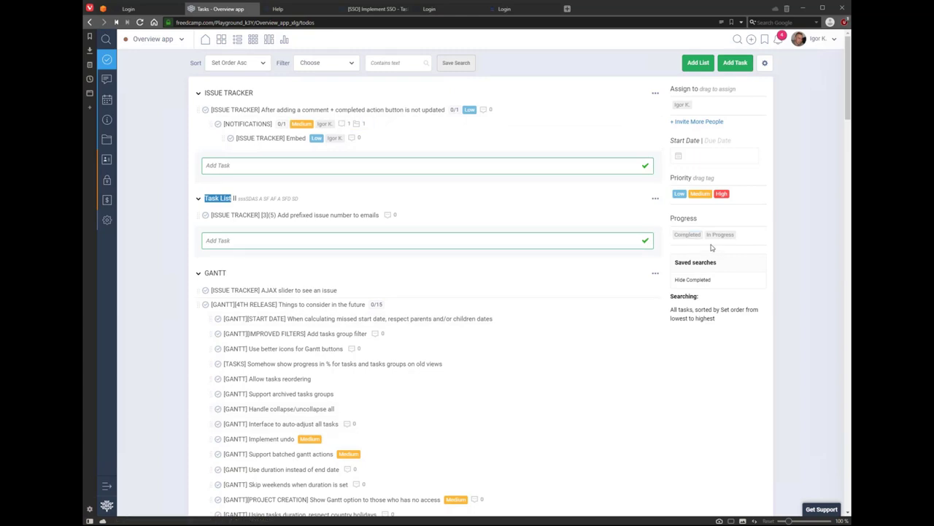
drag(720, 234, 378, 139)
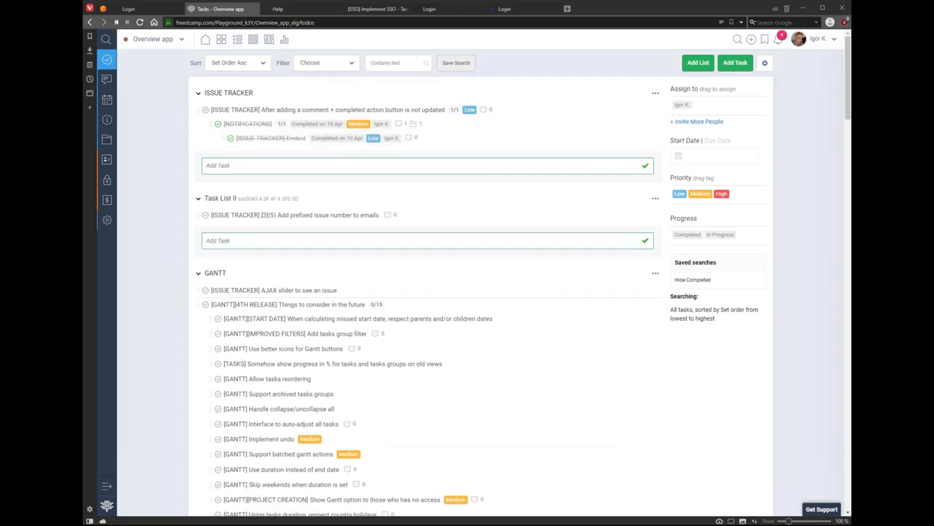
Step: Set start dates for two GANTT tasks: 10 Apr 2019 for "AJAX slider to see an issue" and 24 Apr 2019 for "Things to consider in the future"
click(684, 156)
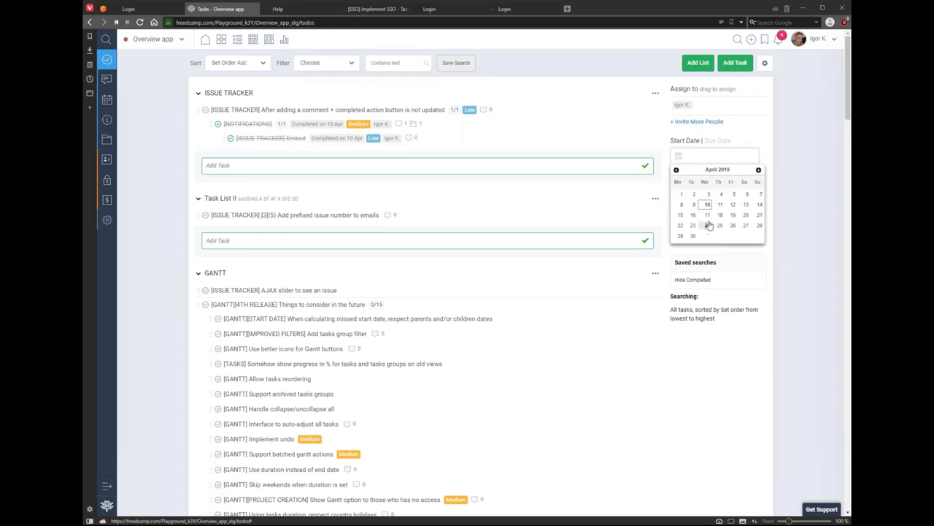
click(708, 205)
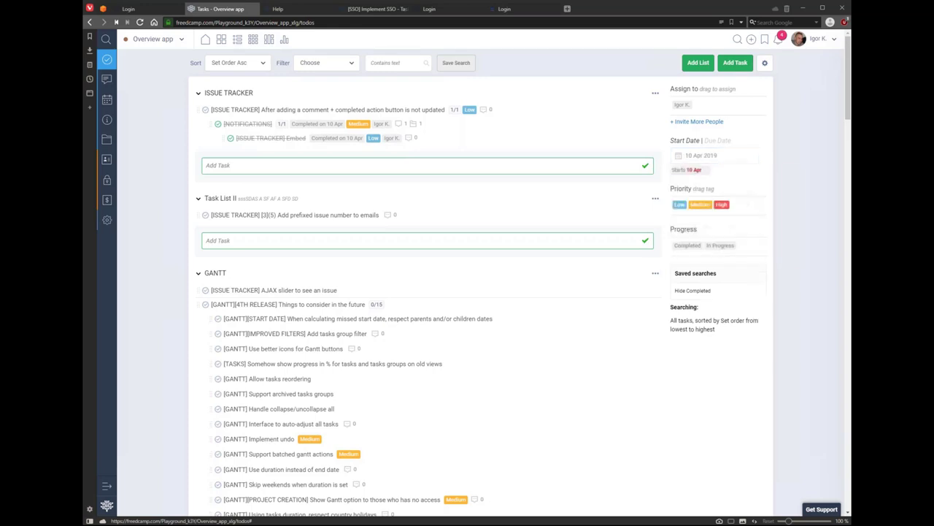
click(679, 159)
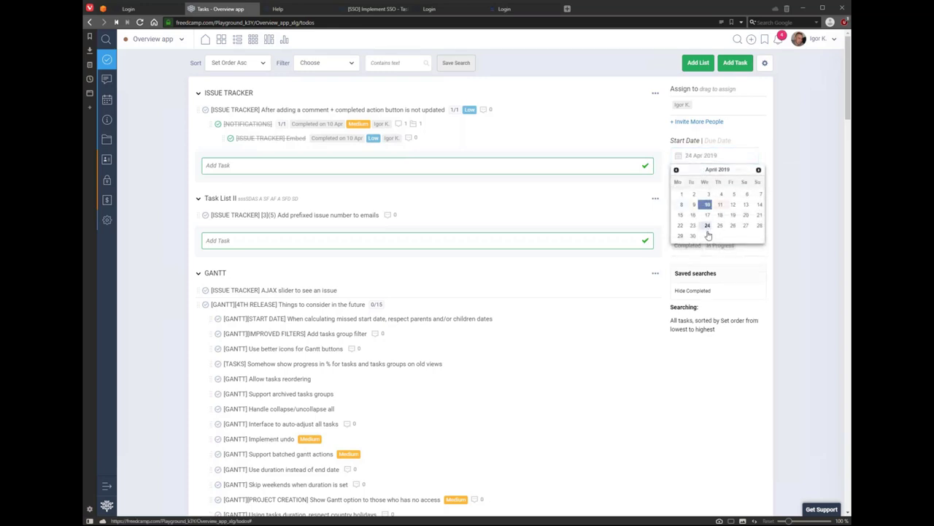
click(707, 226)
drag(729, 170, 364, 289)
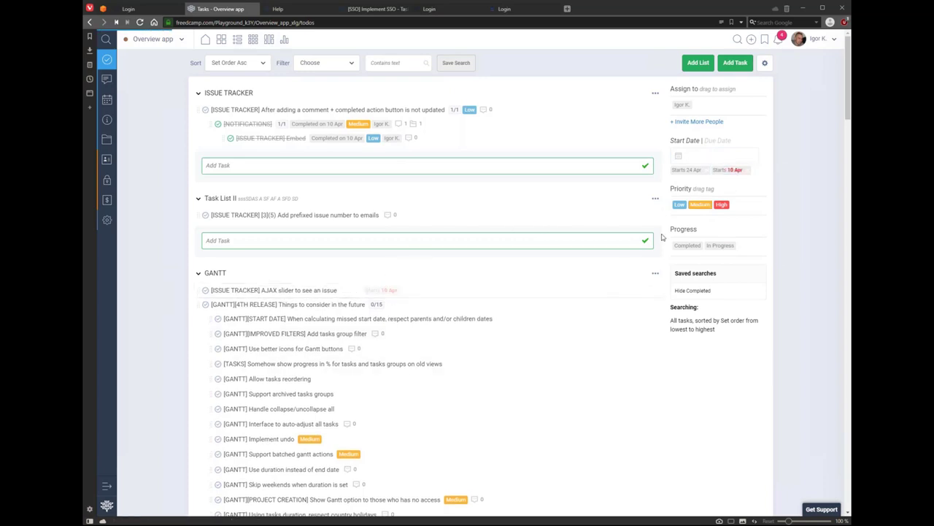
drag(680, 170, 417, 315)
click(709, 142)
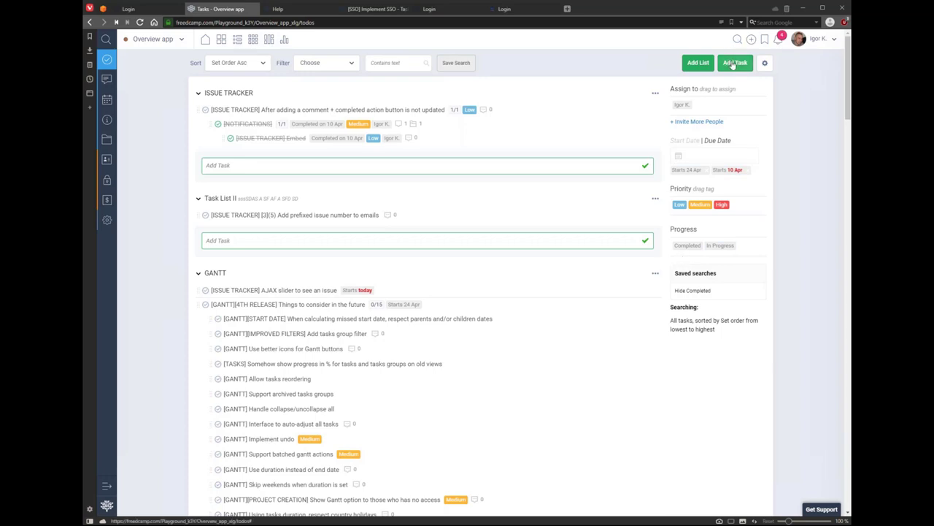
Step: Switch the tasks to the Kanban view and try the compact, medium and full card sizes, ending with the full size
click(764, 63)
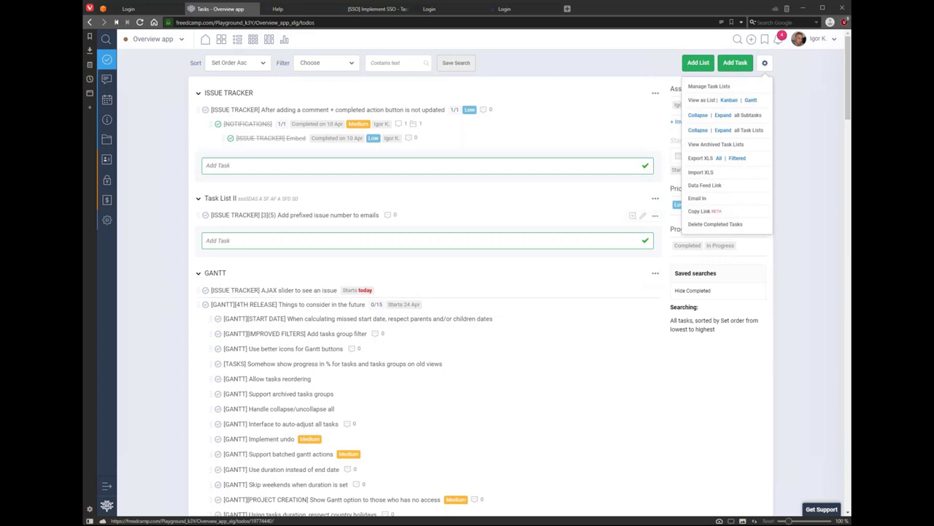
click(732, 102)
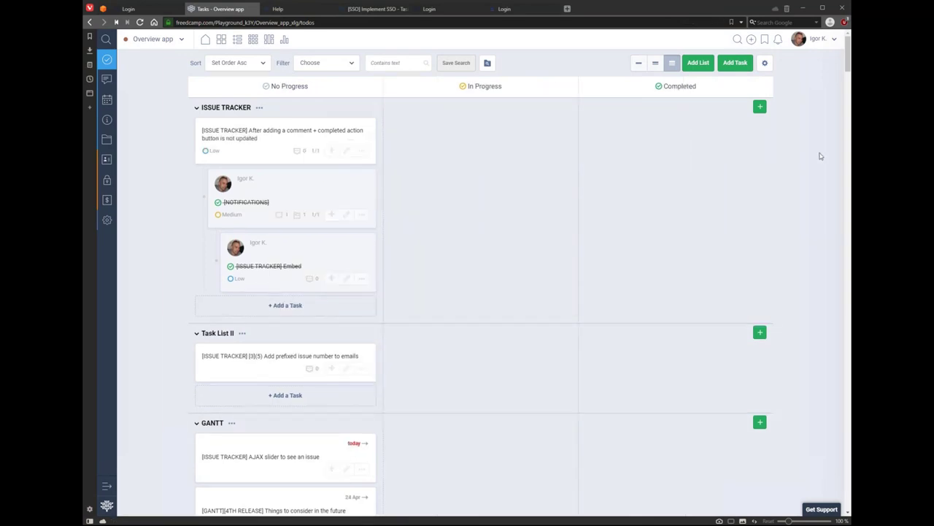
click(638, 64)
click(655, 64)
click(672, 63)
click(637, 63)
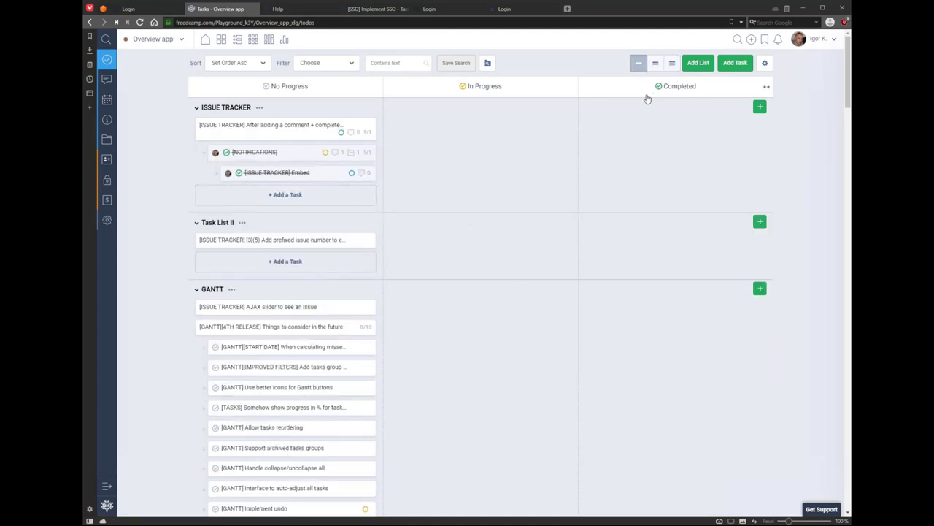
click(672, 64)
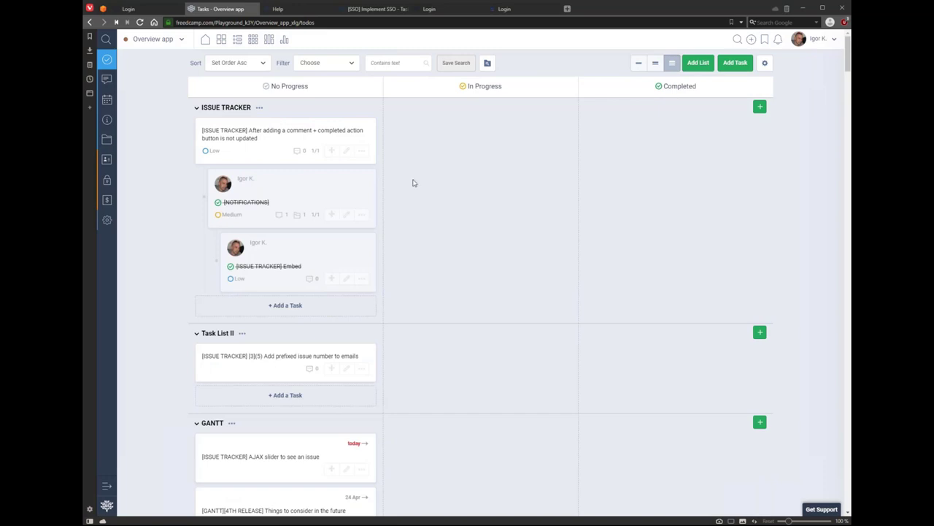
Step: Narrow the No Progress column, widen it at the expense of the other Kanban columns, and restore all three to equal width
click(236, 86)
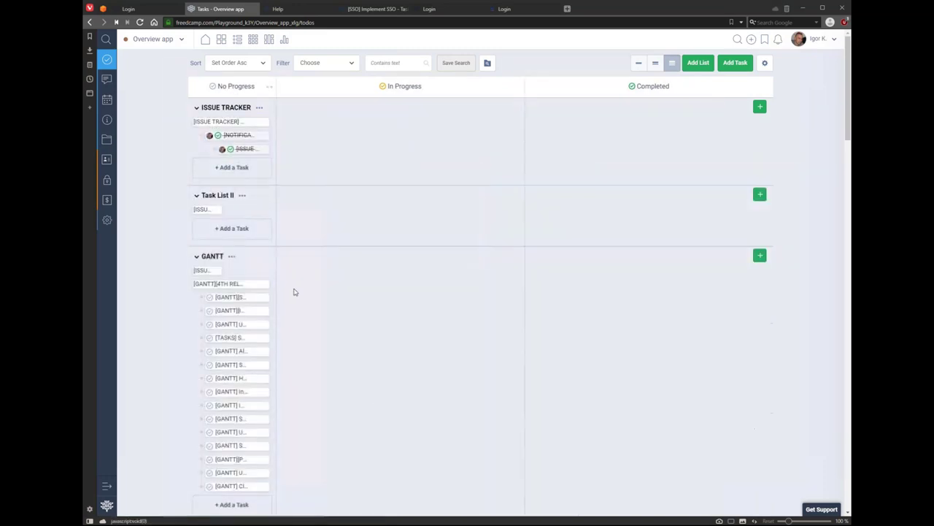
click(482, 95)
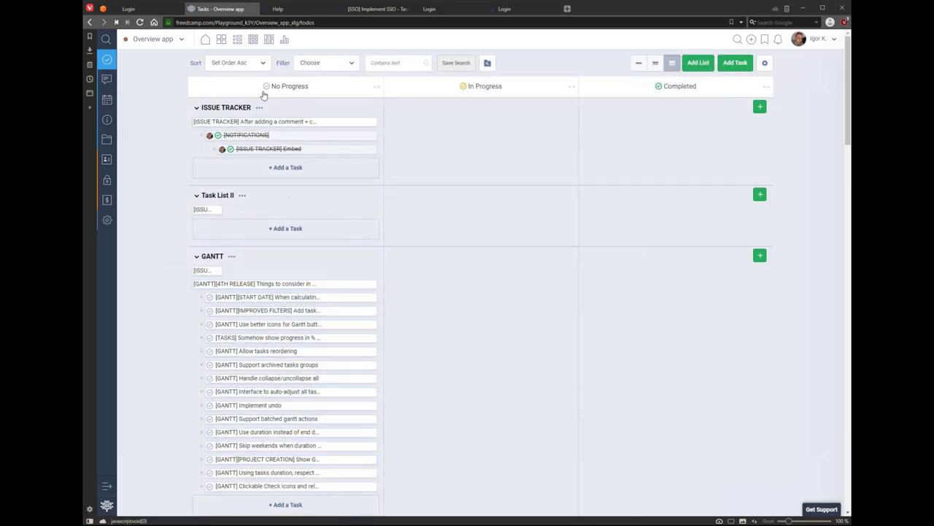
click(304, 91)
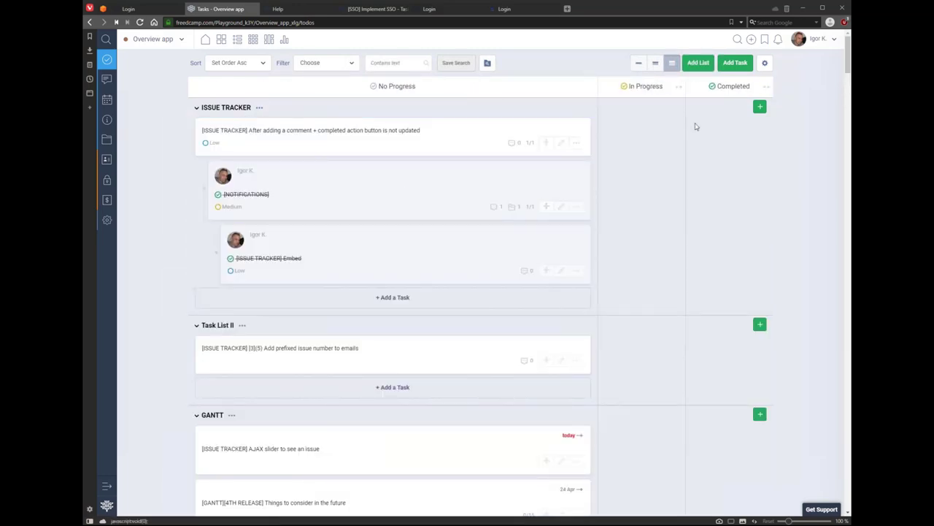
click(708, 94)
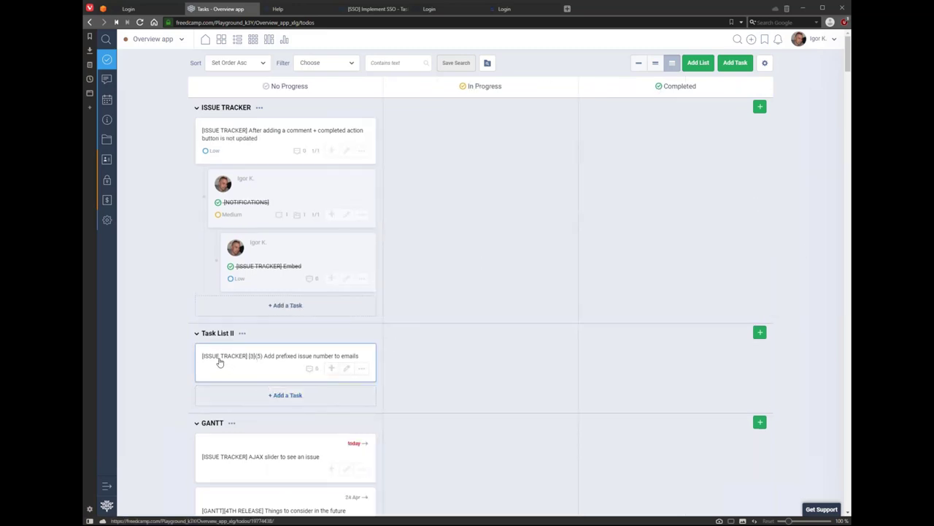
Step: Move the Task List II task "Add prefixed issue number to emails" to In Progress, and open and close its edit form
drag(237, 363, 438, 362)
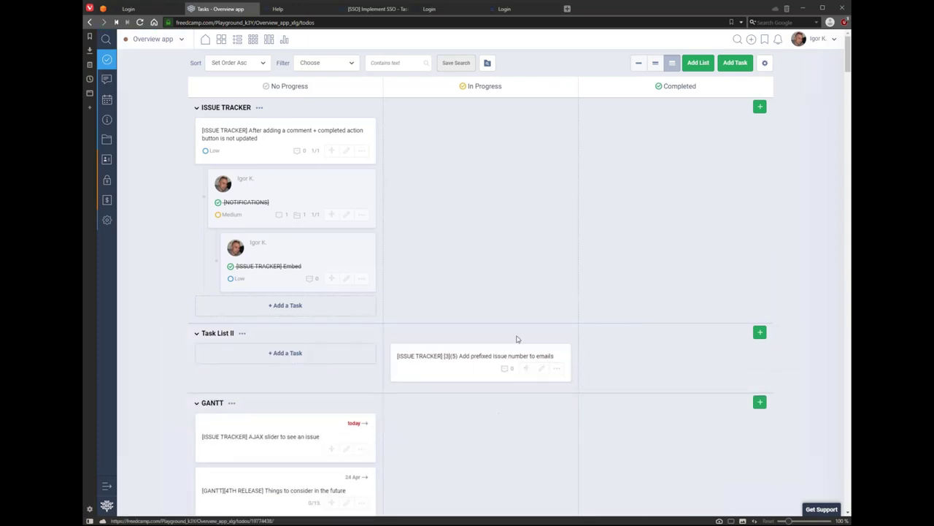
click(553, 369)
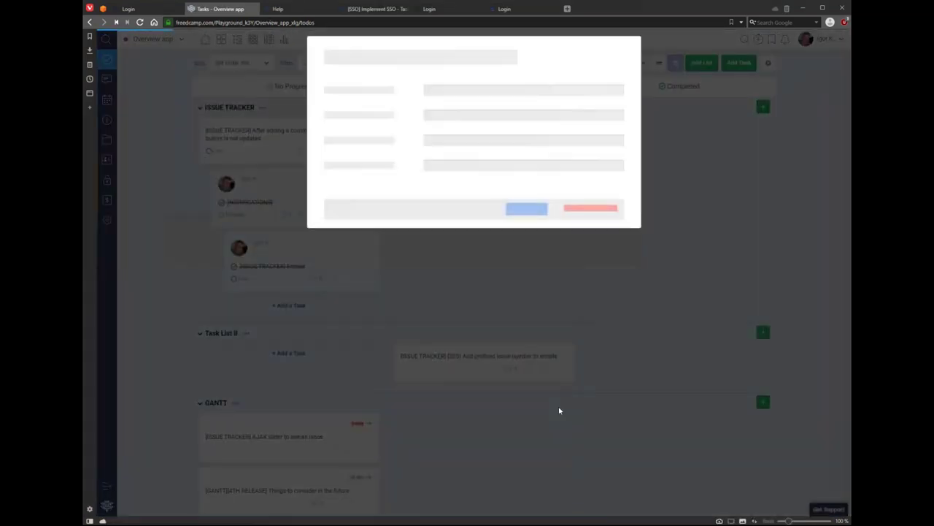
click(609, 367)
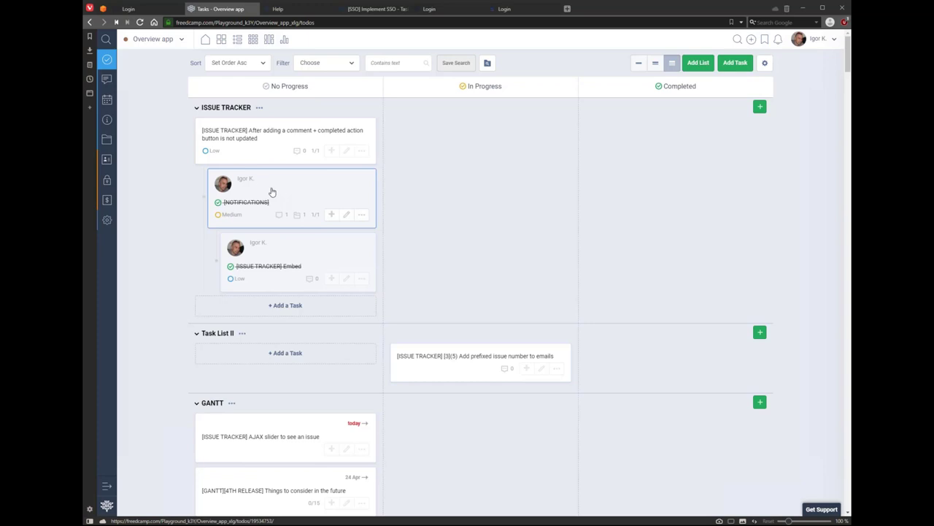
mouse_move(271, 191)
mouse_down()
mouse_move(467, 151)
mouse_move(285, 187)
mouse_move(281, 196)
mouse_up()
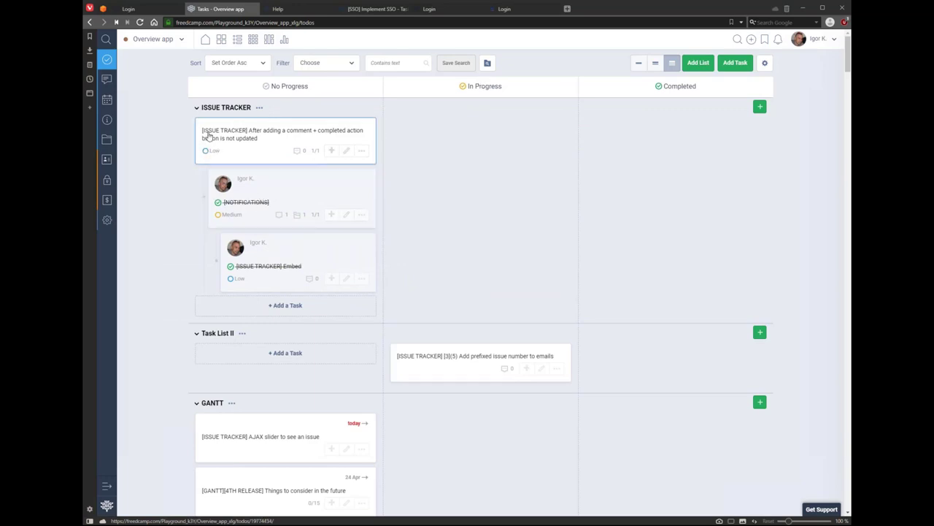
Step: Move the completed [NOTIFICATIONS] subtask to In Progress, return it to No Progress as a standalone task, and nest it under the "After adding a comment" task
drag(233, 192, 416, 139)
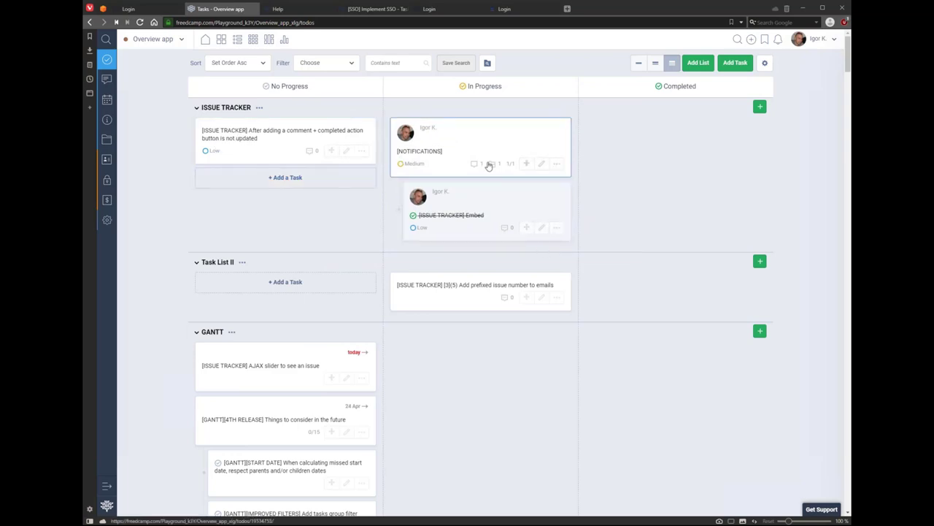
drag(446, 163, 296, 201)
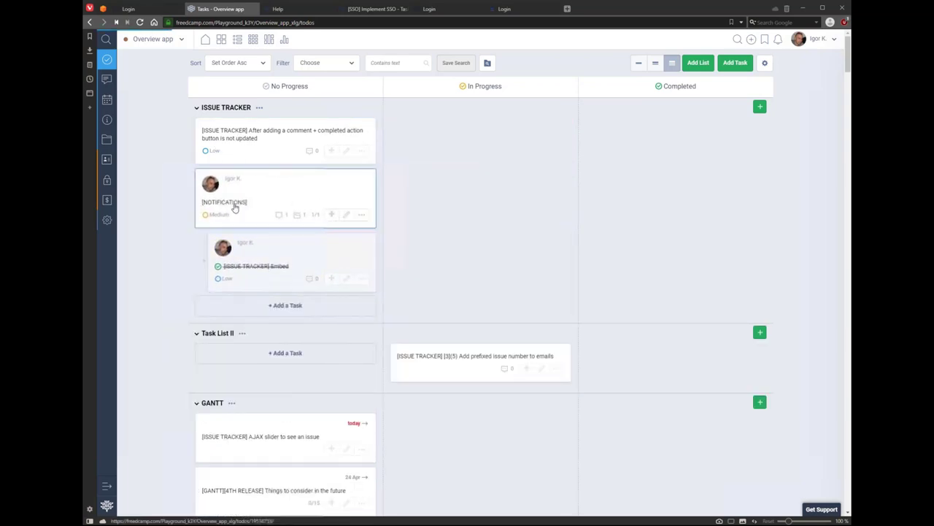
drag(230, 205, 249, 201)
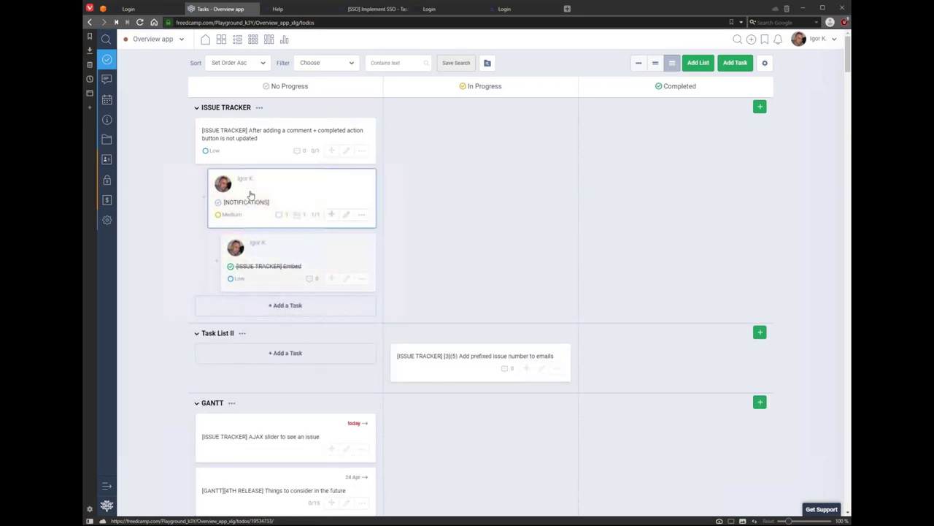
Step: Move the "After adding a comment" task to In Progress, and take its [NOTIFICATIONS] subtask out to No Progress, to Completed, and back under it
drag(223, 135, 445, 128)
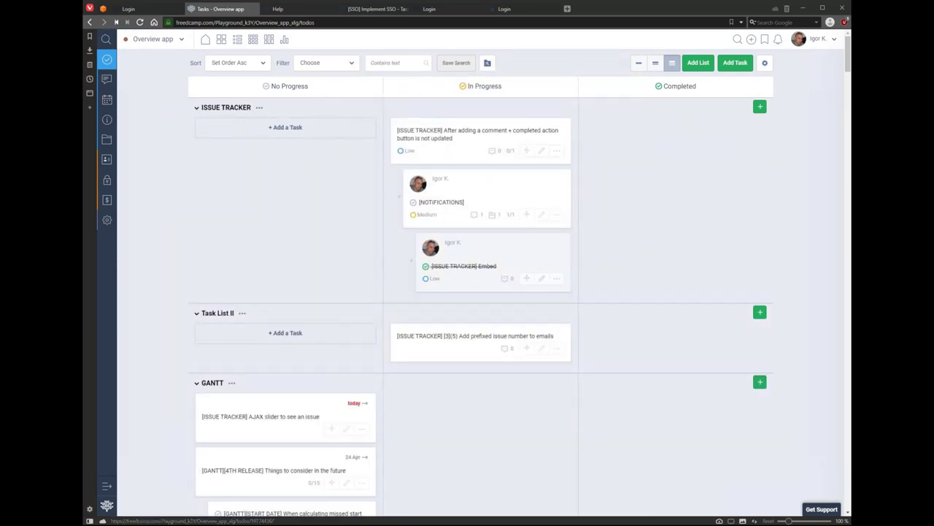
drag(443, 192, 235, 153)
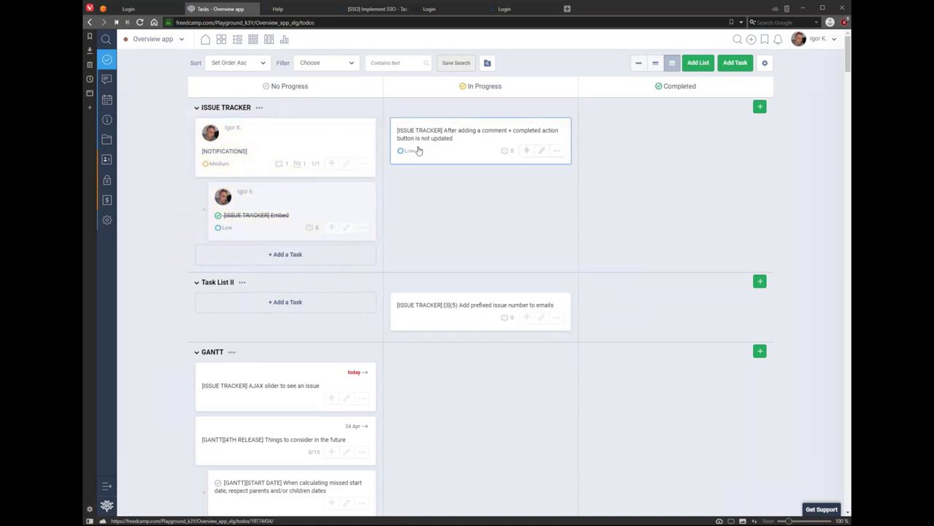
drag(305, 156, 699, 151)
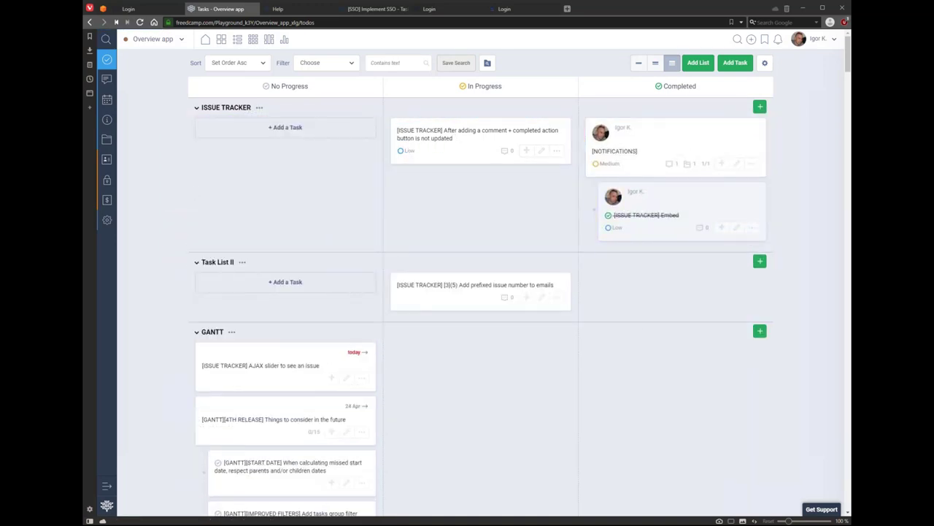
drag(632, 138, 511, 192)
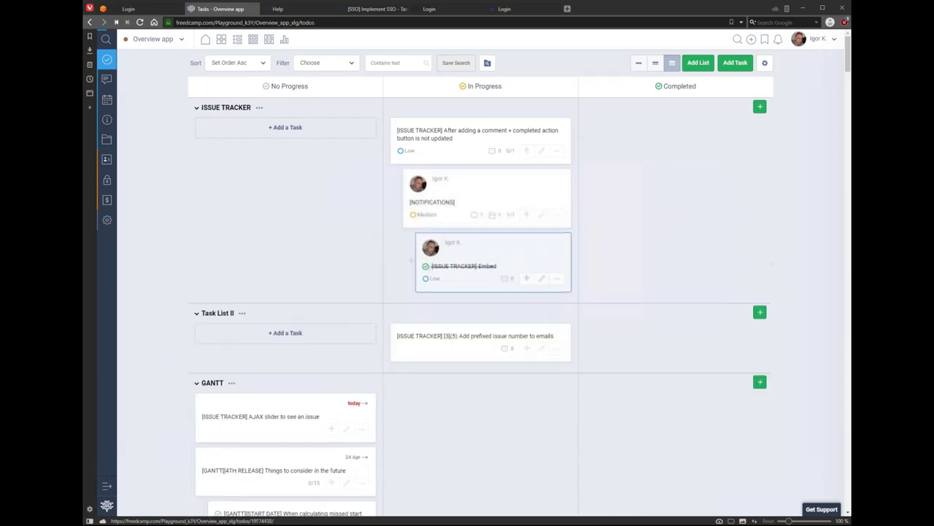
Step: Switch the Kanban cards to the medium size and mark the [NOTIFICATIONS] subtask as In Progress
click(656, 62)
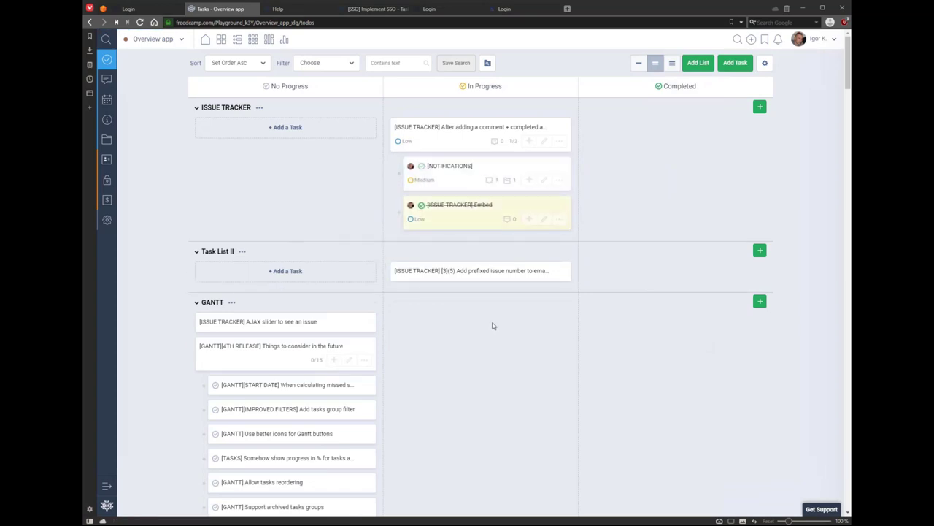
click(421, 207)
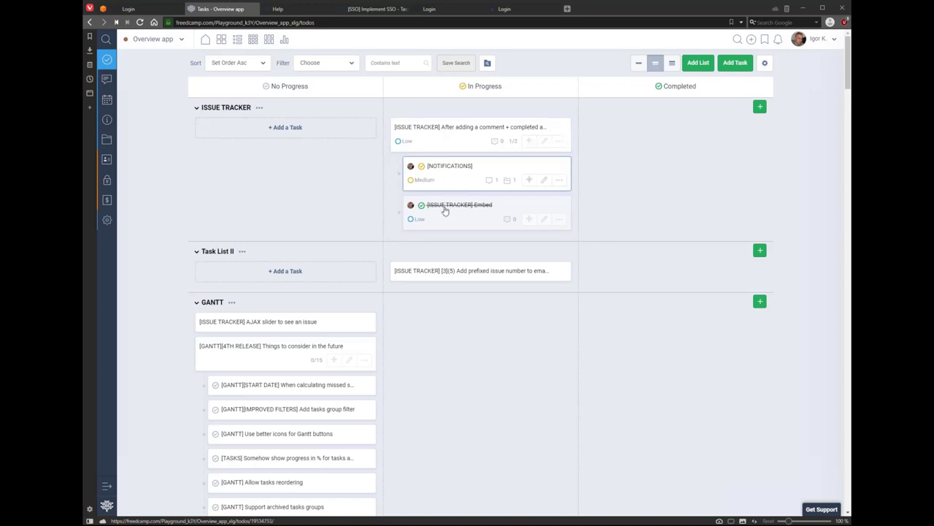
Step: Edit the [NOTIFICATIONS] subtask to set its progress to No Progress, and save it
click(544, 180)
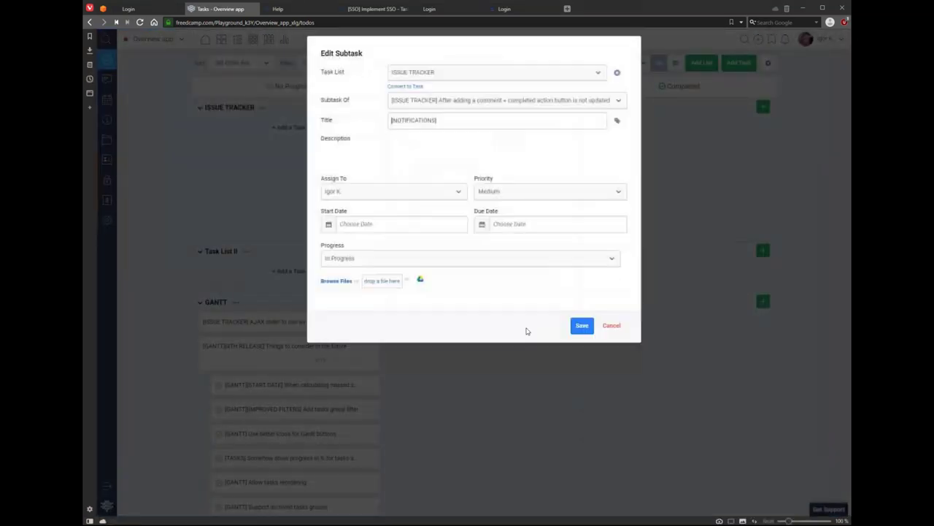
click(363, 302)
click(364, 311)
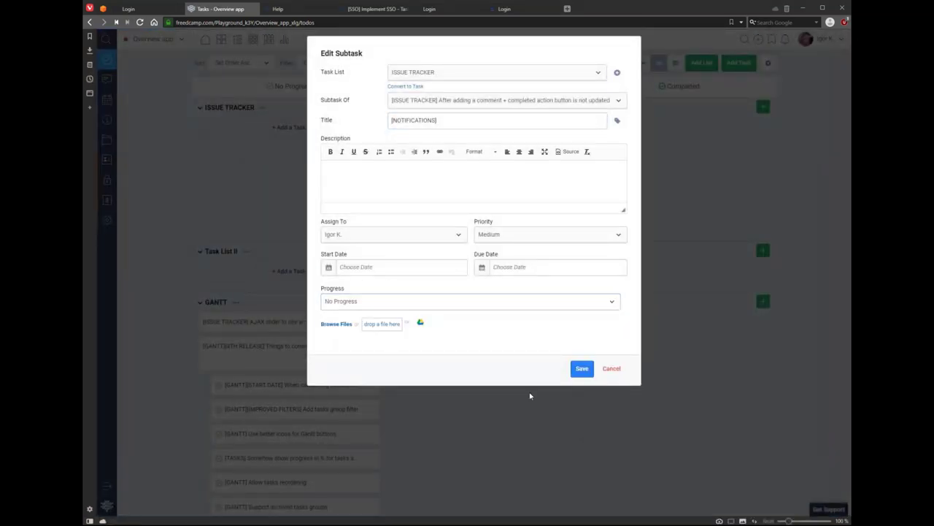
click(581, 370)
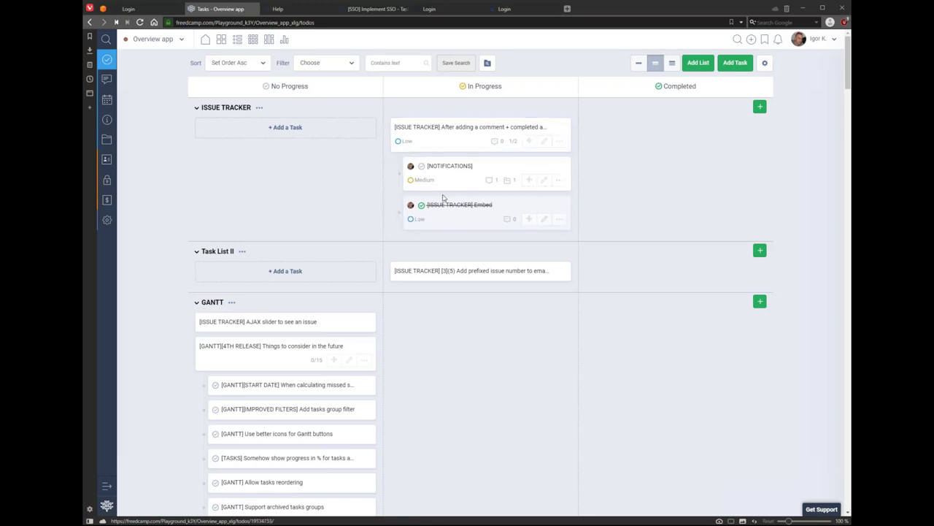
Step: Move [NOTIFICATIONS] to the Completed column as a standalone task, and narrow that column and restore its width
drag(443, 180, 671, 160)
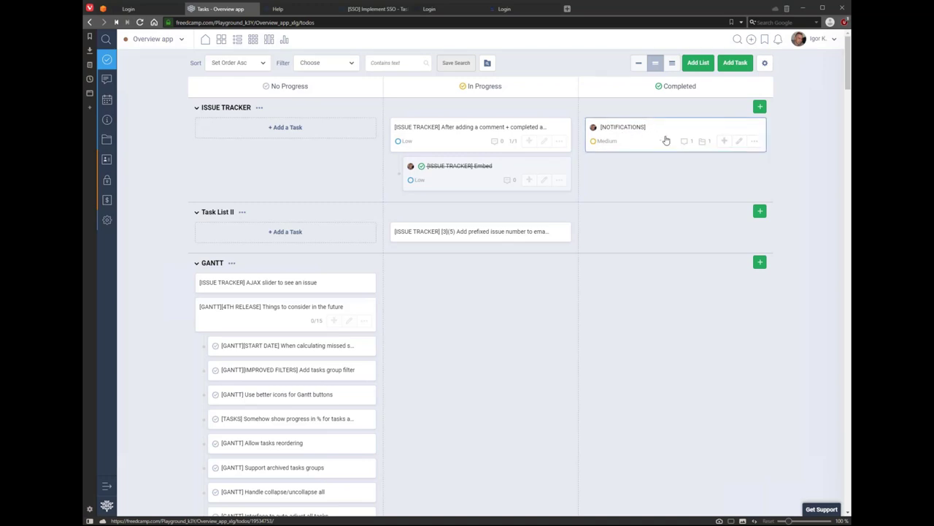
click(689, 87)
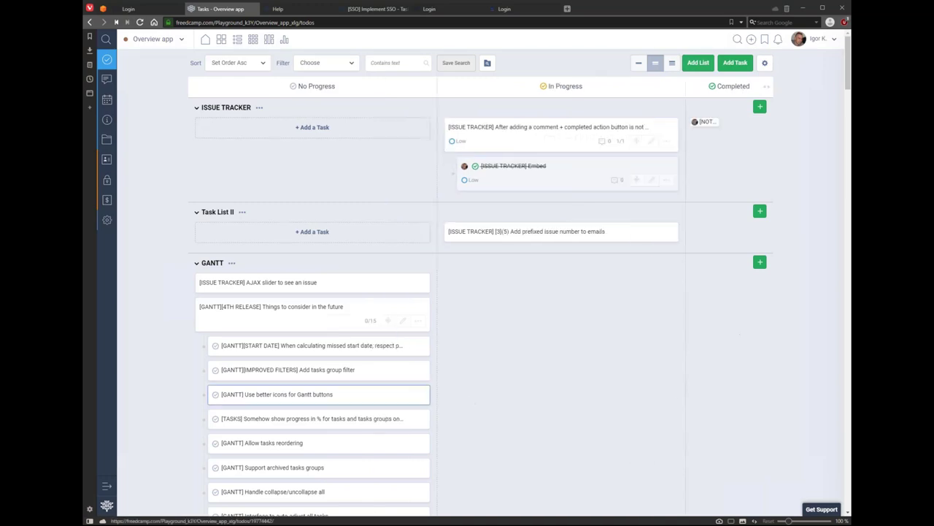
click(734, 87)
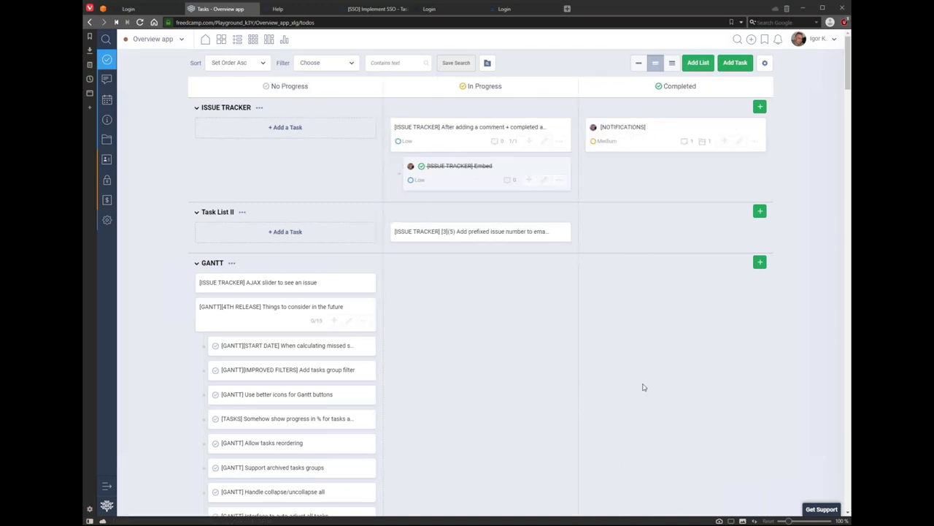